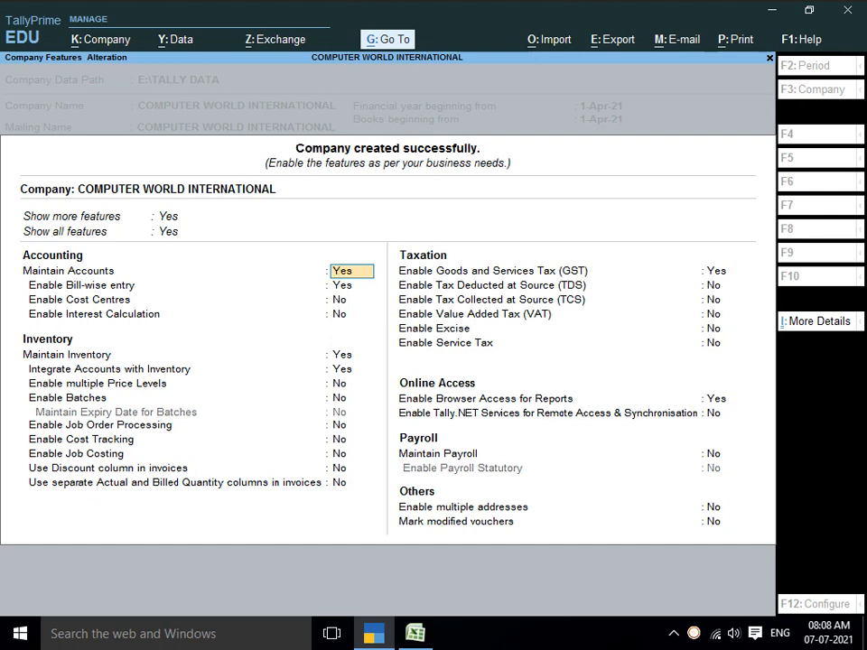
- Open the company's GST details and accept state Delhi, Regular registration, no other-territory assessee, and GST applicable from 1-Apr-21
left_click(720, 271)
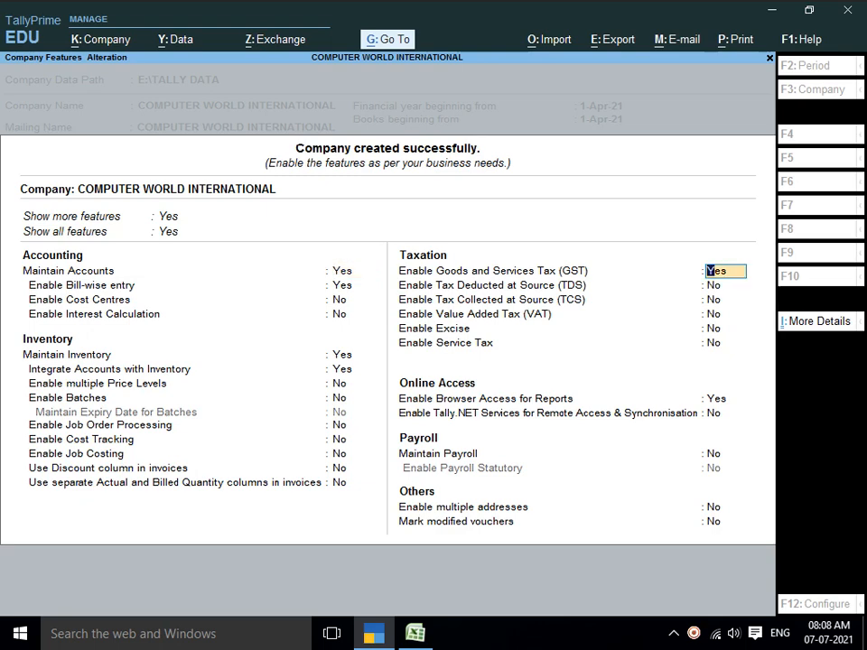
key("Return")
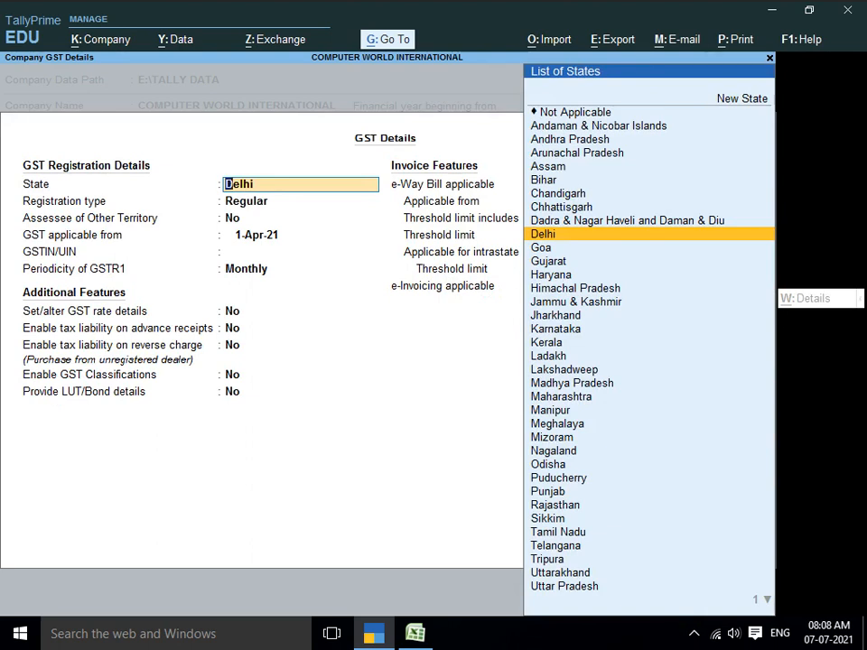
key("Return")
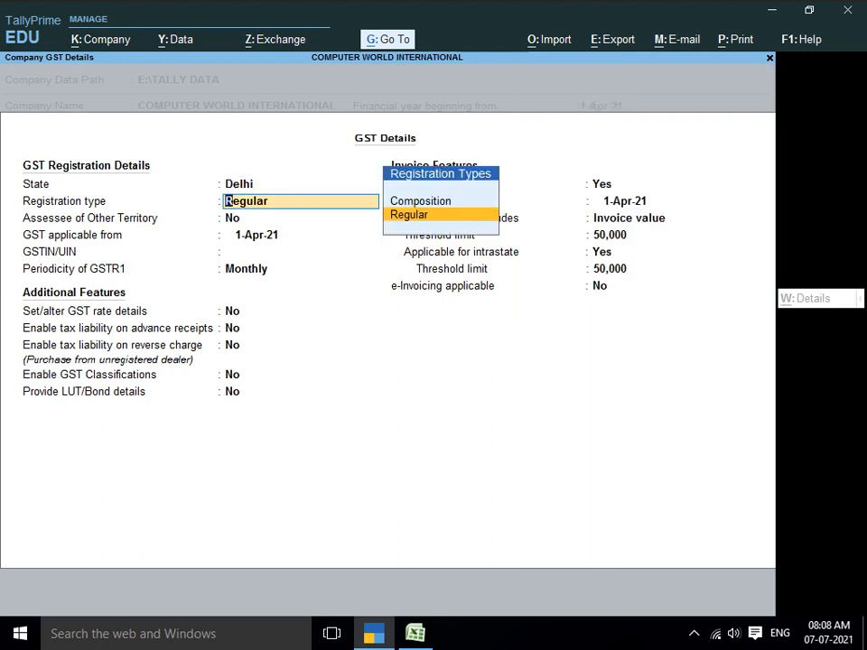
key("Up")
key("Down")
key("Return")
key("Return")
key("Return")
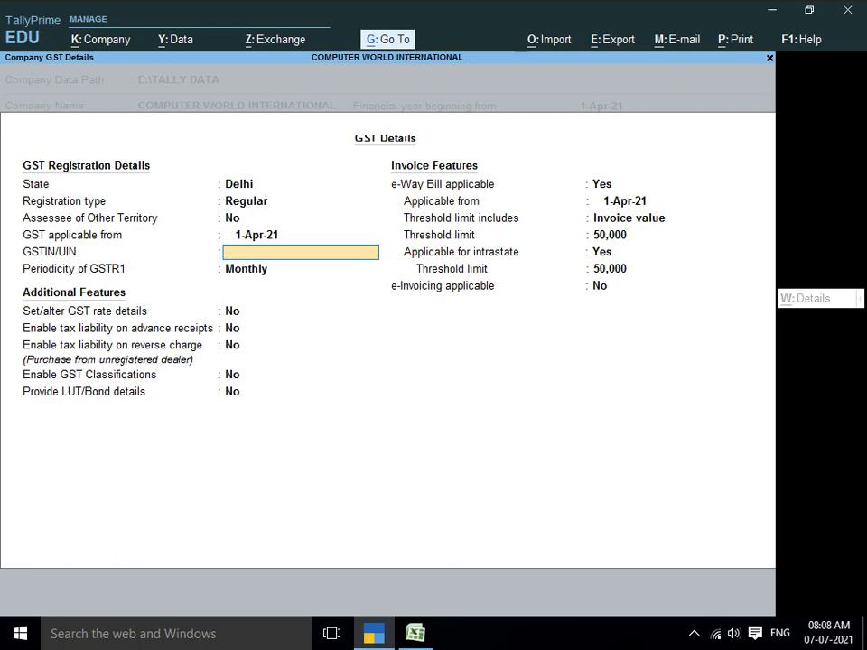
- Copy the company's GST number from the 1.Project workbook in Excel into TallyPrime's GSTIN/UIN field
key("alt+Tab")
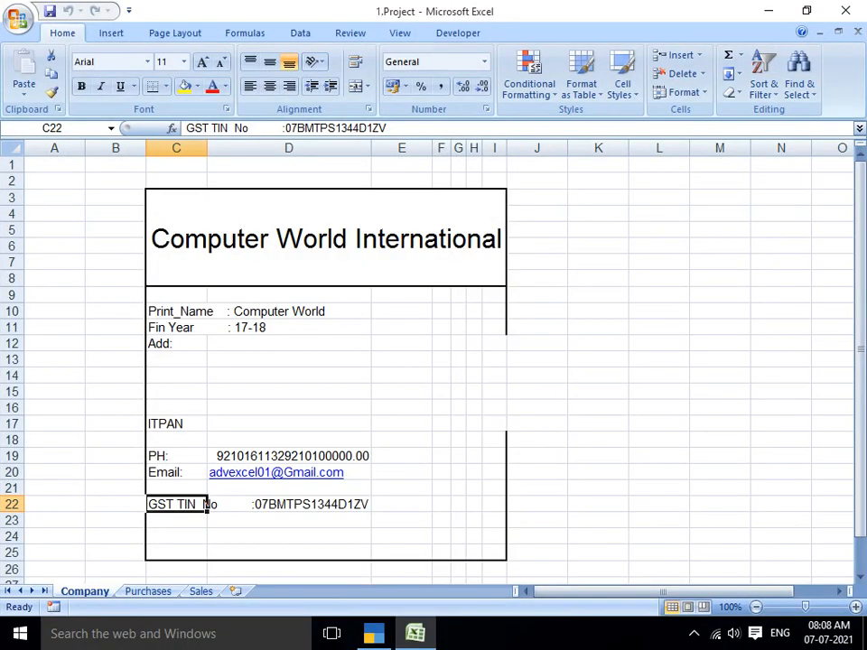
key("Right")
key("Left")
left_click(388, 128)
left_click_drag(388, 128, 285, 128)
key("alt+Tab")
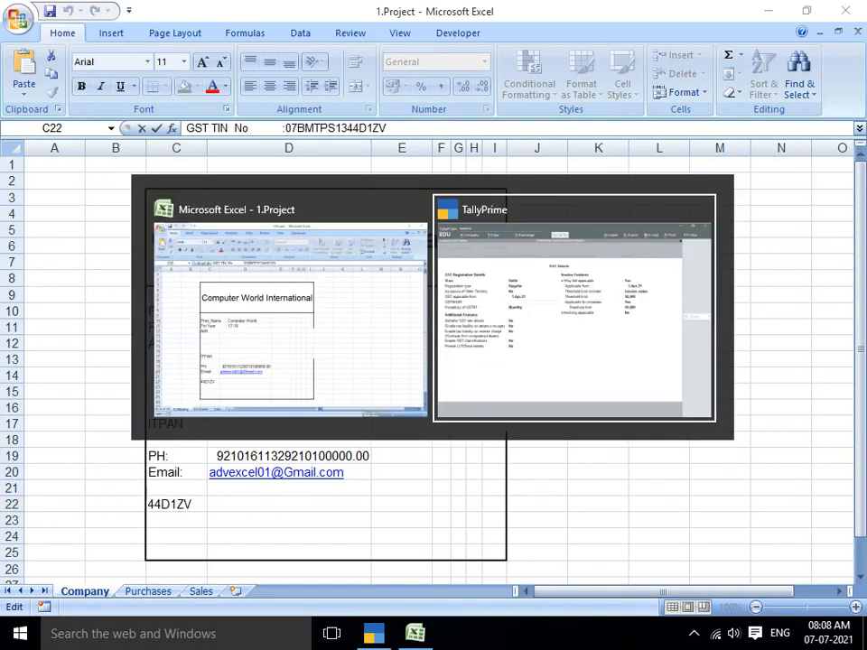
key("ctrl+alt+v")
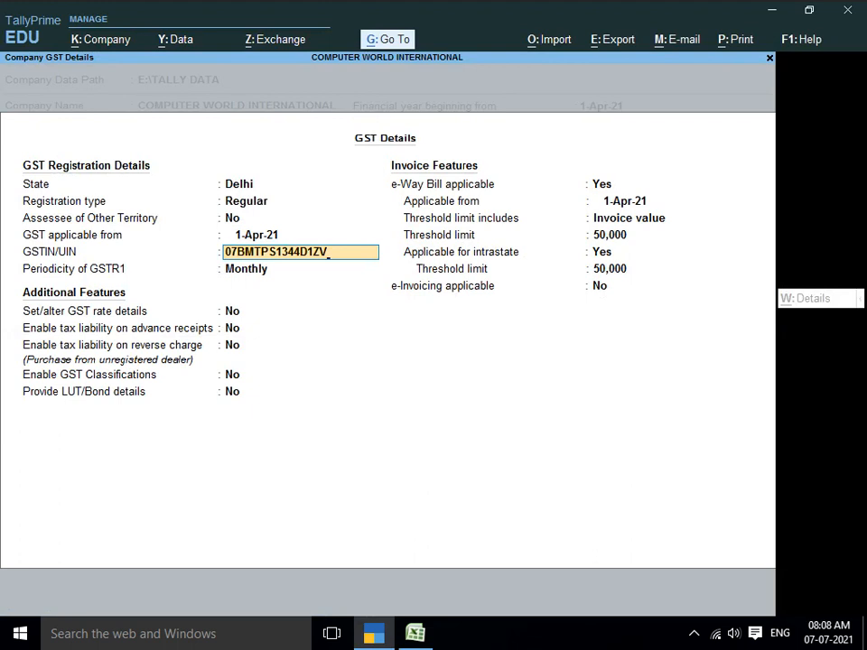
key("Return")
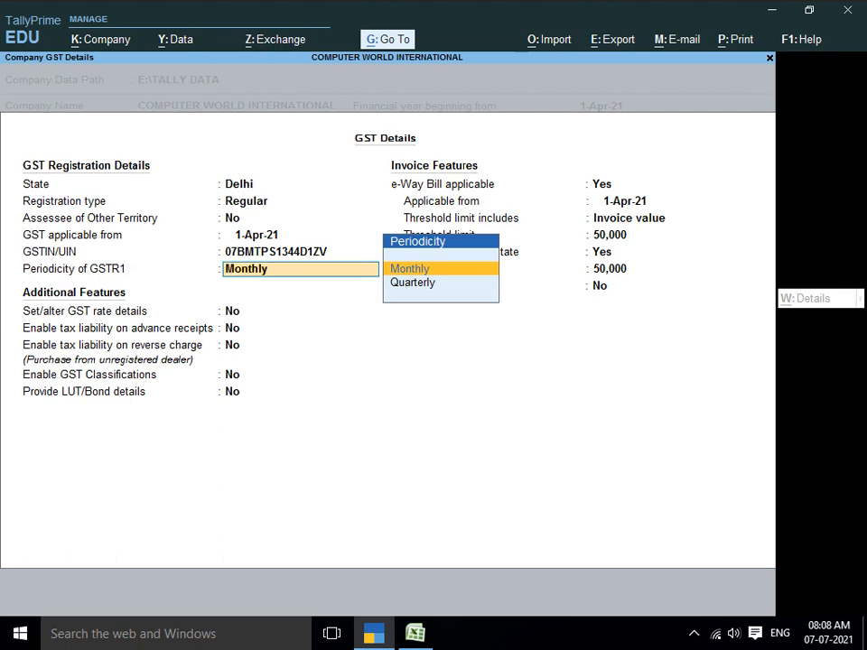
- Choose Monthly as the periodicity of GSTR1
key("Down")
key("Up")
key("Down")
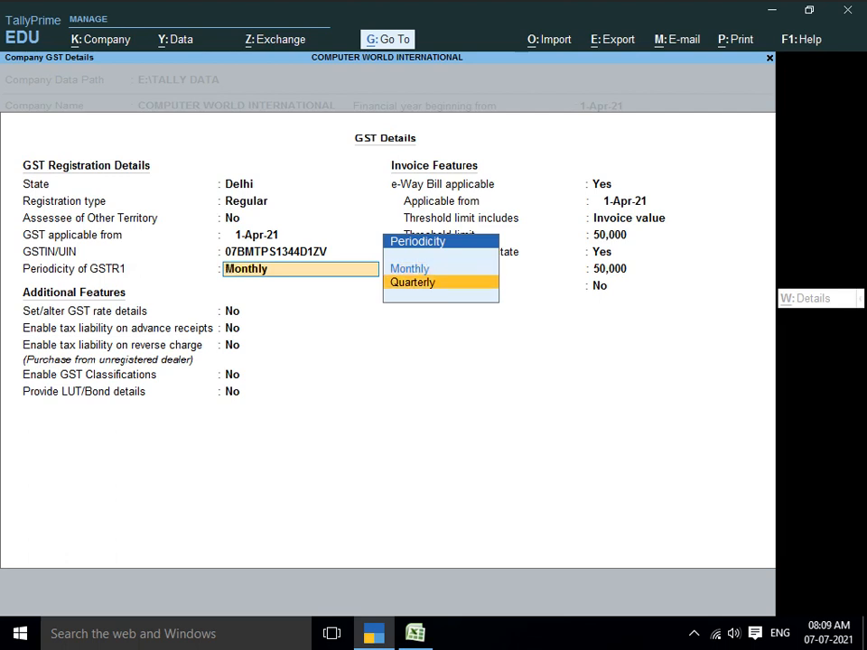
key("Up")
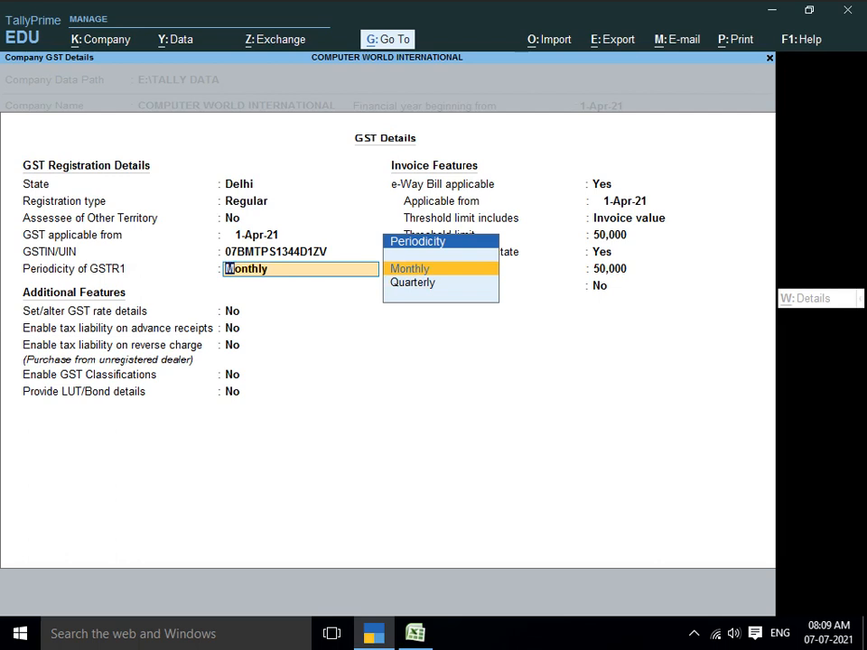
key("Down")
key("Up")
key("Down")
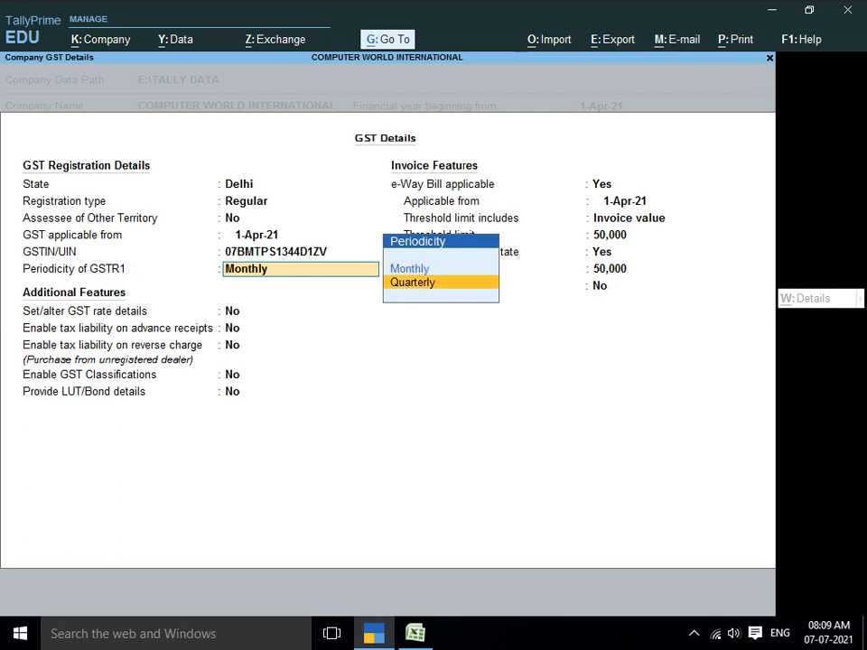
key("Up")
key("Return")
- Keep all additional GST features at No, including rate details, advance receipts, reverse charge, classifications and LUT/Bond details
key("Return")
key("Return")
key("Return")
key("Return")
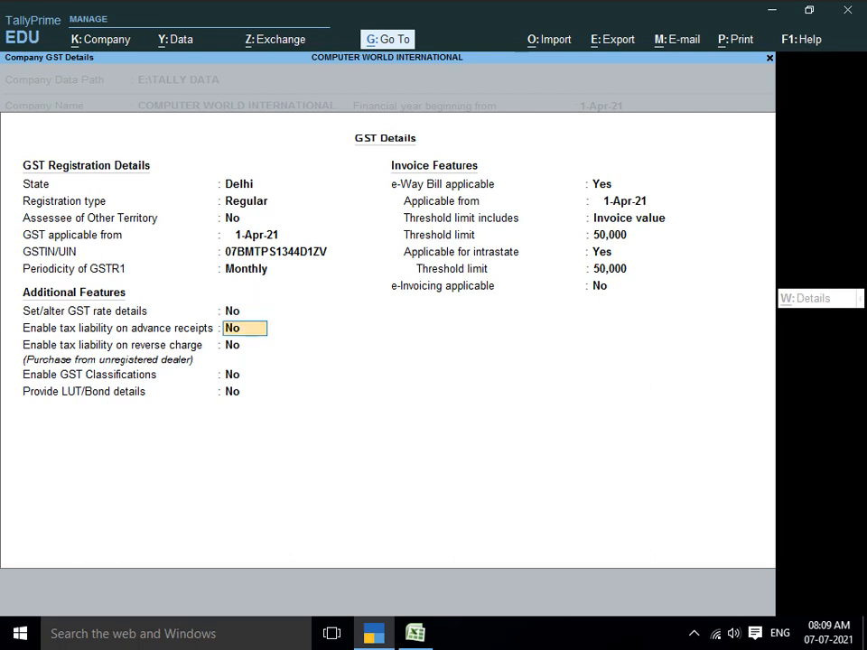
key("Return")
key("Return")
key("Return")
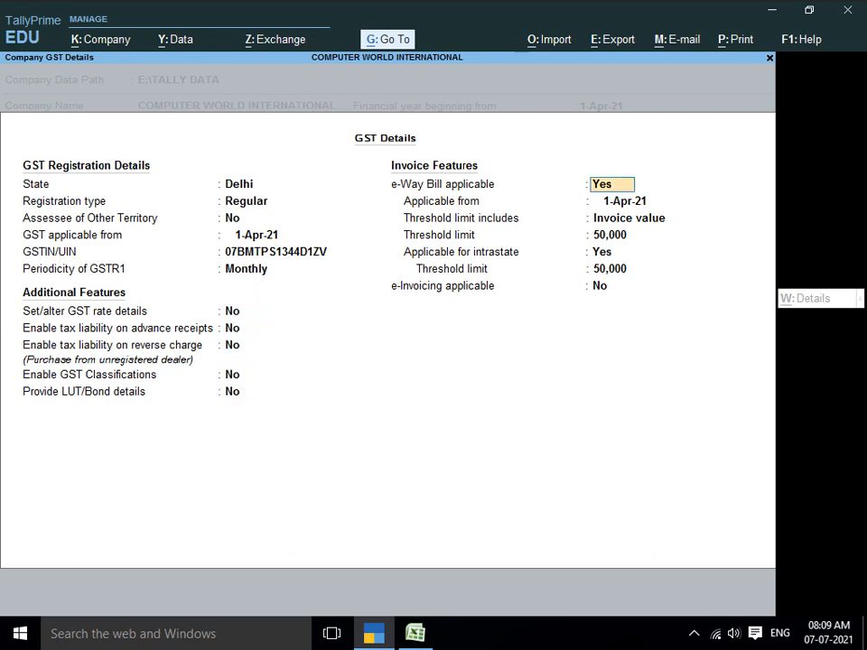
- Accept e-Way Bill from 1-Apr-21 with 50,000 threshold limits, keep e-Invoicing at No, and save the GST details
key("Return")
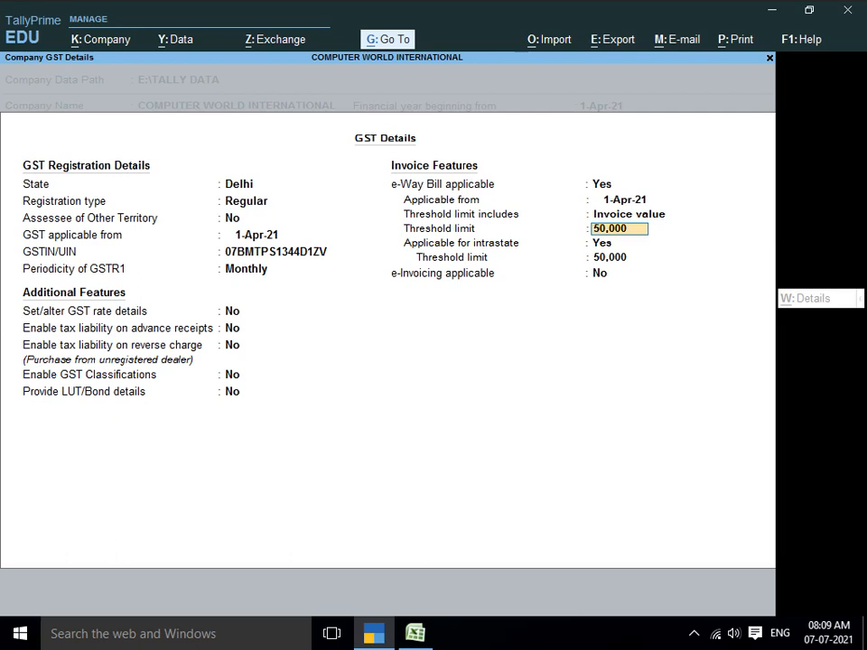
key("Return")
key("Return")
key("Return")
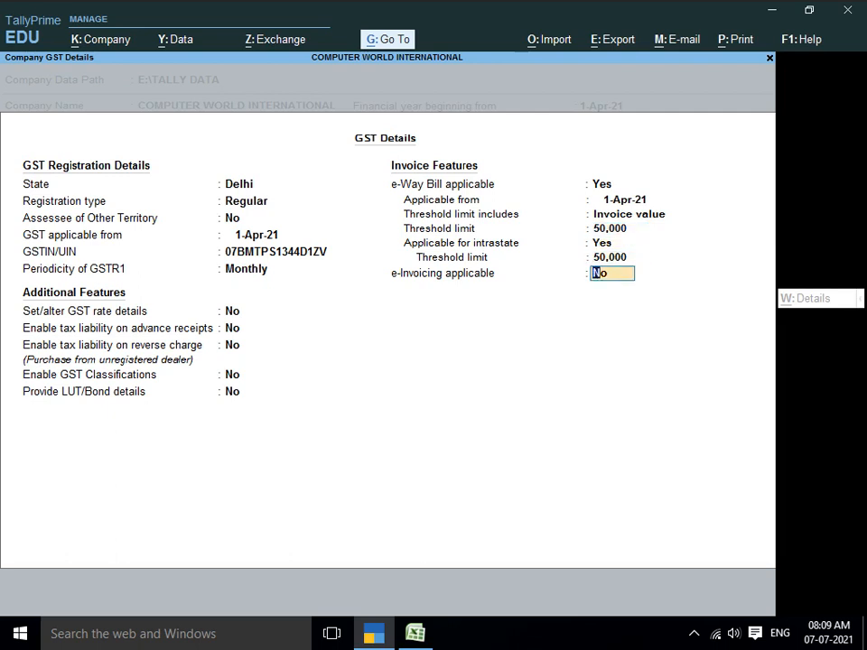
key("BackSpace")
key("Return")
key("Return")
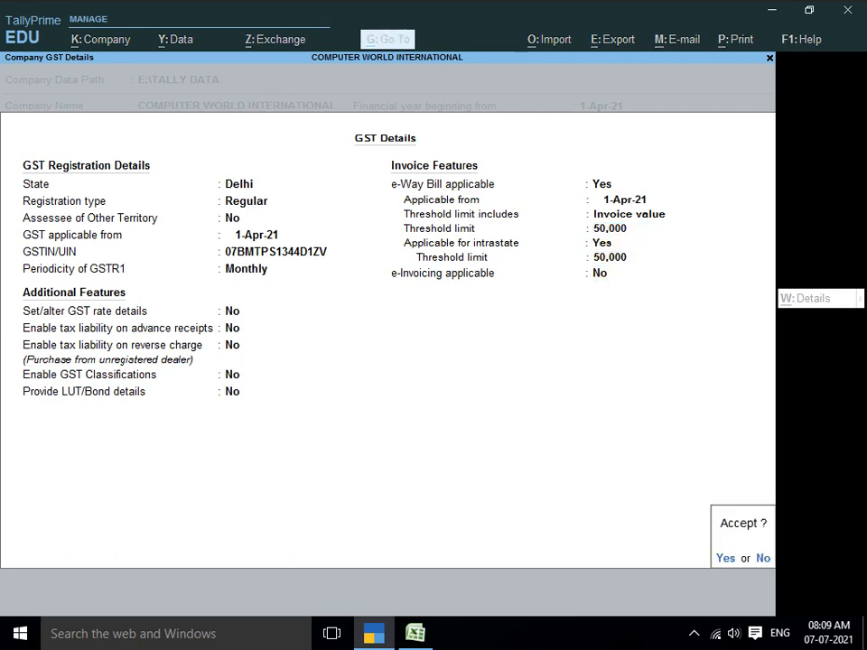
key("Return")
- Leave the other taxation features at No, keep browser access for reports at Yes, and save the company features
key("Return")
key("Return")
key("Return")
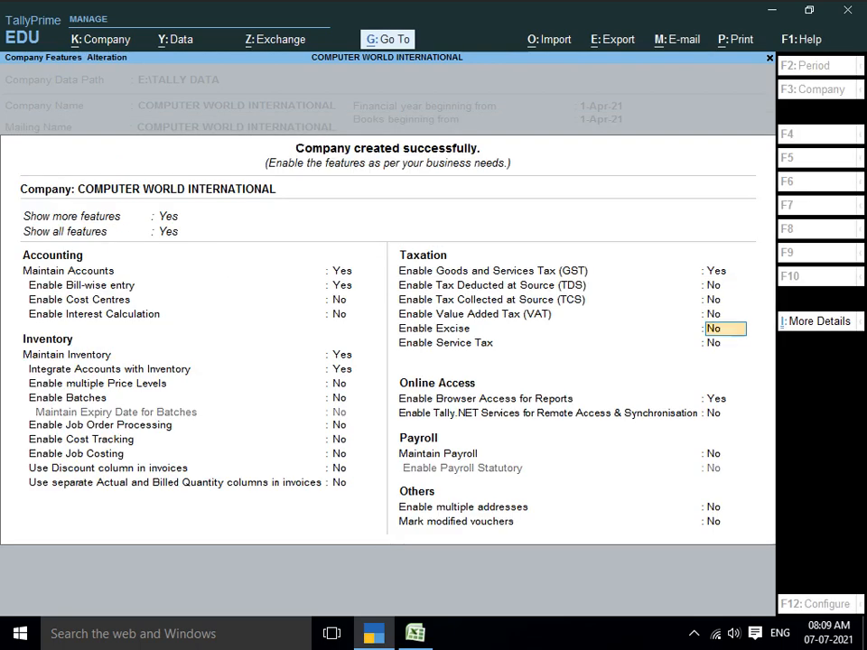
key("Return")
key("Return")
key("Return")
key("ctrl")
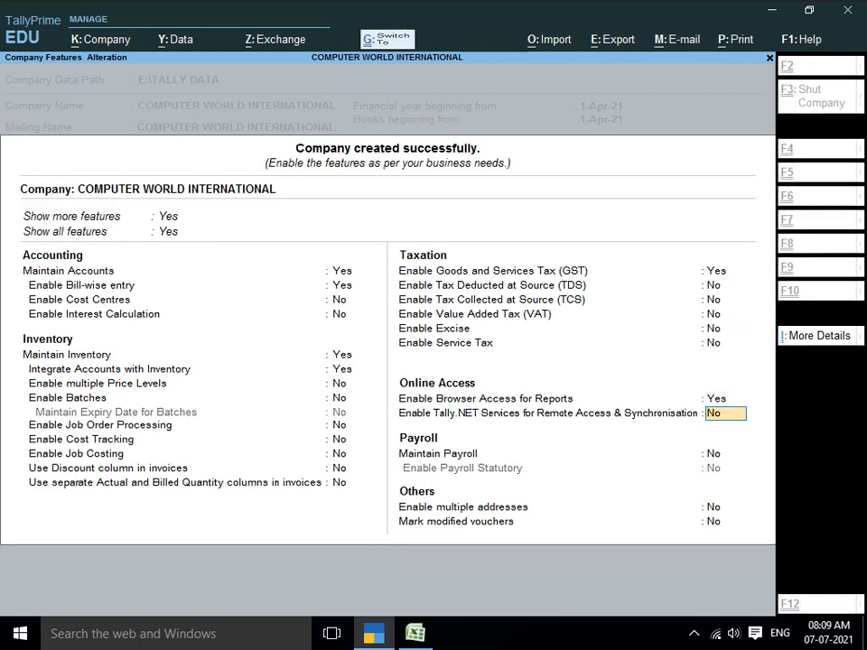
key("ctrl+a")
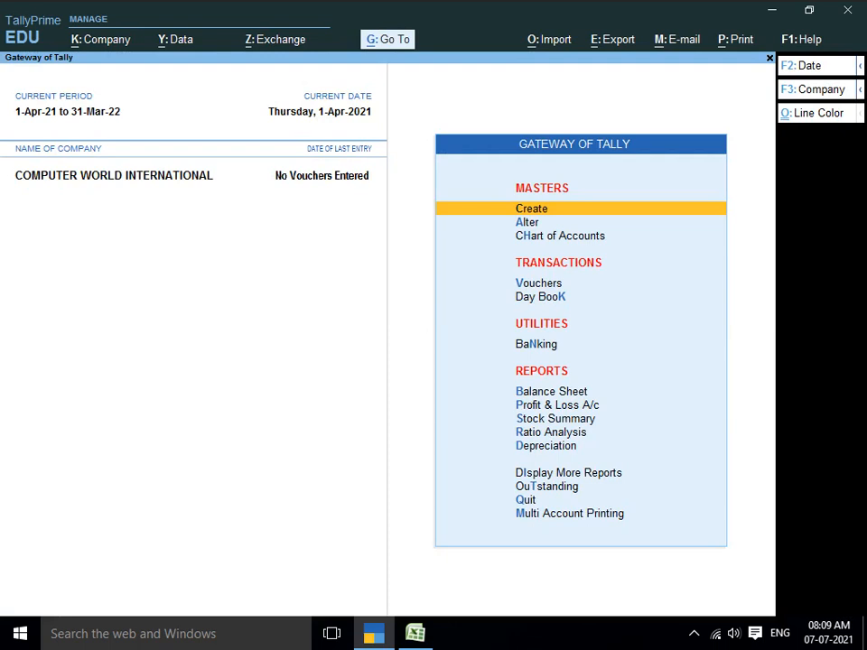
- Open the creation form for a new ledger from the accounting masters
key("Down")
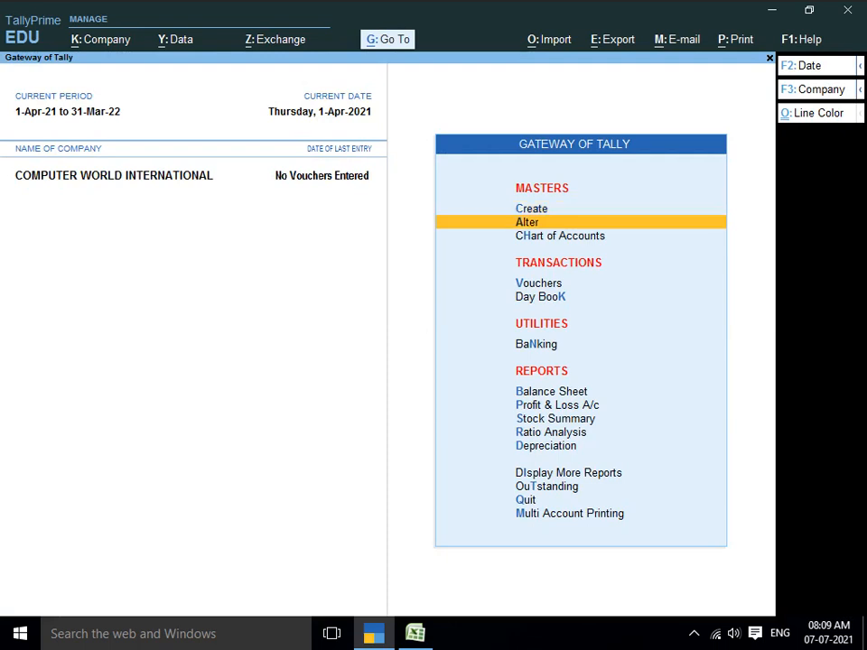
key("Up")
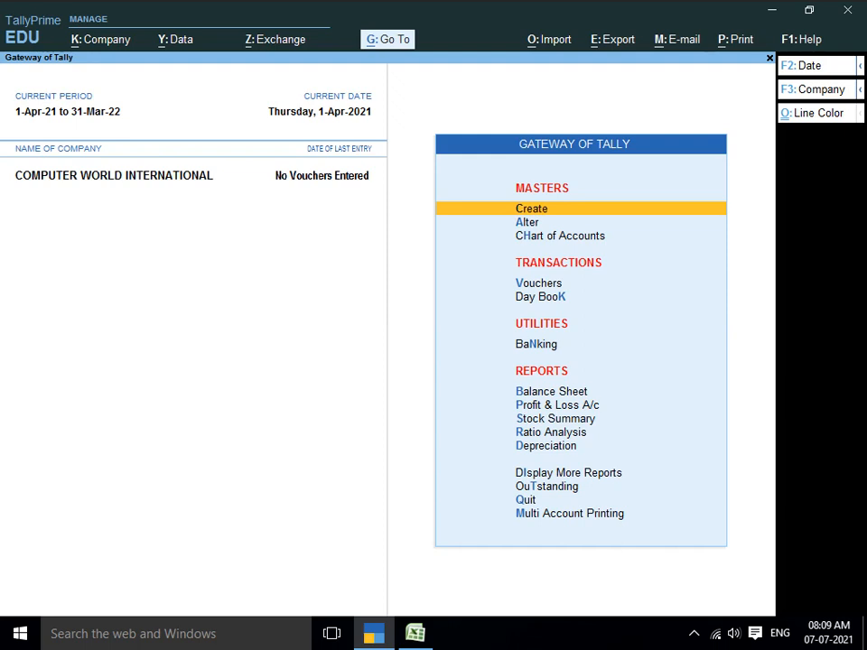
key("Down")
key("Up")
key("Return")
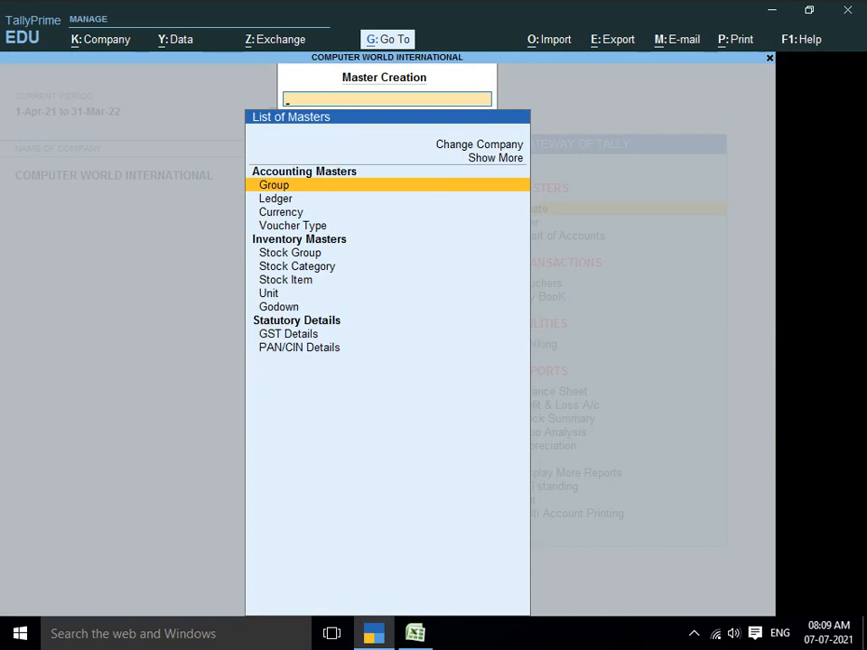
key("Down")
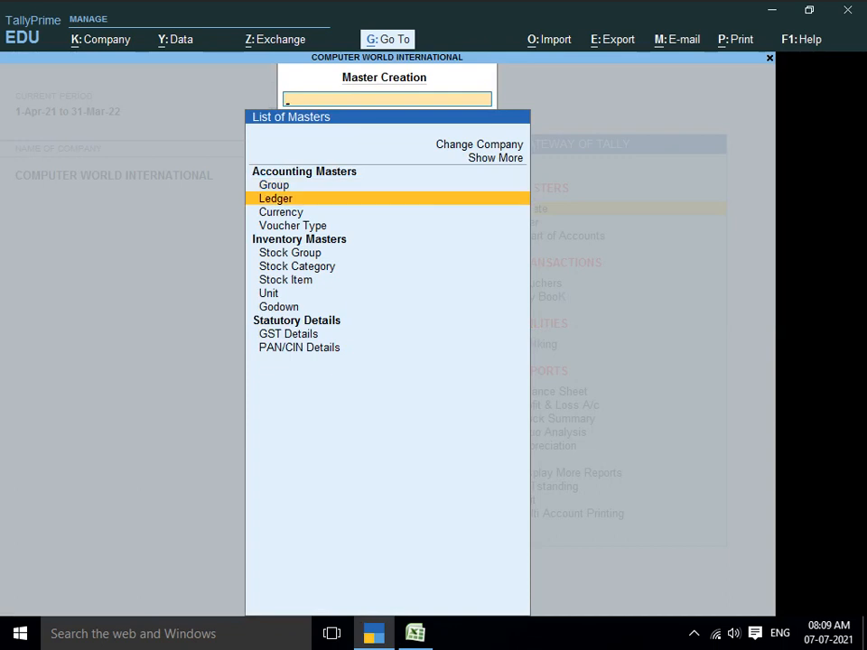
key("Down")
key("Up")
key("Return")
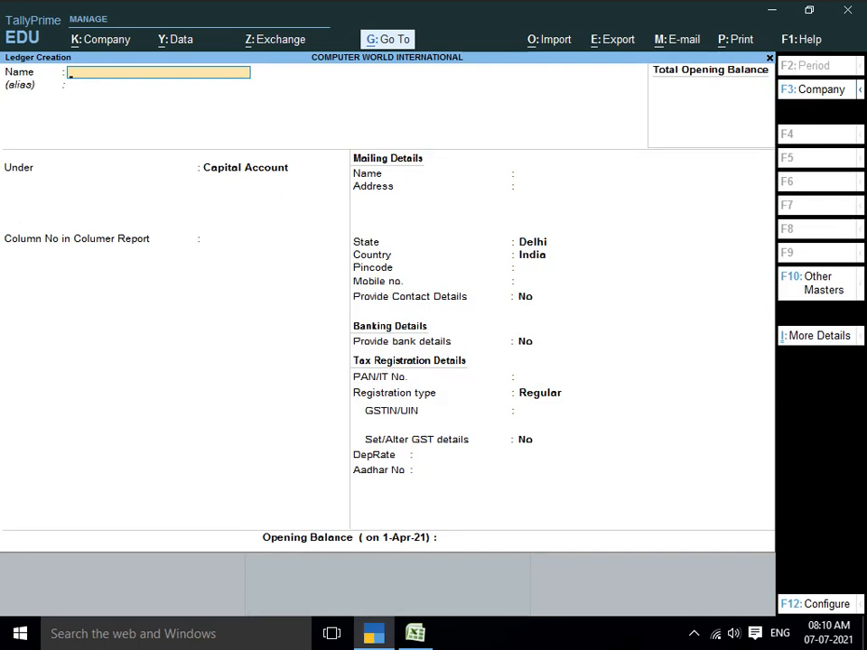
- Name the ledger PURCHASE ACCOUNT LOCAL and place it under the Purchase Accounts group
type("PURCHASE ACCOU")
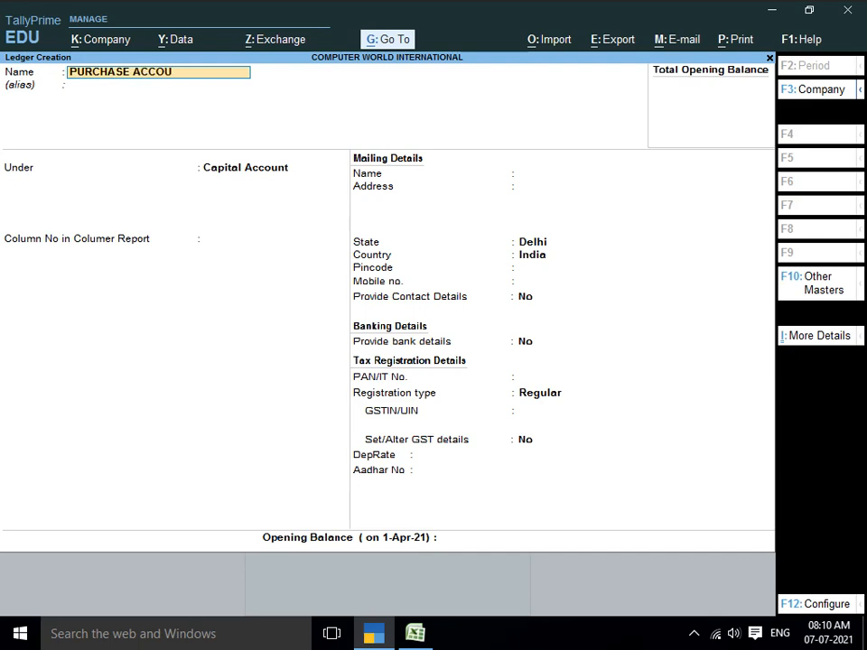
type("NT LOCAL")
key("Return")
key("Return")
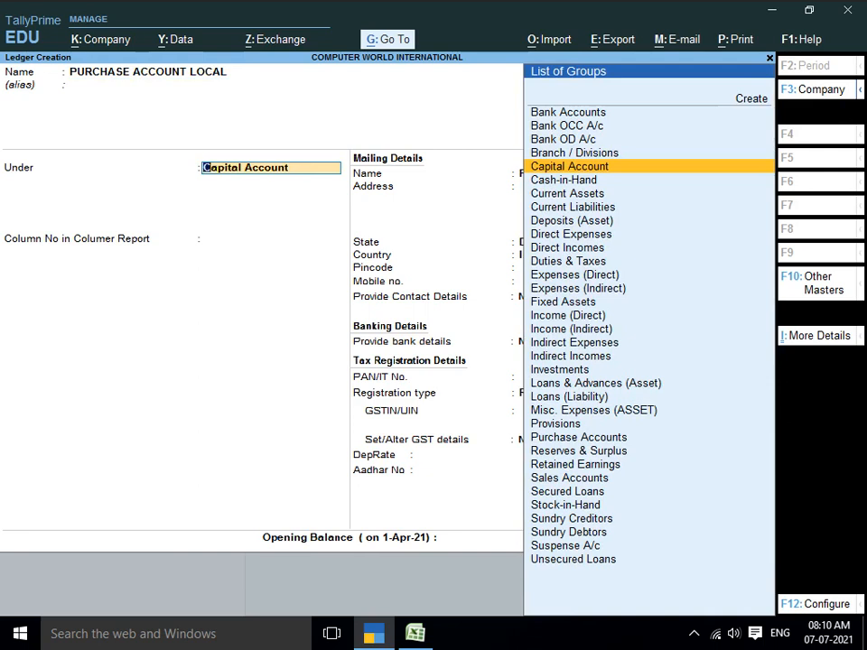
type("PUR")
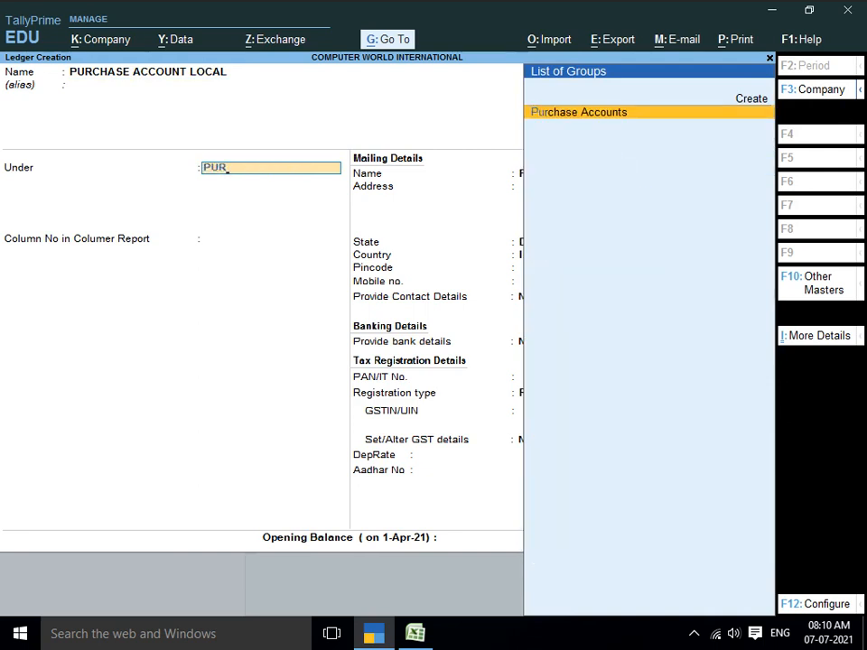
key("Return")
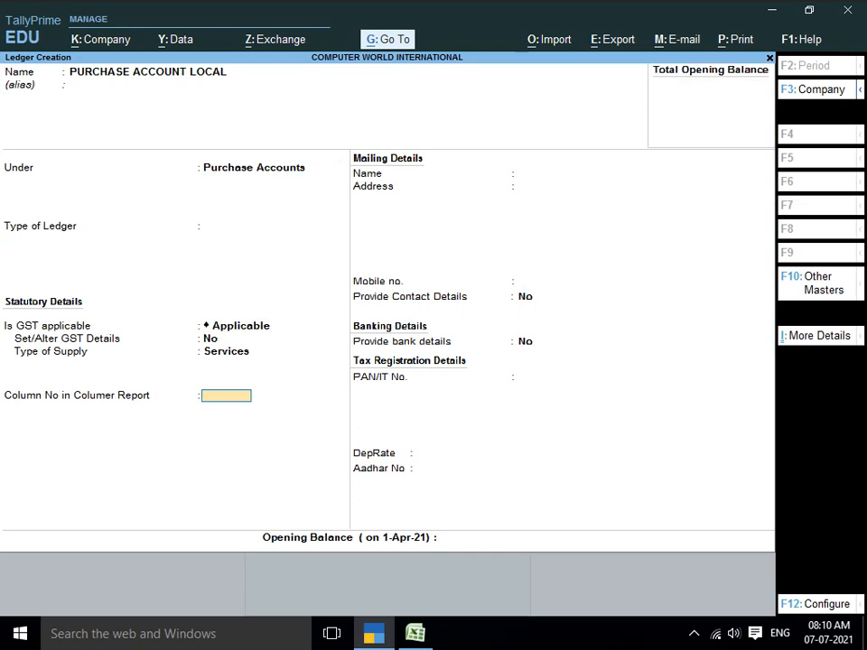
- Keep GST Applicable, set the type of supply to Goods, leave the remaining fields at their defaults, and save the ledger
key("Return")
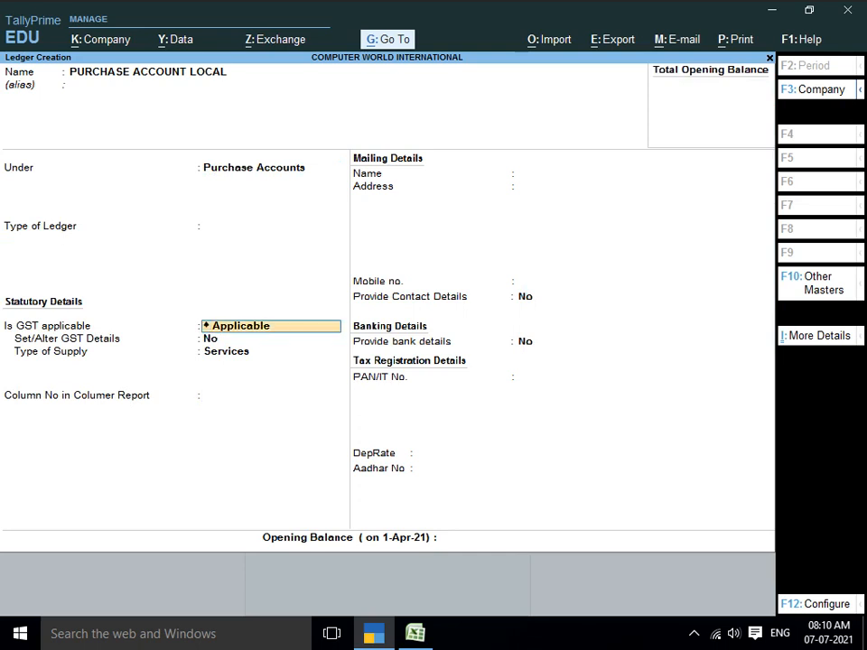
key("Return")
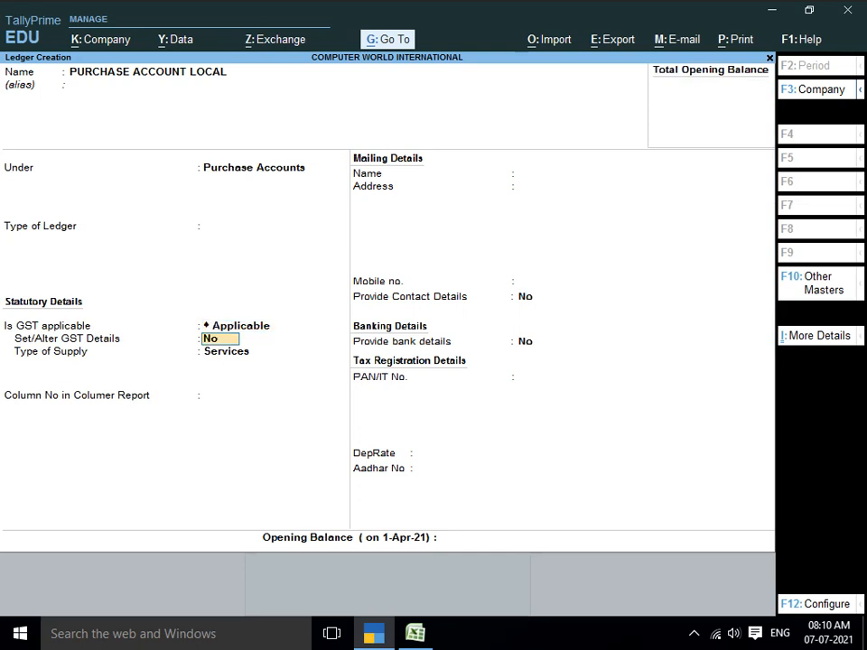
key("Return")
key("Up")
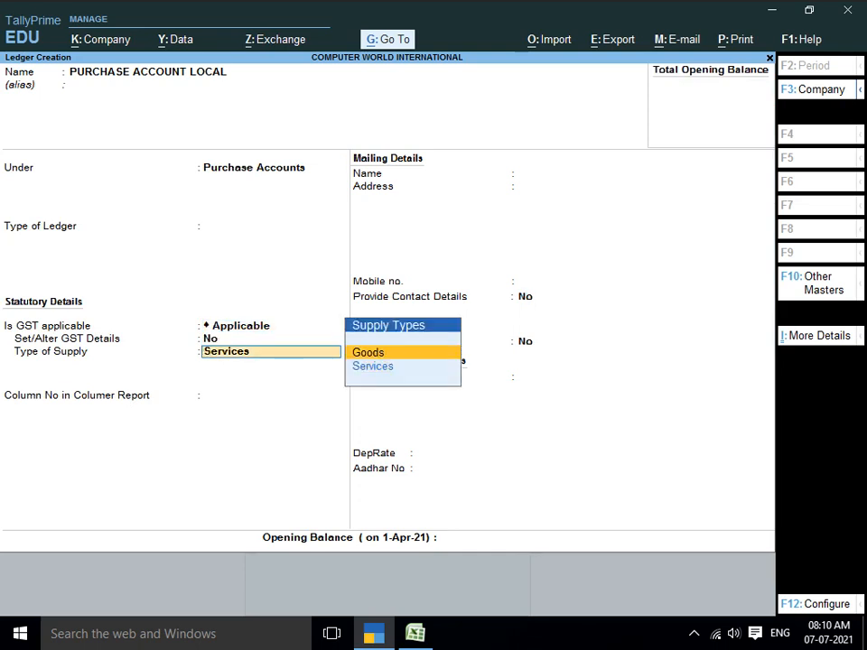
key("Return")
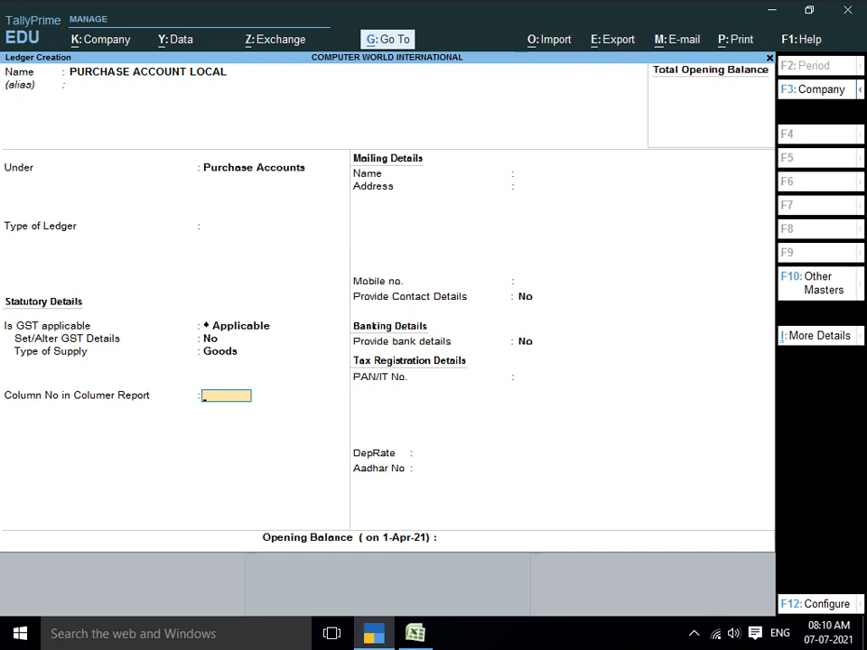
key("Return")
key("Return")
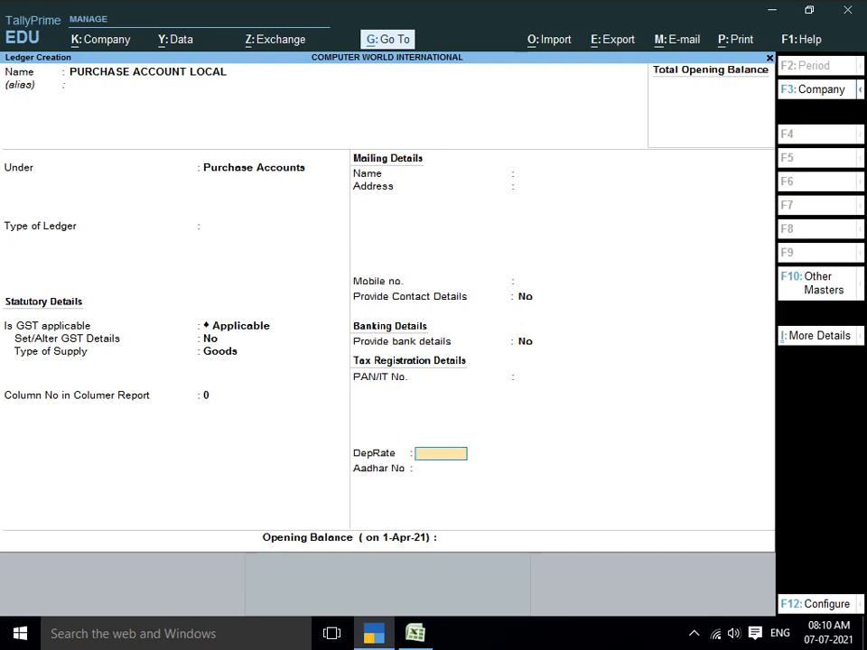
key("Return")
key("Return")
key("Return")
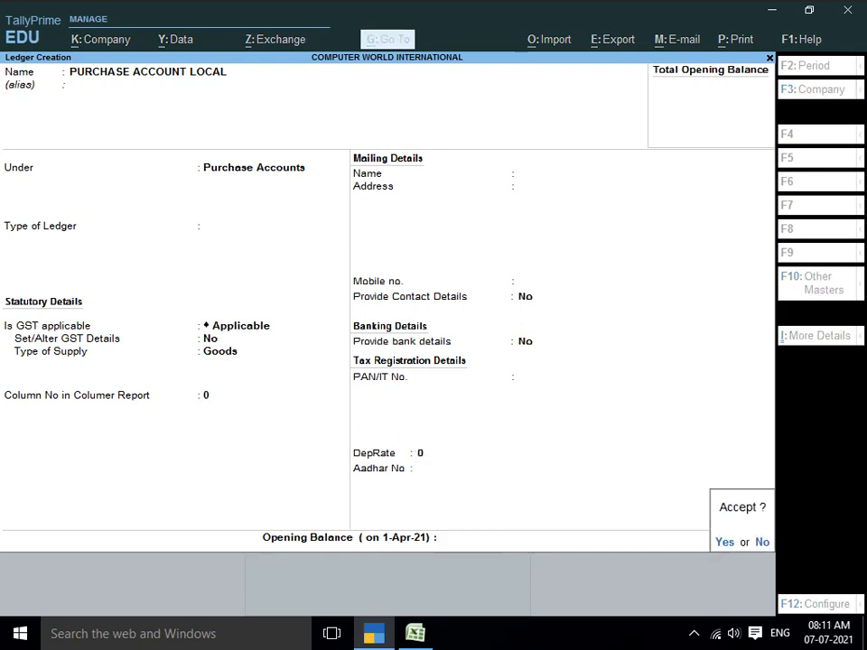
key("Return")
- Name the new ledger PURCHASE ACCOUNT IGST and keep it under the Purchase Accounts group
type("PURCHASE")
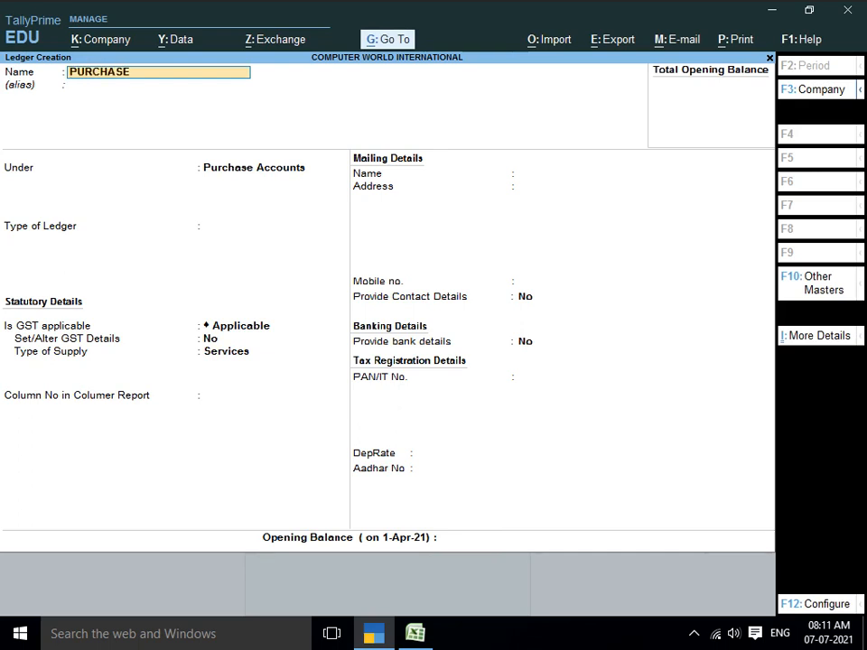
type("ACCOUT")
key("BackSpace")
key("BackSpace")
type("OUNT IGST")
key("Return")
key("Return")
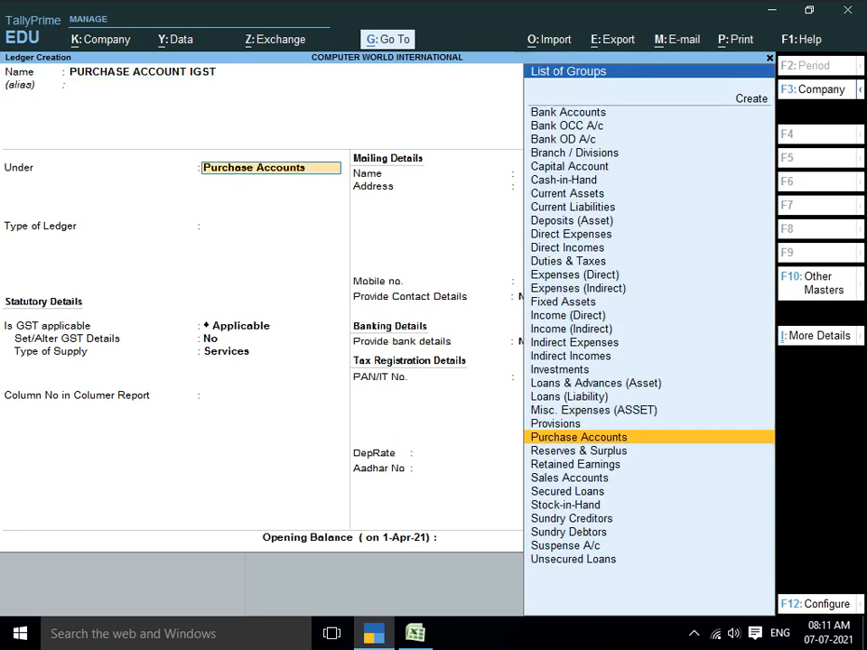
key("Return")
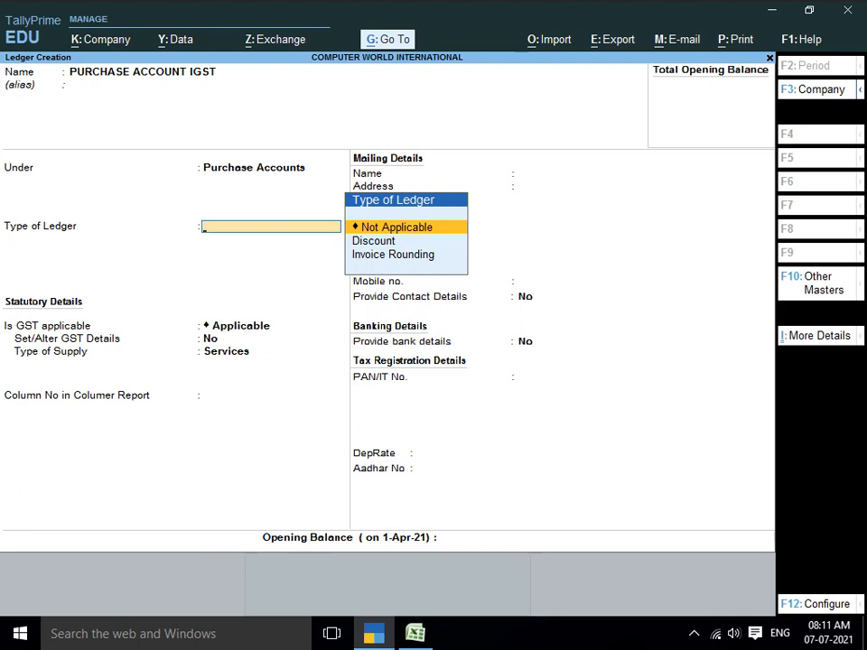
- Set the IGST purchase ledger's type to Not Applicable, keep GST Applicable, choose Goods as type of supply, leave the rest at defaults, and save
key("Return")
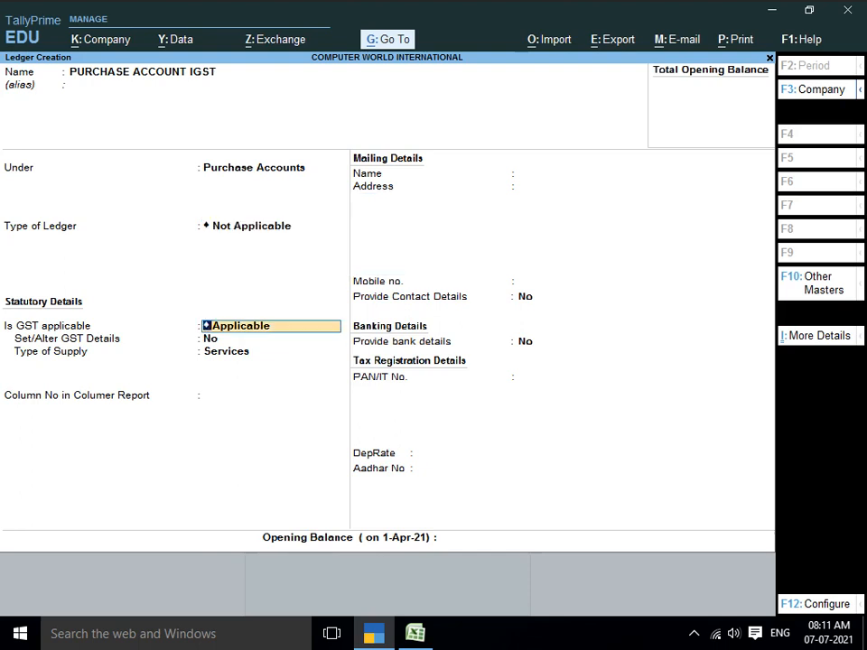
key("Return")
key("Return")
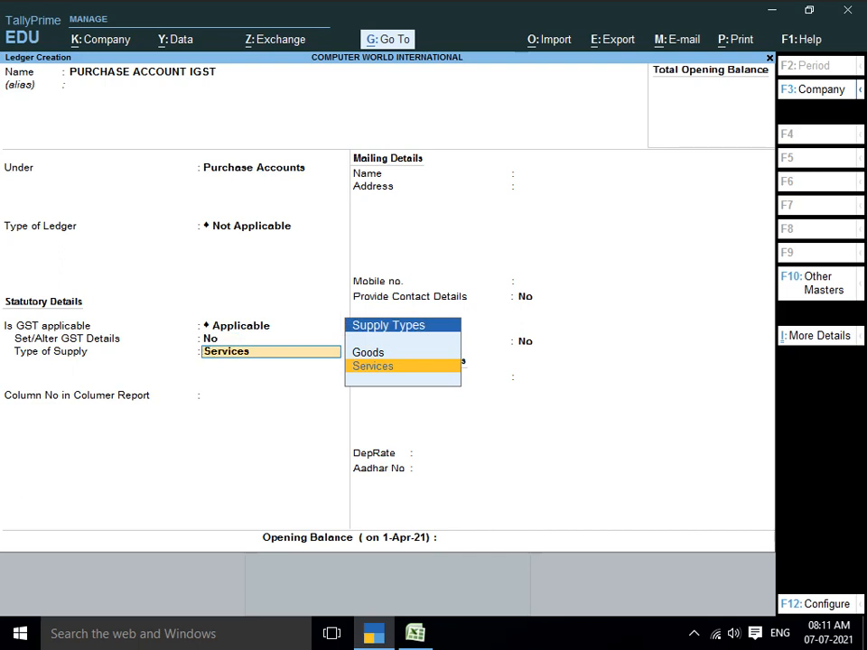
key("Up")
key("Return")
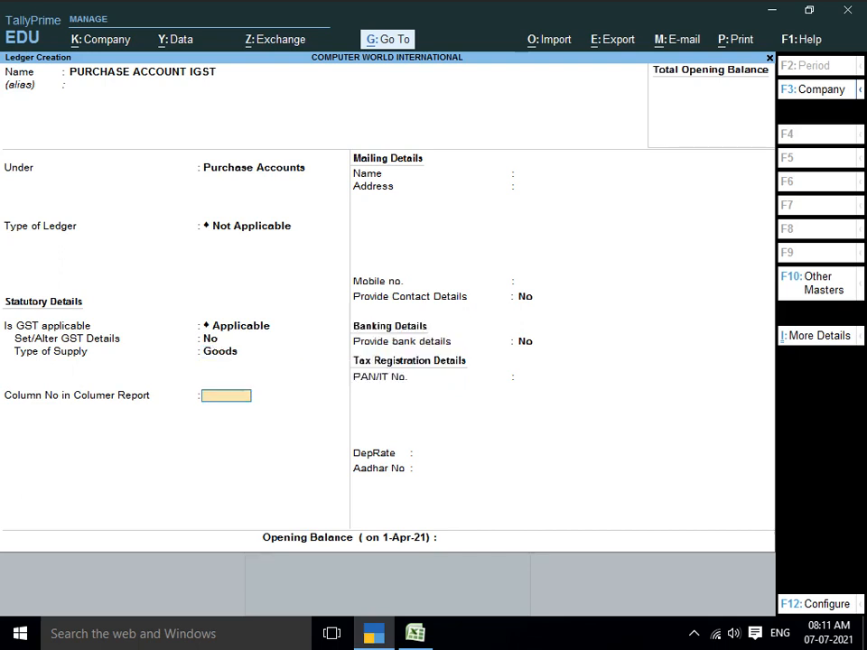
key("Return")
key("Return")
key("Return")
key("Return")
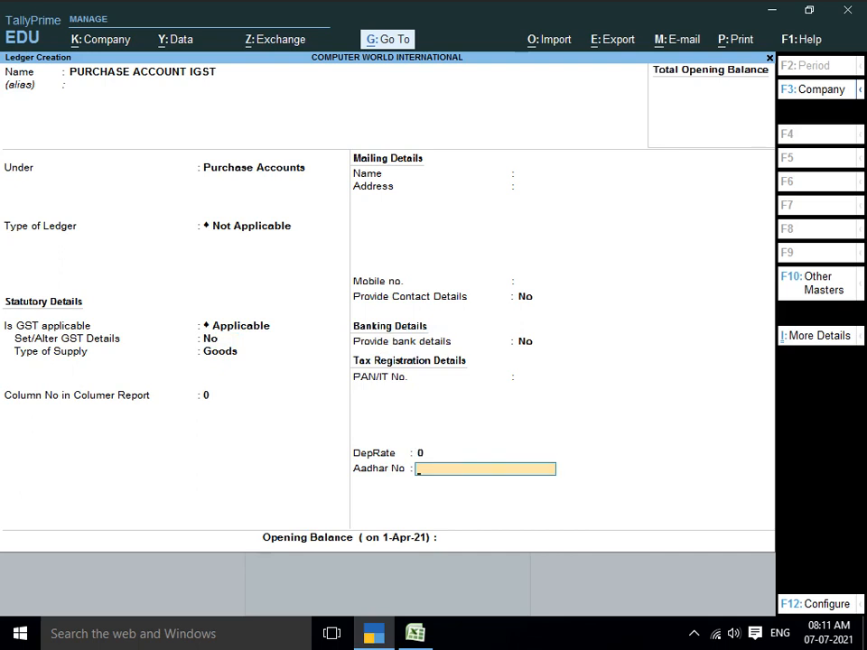
key("Return")
key("Return")
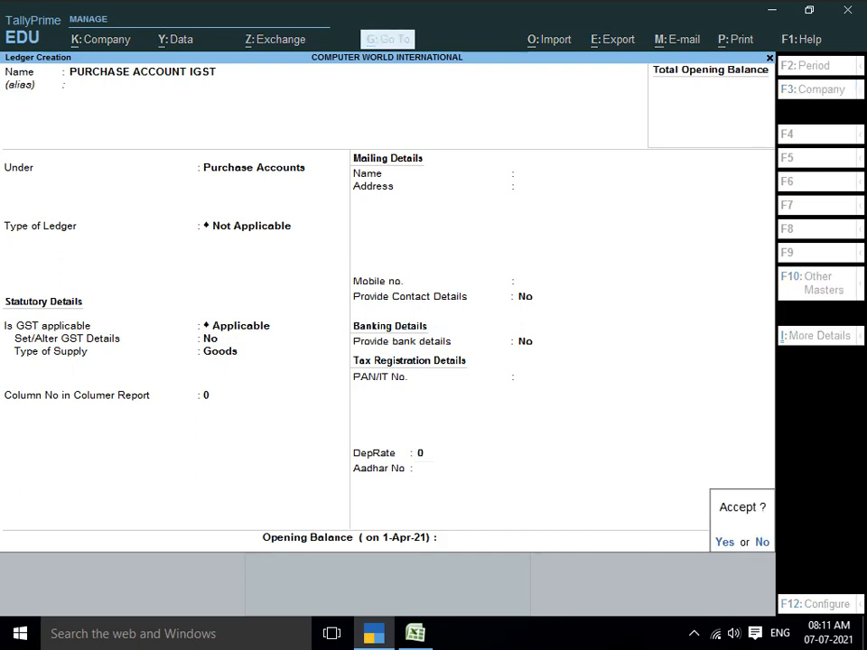
key("Return")
- Name the next ledger SALE ACCOUNT LOCAL and place it under the Sales Accounts group
type("P")
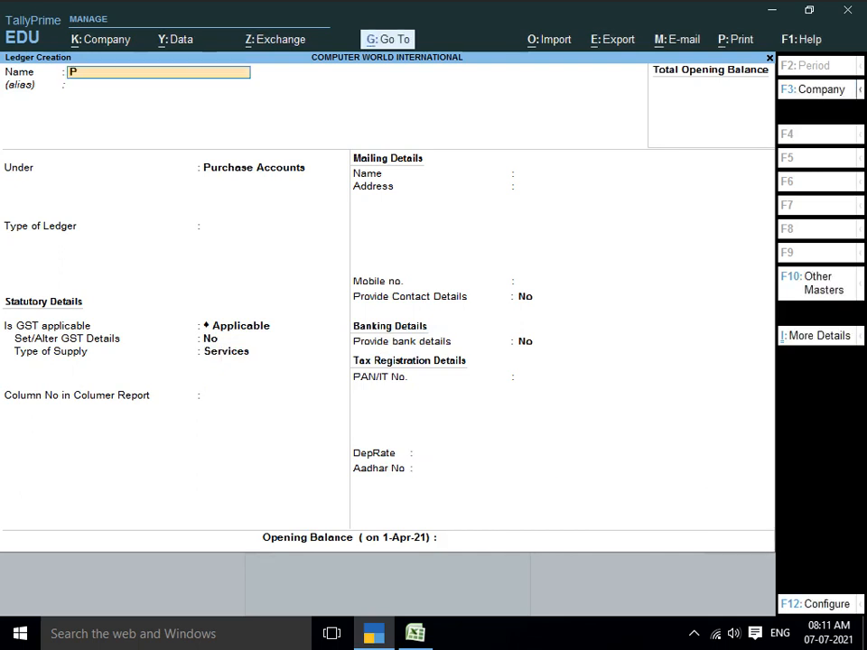
key("BackSpace")
type("SALE ACCOUNT LOCAL")
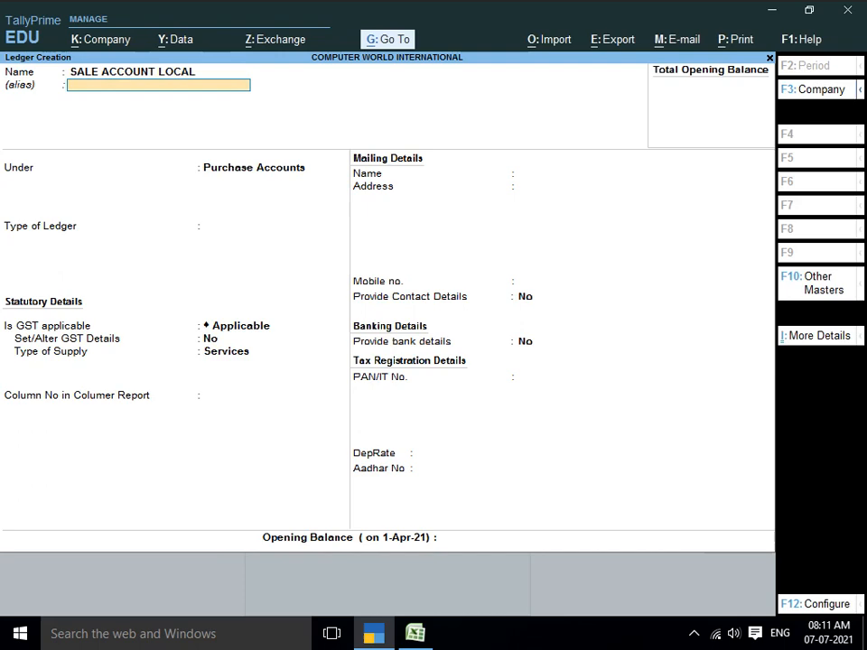
key("Return")
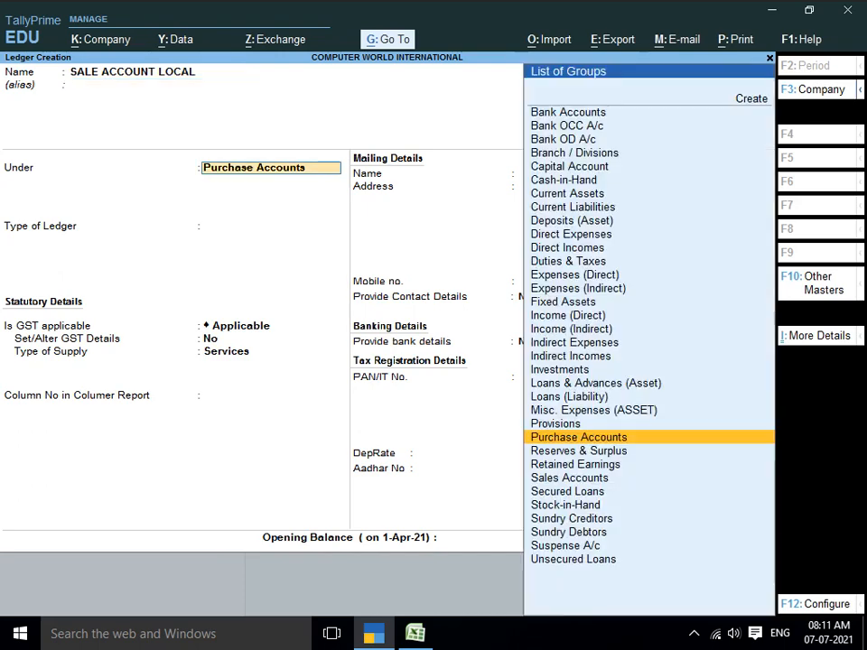
type("SALE")
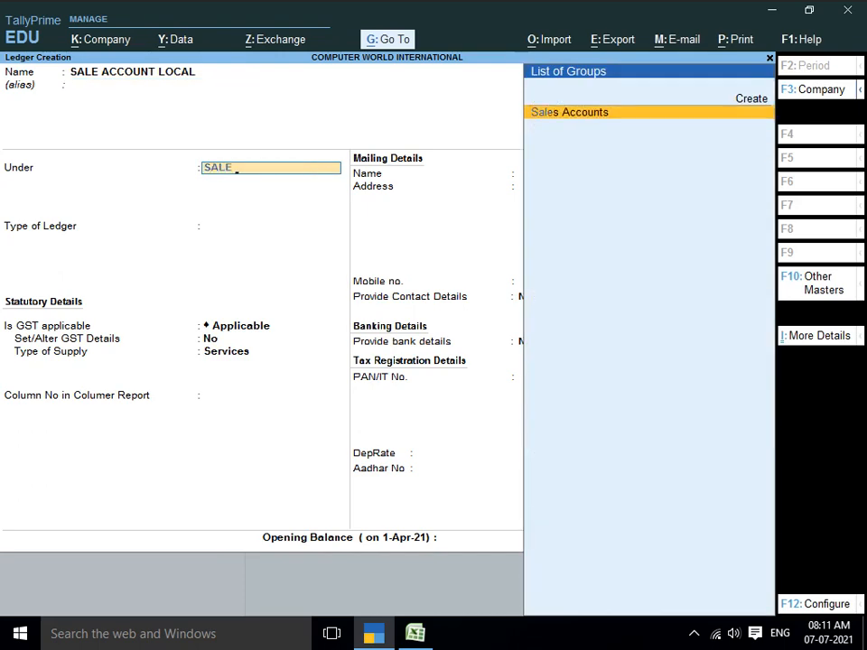
key("Return")
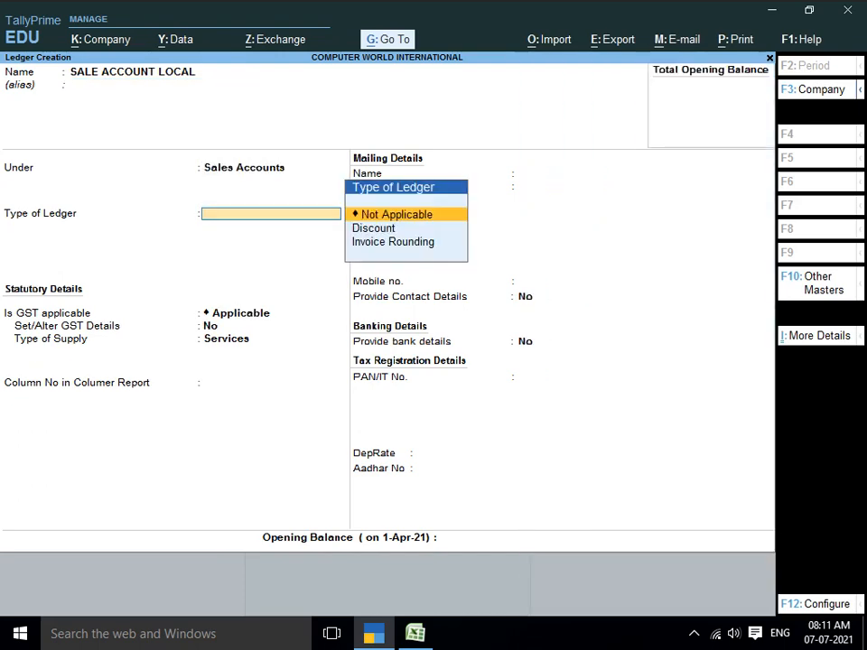
- Set the local sales ledger's type to Not Applicable, keep GST Applicable, choose Goods as type of supply, leave the rest at defaults, and save
key("Return")
key("Return")
key("Return")
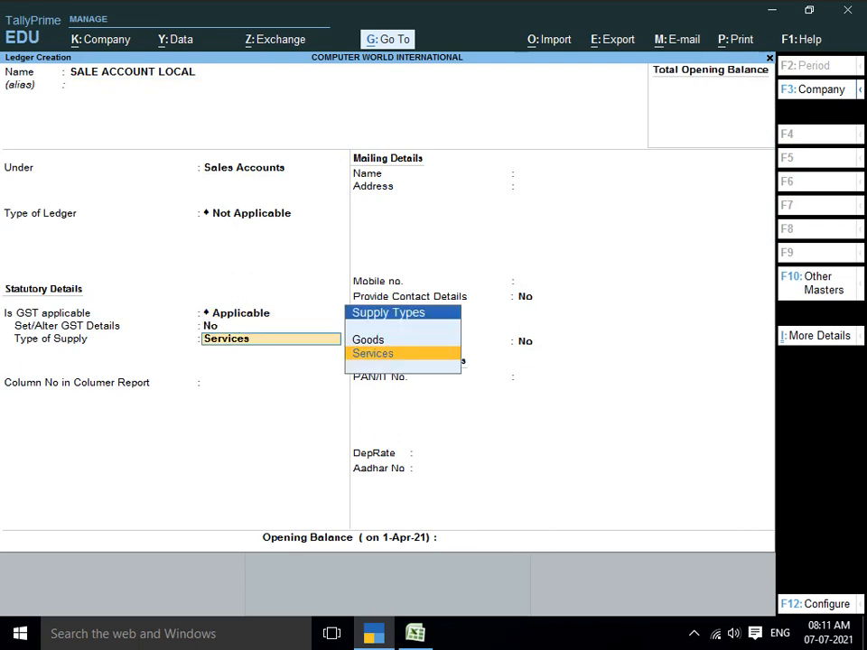
key("Up")
key("Down")
key("Up")
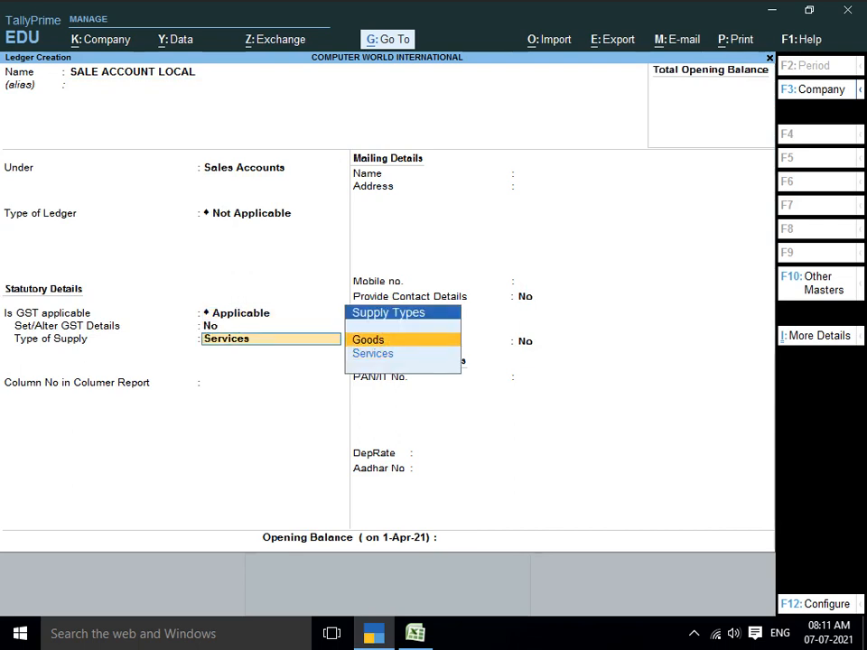
key("Return")
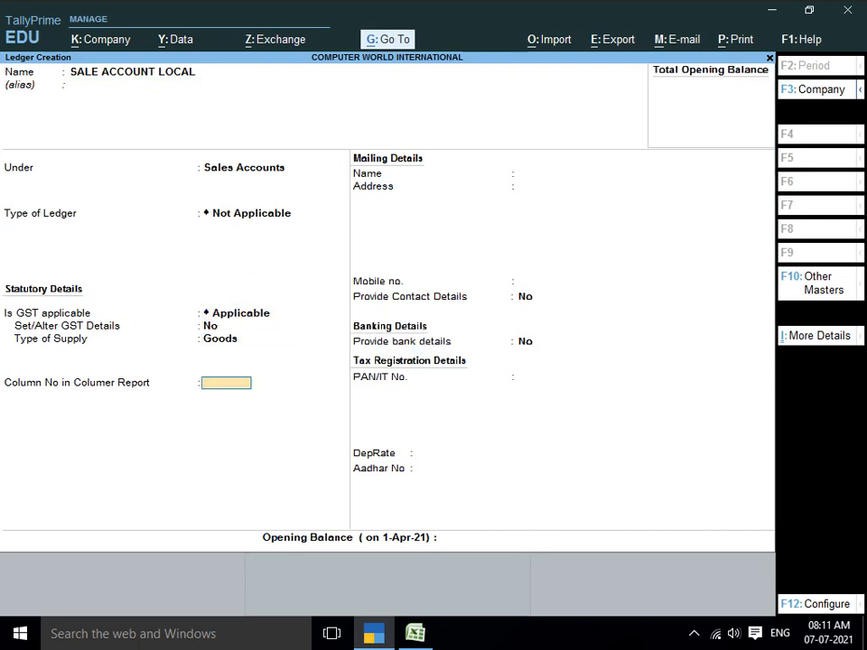
key("Return")
key("Return")
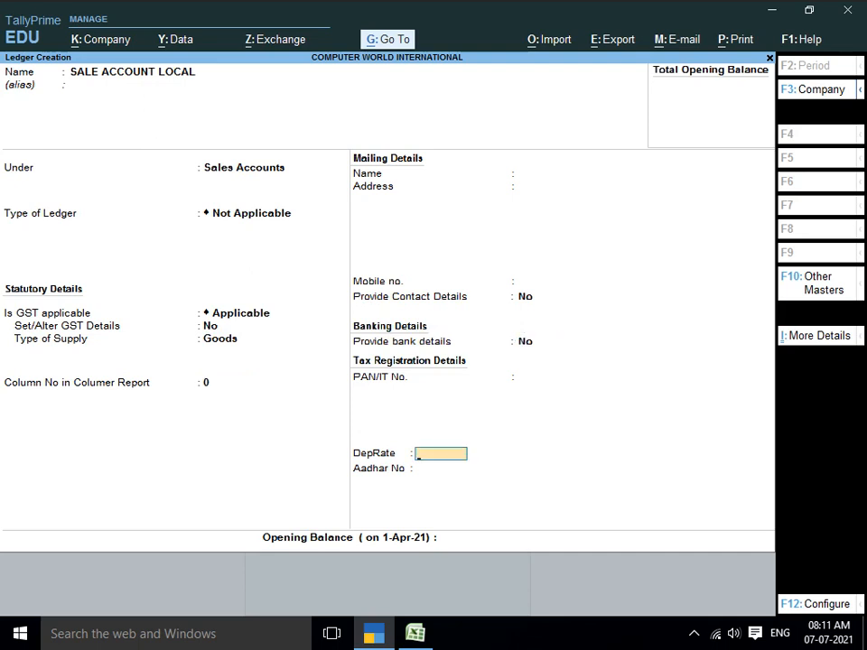
key("Return")
key("Return")
key("Return")
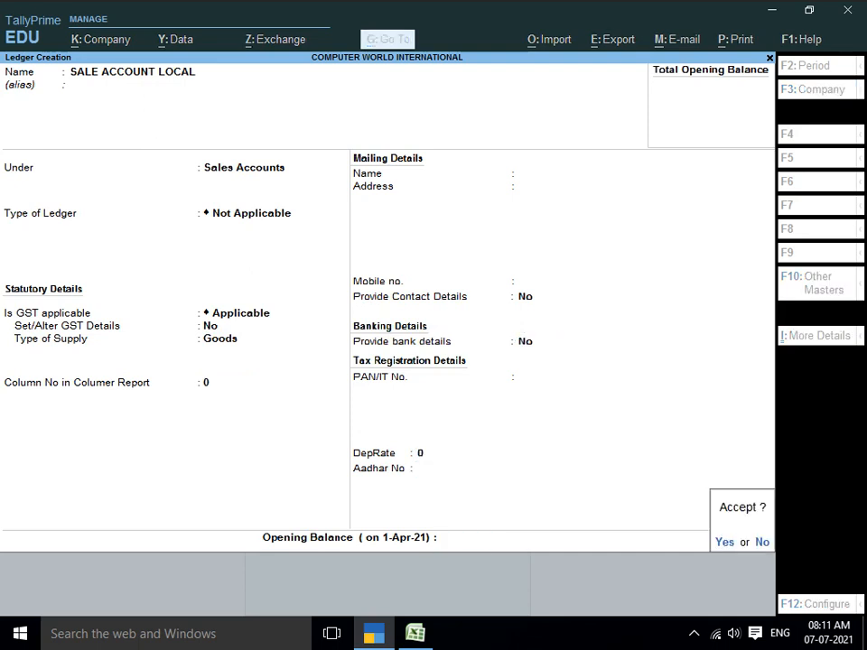
key("Return")
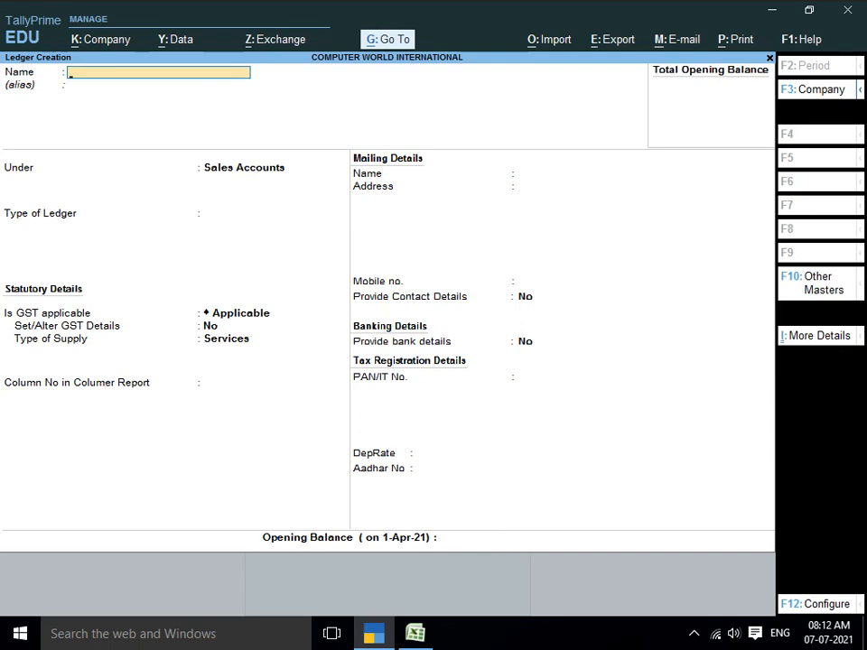
- Name another ledger SALE ACCOUNT IGST and keep it under the Sales Accounts group
type("SALE ACCOUNT IGST")
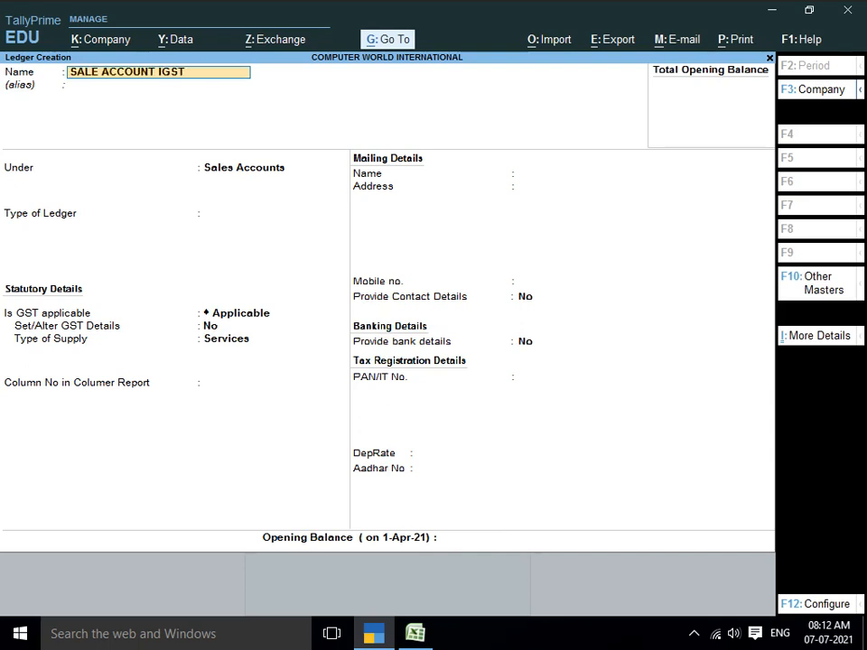
key("Return")
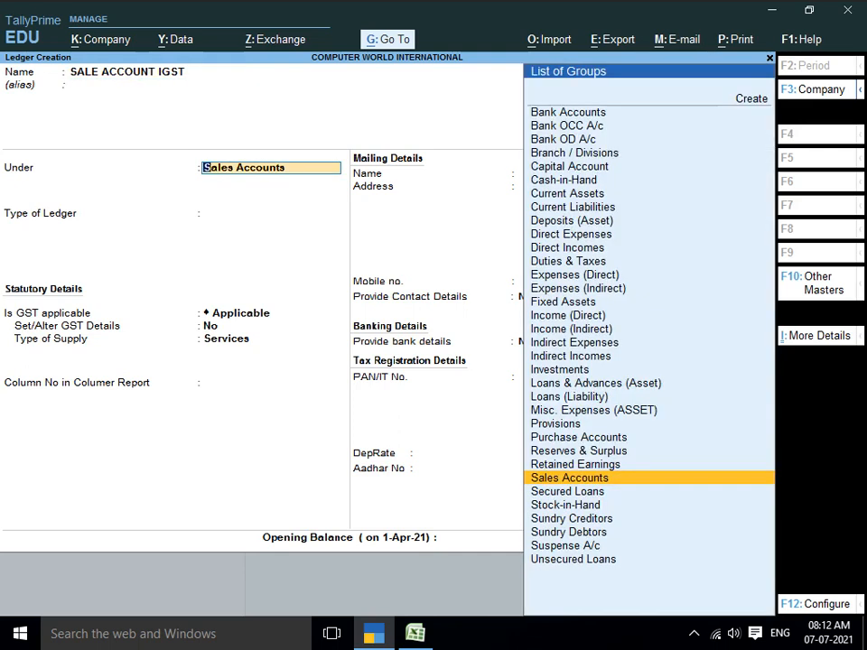
key("Return")
- Set the IGST sales ledger's type to Not Applicable, keep GST Applicable, choose Goods as type of supply, leave the rest at defaults, and save
key("Return")
key("Return")
key("Return")
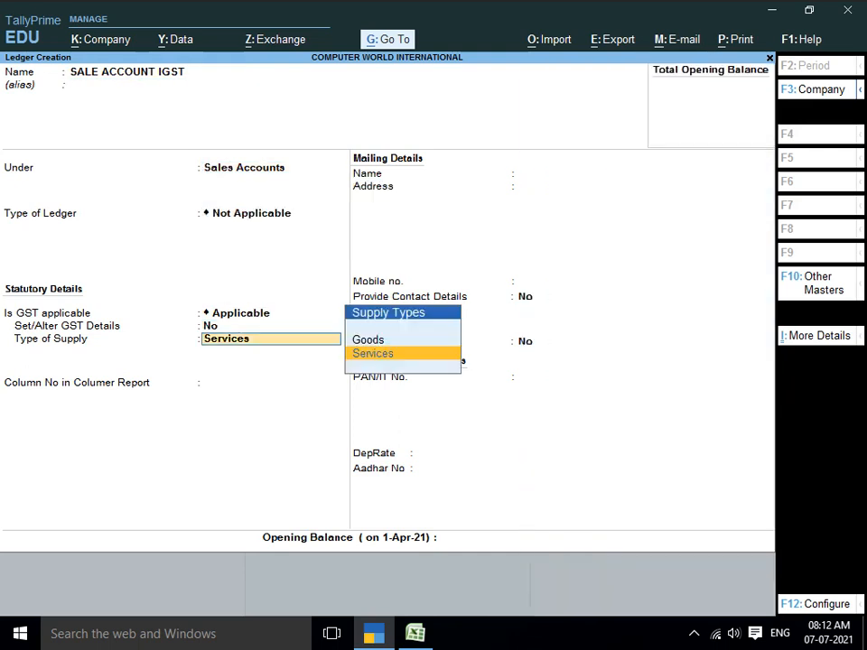
key("Up")
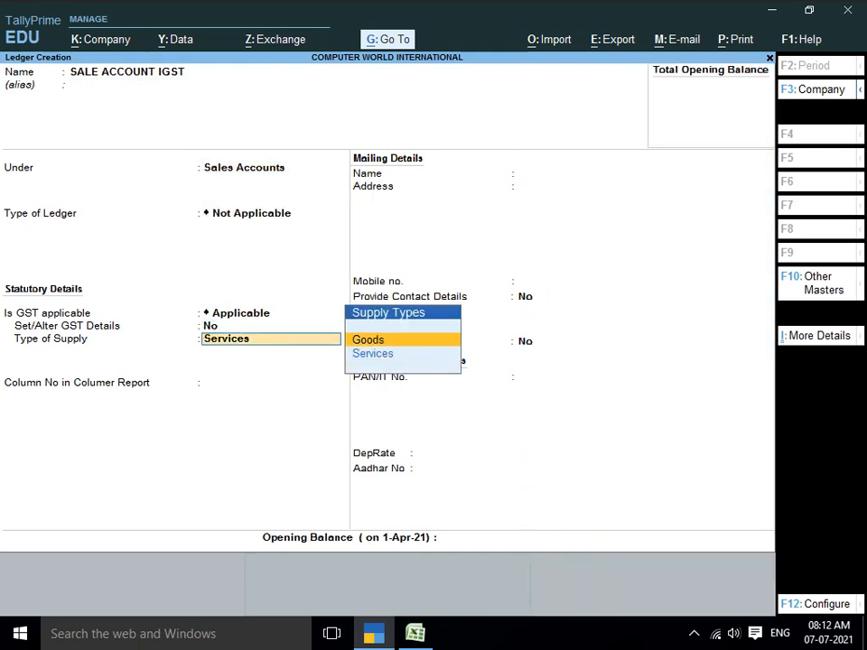
key("Return")
key("Return")
key("Return")
key("Return")
key("Return")
key("Return")
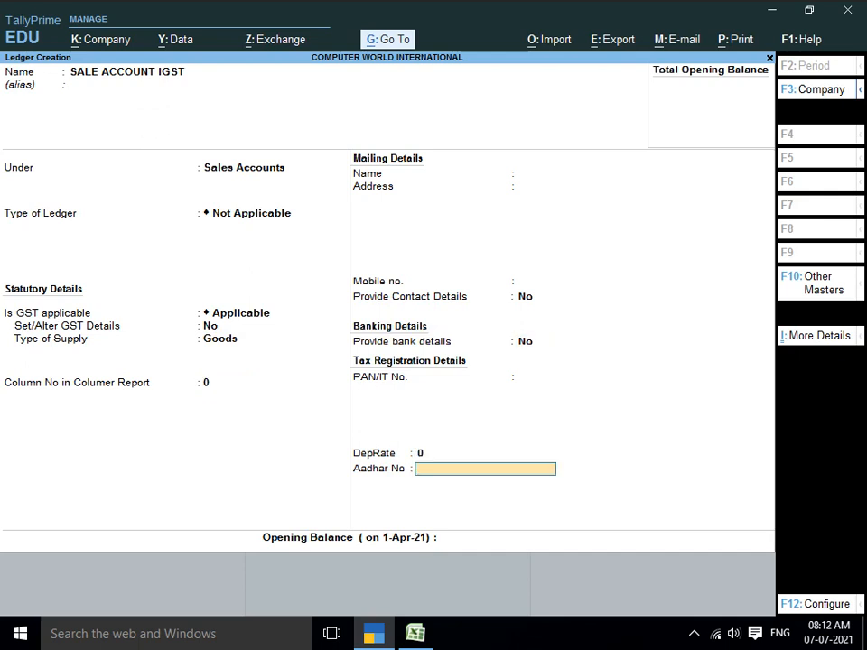
key("Return")
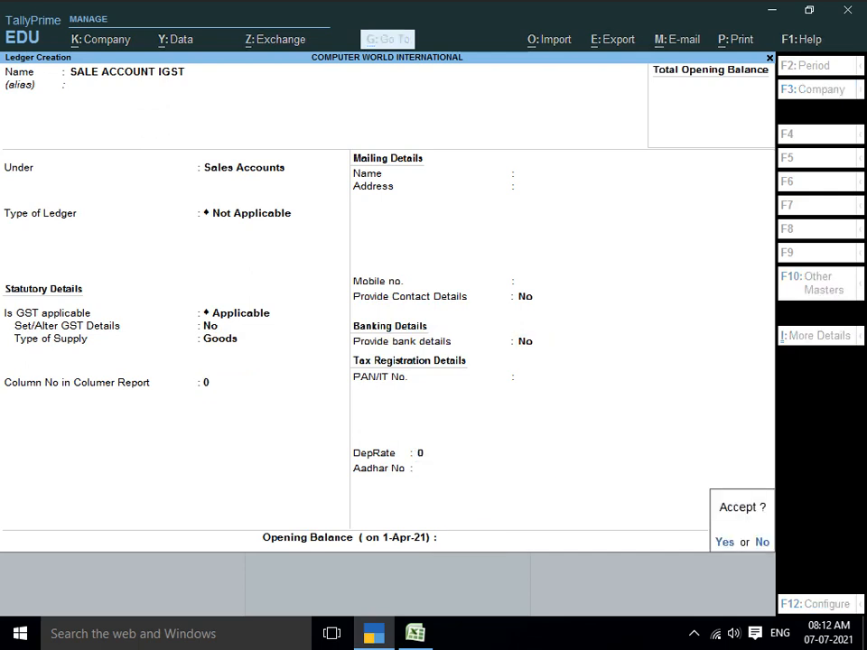
key("Return")
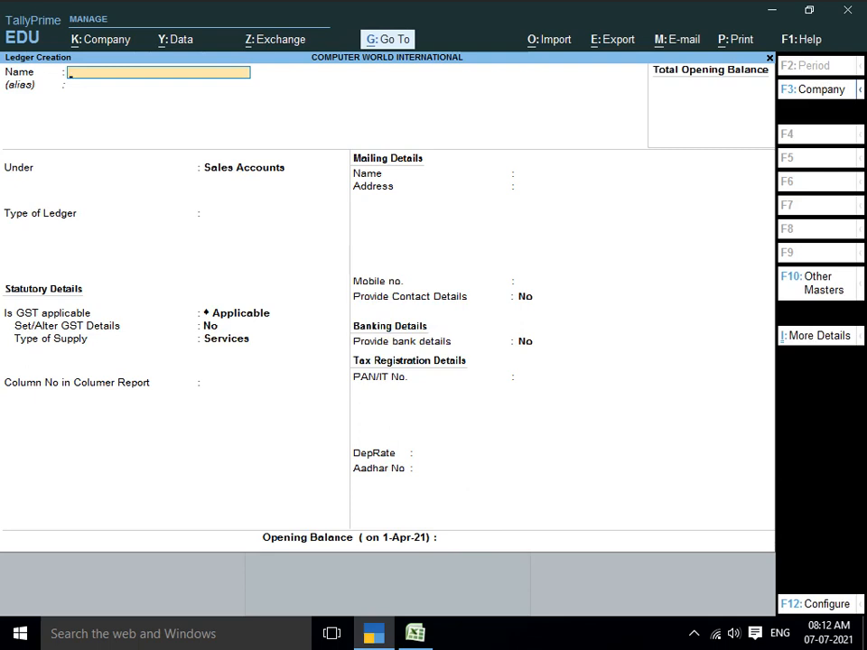
- Name a new tax ledger CGST INPUT and place it under the Duties & Taxes group
type("CGST INPUT")
key("Return")
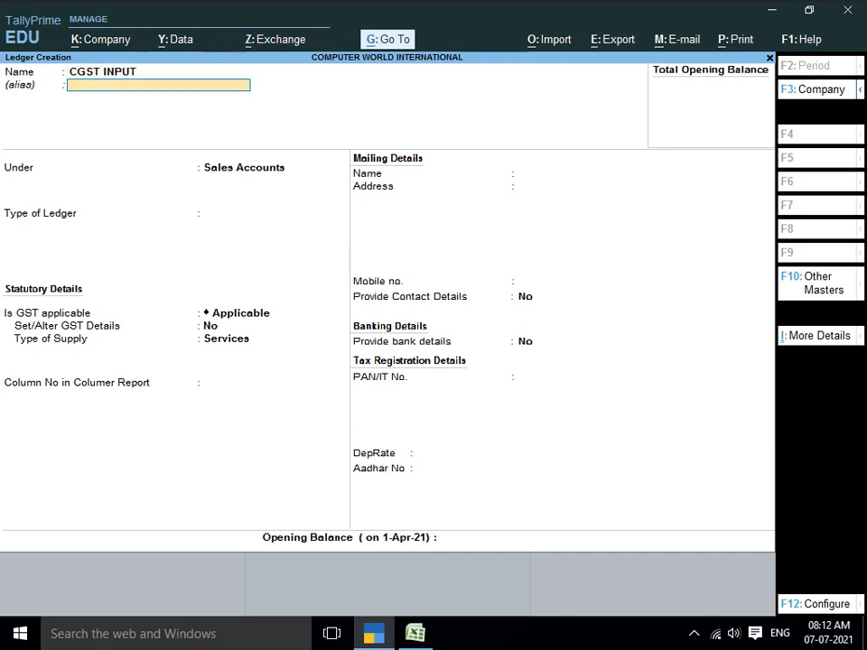
key("Return")
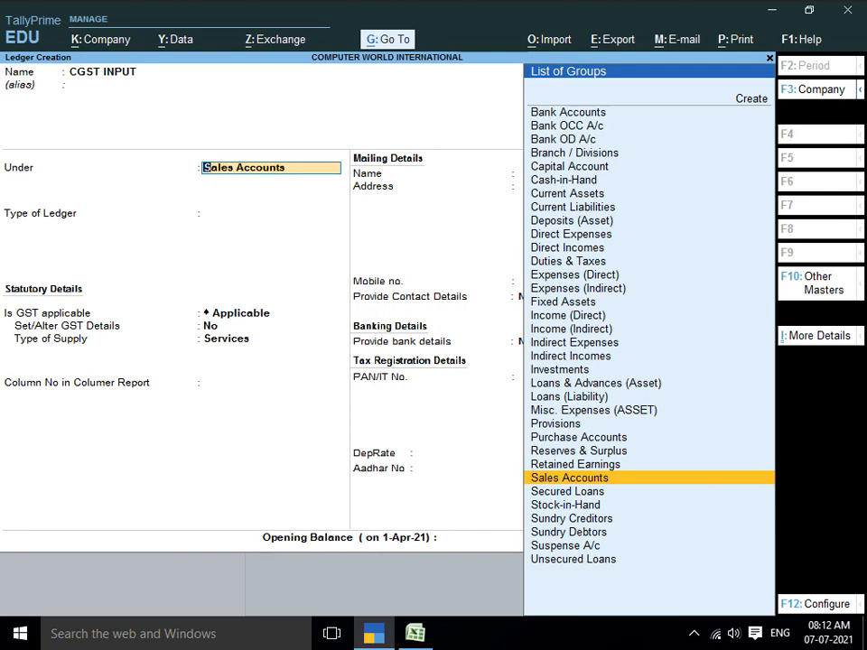
type("DUT")
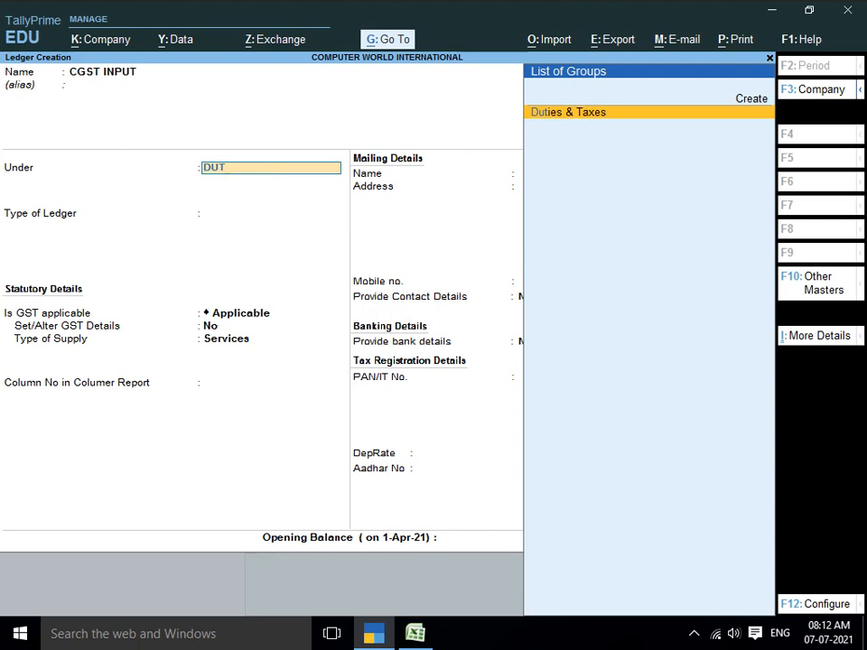
key("Return")
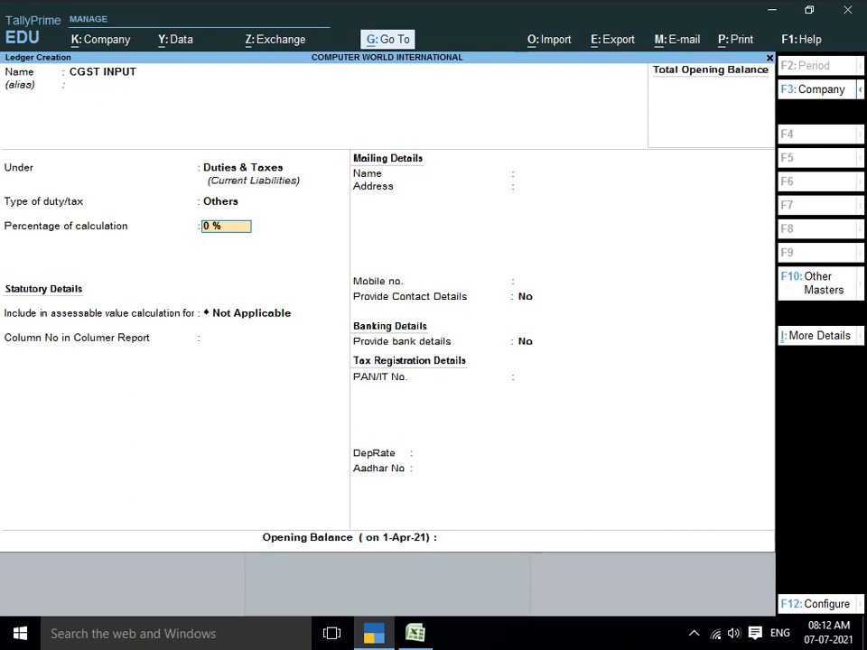
- Set the CGST INPUT ledger's type of duty/tax to GST and its tax type to Central Tax
key("Return")
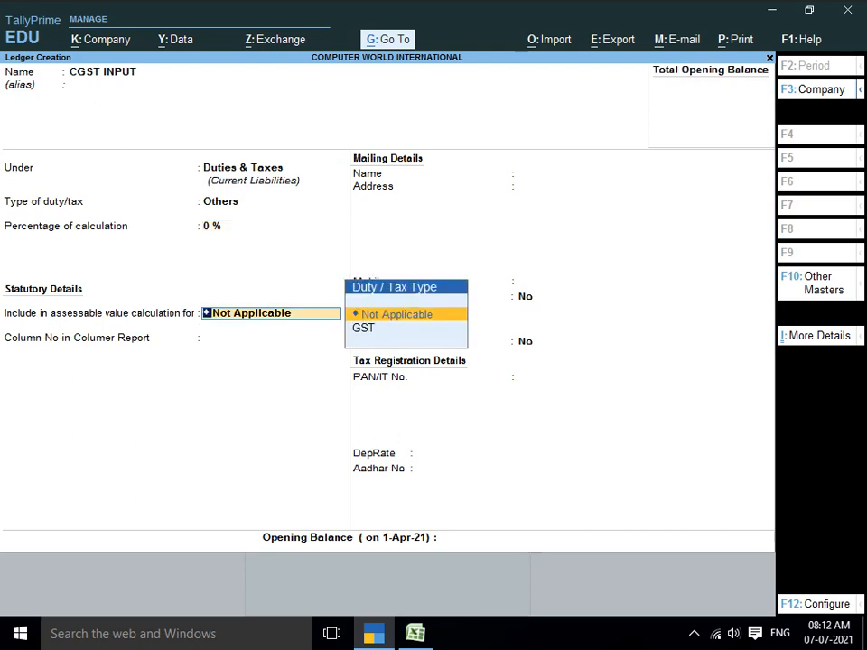
key("BackSpace")
key("BackSpace")
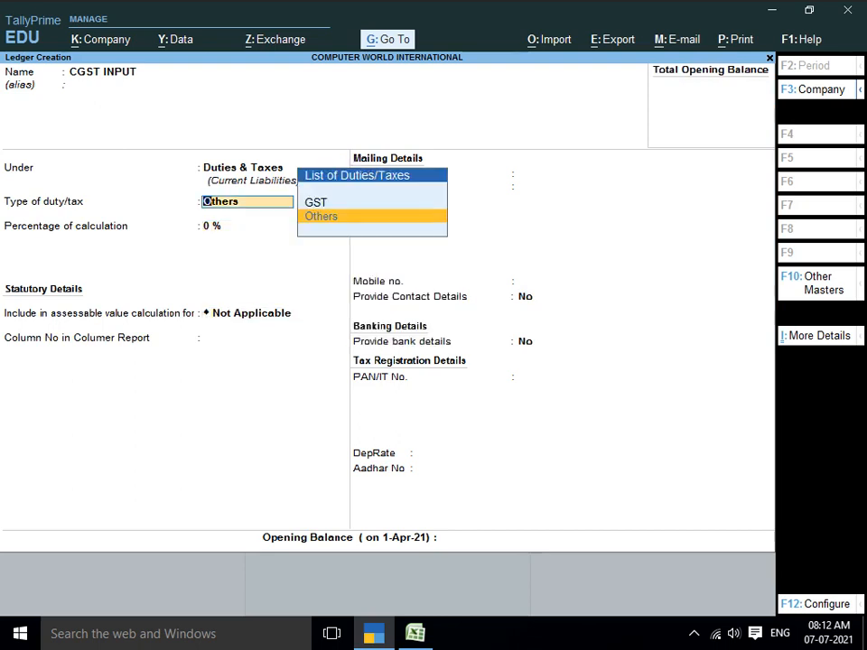
key("Up")
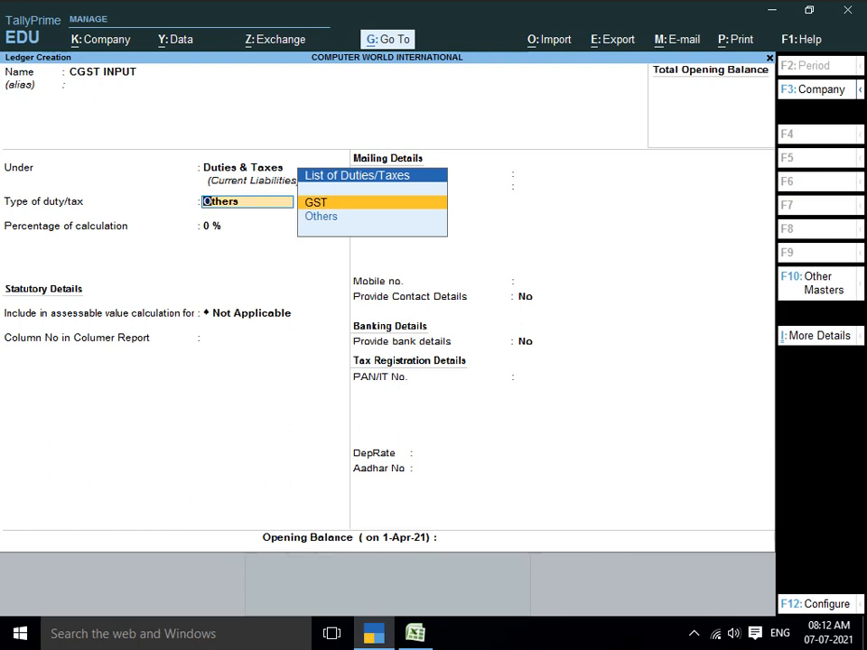
key("Return")
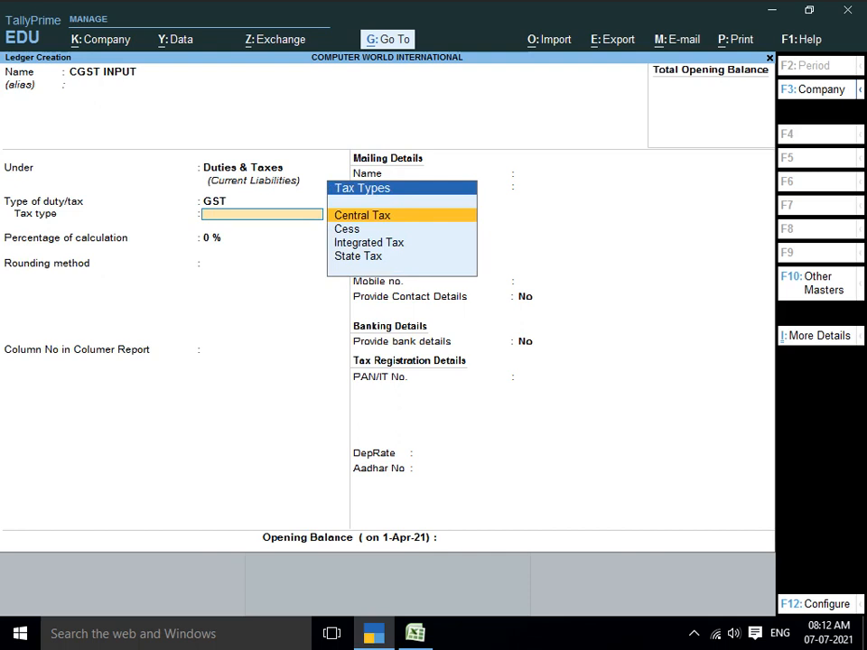
key("Down")
key("Down")
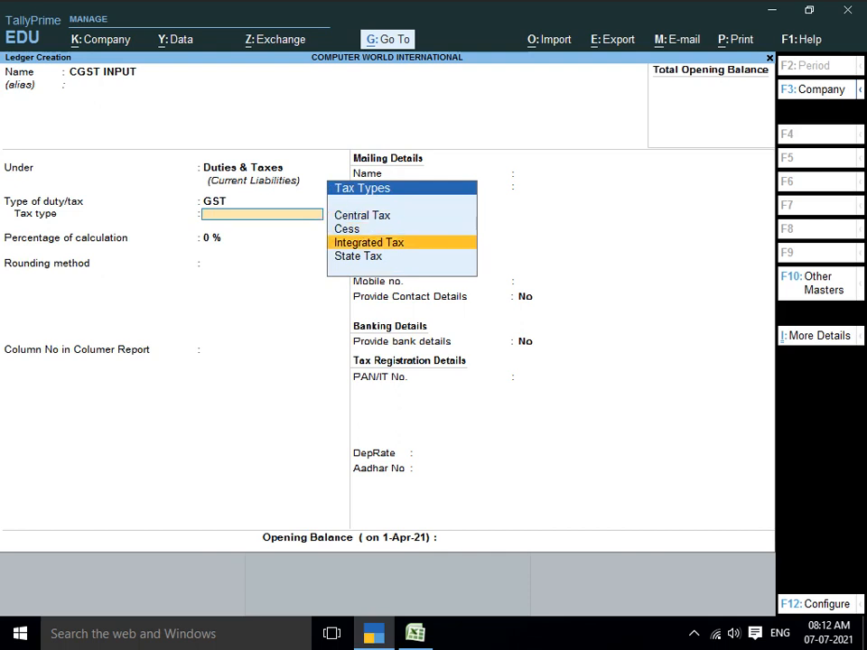
key("Down")
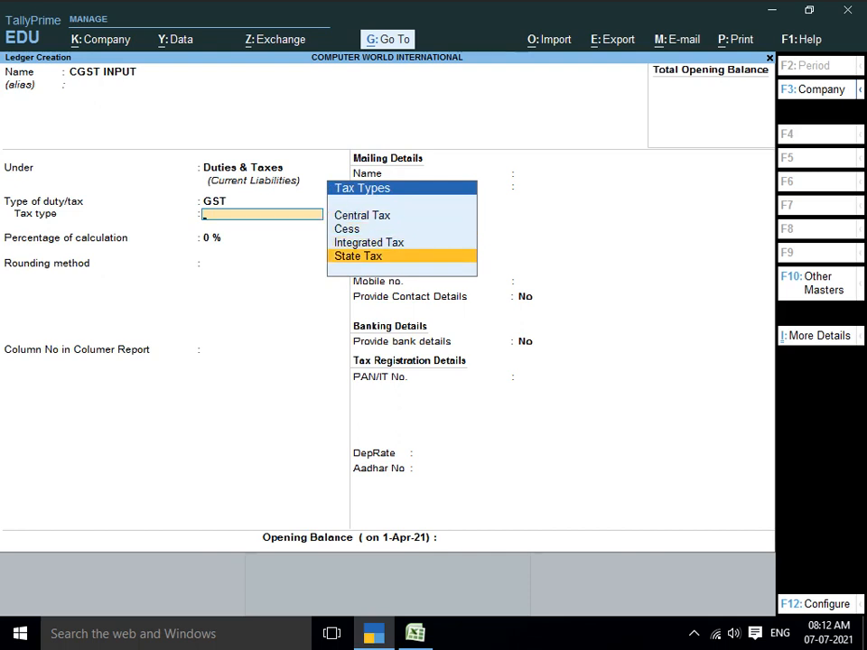
key("Up")
key("Up")
key("Up")
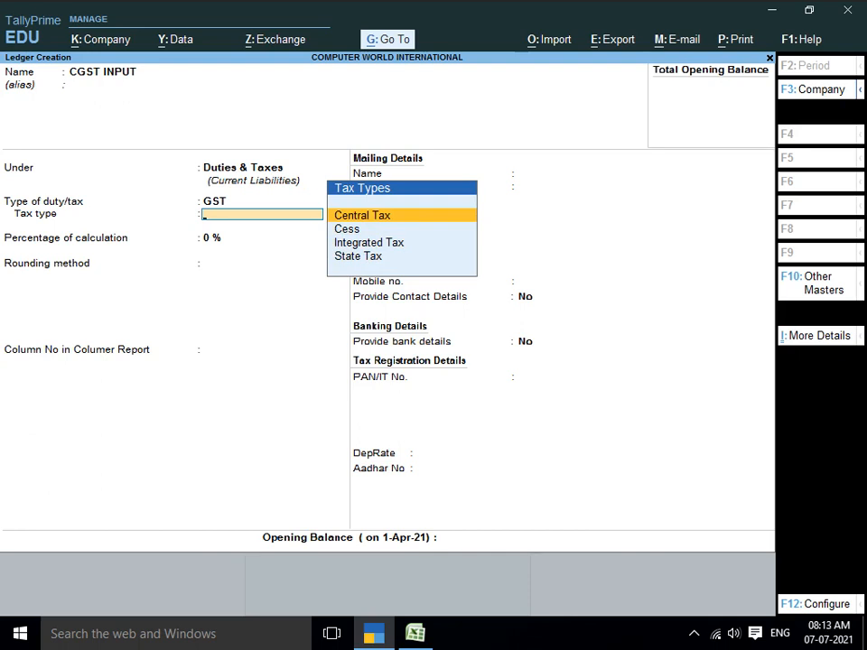
key("Return")
- Keep 0 % and rounding method Not Applicable for CGST INPUT, leave the rest at defaults, and save the ledger
key("Return")
key("Return")
key("Return")
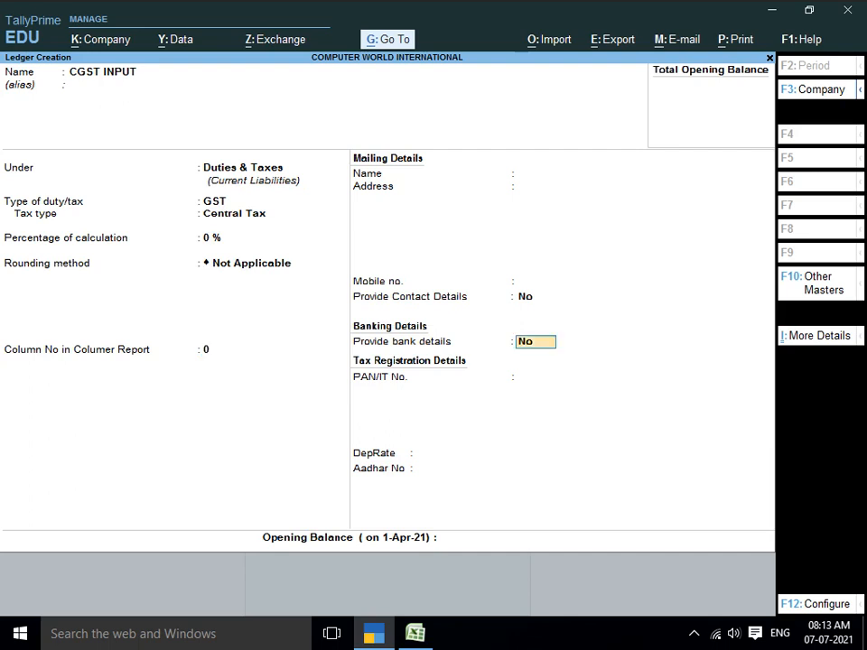
key("Return")
key("Return")
key("Return")
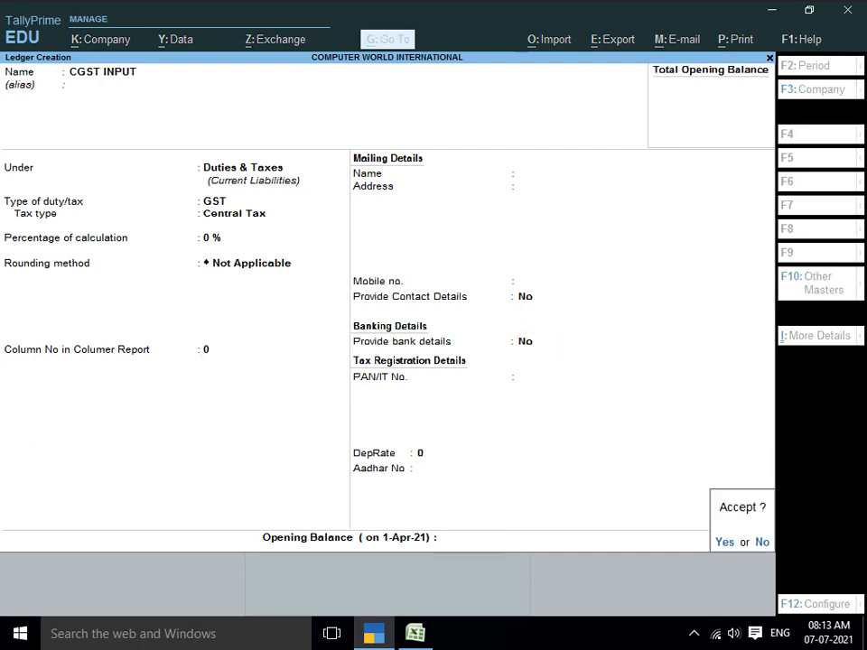
key("Return")
- Name a new tax ledger SGST INPUT and keep it under the Duties & Taxes group
type("SGS")
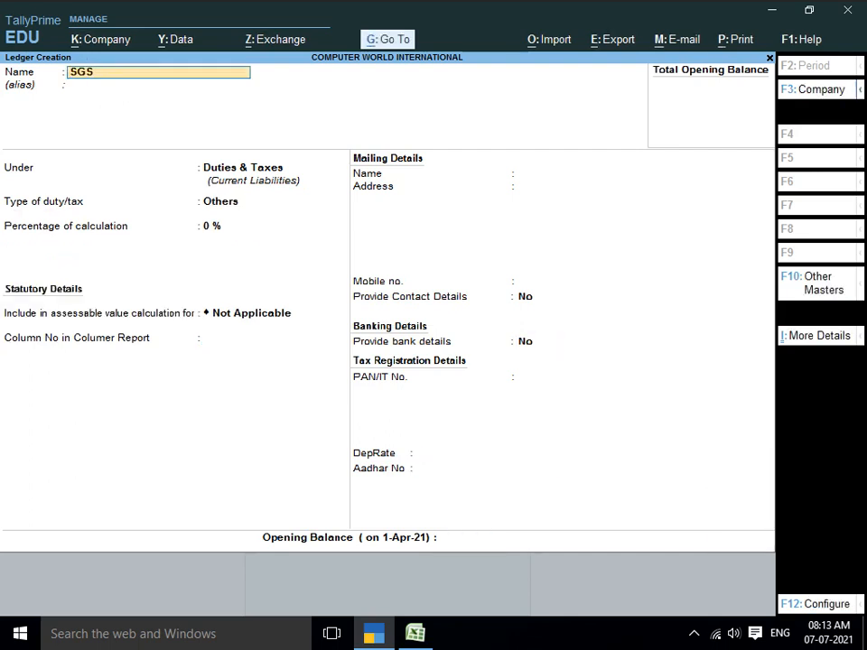
type("T INPUT")
key("Return")
key("Return")
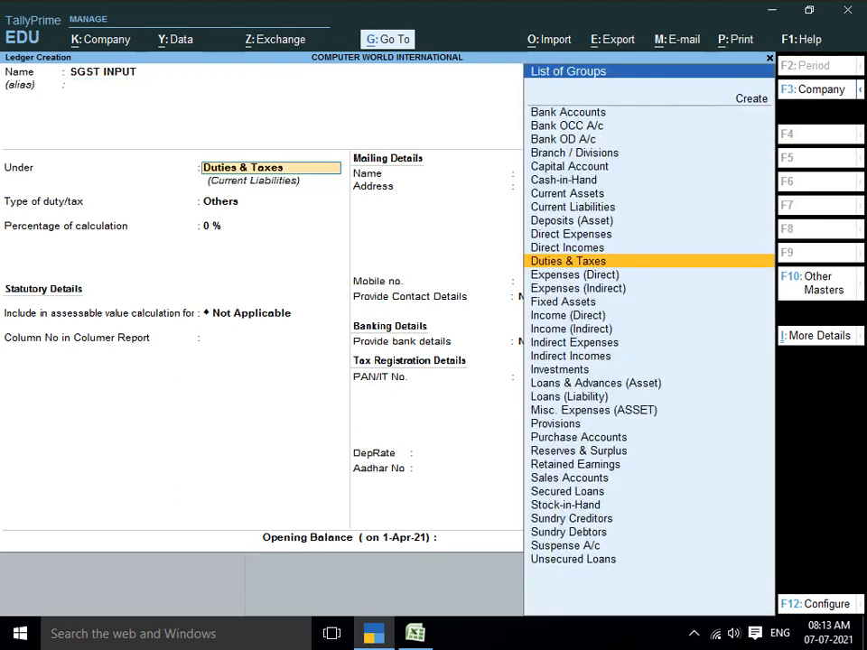
key("Return")
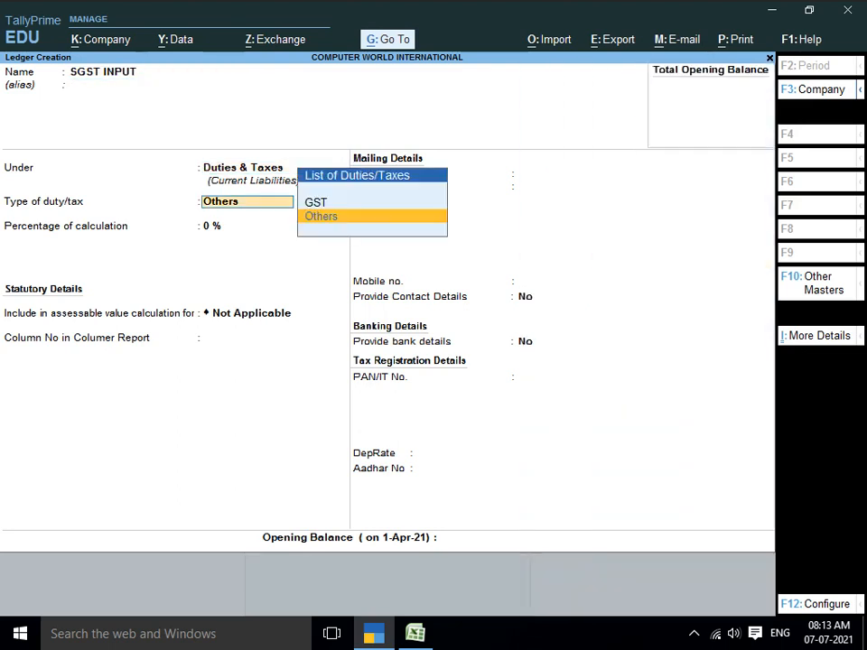
- Set the SGST INPUT ledger's type of duty/tax to GST and its tax type to State Tax
key("Up")
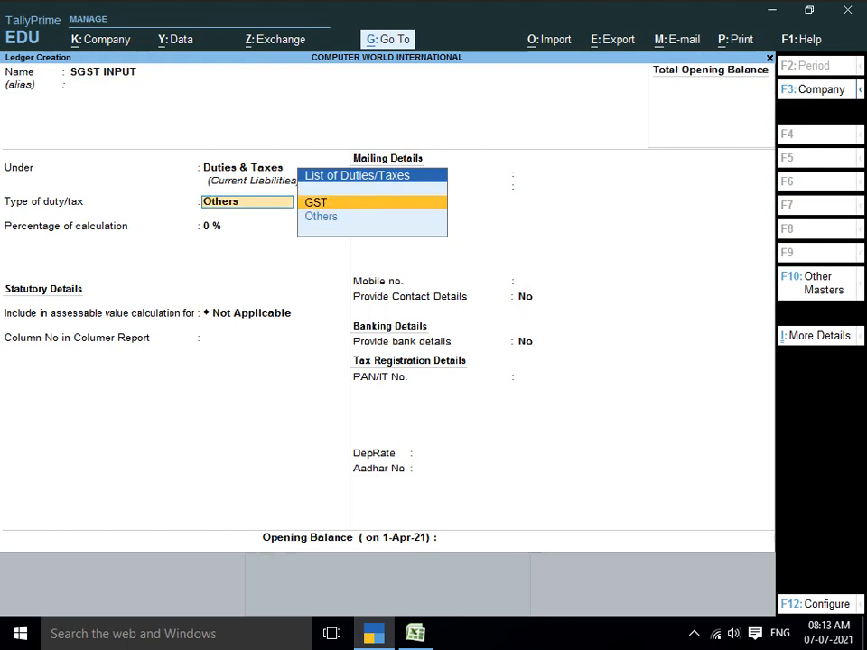
key("Return")
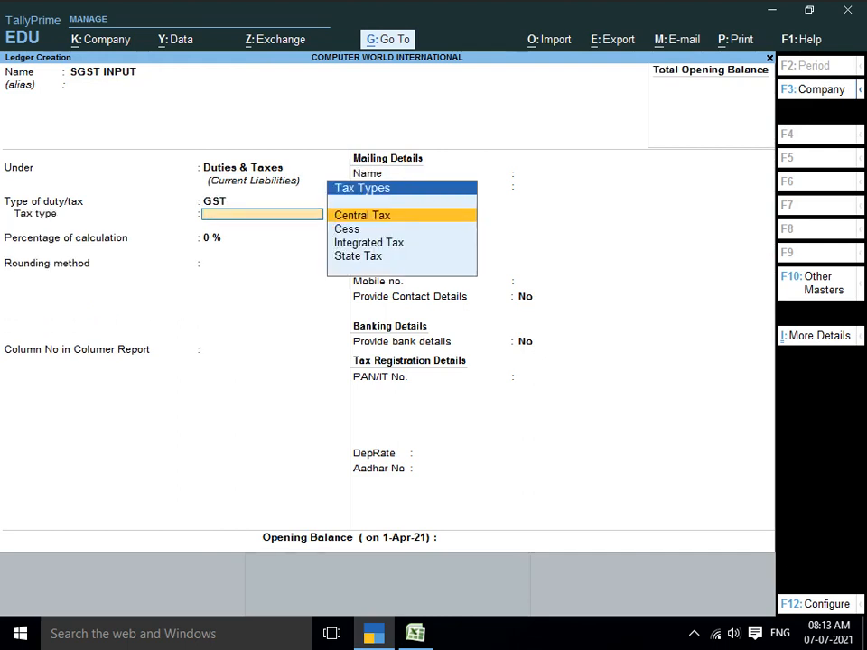
key("Down")
key("Down")
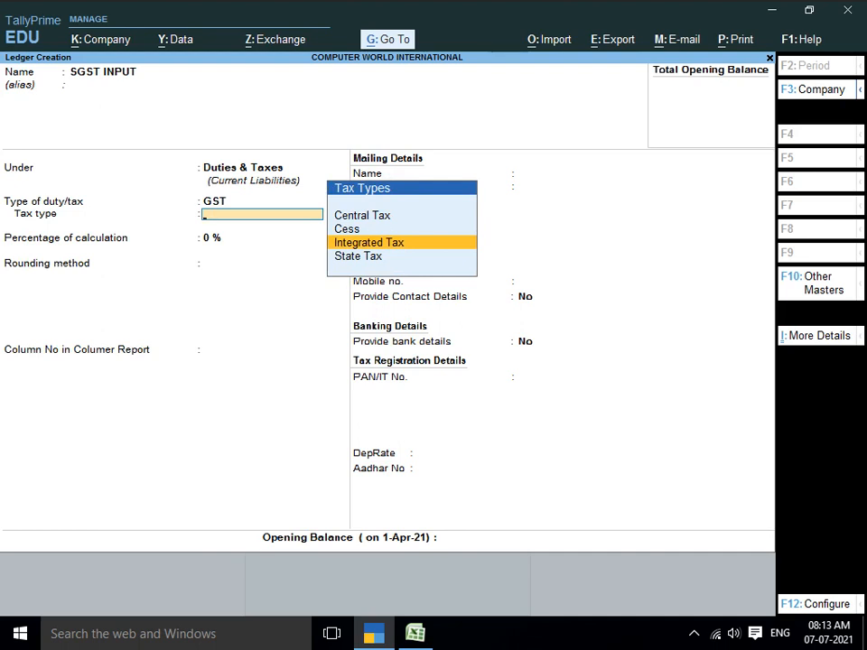
key("Down")
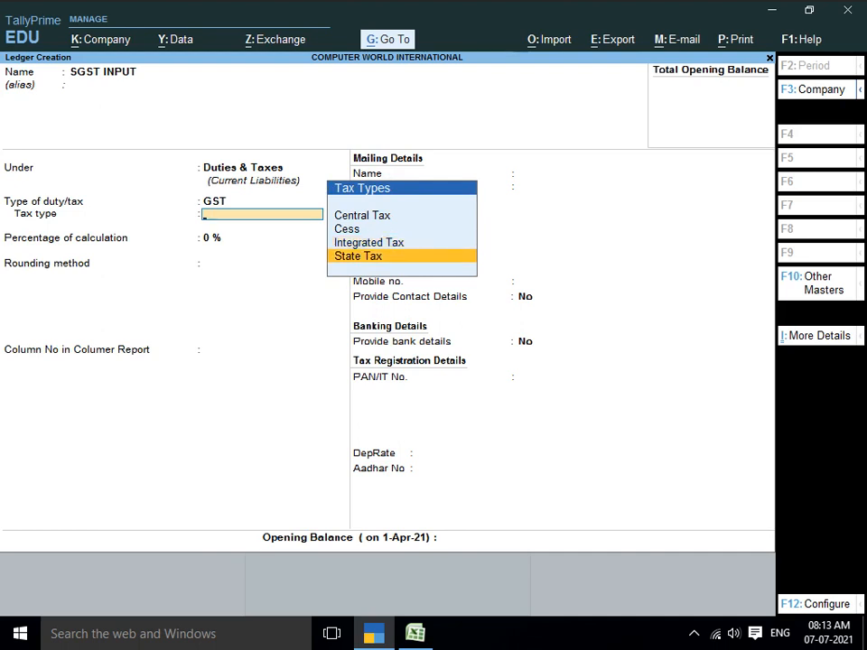
key("Return")
- Keep 0 % and rounding method Not Applicable for SGST INPUT, leave the rest at defaults, and save the ledger
key("Return")
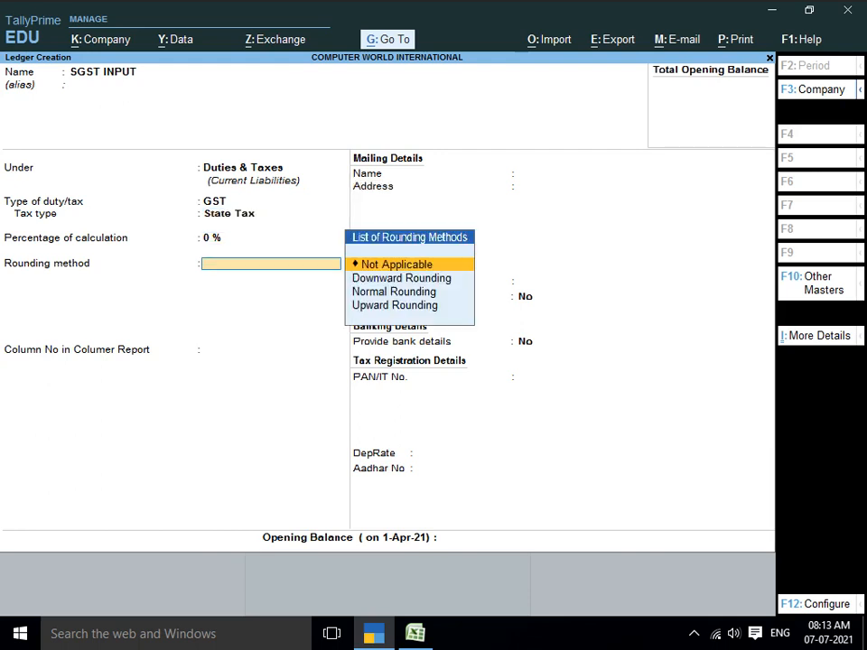
key("Return")
key("Return")
key("Return")
key("Return")
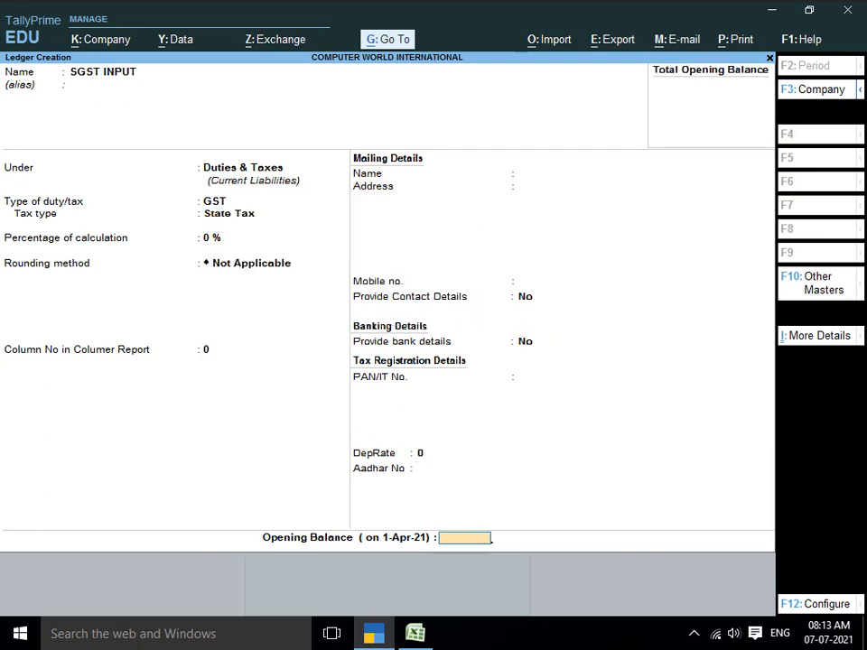
key("Return")
key("Return")
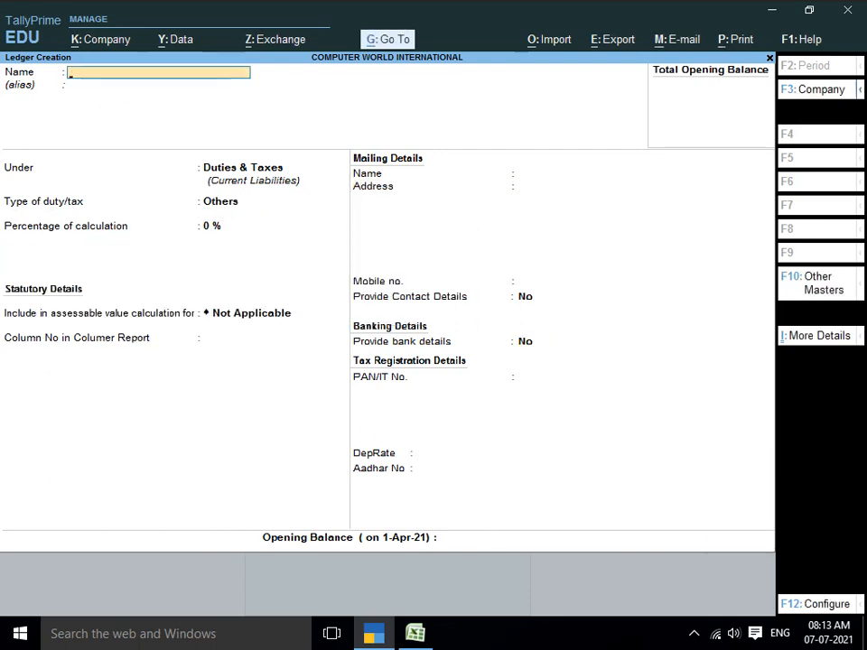
- Name another tax ledger IGST INPUT and keep it under the Duties & Taxes group
type("IGST INPUT")
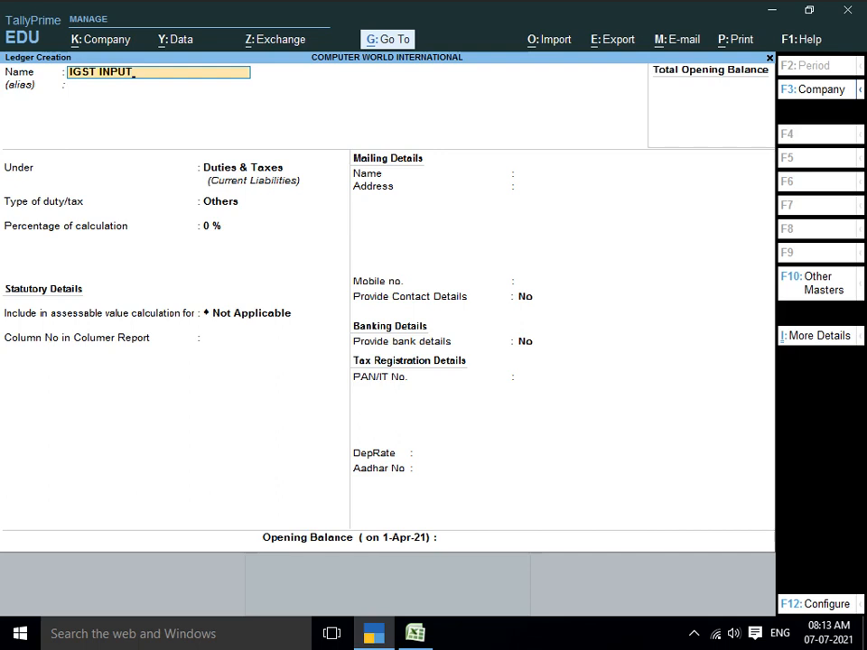
key("Return")
key("Return")
key("Return")
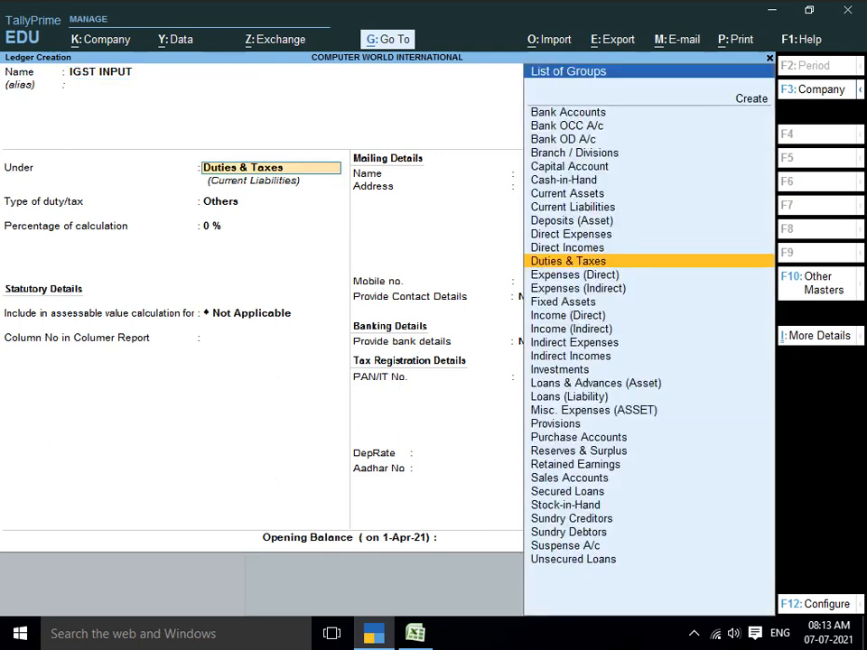
- Set the IGST INPUT ledger's type of duty/tax to GST and its tax type to Integrated Tax
key("Up")
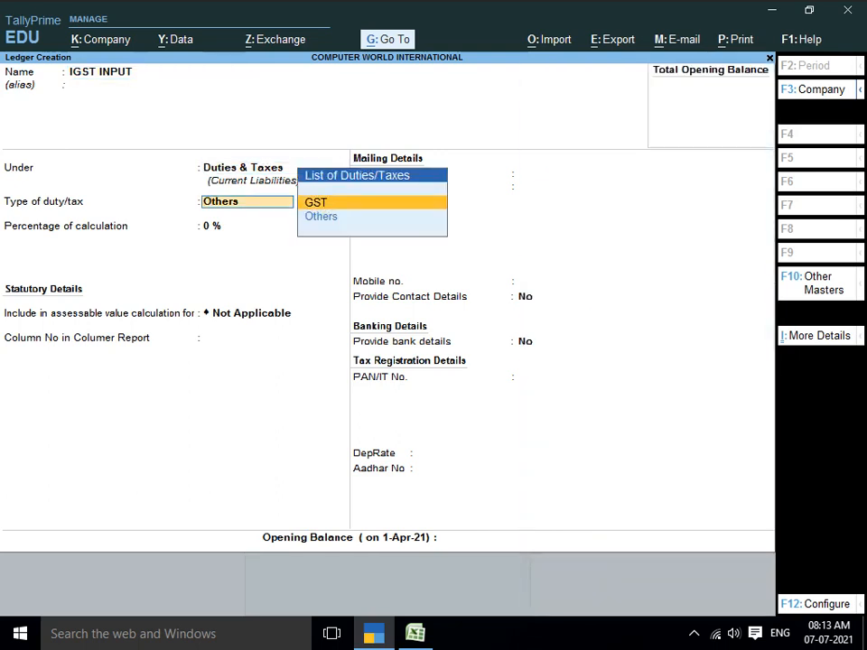
key("Return")
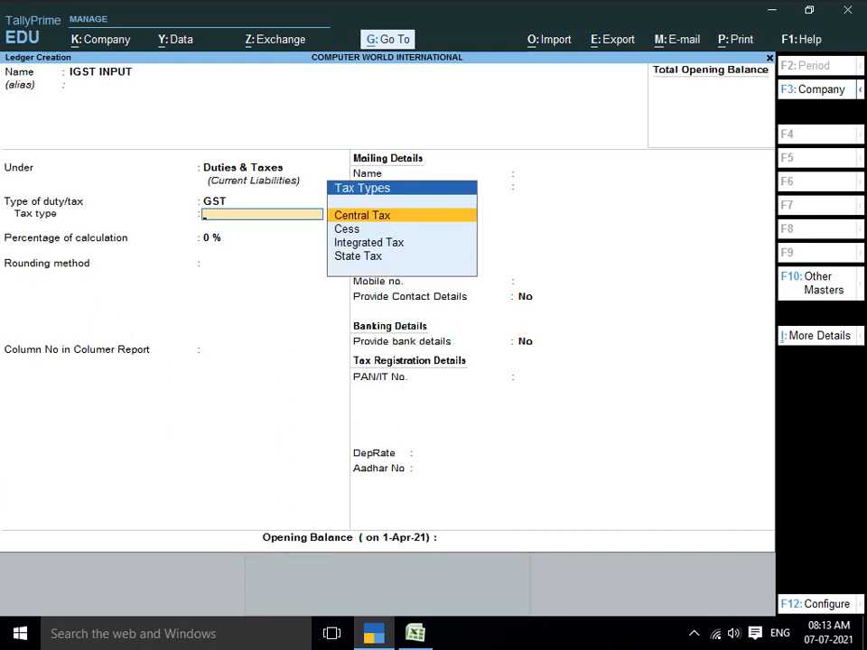
key("Down")
key("Down")
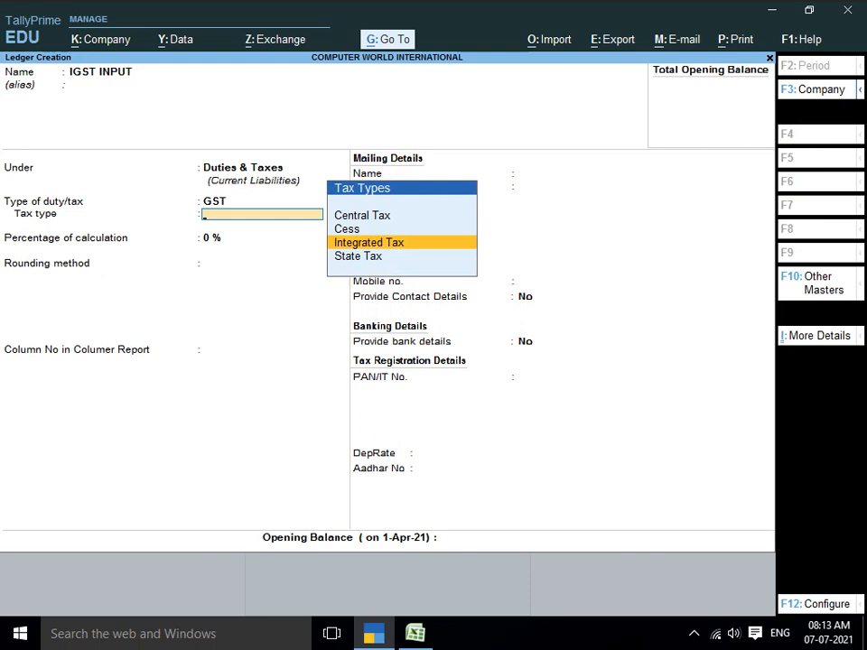
key("Return")
- Keep 0 % and rounding method Not Applicable for IGST INPUT, leave the rest at defaults, and save the ledger
key("Return")
key("Return")
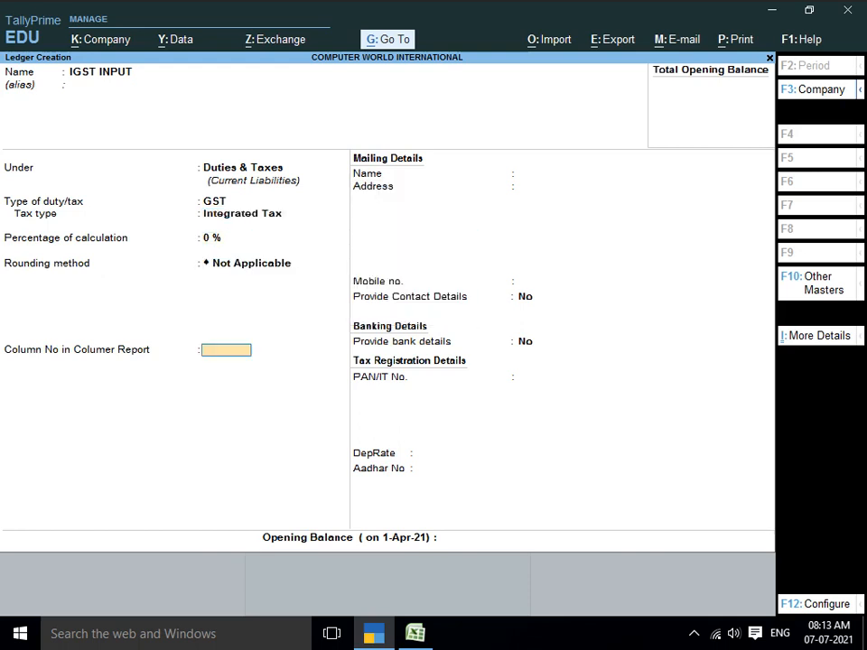
key("Return")
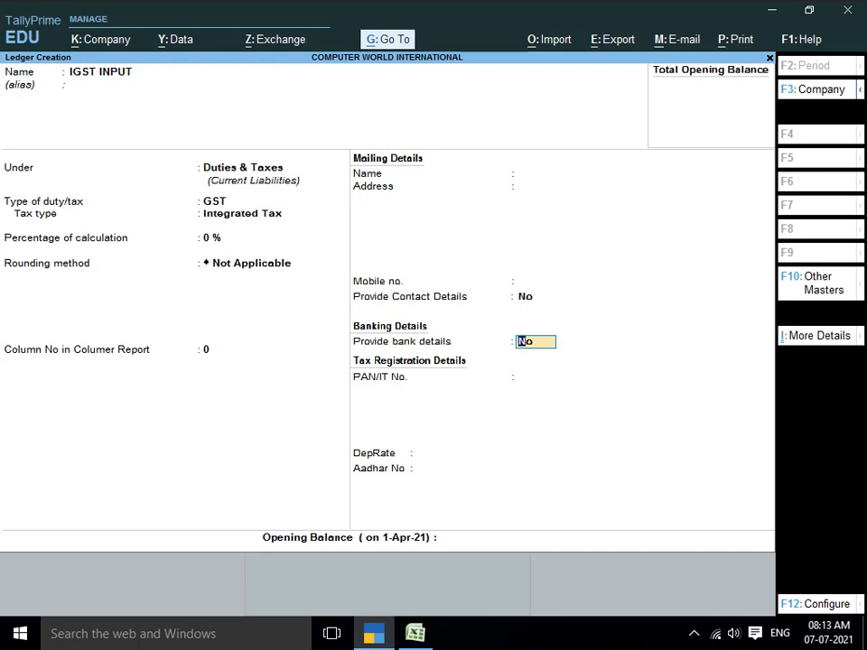
key("Return")
key("Return")
key("Return")
key("Return")
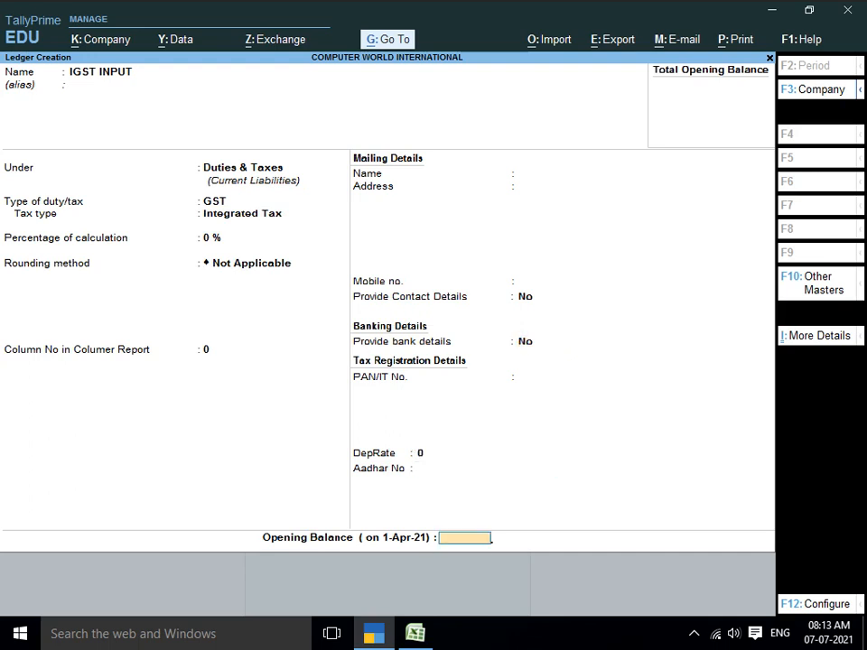
key("Return")
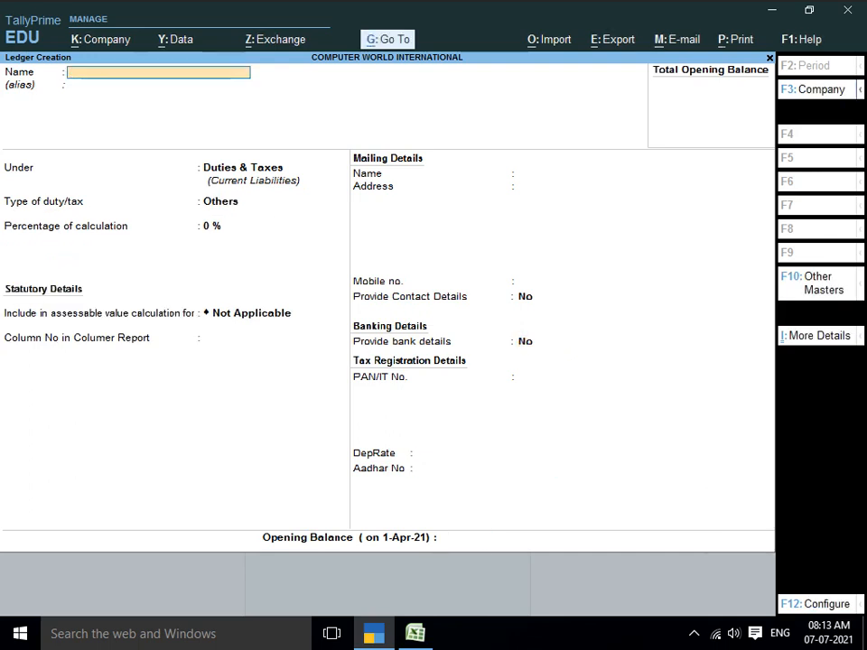
- Name a new tax ledger CGST OUTPUT and keep it under the Duties & Taxes group
type("CGST OU")
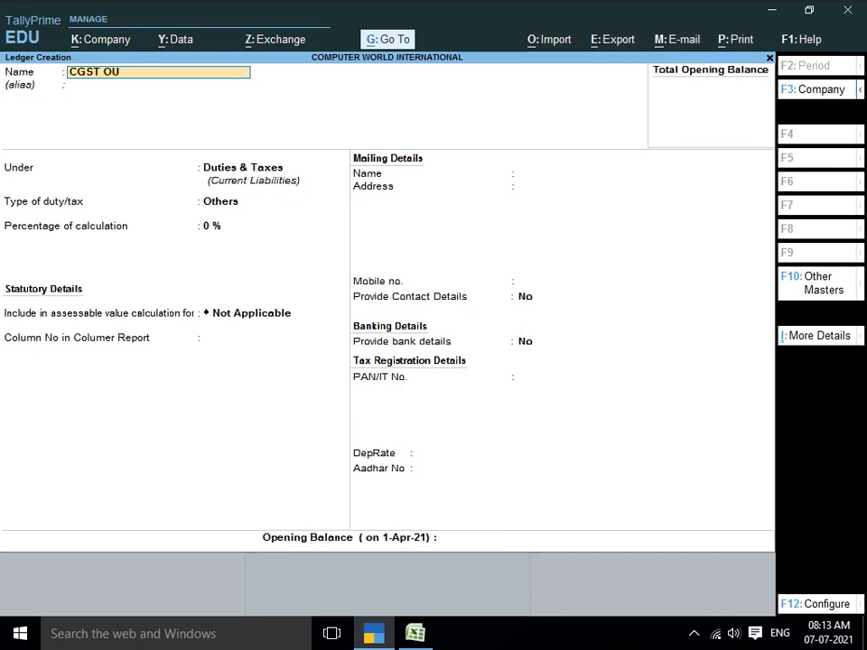
type("TPUT")
key("Return")
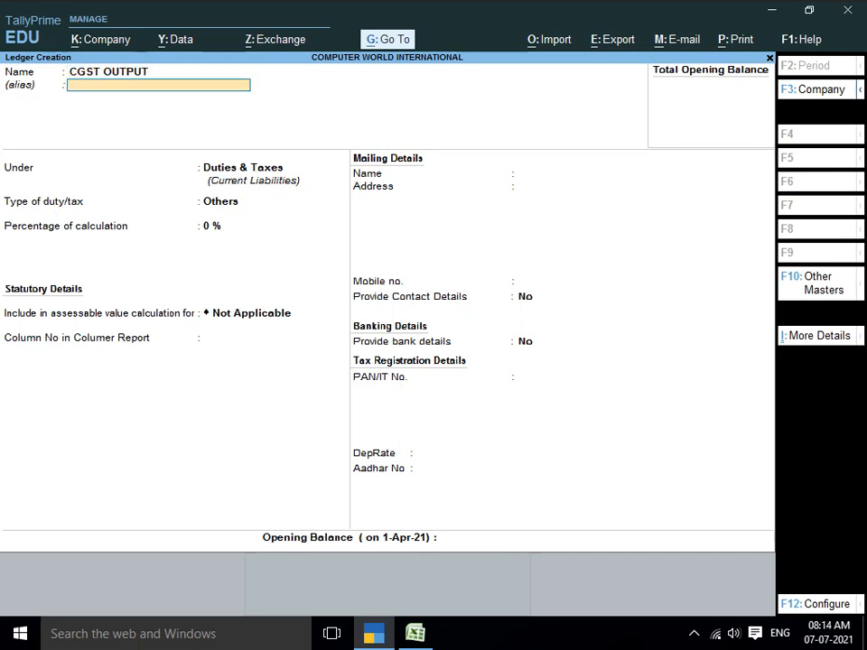
key("Return")
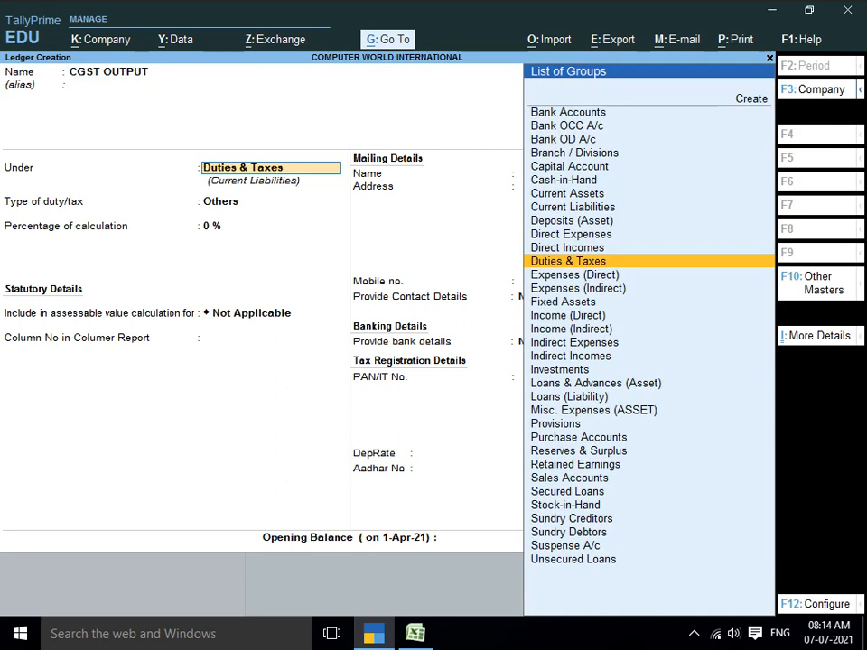
key("Return")
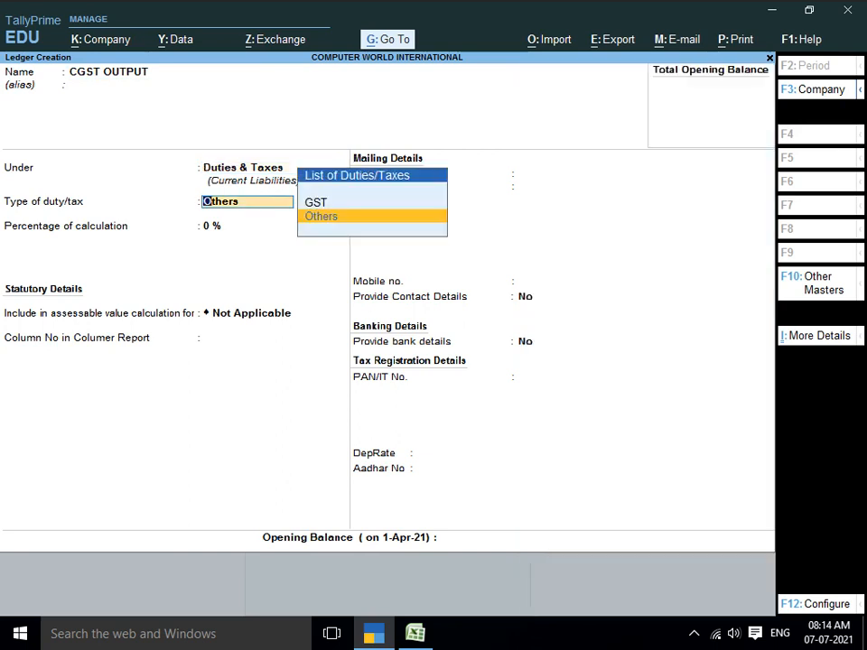
- Set the CGST OUTPUT ledger's type of duty/tax to GST and its tax type to Central Tax
key("Up")
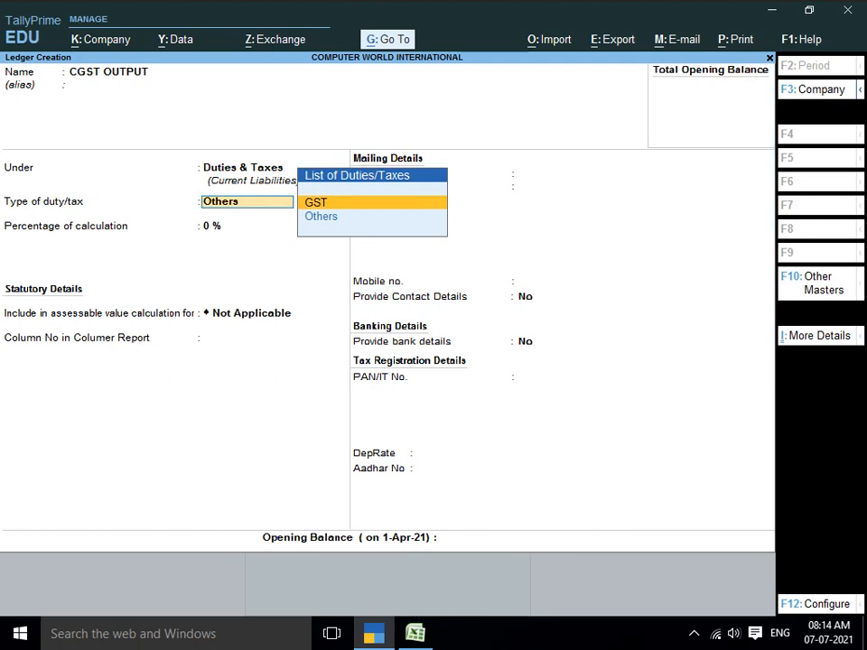
key("Return")
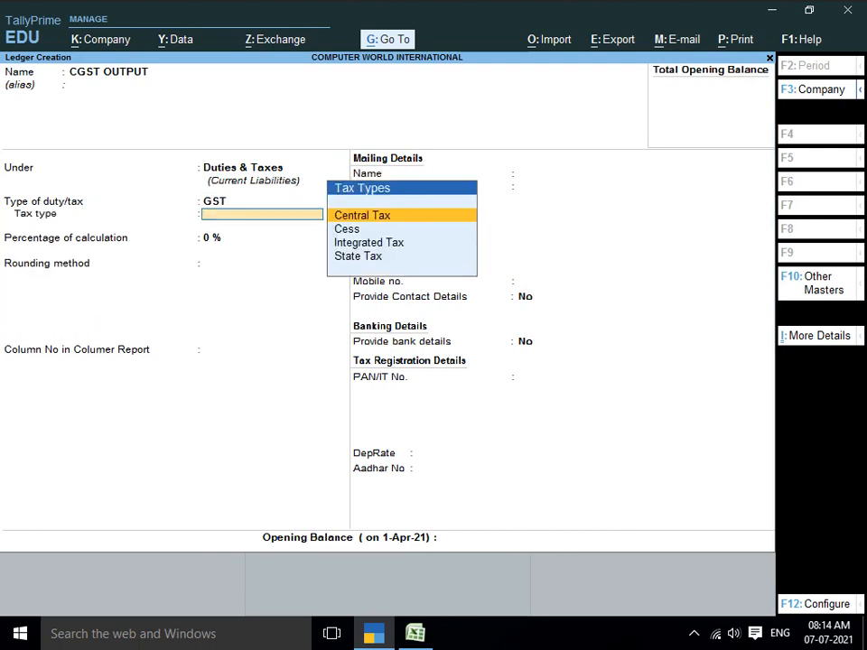
key("Down")
key("Up")
key("Return")
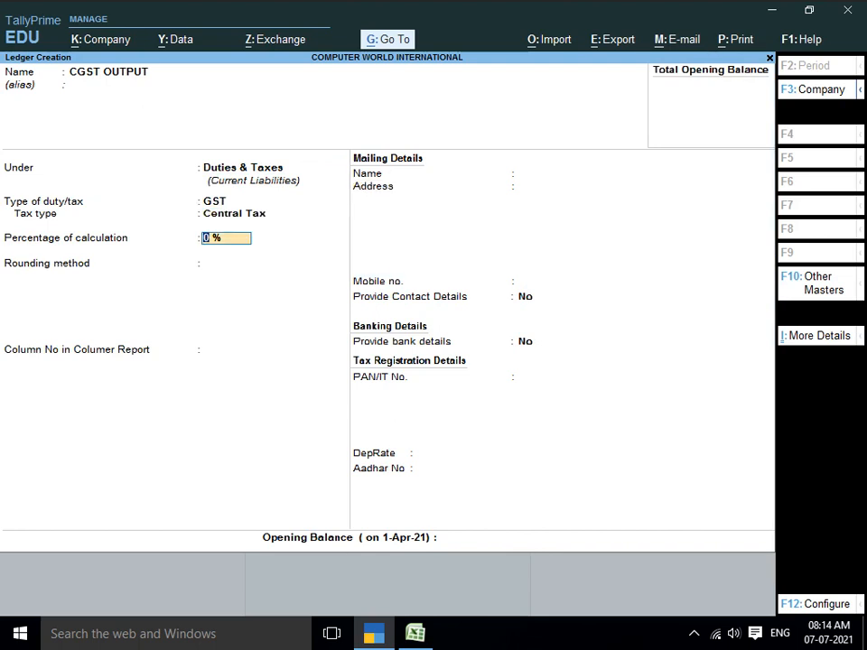
- Keep 0 % and rounding method Not Applicable for CGST OUTPUT, leave the rest at defaults, and save the ledger
key("Return")
key("Return")
key("Return")
key("Return")
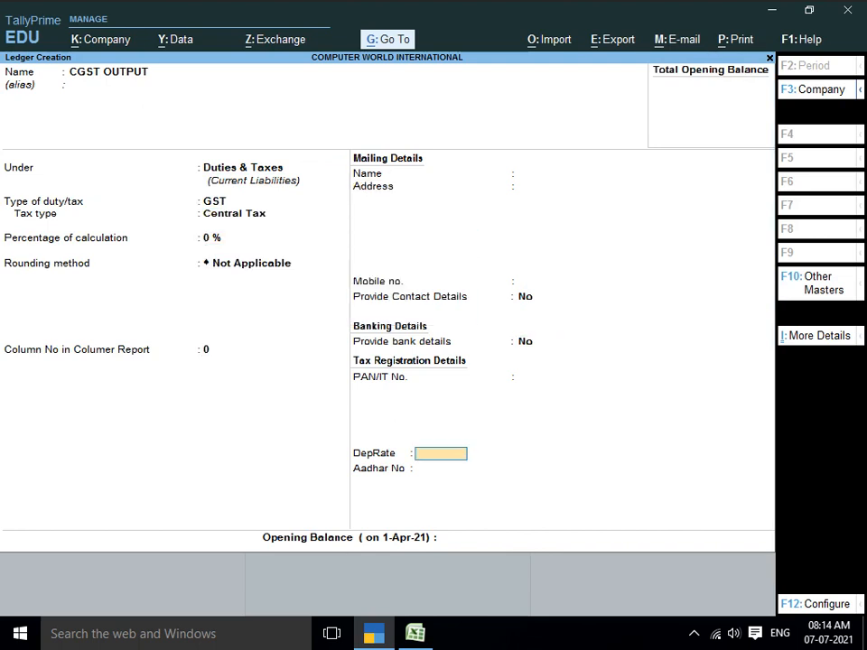
key("Return")
key("Return")
key("Return")
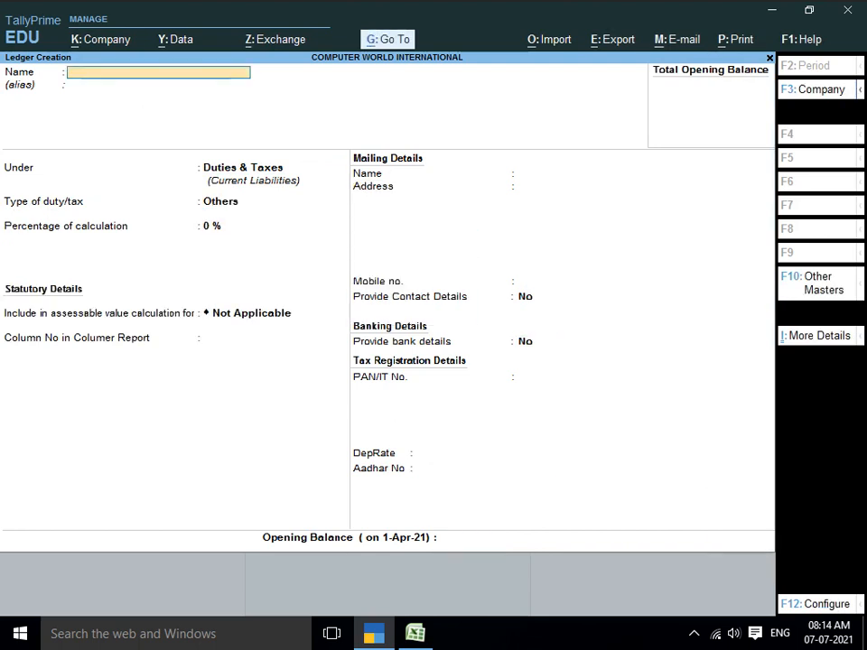
- Name a new tax ledger SGST OUTPUT and keep it under the Duties & Taxes group
type("SGST OUTPUT")
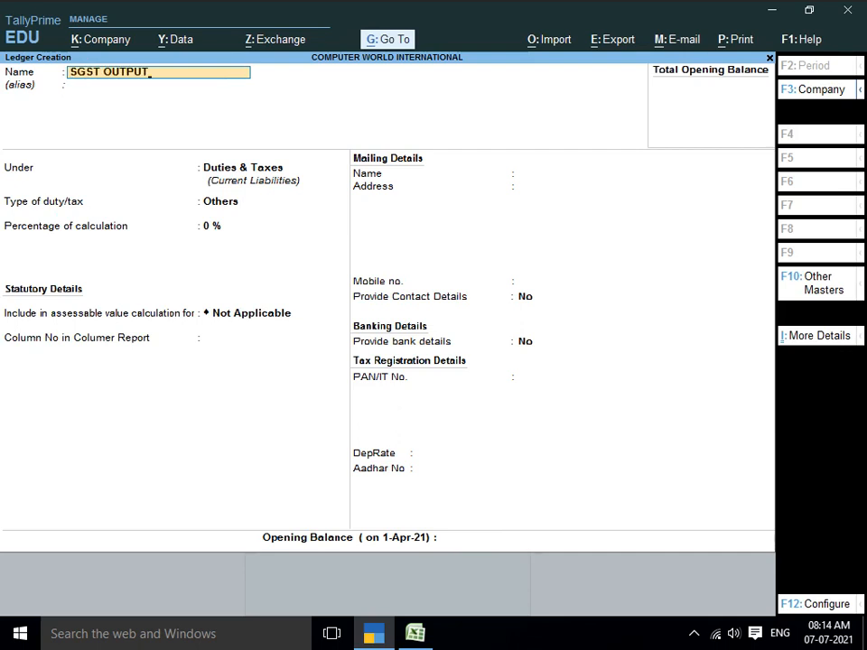
key("Return")
key("Return")
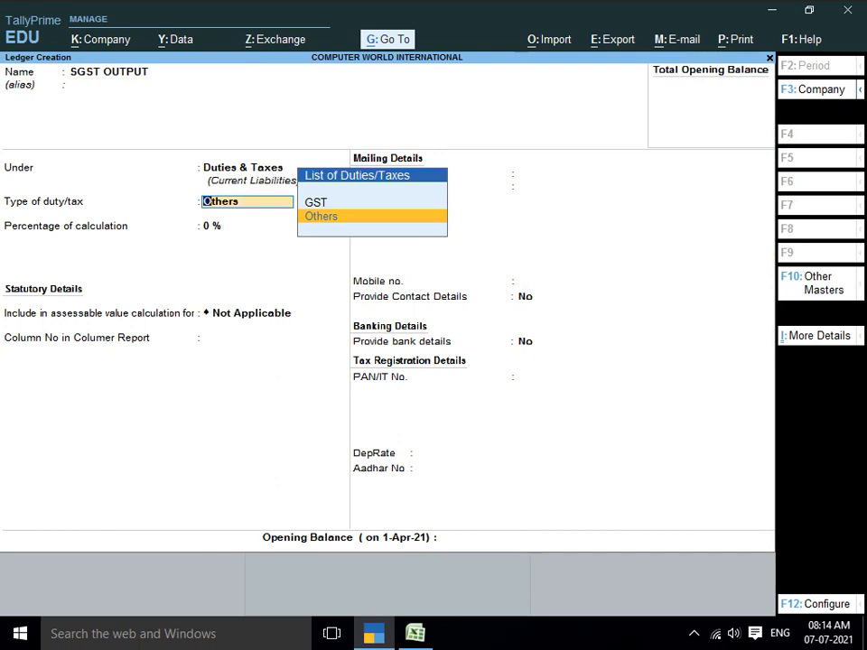
- Set the SGST OUTPUT ledger's type of duty/tax to GST and its tax type to State Tax
key("Up")
key("Return")
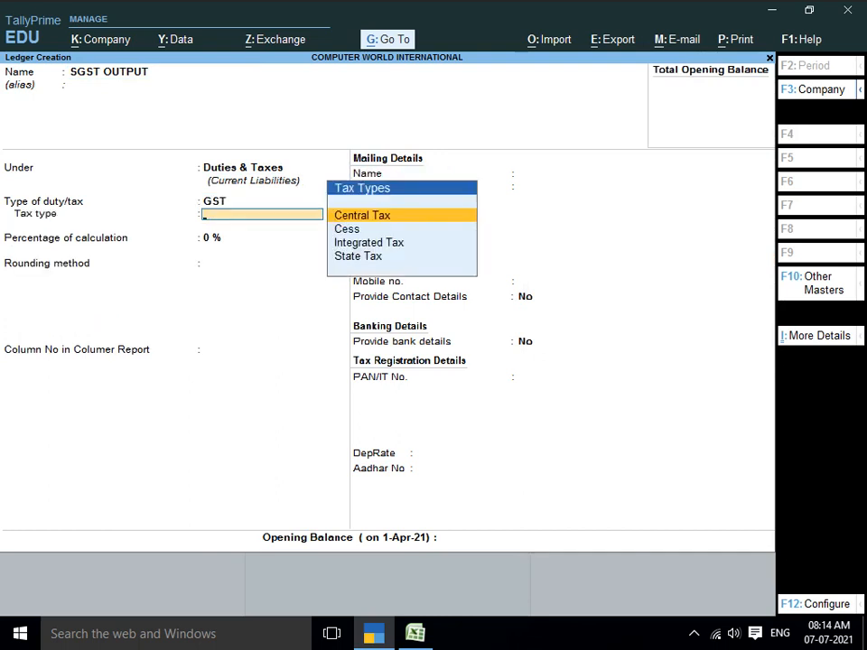
key("Down")
key("Down")
key("Down")
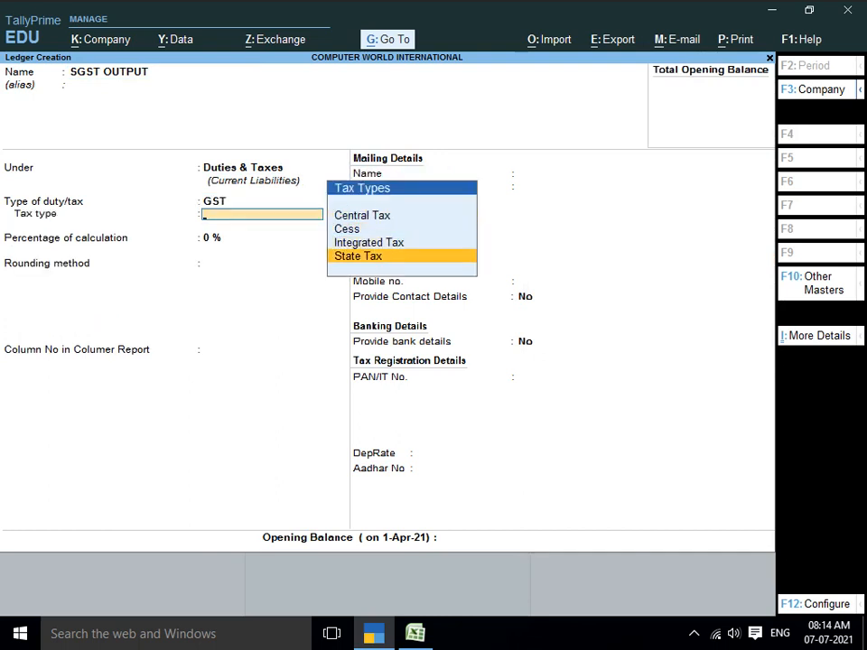
key("Return")
- Keep 0 % and rounding method Not Applicable for SGST OUTPUT, leave the rest at defaults, and save the ledger
key("Return")
key("Return")
key("Return")
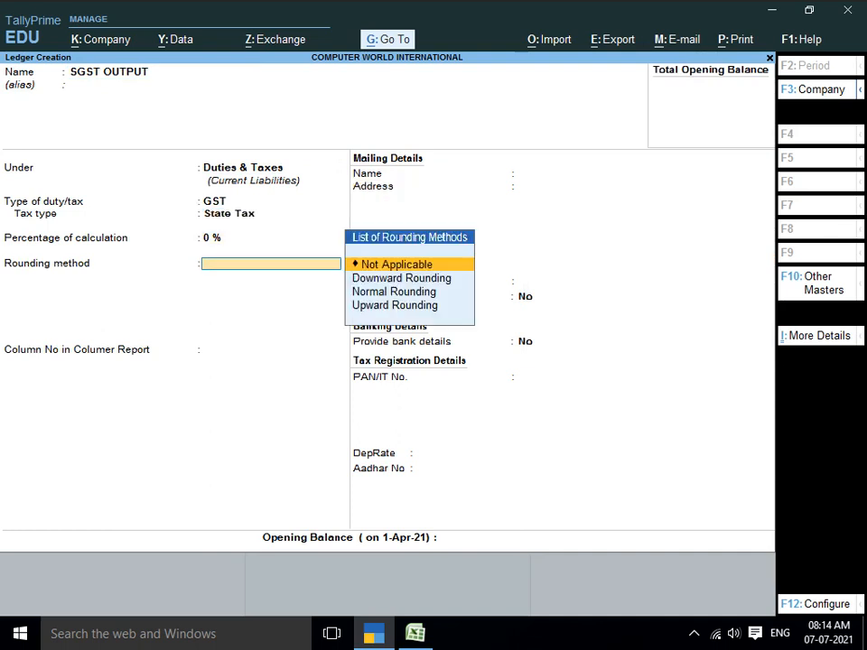
key("Return")
key("Return")
key("Return")
key("Return")
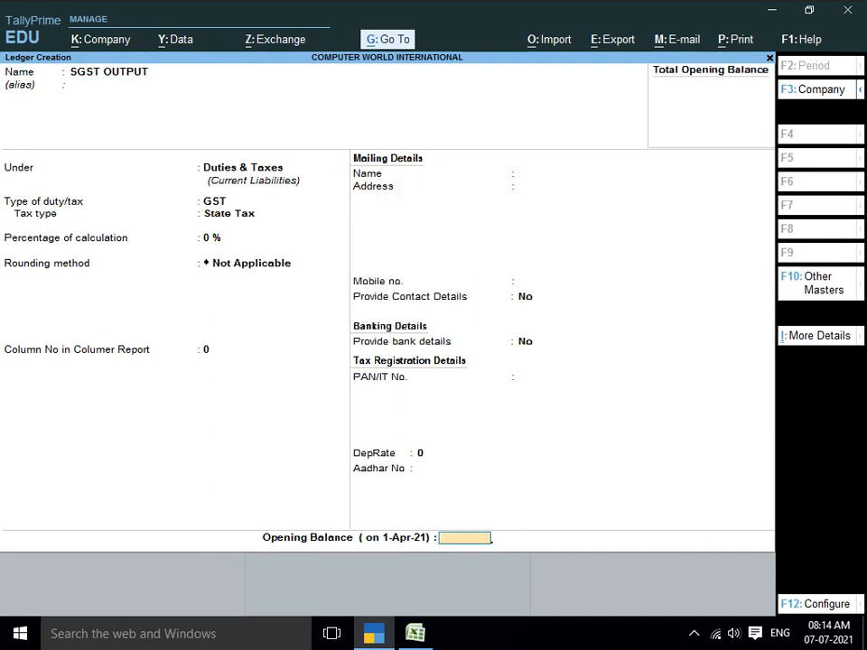
- Name a new tax ledger IGST OUTPUT and keep it under the Duties & Taxes group
type("I")
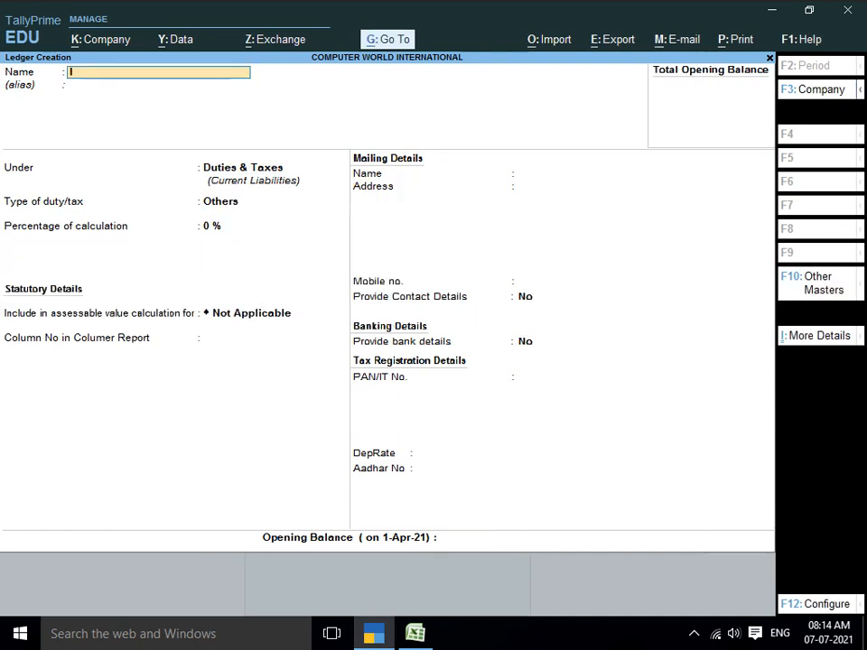
type("GST OUTPUT")
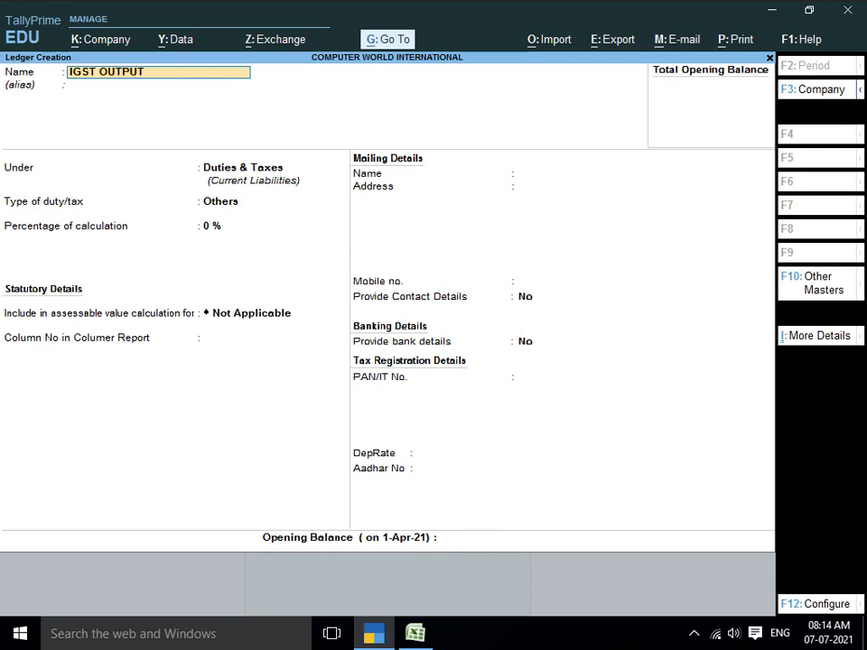
key("Return")
key("Return")
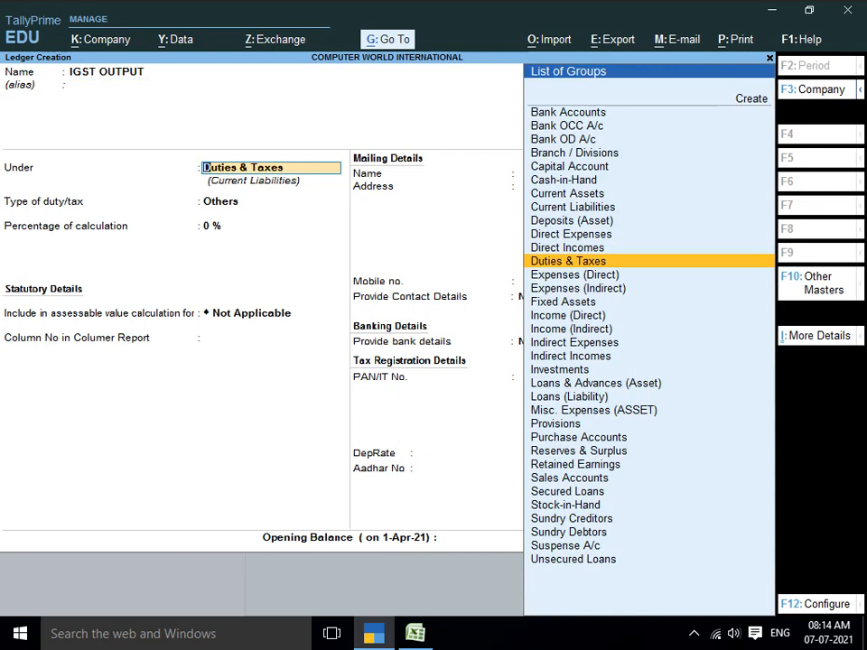
key("Return")
- Set the IGST OUTPUT ledger's type of duty/tax to GST and its tax type to Integrated Tax
key("Up")
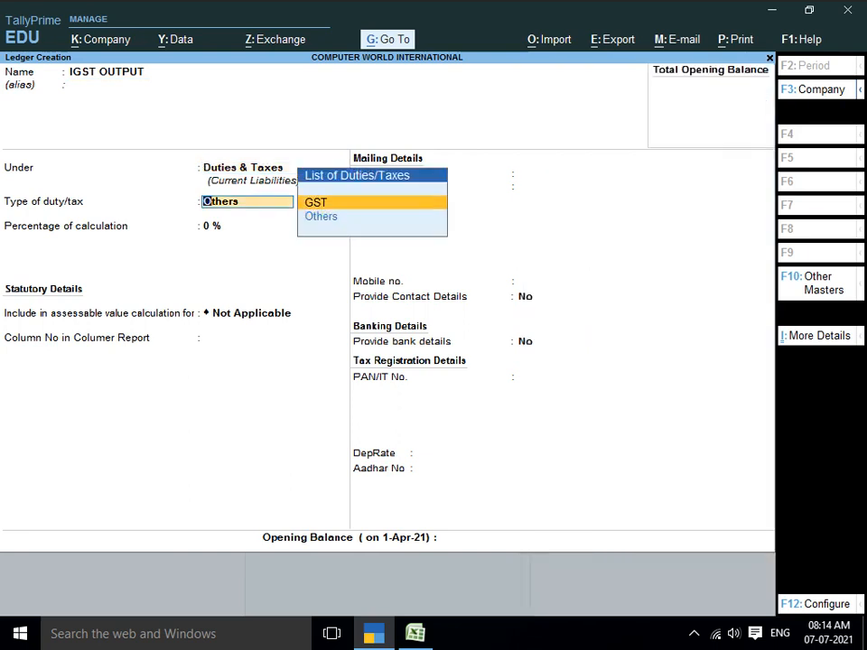
key("Return")
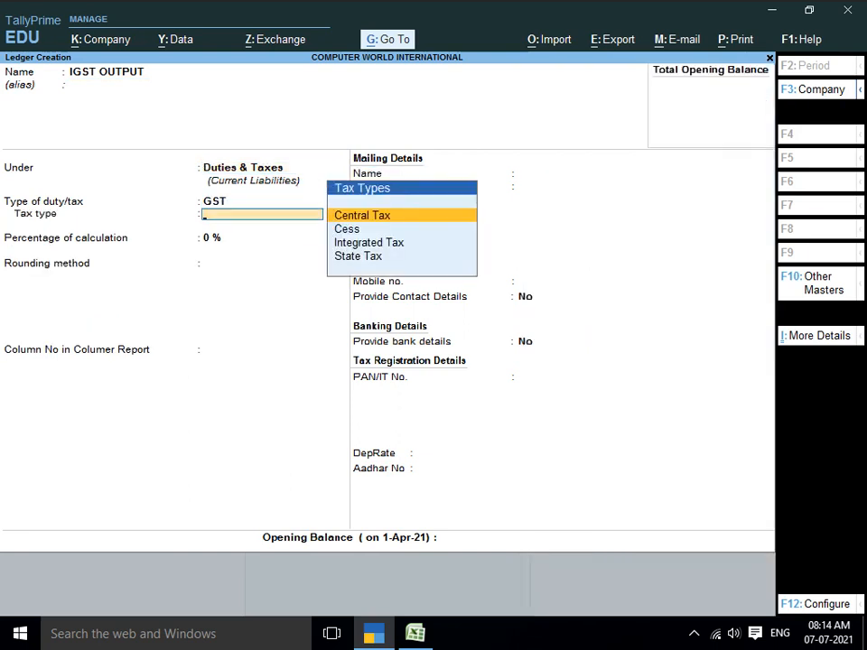
key("Down")
key("Down")
key("Down")
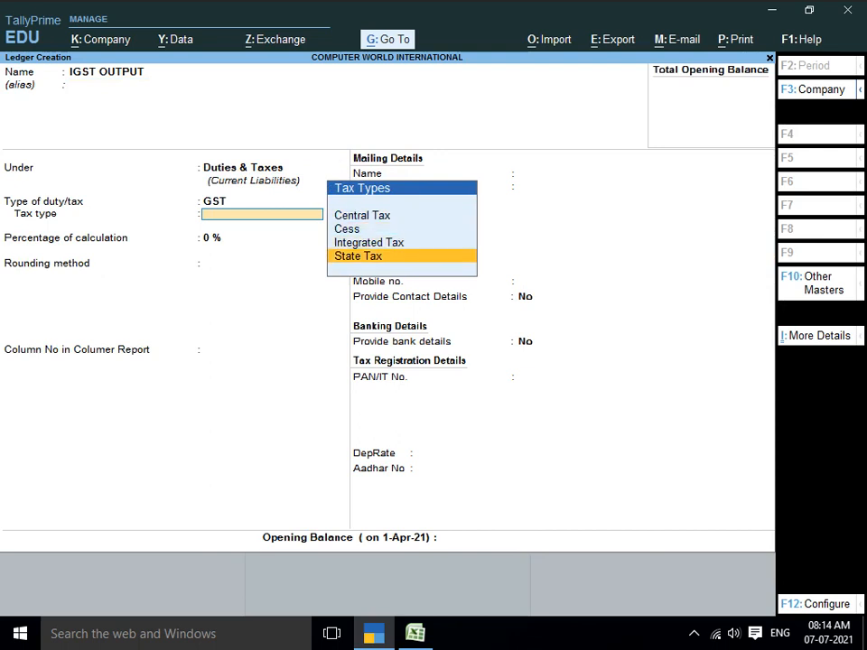
key("Up")
key("Down")
key("Up")
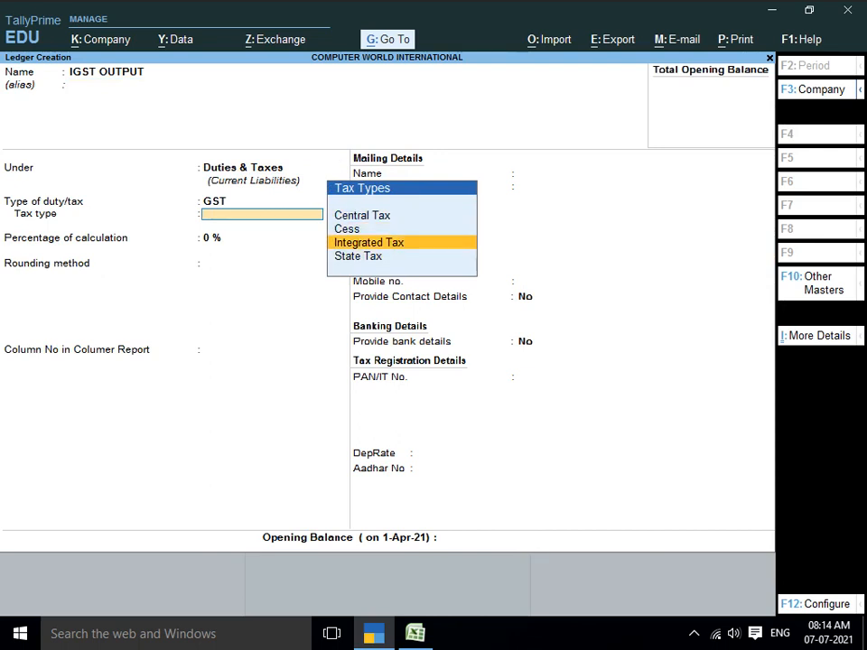
key("Return")
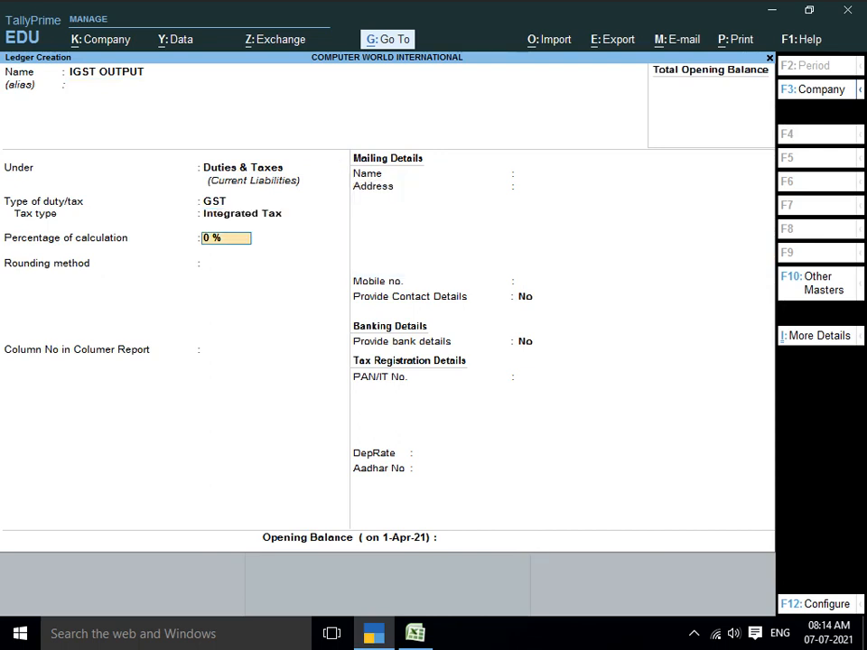
- Keep 0 % and rounding method Not Applicable for IGST OUTPUT, leave the rest at defaults, and save the ledger
key("Return")
key("Return")
key("Return")
key("Return")
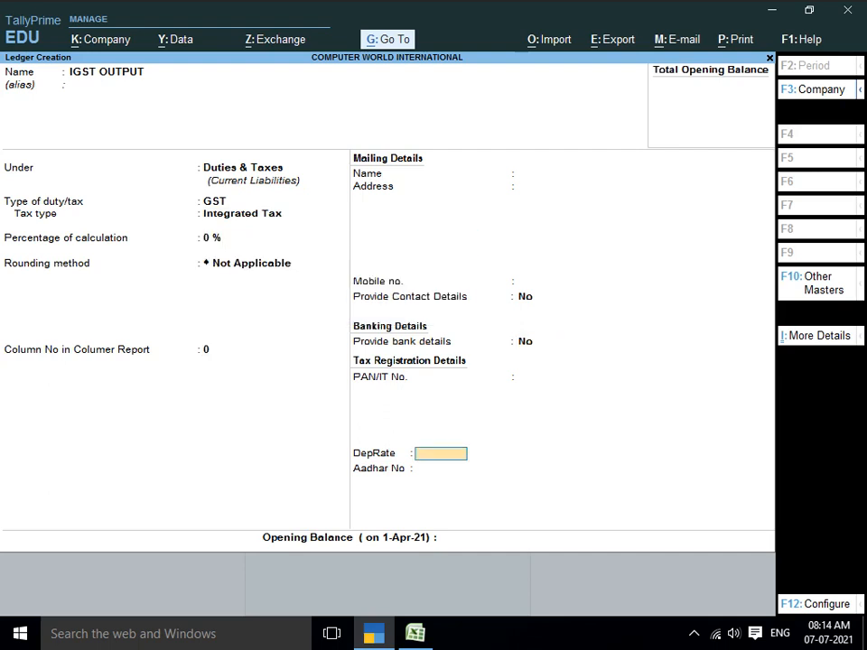
key("Return")
key("Return")
key("Return")
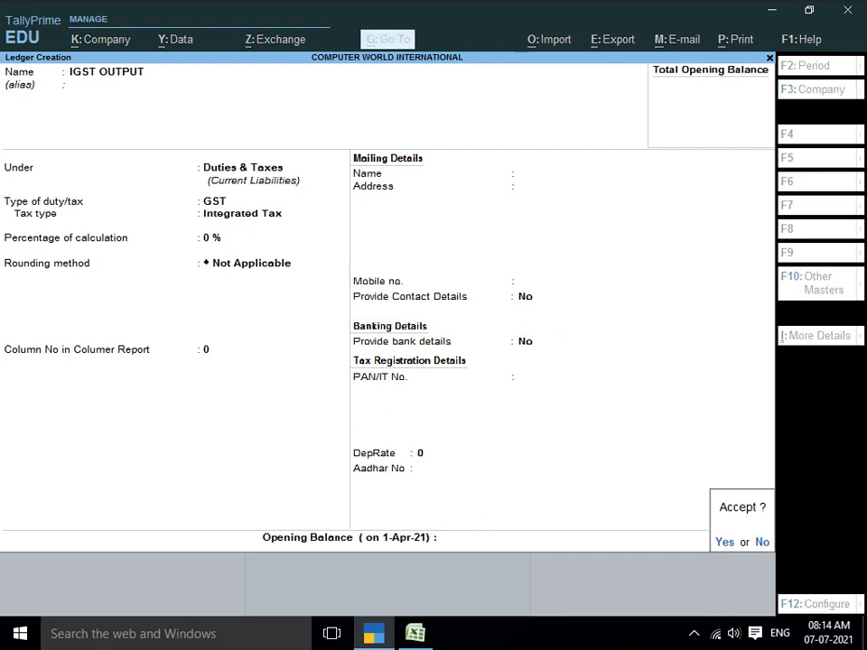
key("Return")
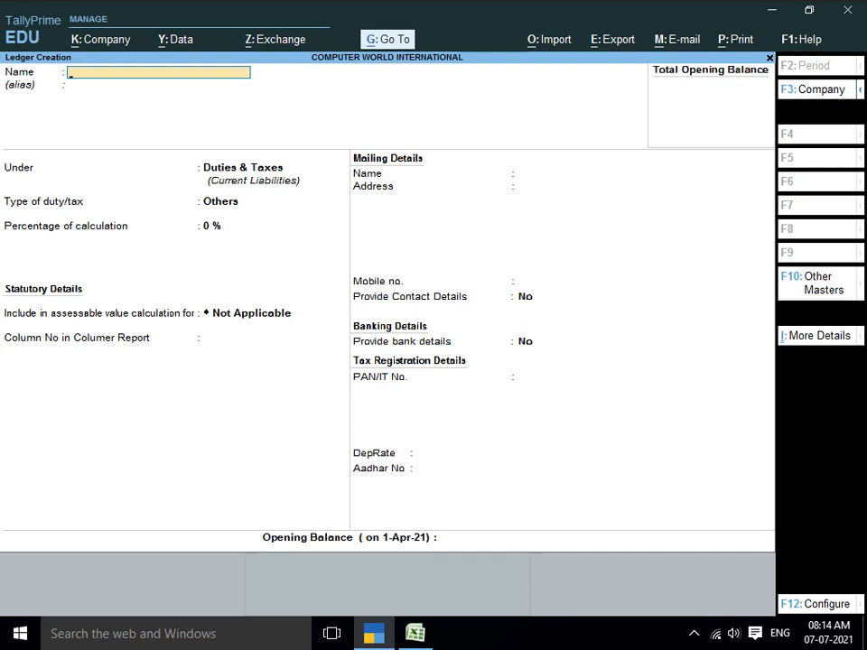
- Name a new ledger DISCOUNT RECEIVED A/C and leave its alias blank
type("F")
key("BackSpace")
type("DISCOU")
type("TN")
key("BackSpace")
key("BackSpace")
key("BackSpace")
key("BackSpace")
type("OUNT RECEIVED")
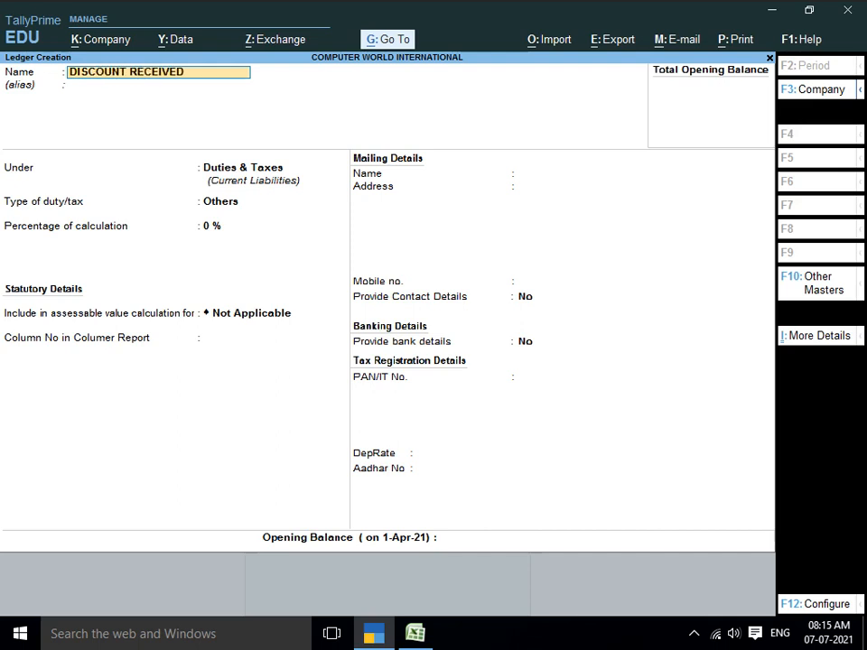
type(" A/C")
key("Return")
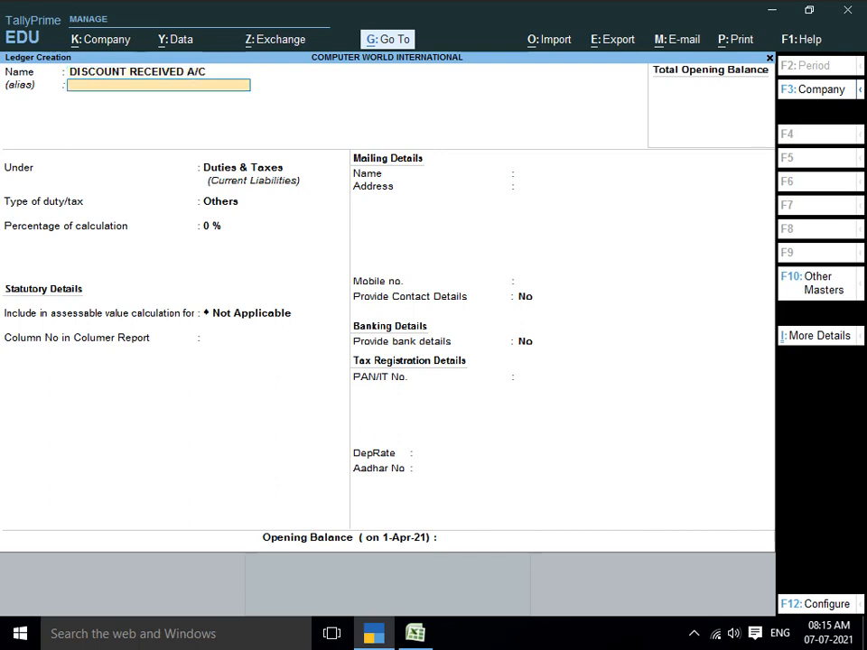
key("Return")
- Place DISCOUNT RECEIVED A/C under the Indirect Incomes group and keep its type of ledger as Not Applicable
type("IN")
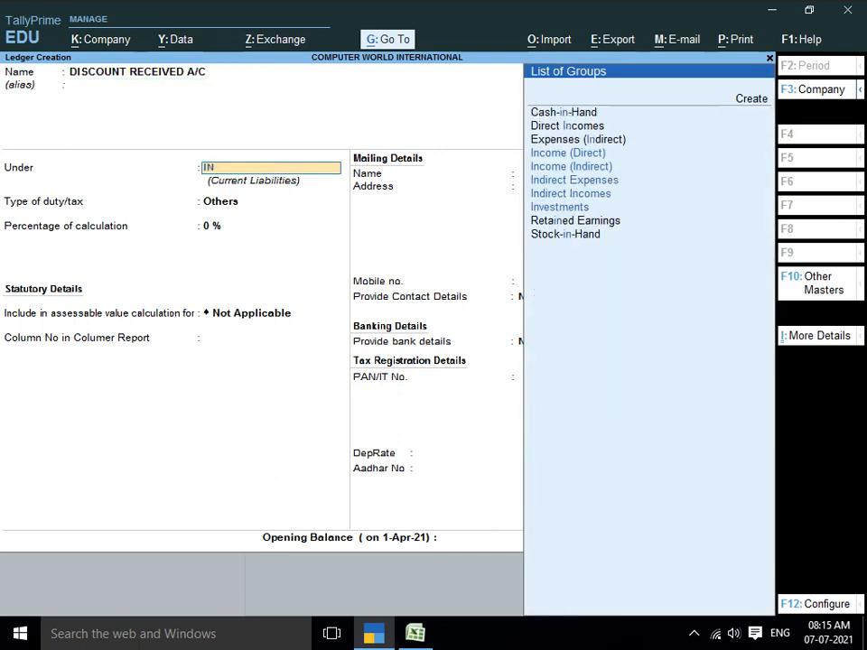
key("Down")
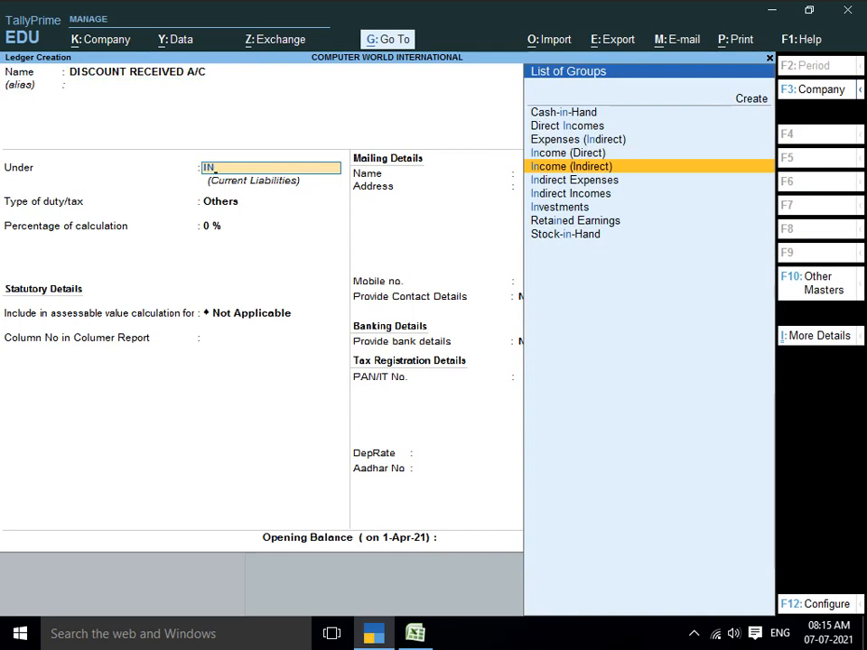
key("Return")
key("Return")
key("Return")
key("Return")
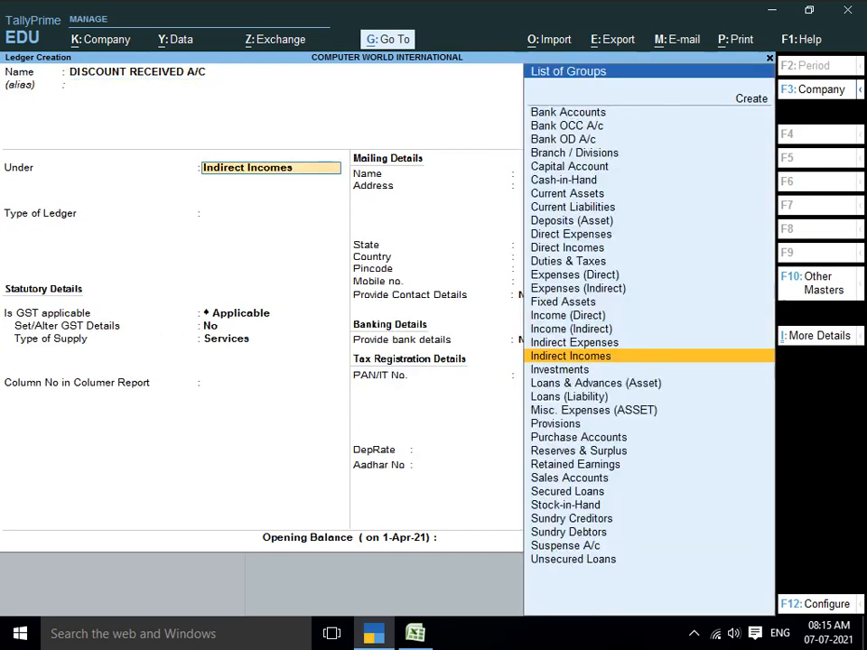
key("Return")
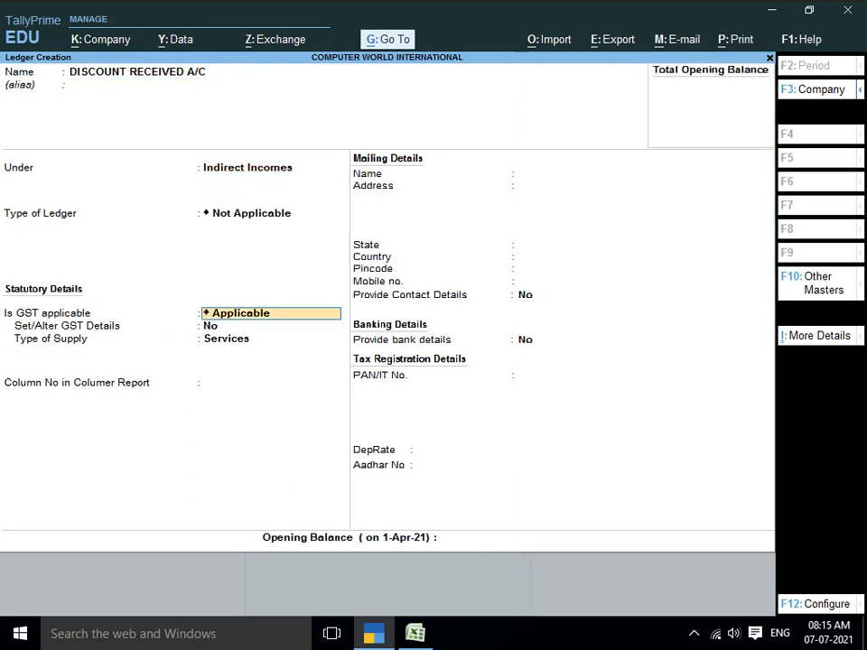
- Set GST applicability of the DISCOUNT RECEIVED A/C ledger to Not Applicable
key("Return")
key("Up")
key("Down")
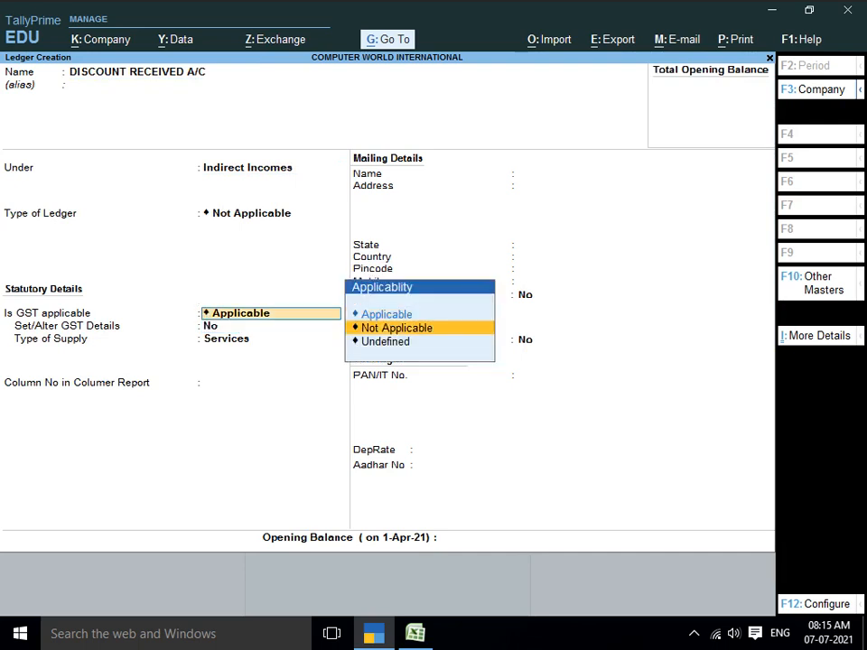
key("Return")
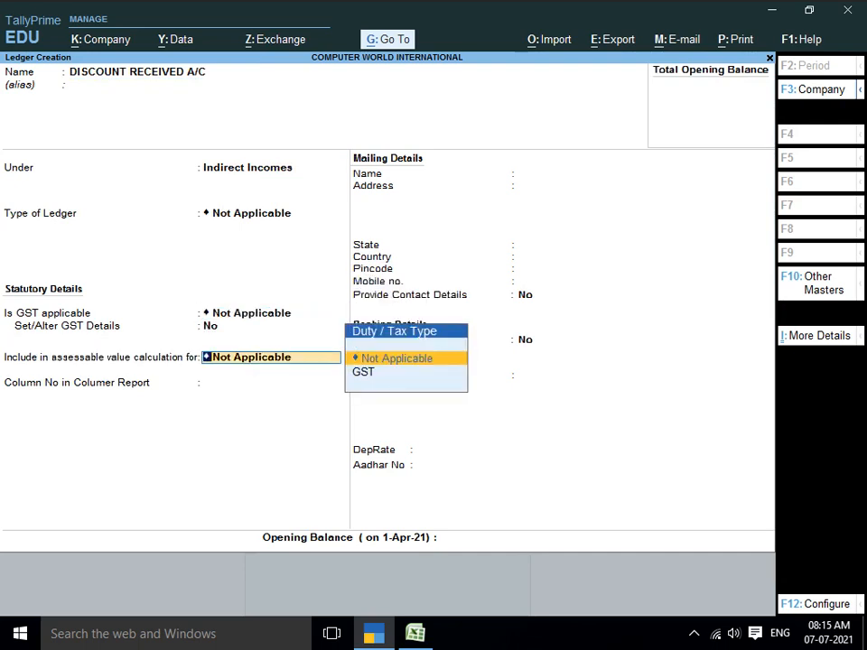
- Include DISCOUNT RECEIVED A/C in the assessable value calculation for GST, appropriated to Goods and calculated Based on Value
key("Down")
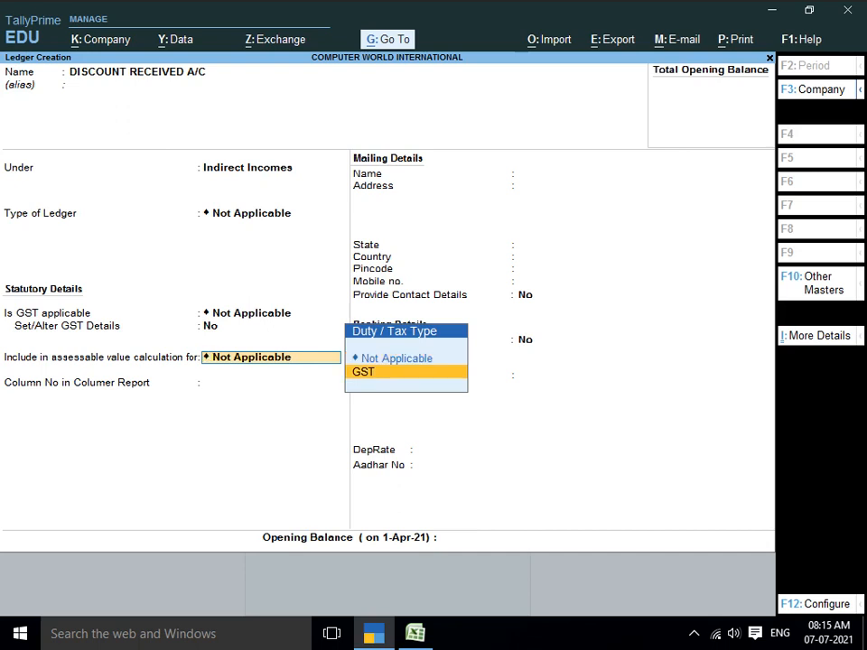
key("Return")
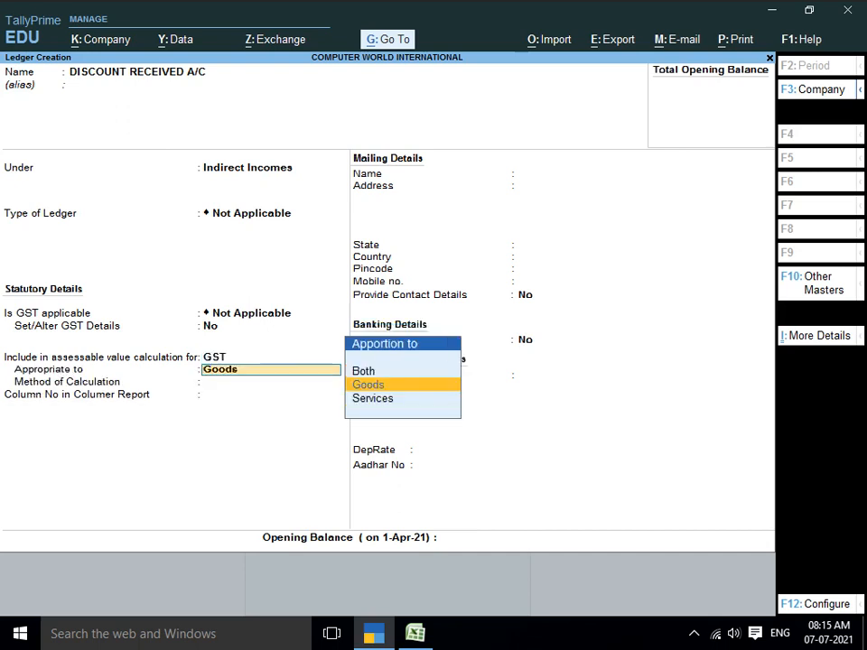
key("Return")
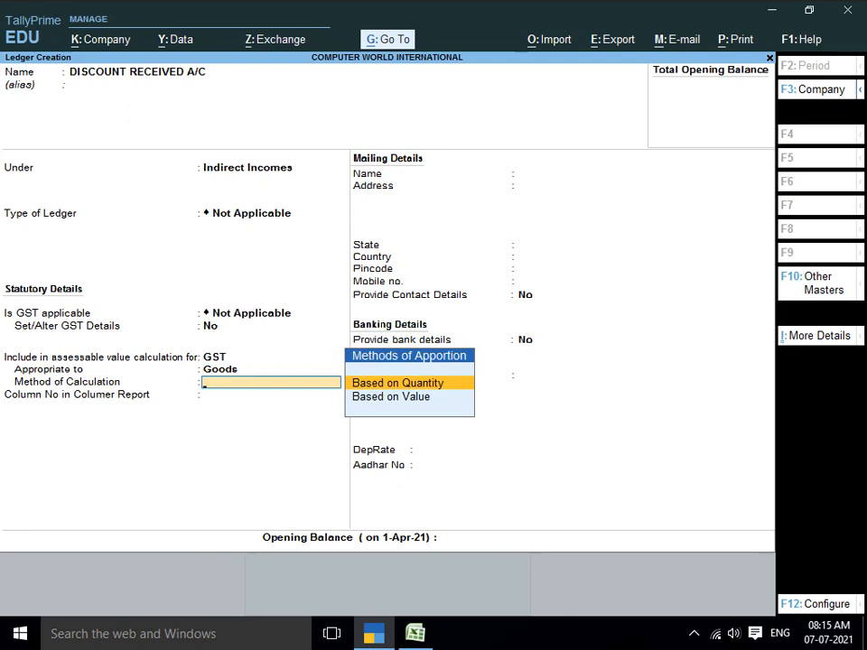
key("Down")
key("Up")
key("Down")
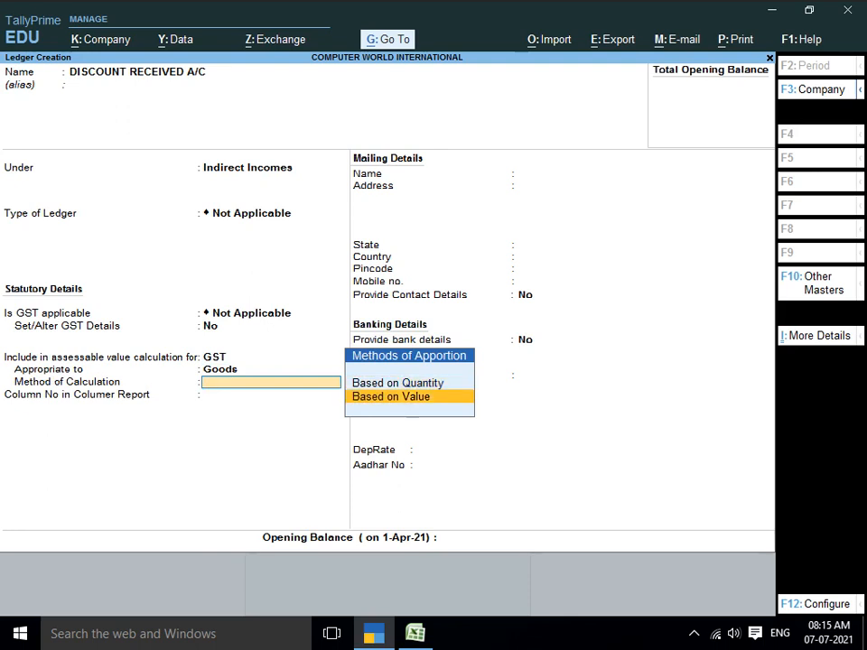
key("Up")
key("Down")
key("Return")
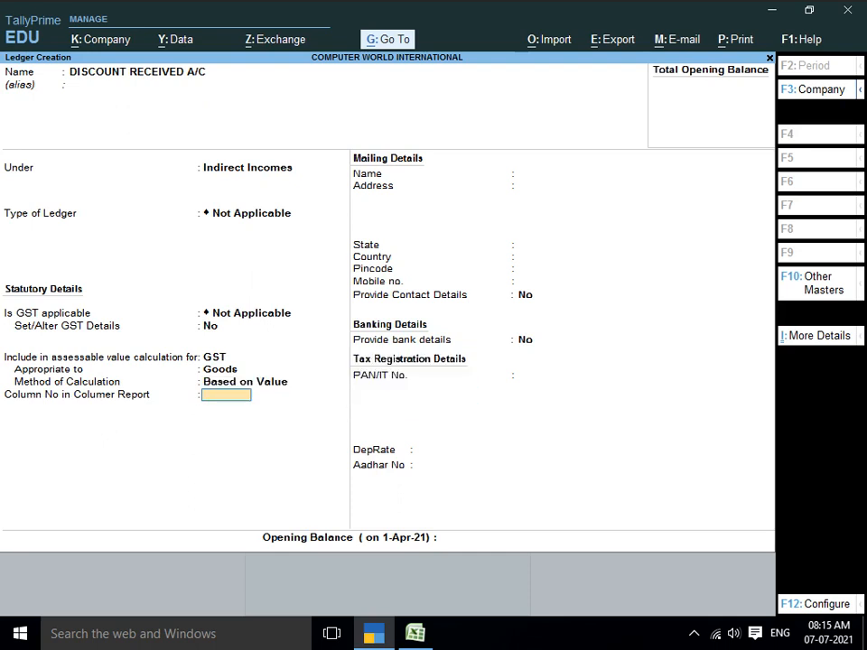
- Leave the remaining DISCOUNT RECEIVED A/C fields at their defaults and save the ledger
key("Return")
key("Return")
key("Return")
key("Return")
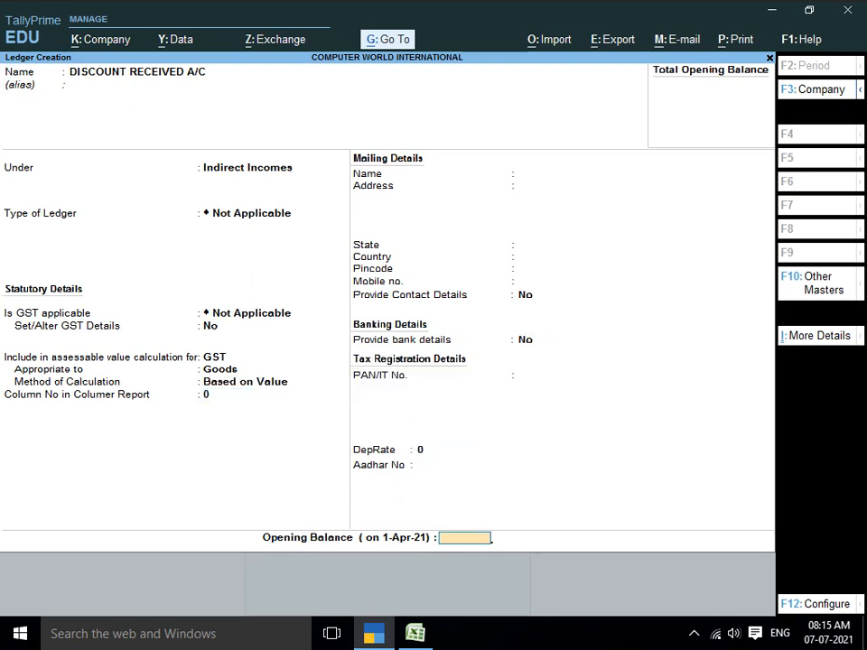
key("Return")
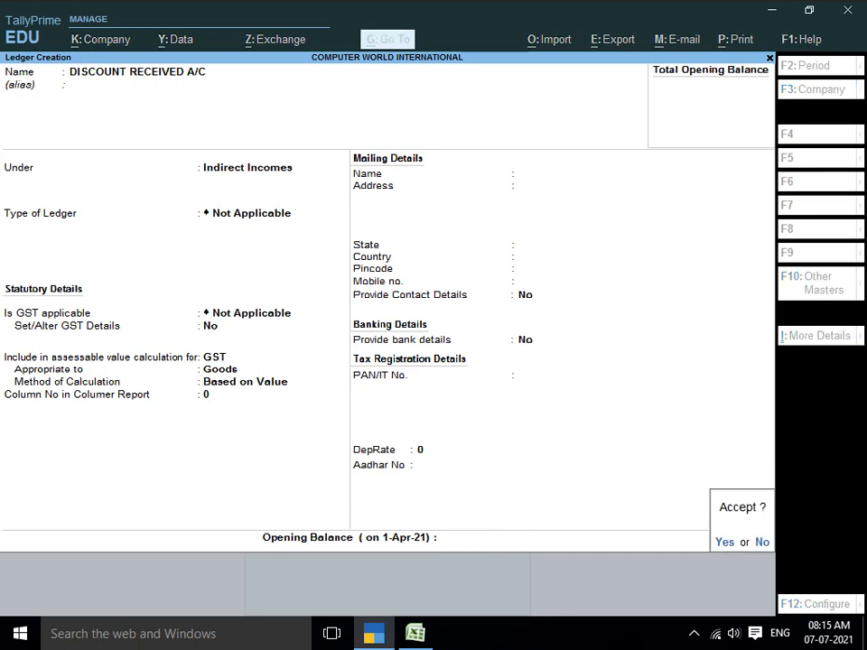
key("Return")
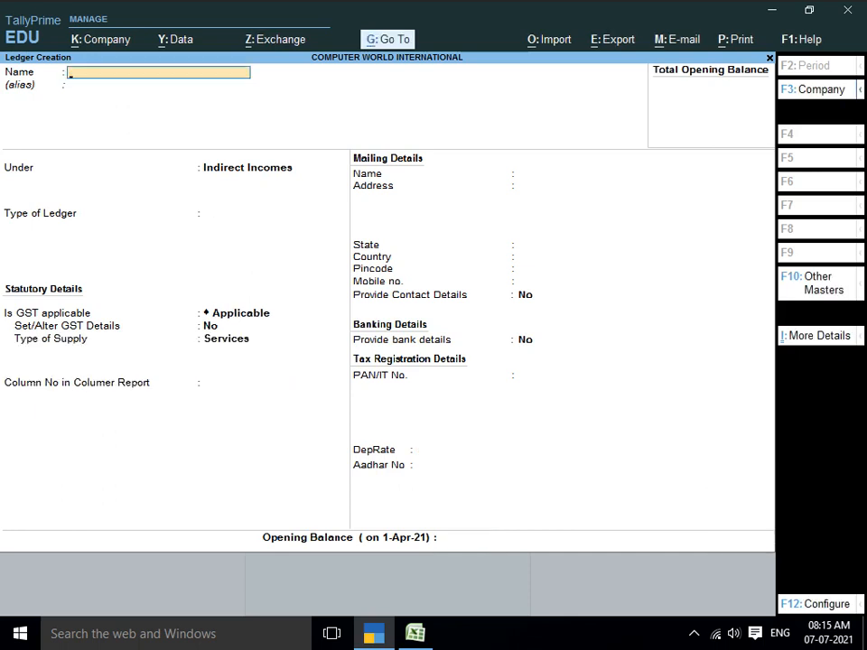
- Name the new ledger DISCOUNT ALLOW A/C and leave its alias blank
type("DISCOUNT ALLOW")
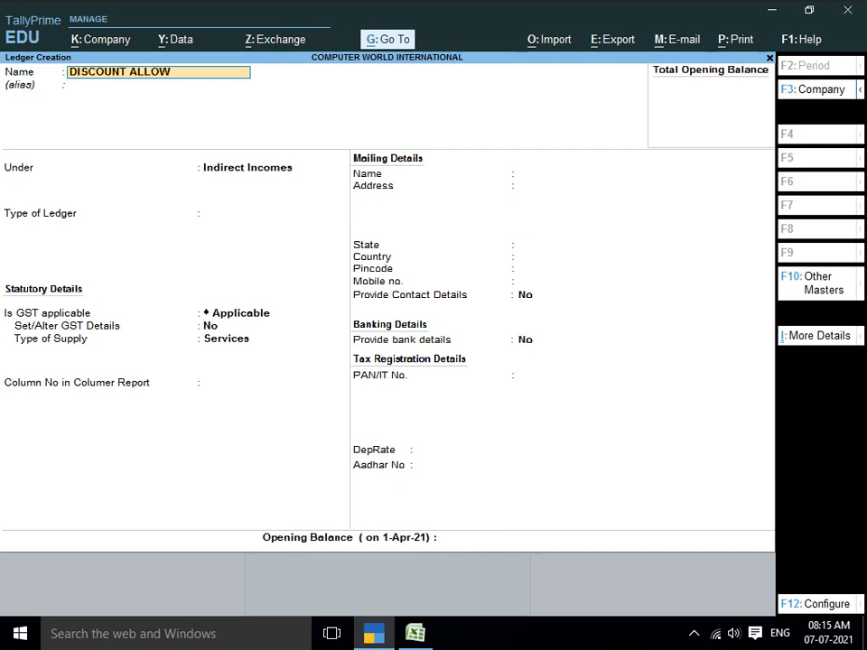
type(" A/C")
key("Return")
key("Return")
- Place DISCOUNT ALLOW A/C under the Indirect Expenses group and keep its type of ledger as Not Applicable
type("IN")
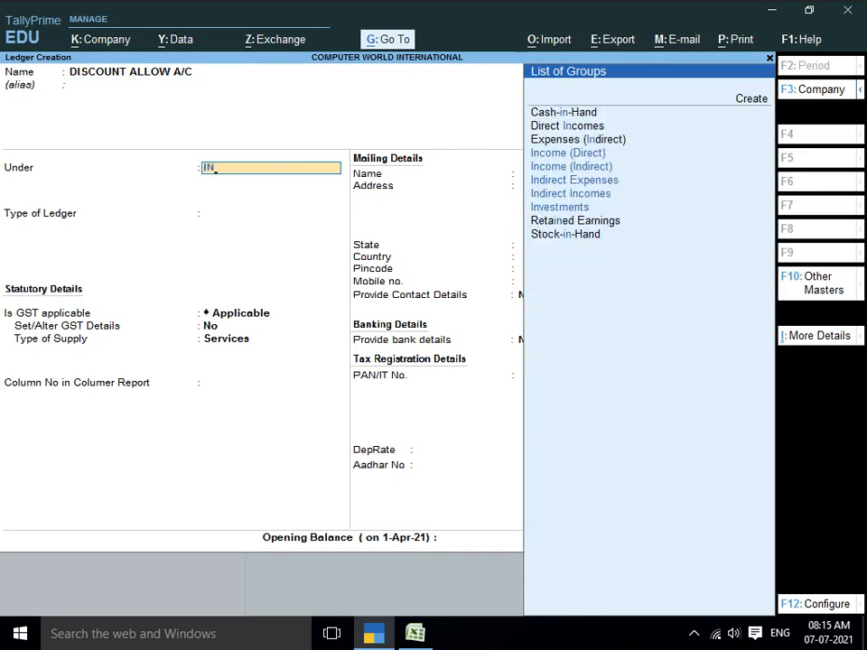
key("BackSpace")
type("E")
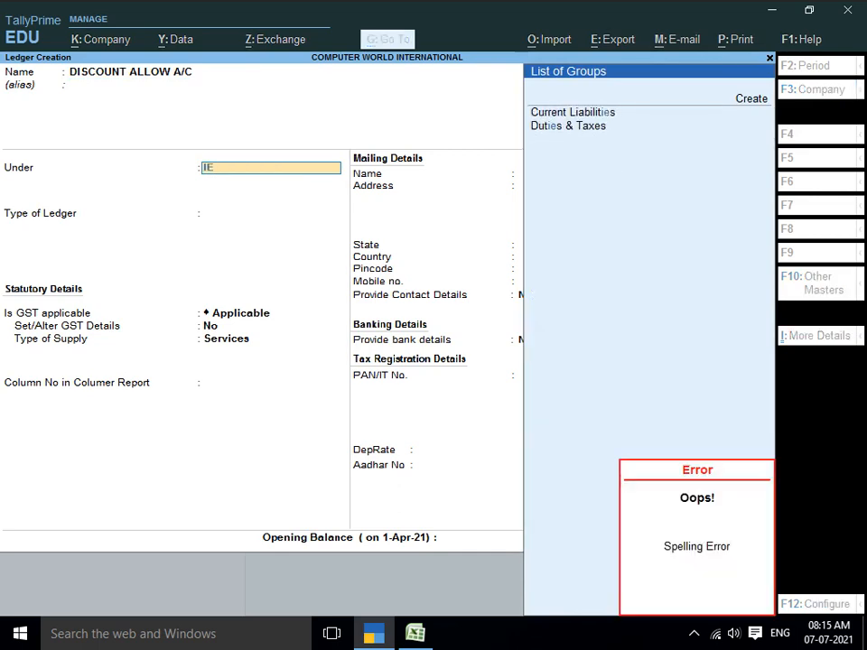
key("BackSpace")
key("BackSpace")
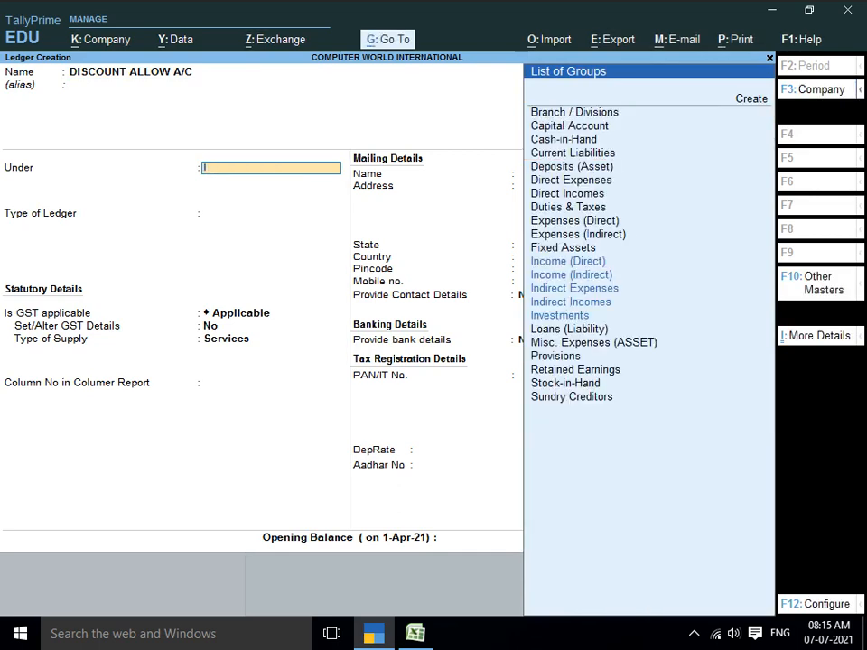
type("EX")
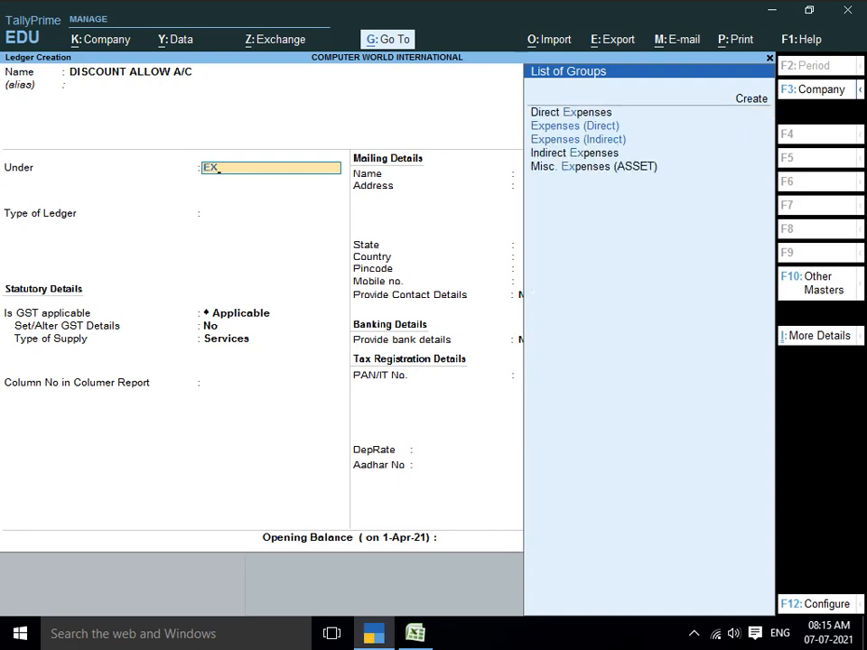
key("Down")
key("Up")
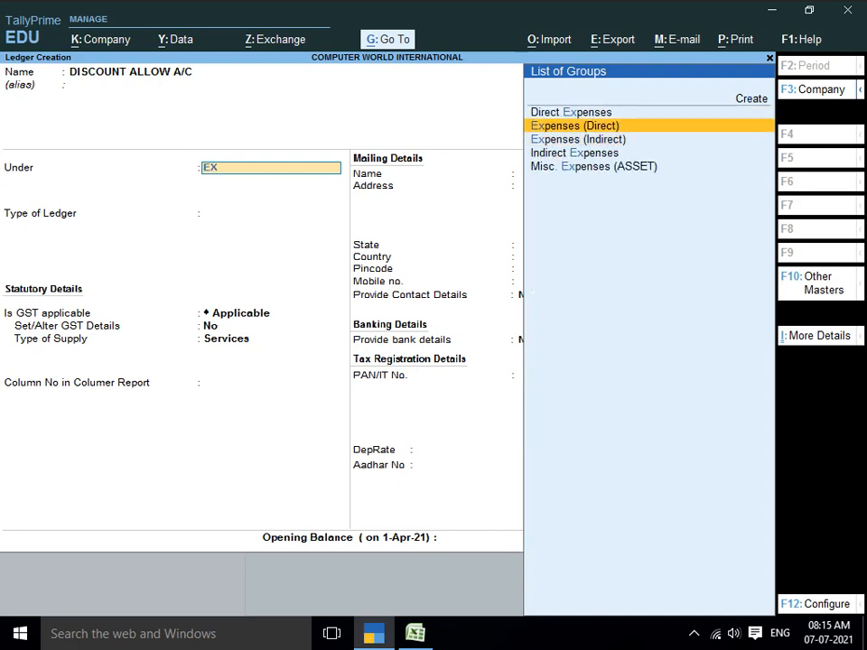
key("Down")
key("Return")
key("Return")
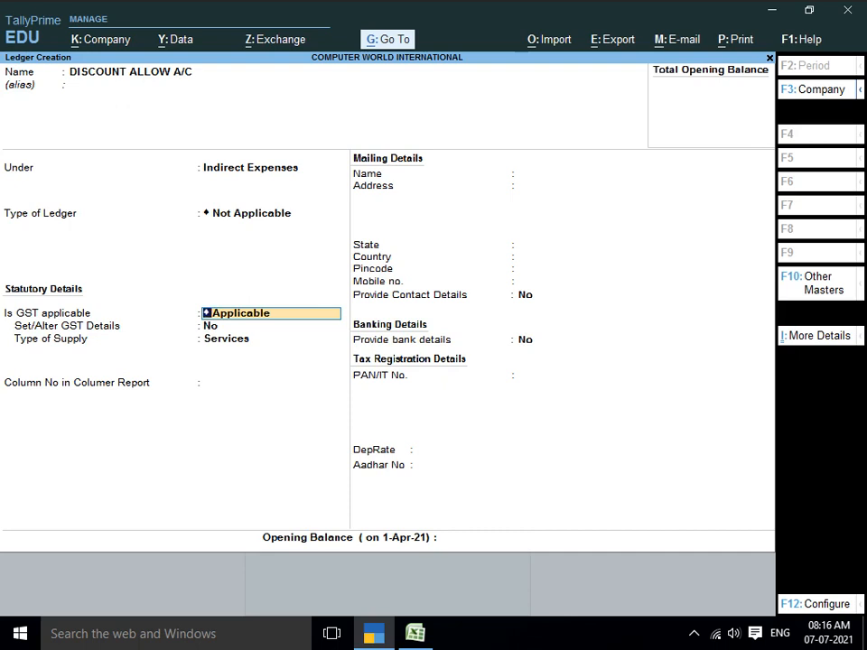
- Set GST applicability of the DISCOUNT ALLOW A/C ledger to Not Applicable
type("U")
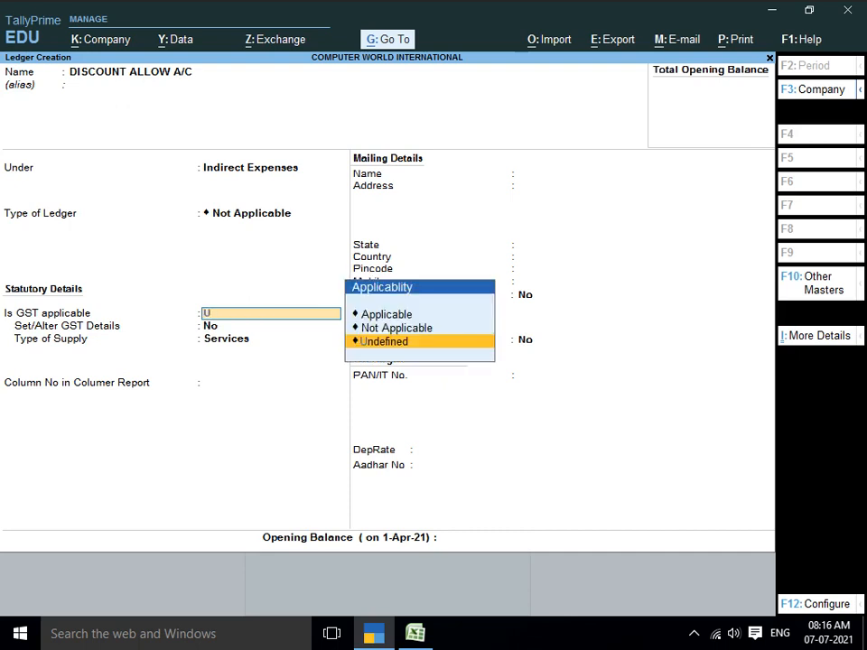
key("Up")
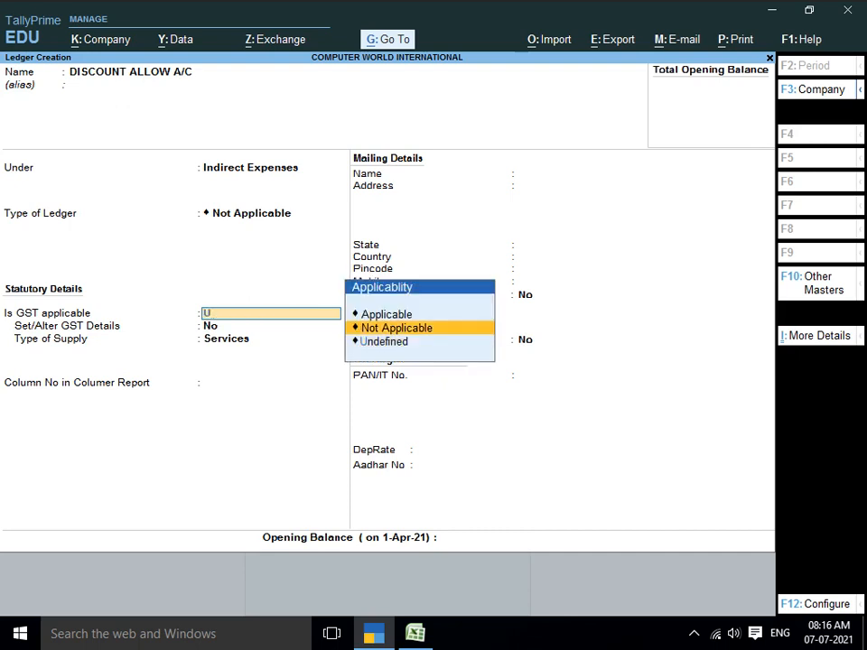
key("Return")
- Include DISCOUNT ALLOW A/C in the assessable value calculation for GST, appropriated to Goods and calculated Based on Value
key("Down")
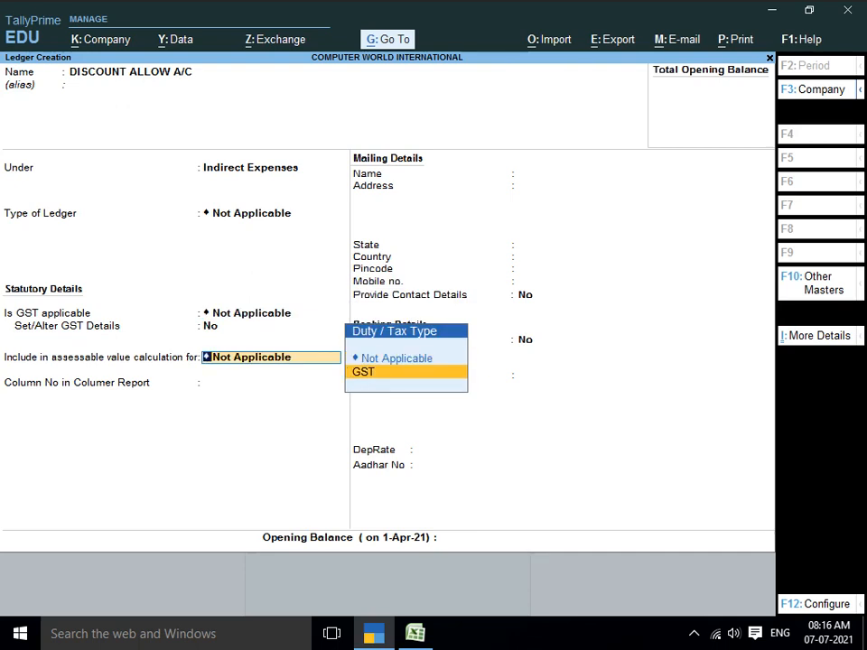
key("Return")
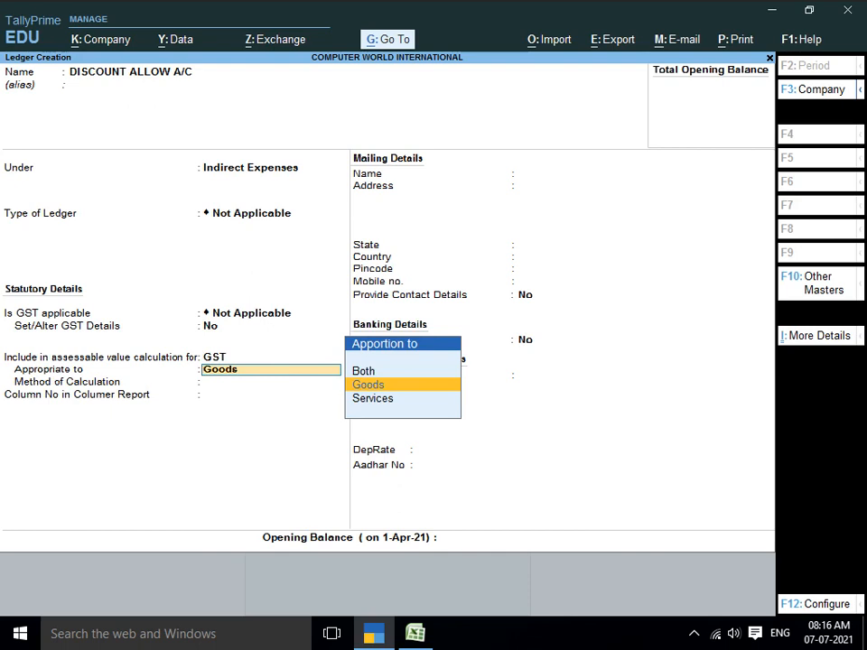
key("Down")
key("Up")
key("Up")
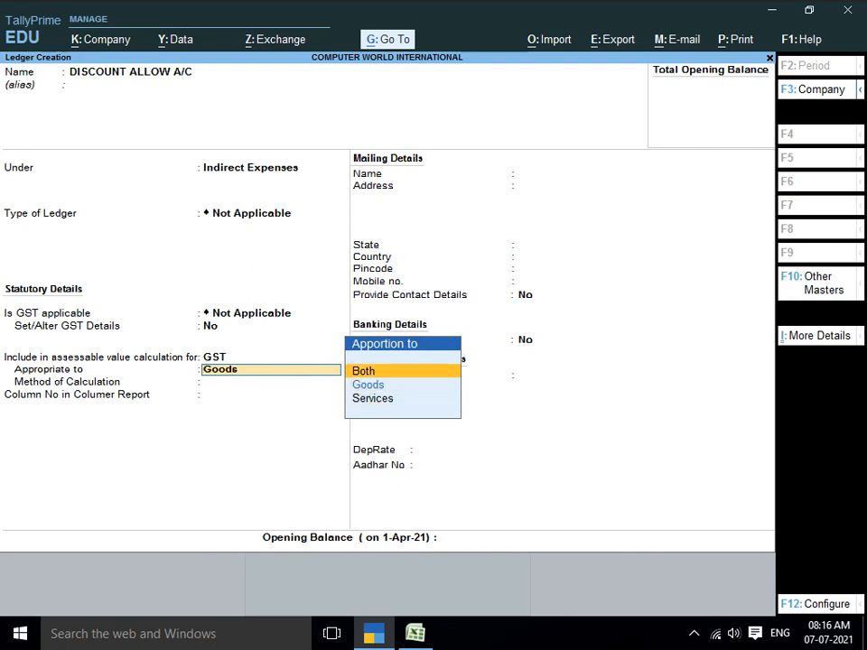
key("Down")
key("Return")
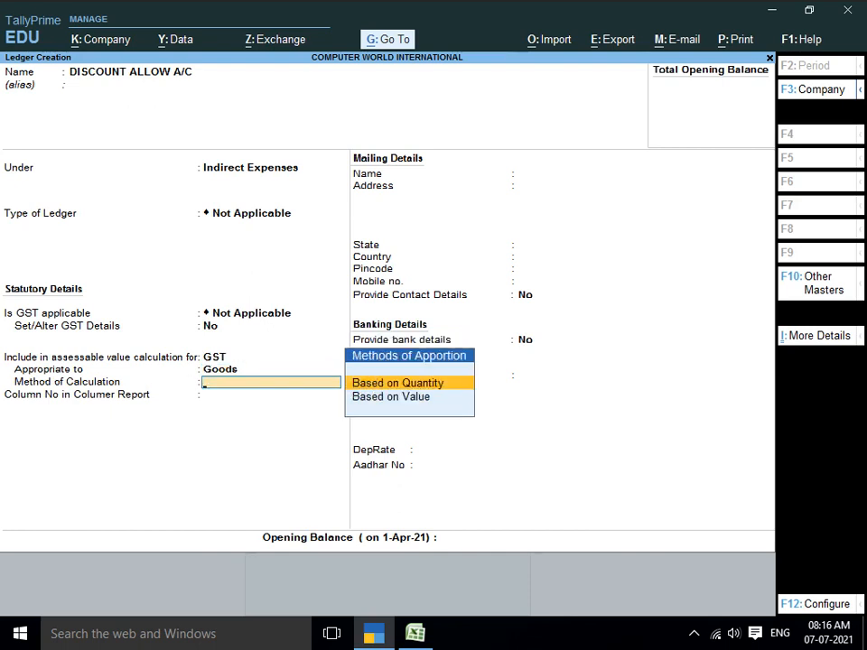
key("Down")
key("Up")
key("Down")
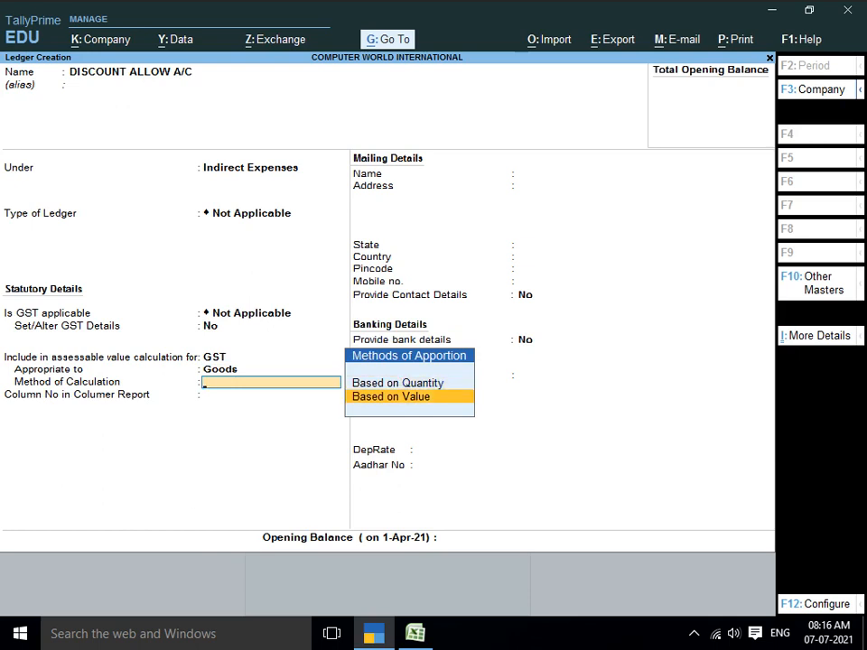
key("Return")
- Leave the remaining DISCOUNT ALLOW A/C fields at their defaults and save the ledger
key("Return")
key("Return")
key("Return")
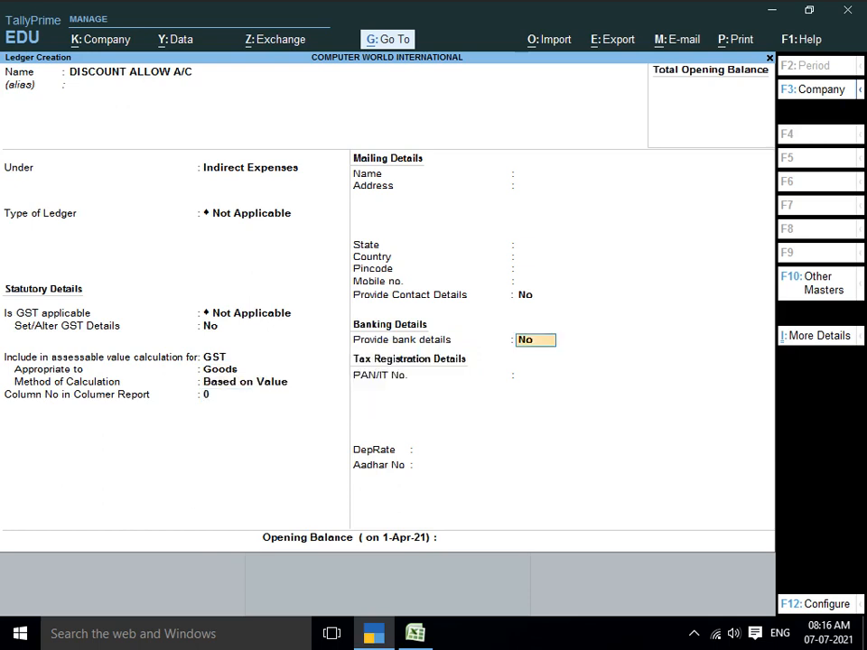
key("Return")
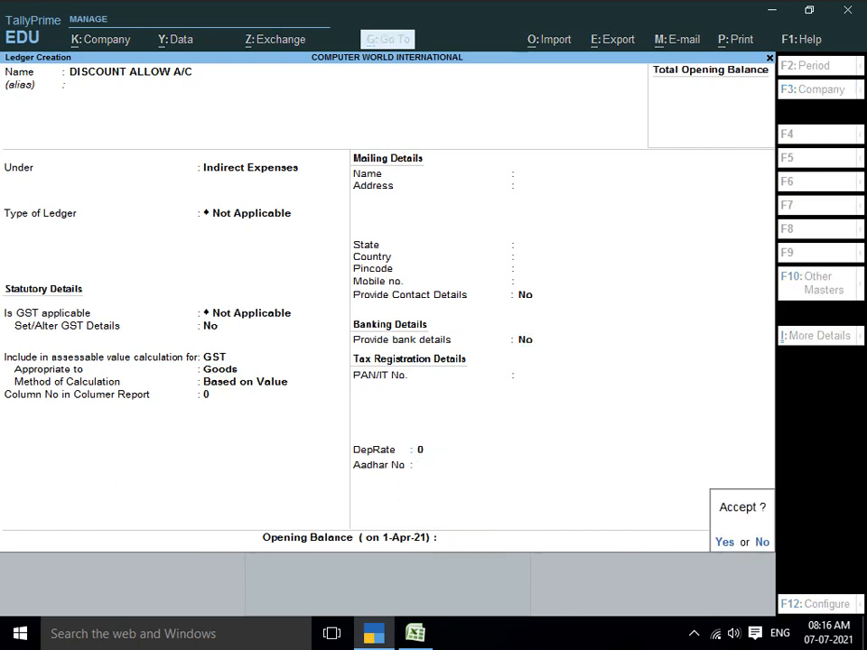
key("Return")
- Name the next ledger FREIGHT AND FORWADING CHARGES and keep it under Indirect Expenses with type of ledger Not Applicable
type("FRE")
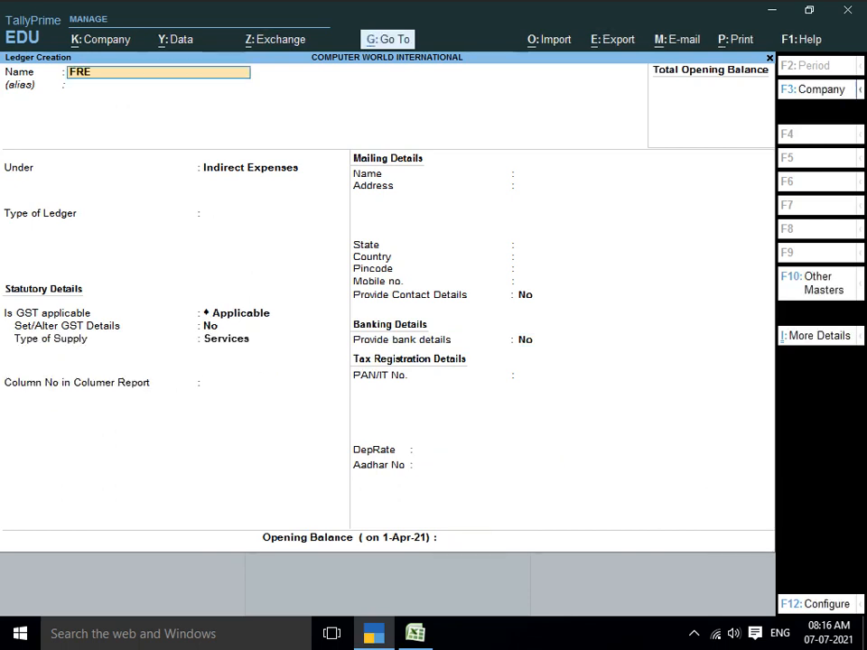
type("IGHT AND FORW")
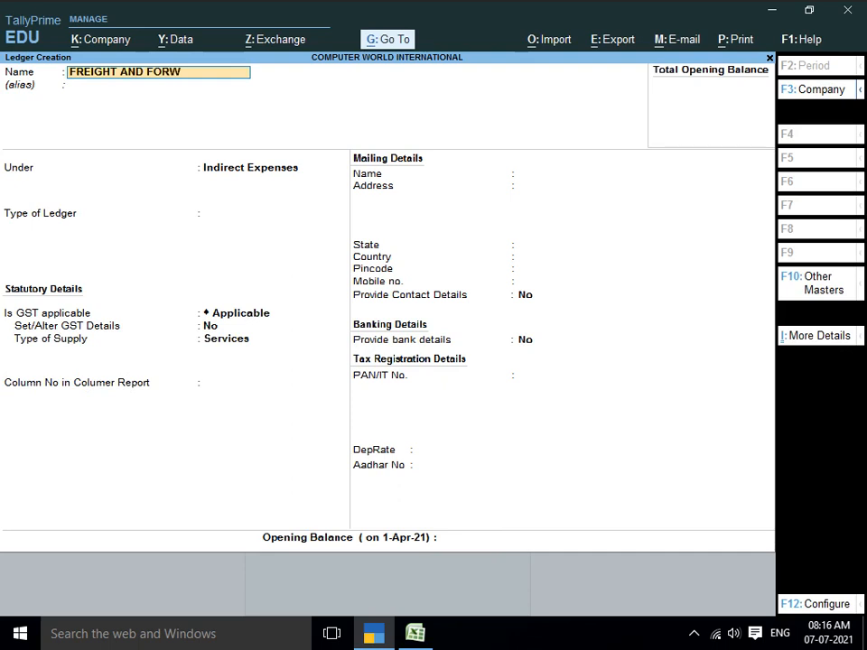
type("ADING CHARGES")
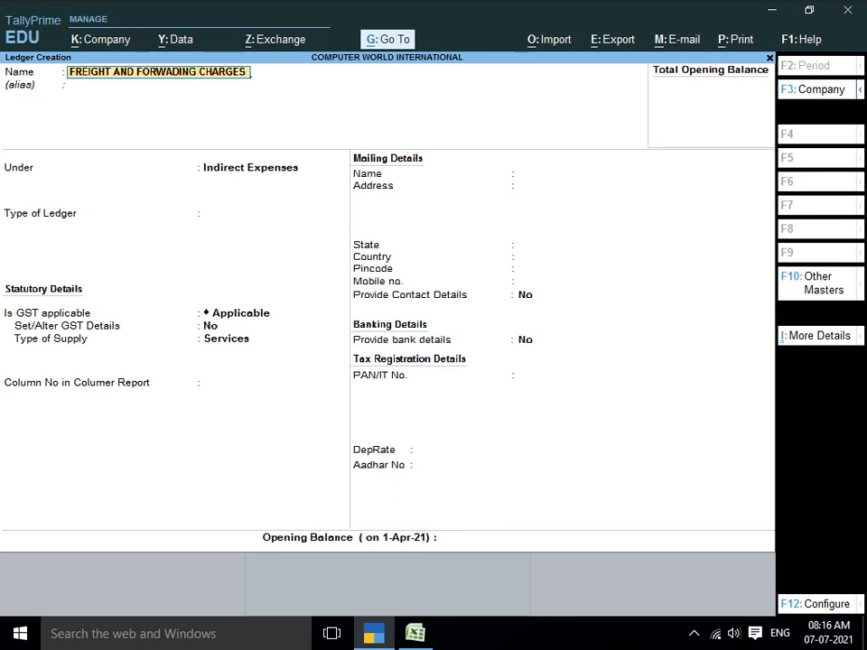
key("Return")
key("Return")
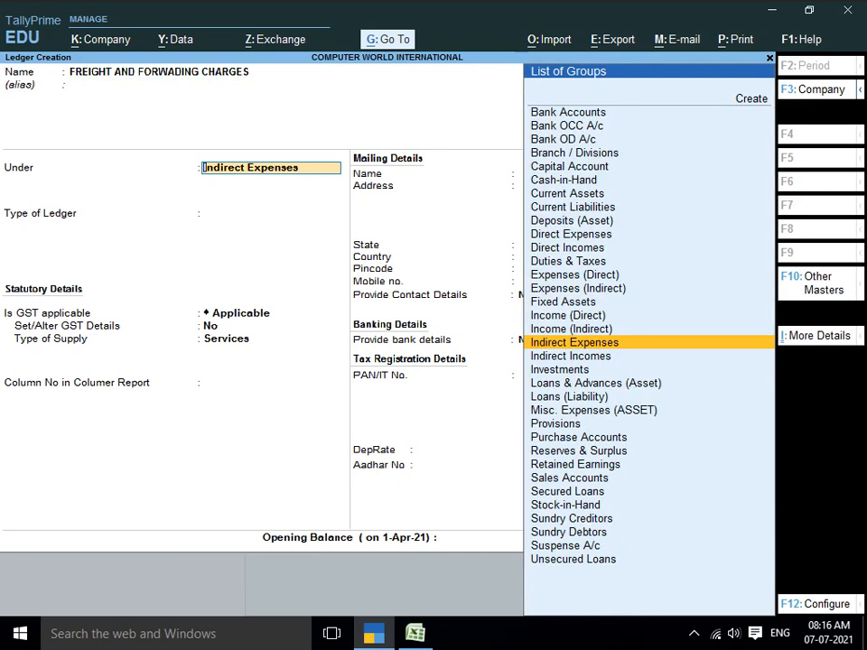
key("Return")
key("Return")
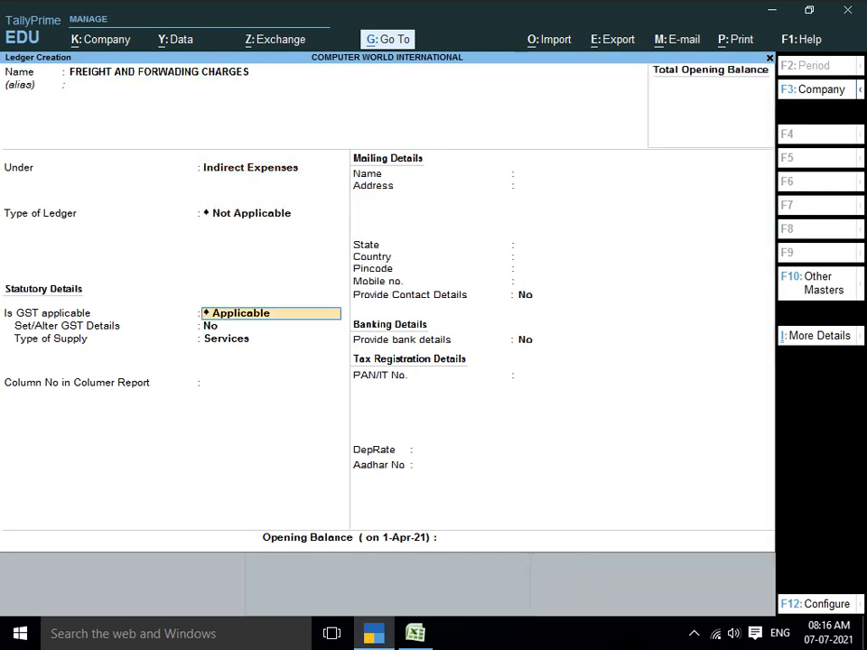
- Set GST applicability of the FREIGHT AND FORWADING CHARGES ledger to Not Applicable
key("Return")
key("Return")
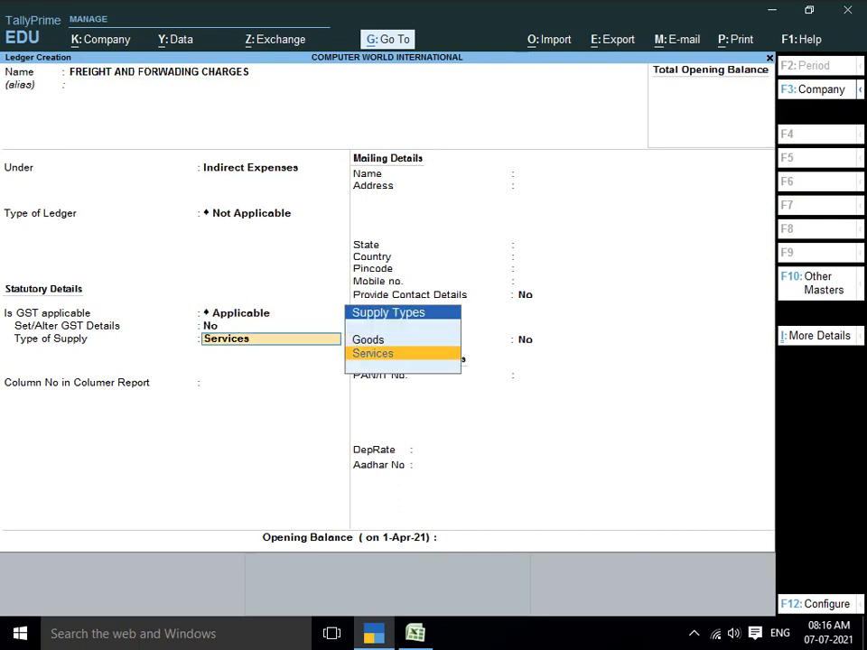
key("Return")
key("BackSpace")
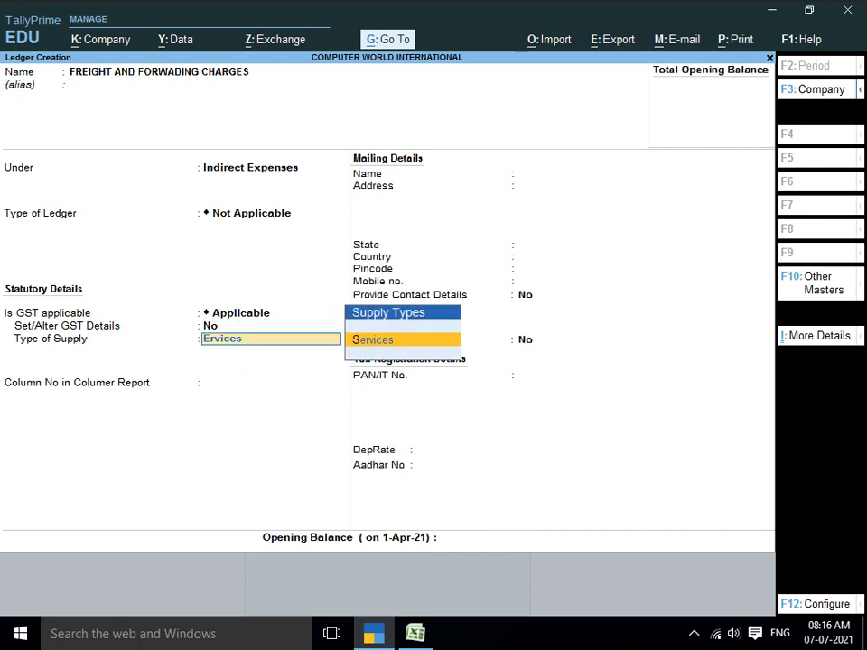
key("BackSpace")
key("BackSpace")
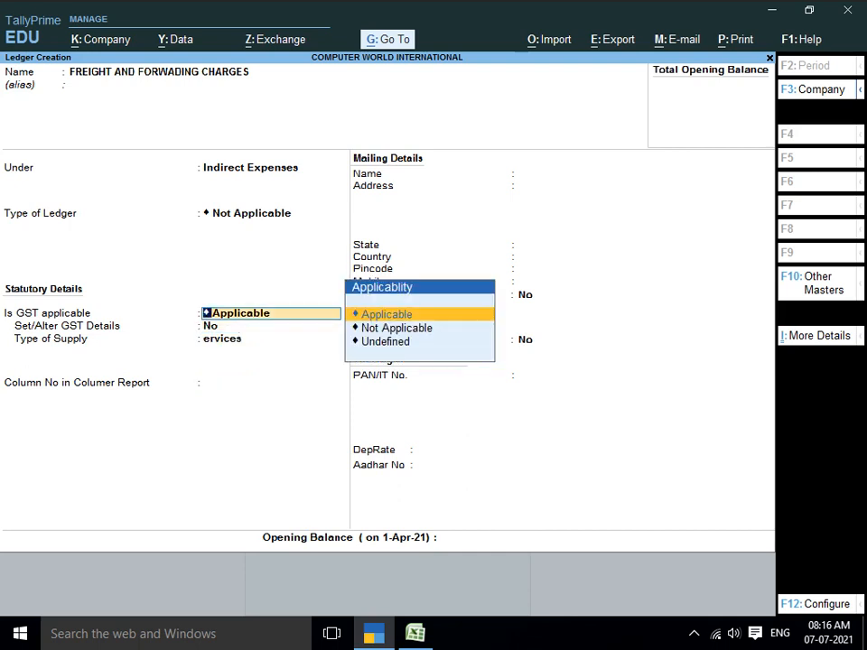
key("Down")
key("Return")
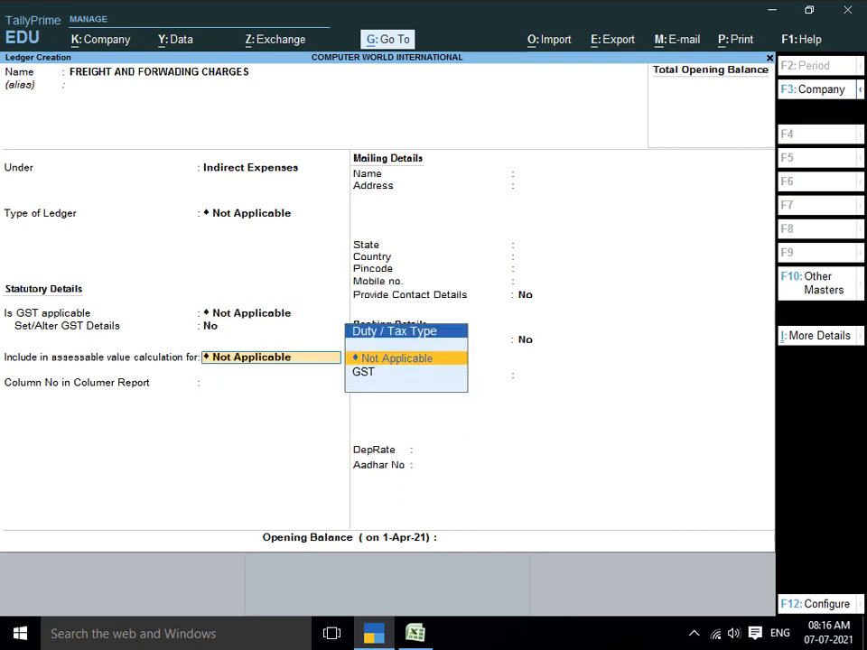
- Include FREIGHT AND FORWADING CHARGES in the assessable value calculation for GST, appropriated to Goods and calculated Based on Value
key("Down")
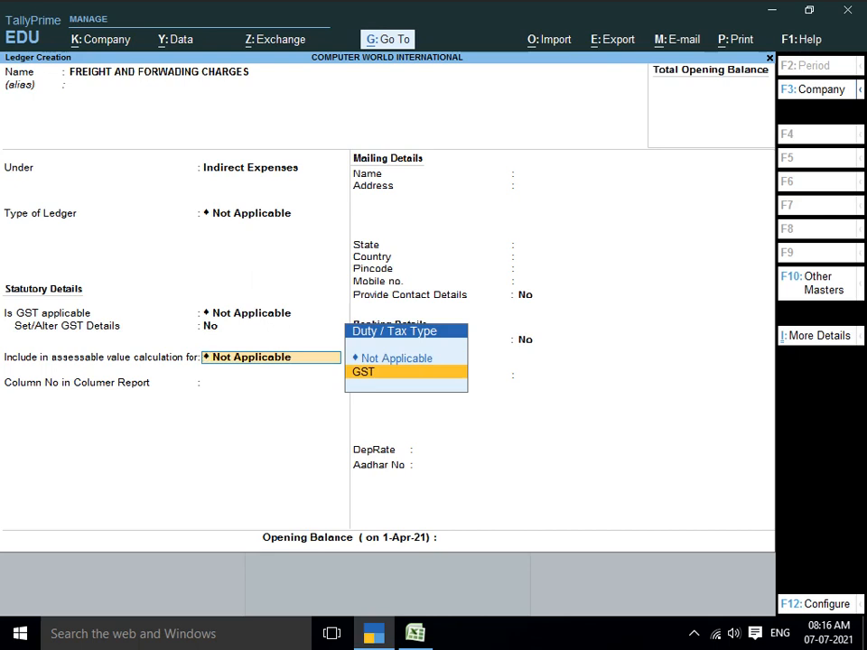
key("Return")
key("Up")
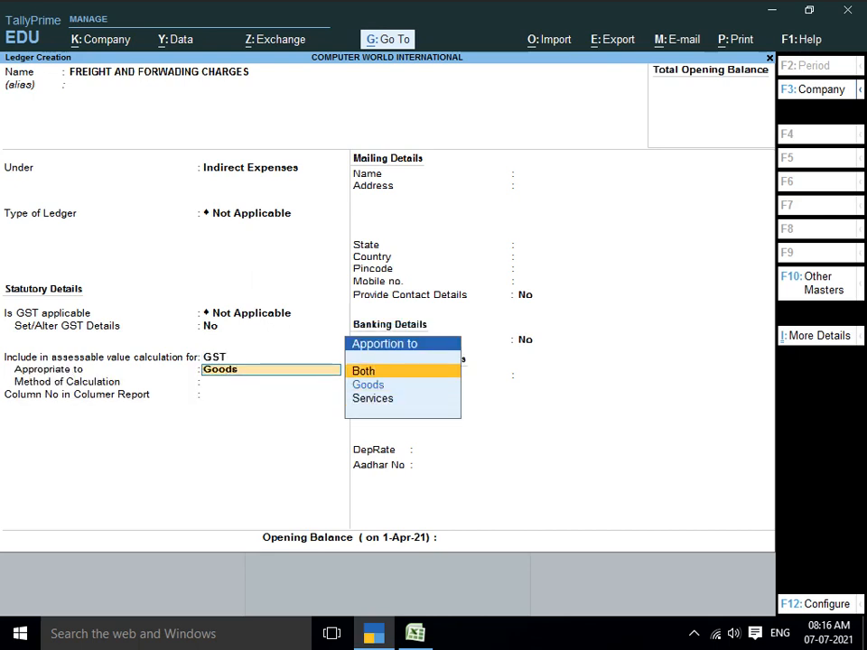
key("Down")
key("Up")
key("Down")
key("Up")
key("Down")
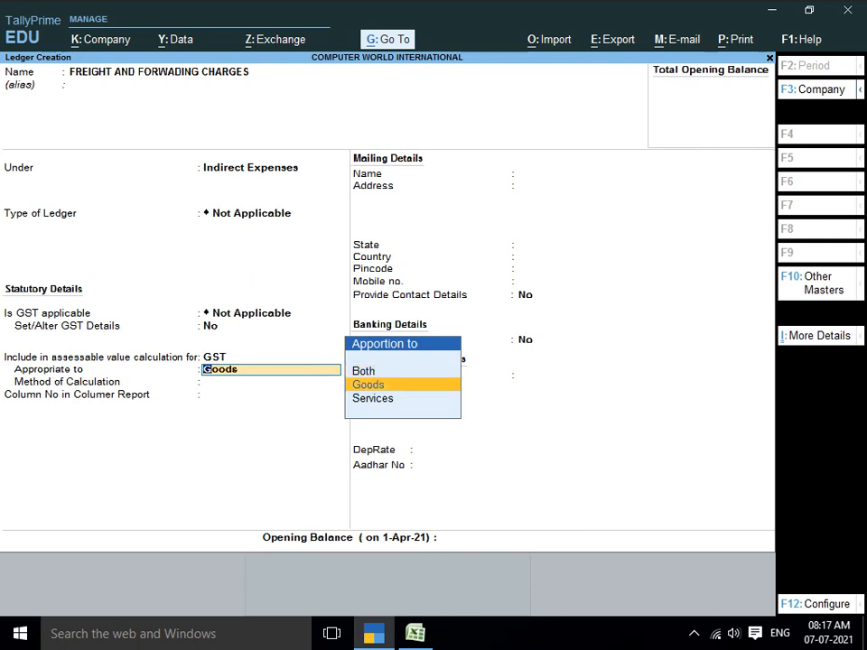
key("Return")
key("Down")
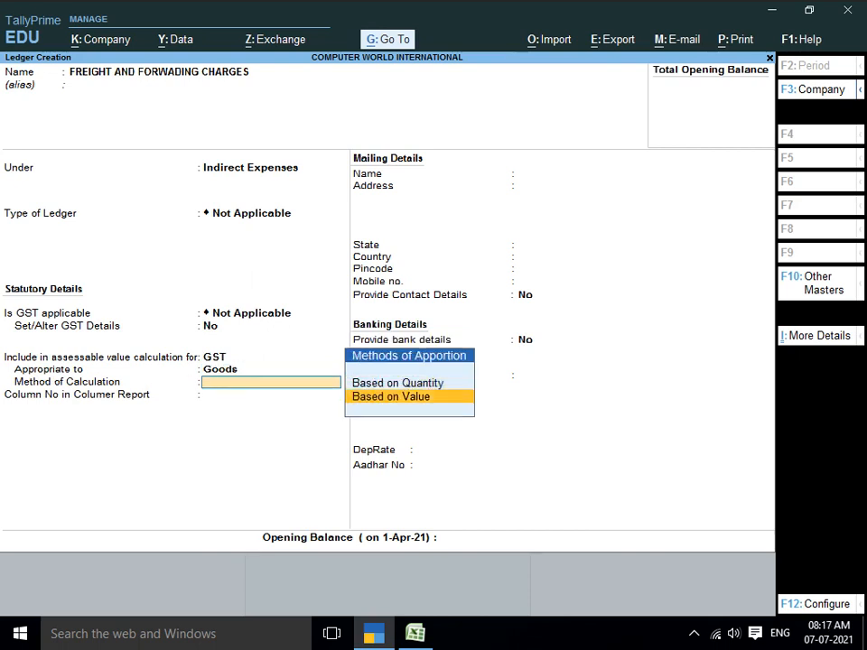
key("Return")
- Leave the remaining FREIGHT AND FORWADING CHARGES fields at their defaults and save the ledger
key("Return")
key("Return")
key("Return")
key("Return")
key("Return")
key("Return")
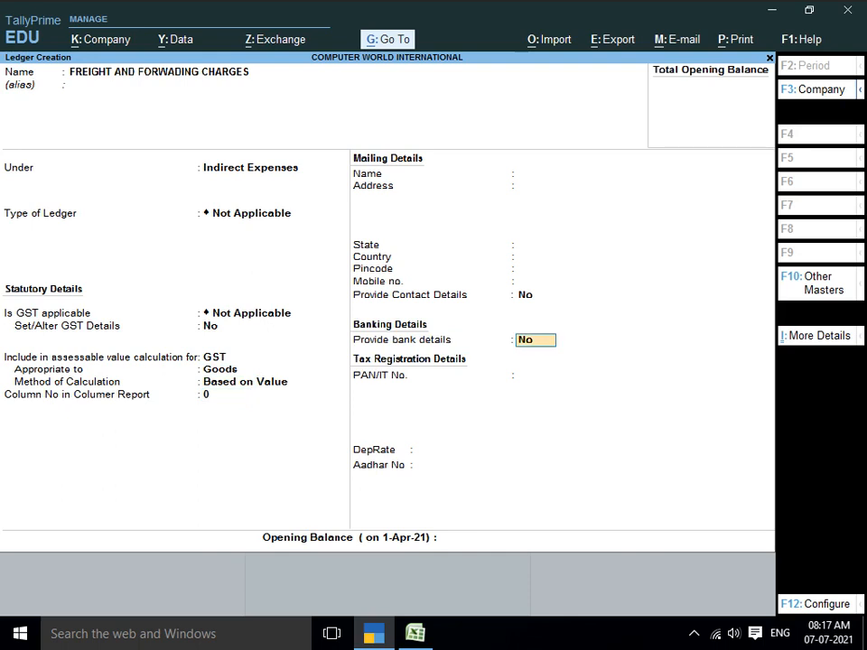
key("Return")
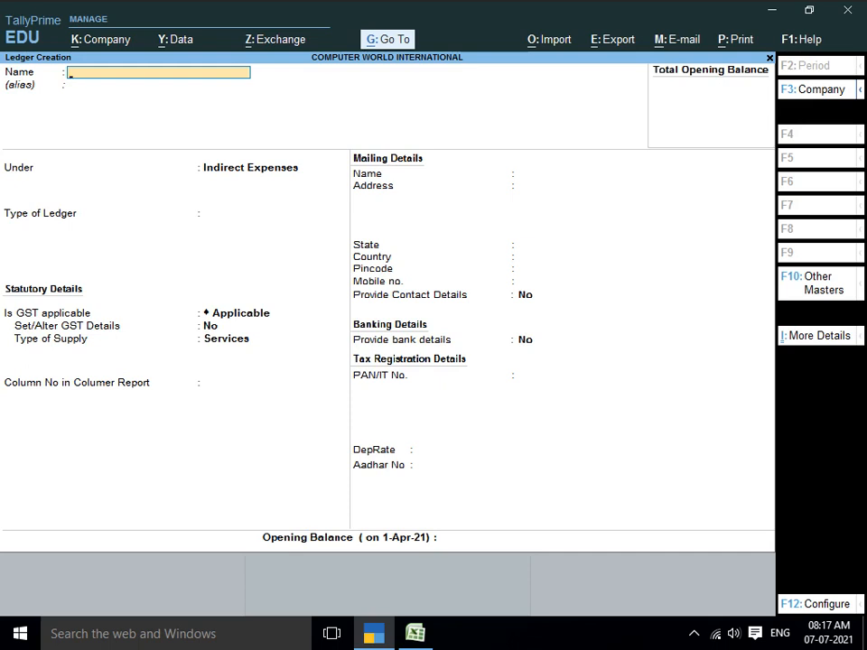
- Leave ledger creation and return to the Gateway of Tally
key("Escape")
key("Return")
key("Escape")
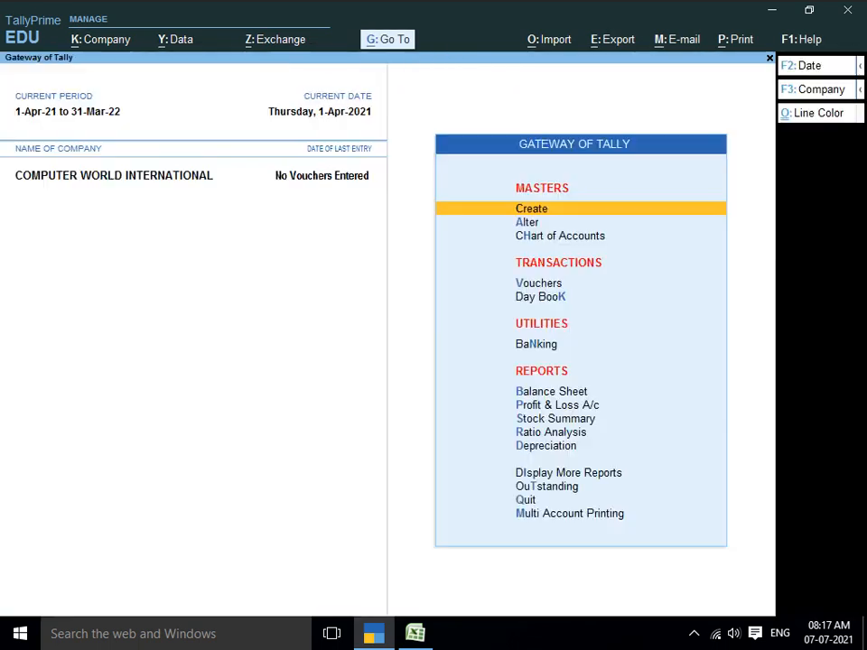
- Open the list of voucher types for master alteration
key("Up")
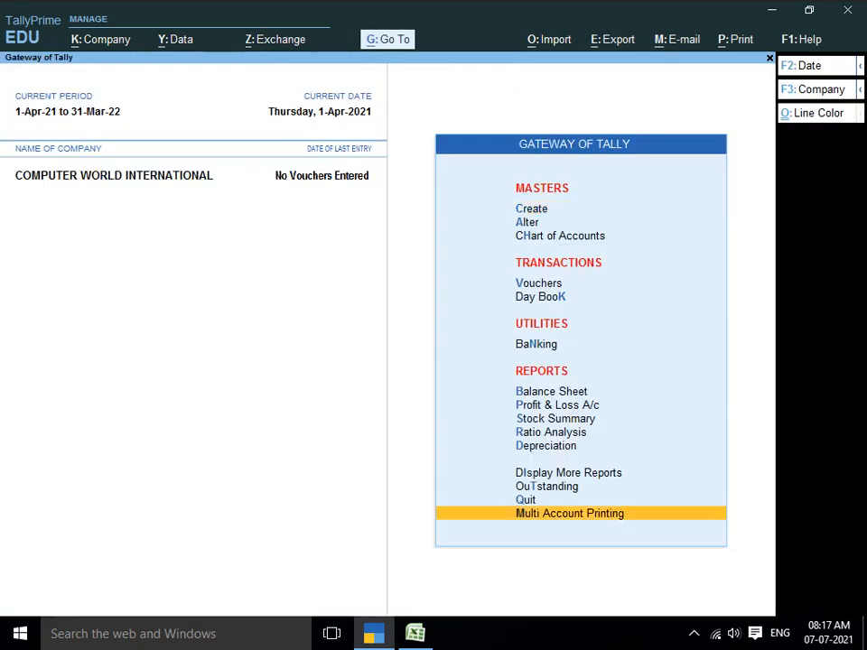
key("Down")
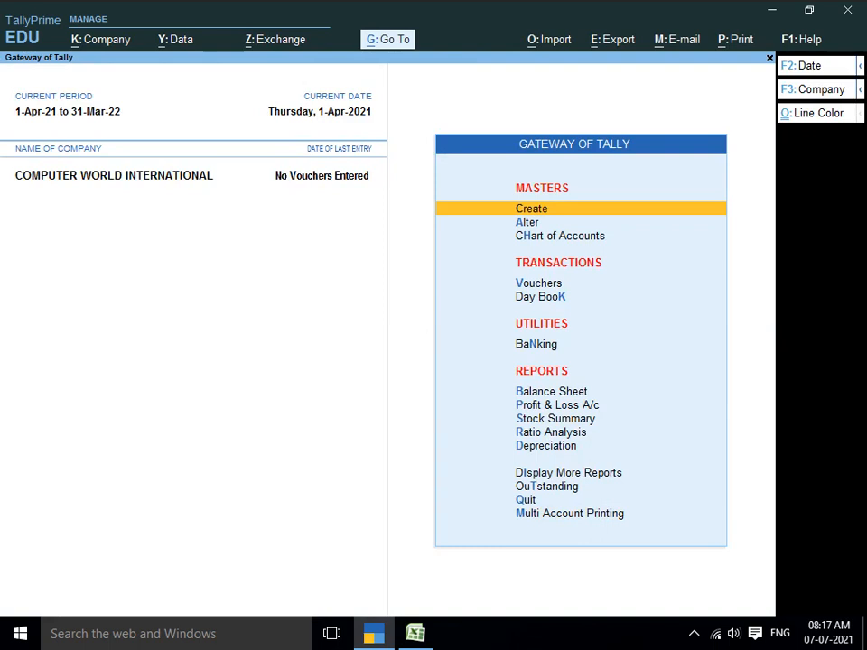
key("Down")
key("Return")
key("Down")
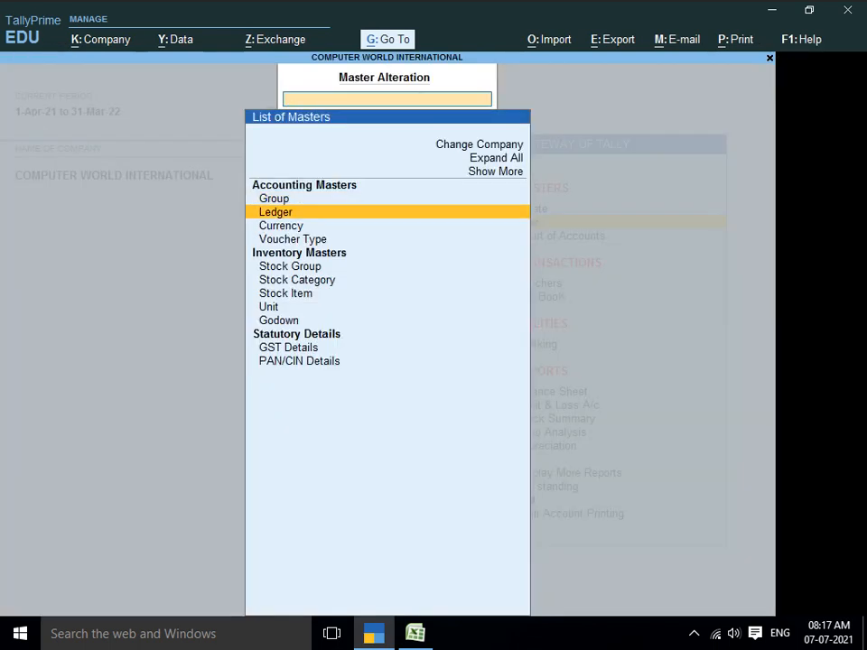
key("Down")
key("Down")
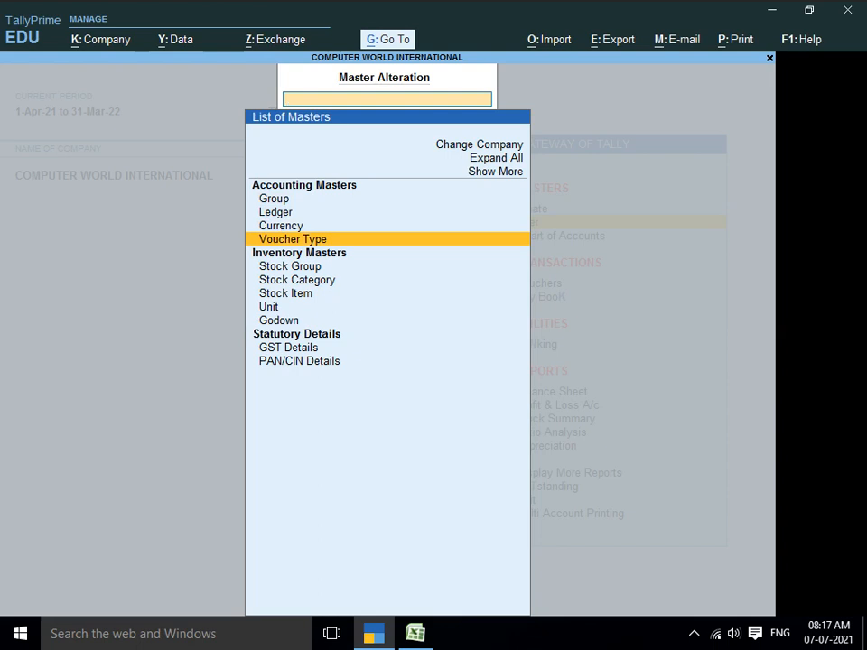
key("Return")
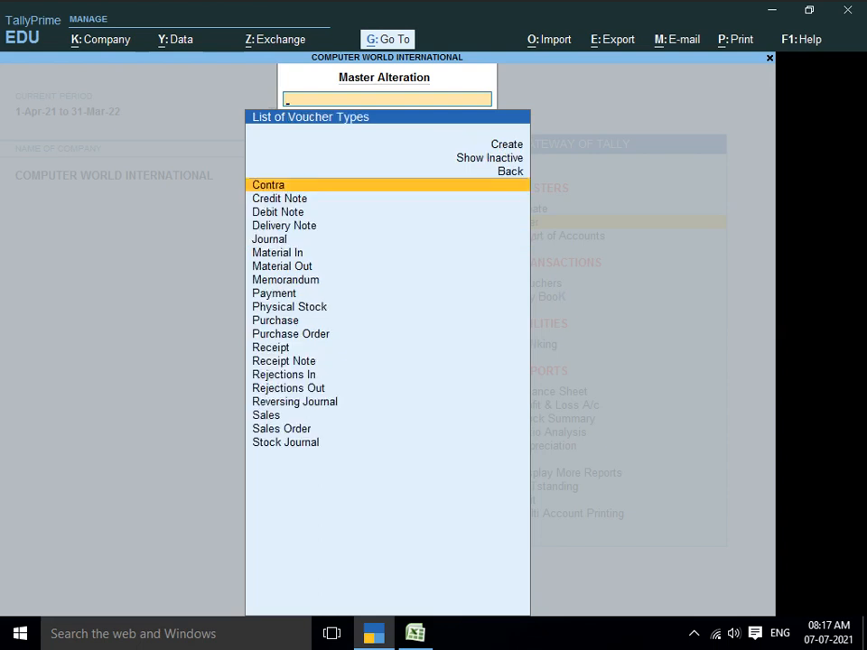
- Open the Purchase voucher type for alteration
key("Down")
key("Down")
key("Down")
key("Down")
key("Down")
key("Down")
key("Down")
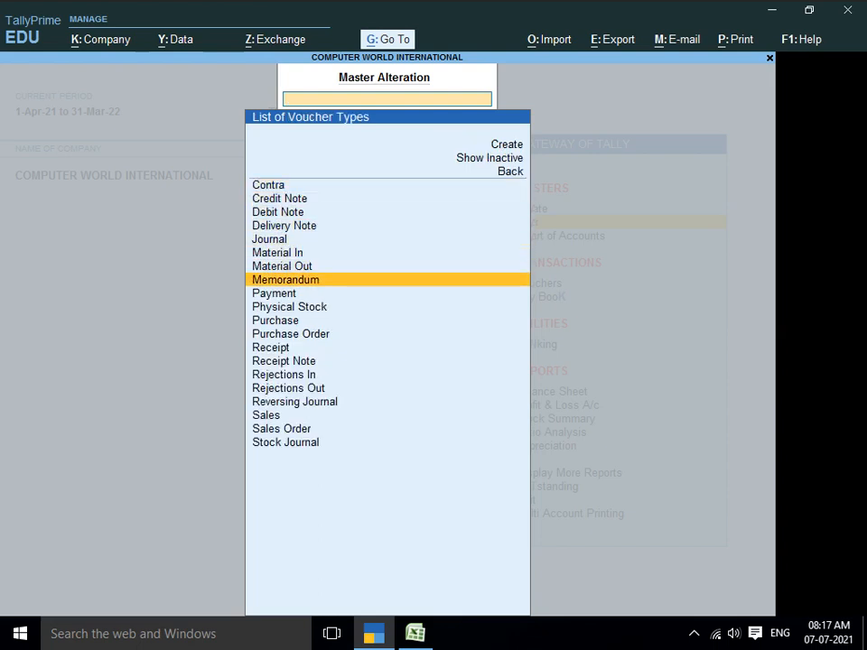
type("PUR")
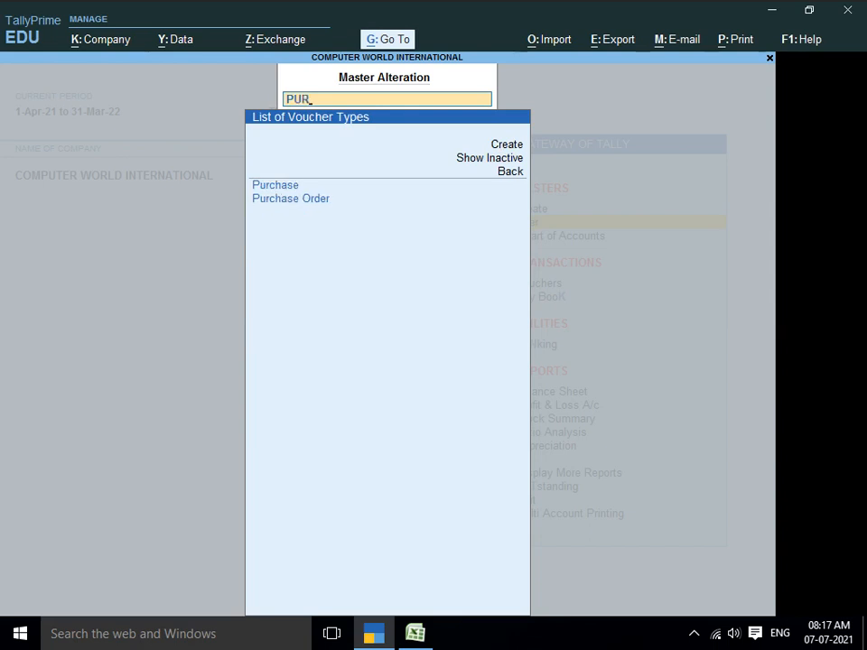
key("Return")
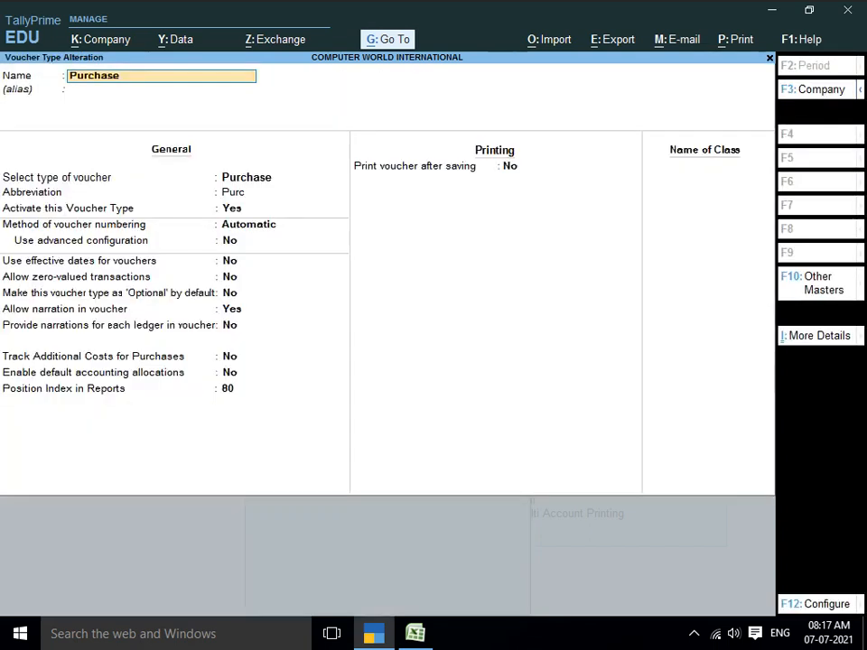
- Enable default accounting allocations for the Purchase voucher type and open its default accounting entries for setting
left_click(230, 373)
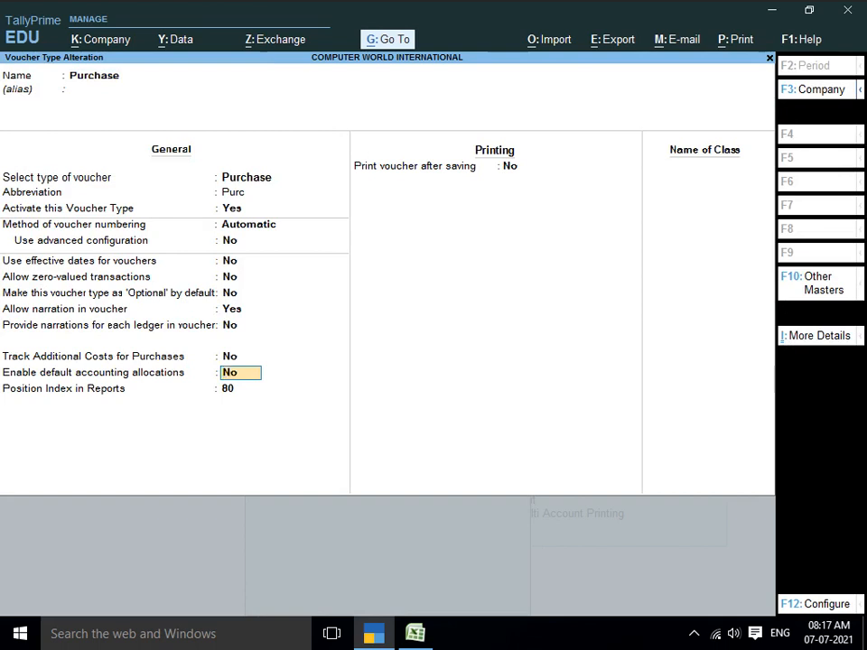
type("Y")
key("Return")
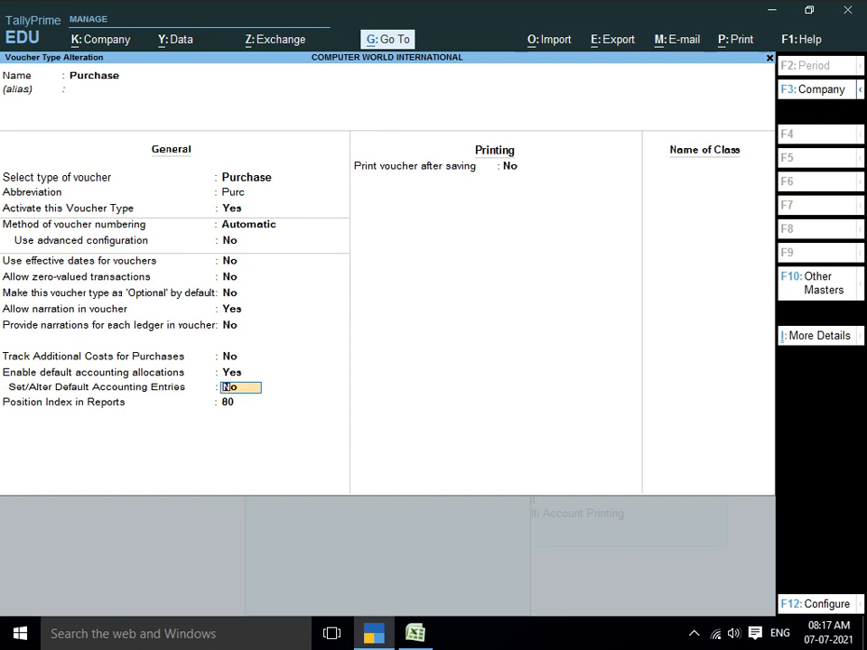
type("Y")
key("Return")
- Allocate all invoice items to PURCHASE ACCOUNT LOCAL at 100%, leaving Set/Alter Tax Class at No
key("Down")
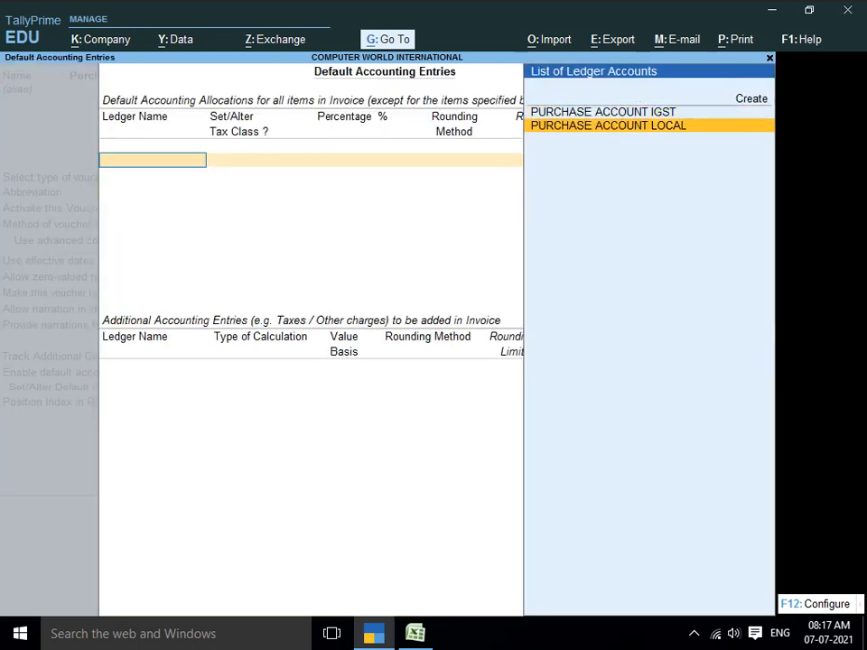
key("Up")
key("Down")
key("Up")
key("Down")
key("Up")
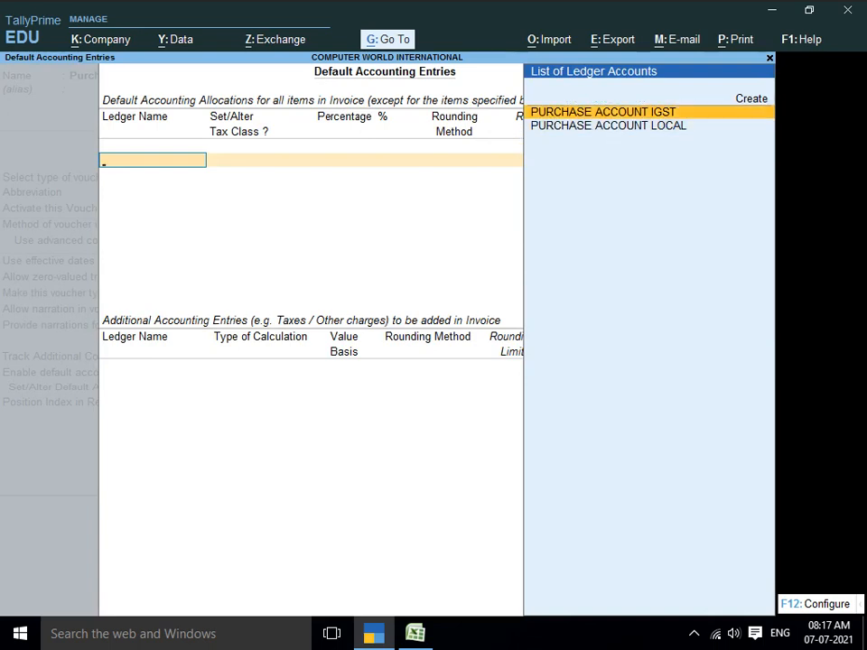
key("Down")
key("Up")
key("Down")
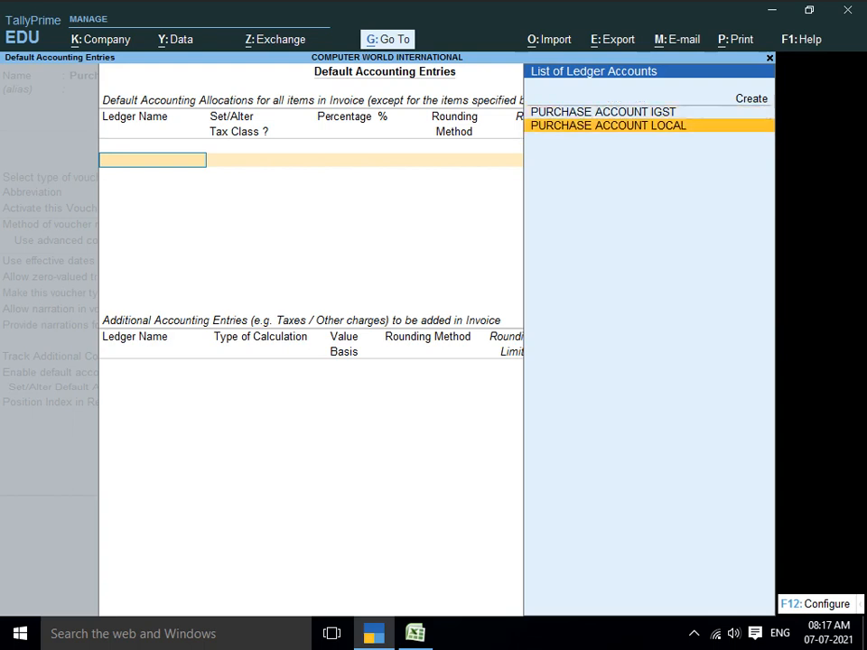
key("Return")
key("Return")
key("Return")
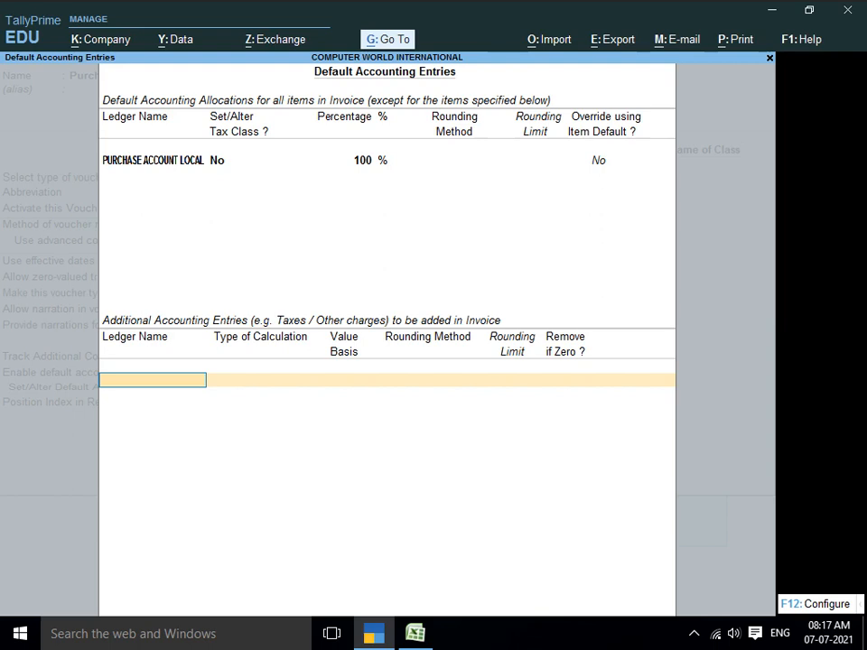
- Add IGST INPUT, CGST INPUT and SGST INPUT as additional accounting entries for the Purchase voucher
type("IGST")
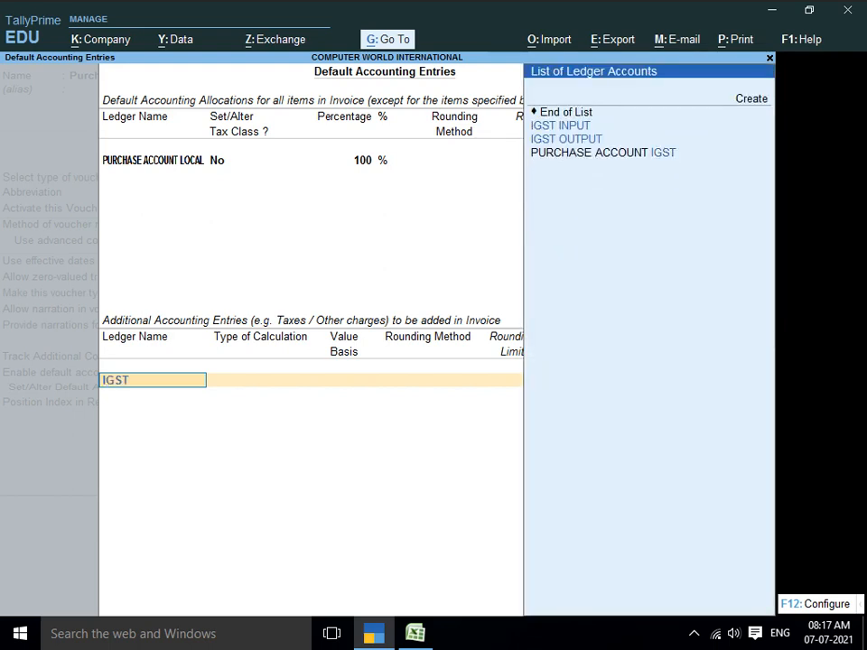
key("Return")
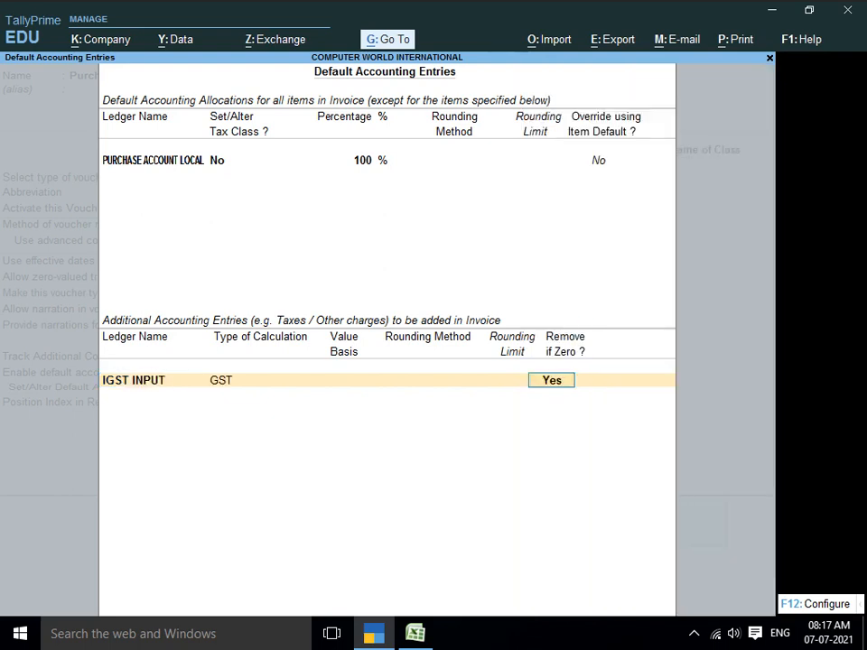
key("Return")
type("CG")
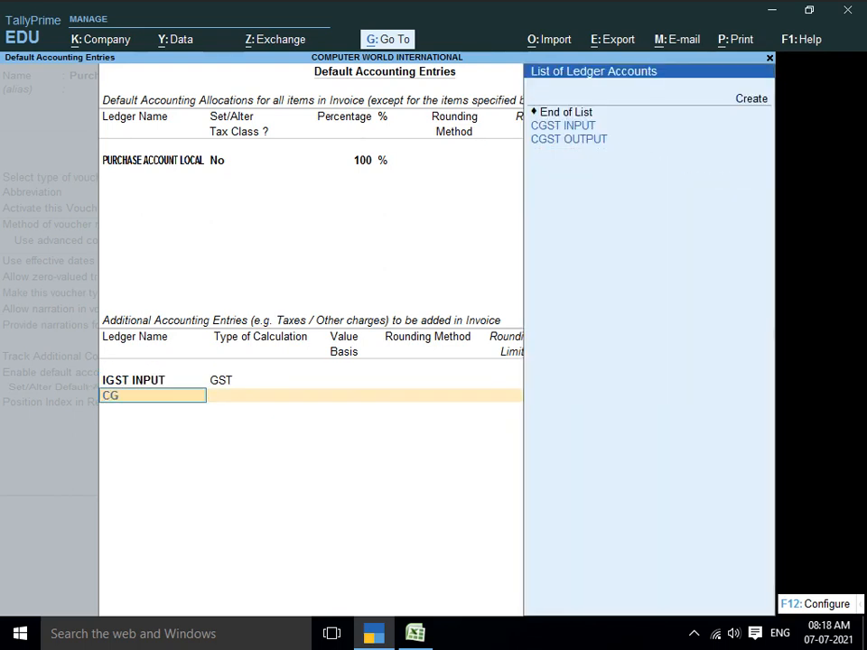
key("Return")
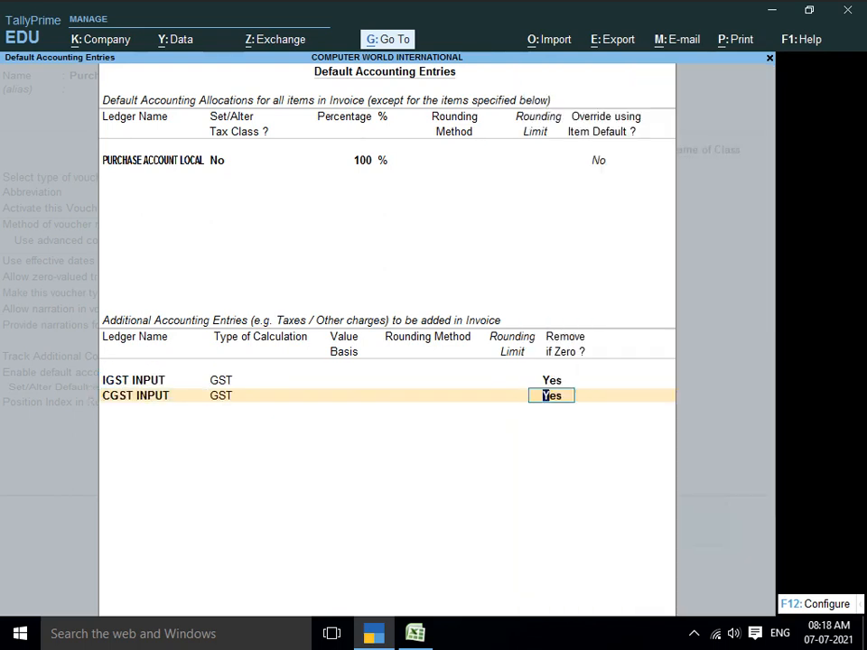
key("Return")
type("SG")
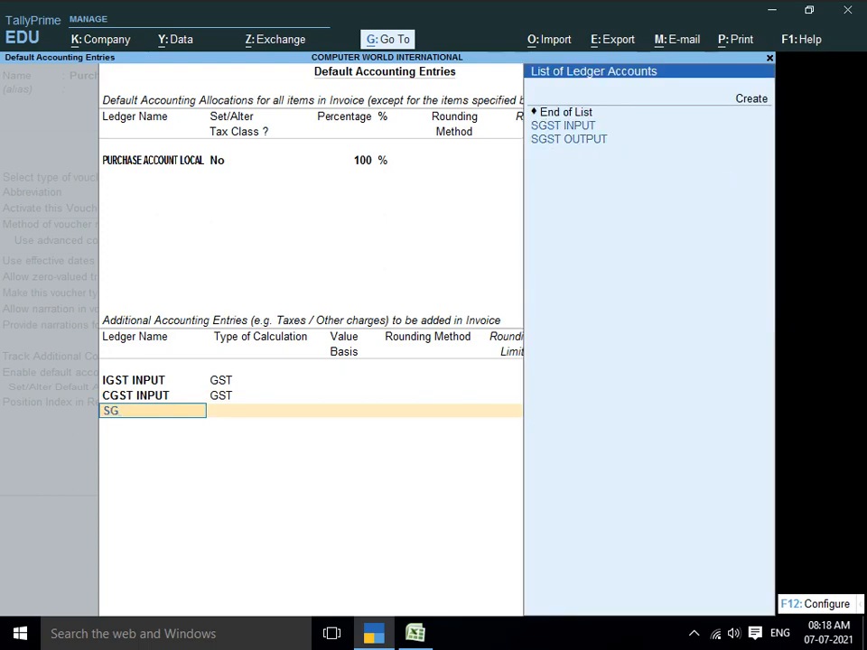
key("Return")
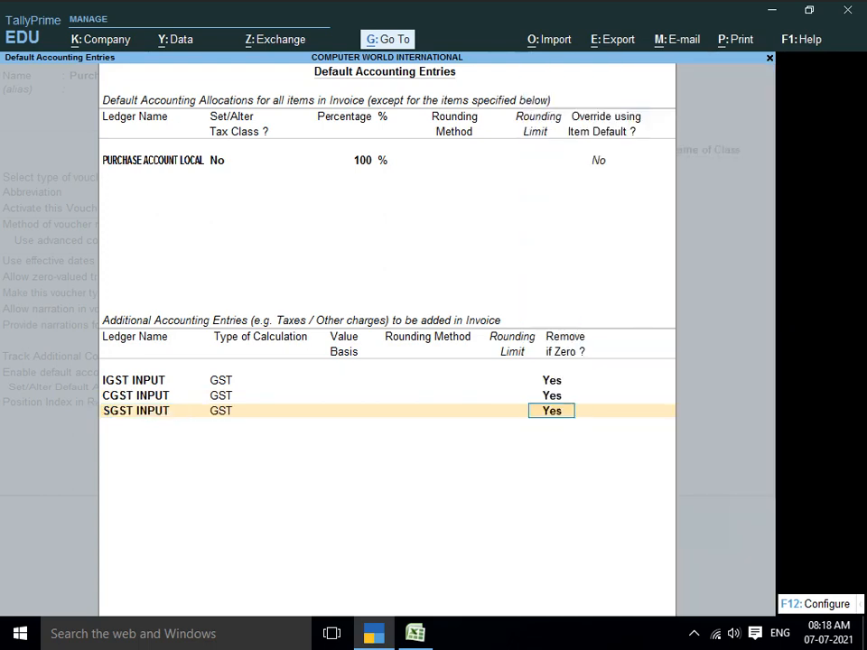
- Go back to the first additional accounting entry and replace IGST INPUT with DISCOUNT RECEIVED A/C
key("BackSpace")
key("BackSpace")
key("BackSpace")
key("BackSpace")
key("BackSpace")
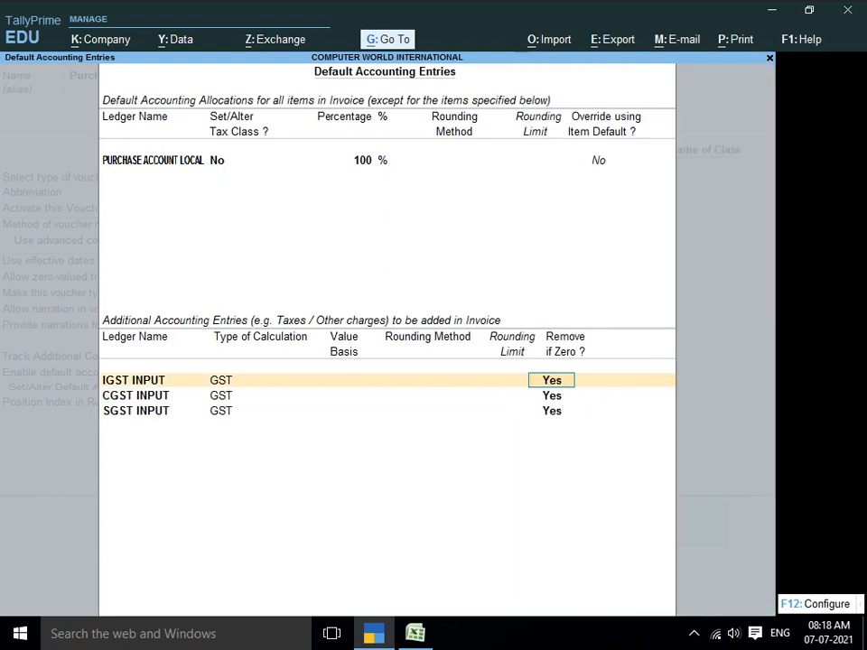
type("DIS")
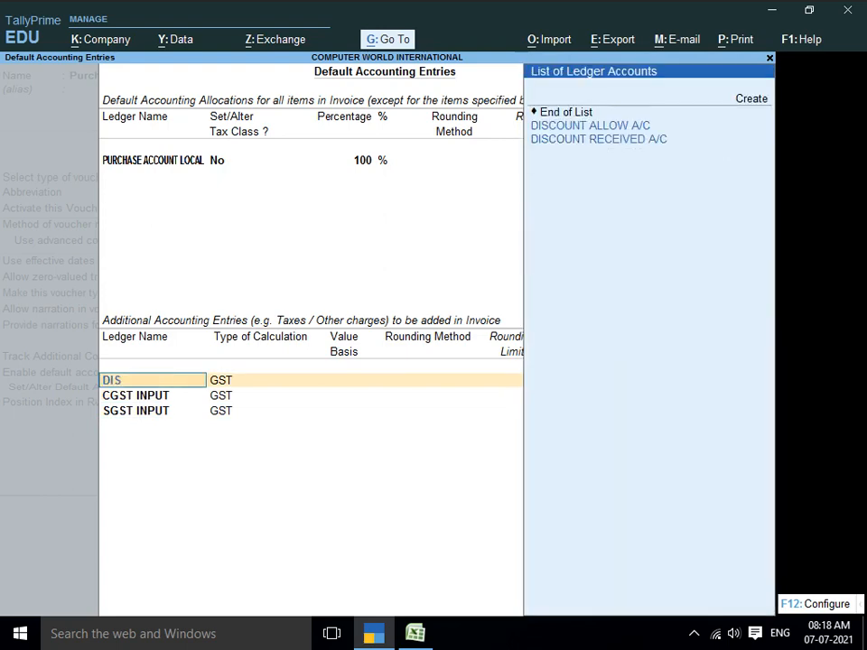
key("Down")
key("Return")
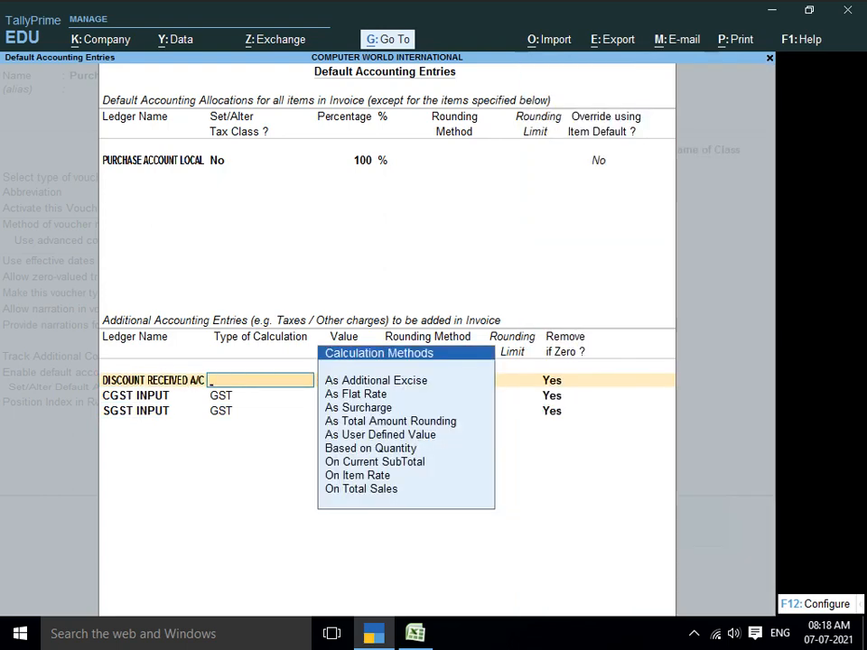
- Calculate DISCOUNT RECEIVED A/C On Current SubTotal, with rounding Not Applicable and removal if zero set to Yes
key("Down")
key("Down")
key("Down")
key("Down")
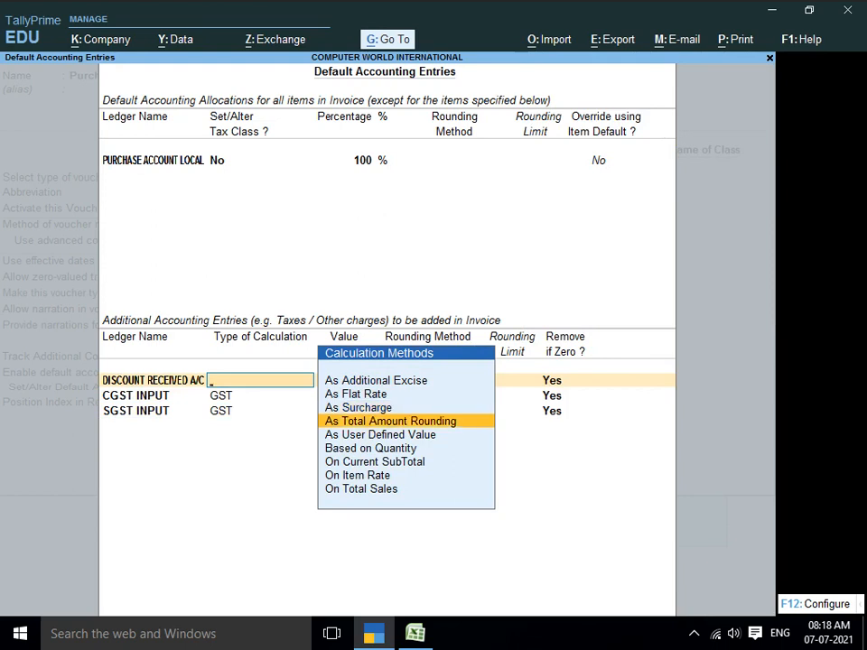
key("Down")
key("Down")
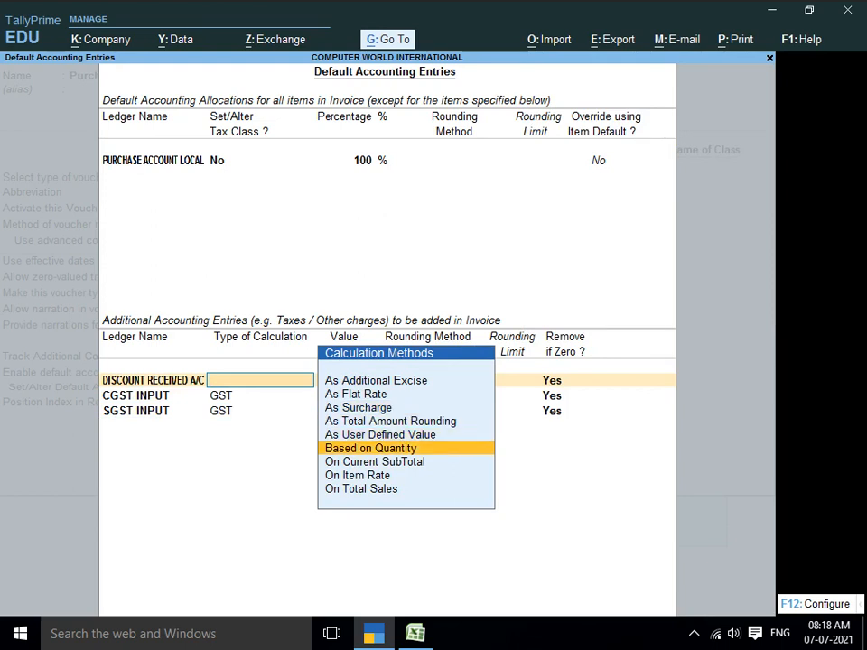
key("Down")
key("Return")
key("Return")
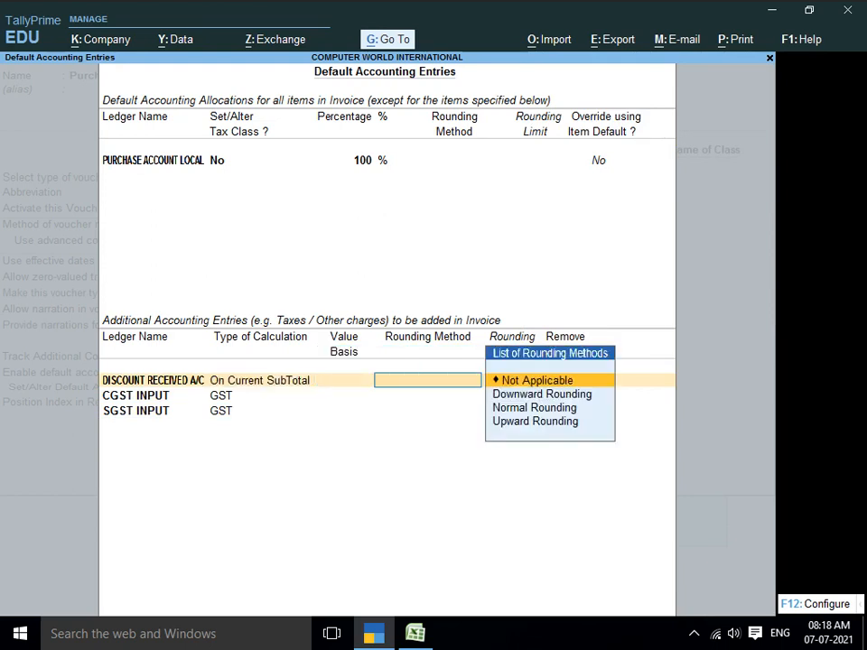
key("Return")
key("Return")
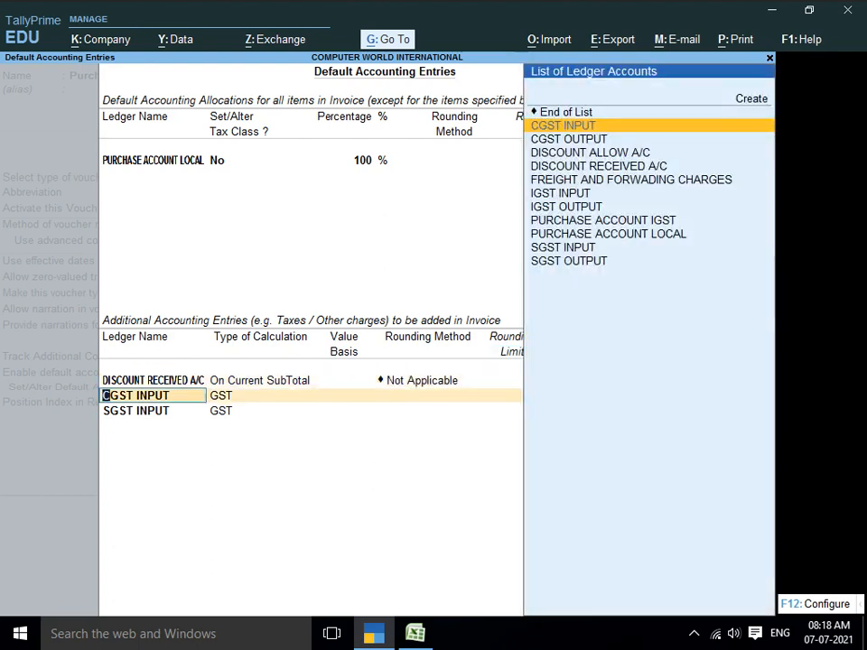
- Replace the CGST INPUT entry with FREIGHT AND FORWADING CHARGES, calculated As Flat Rate, rounding Not Applicable and removed if zero
type("FRE")
key("Return")
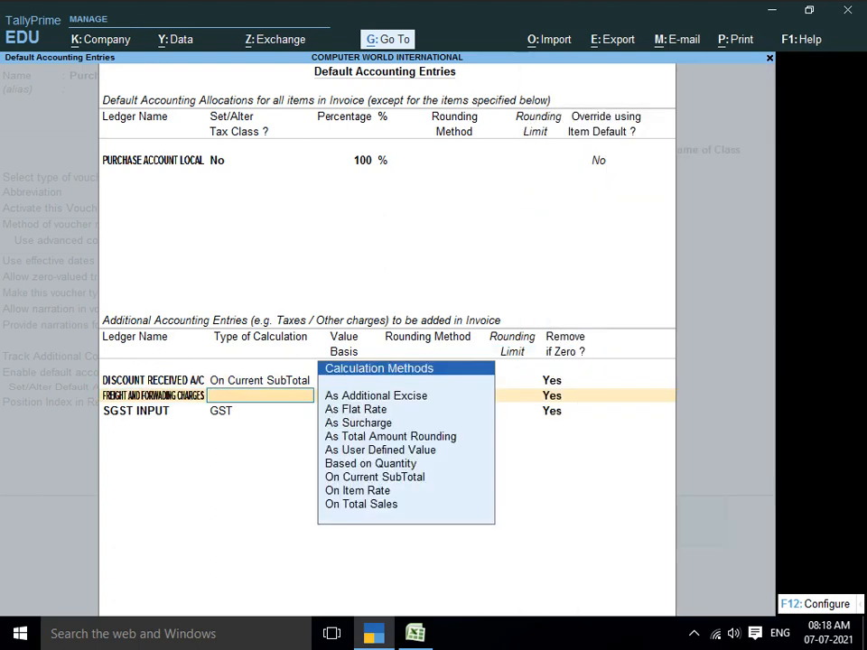
key("Down")
key("Down")
key("Down")
key("Down")
key("Down")
key("Down")
key("Down")
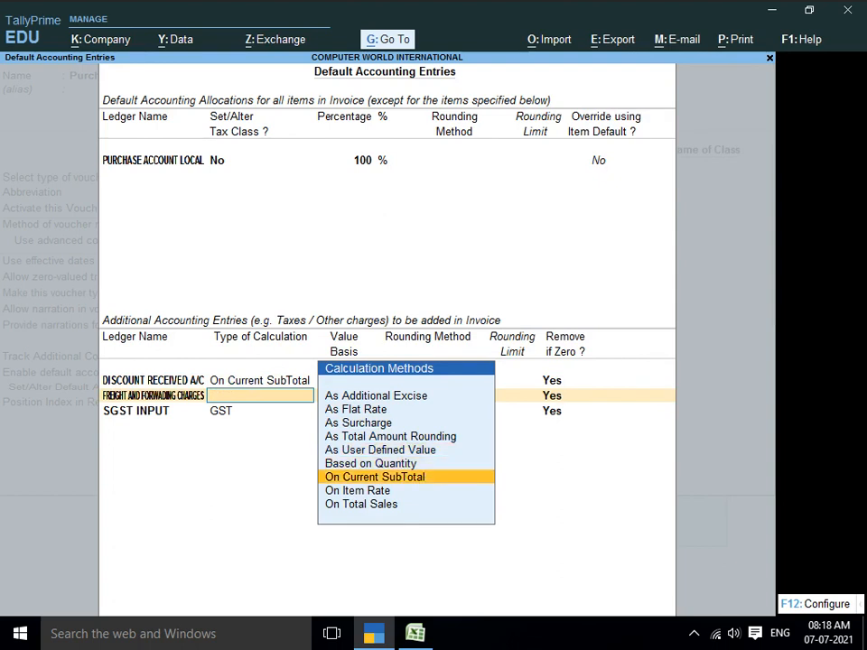
key("Up")
key("Down")
key("Down")
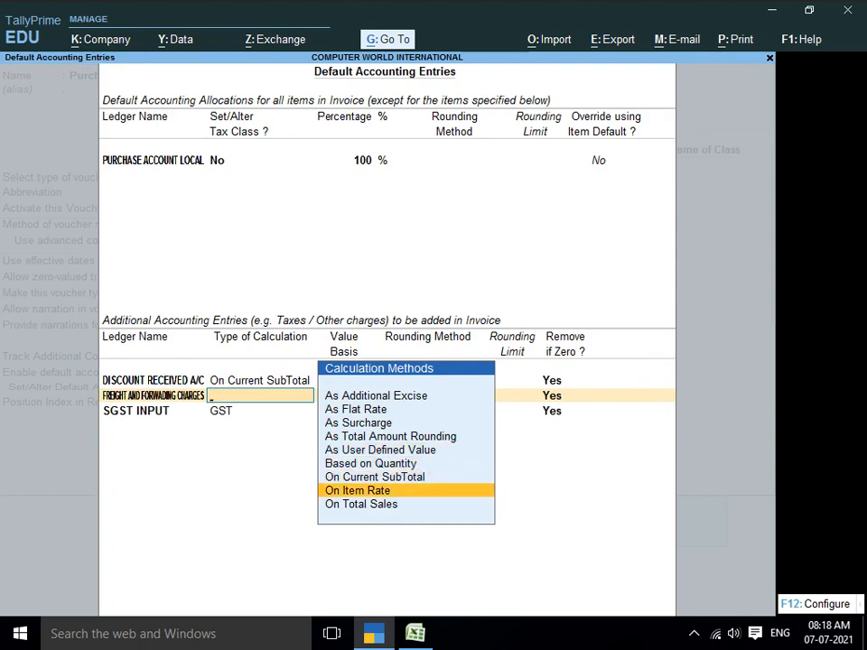
key("Up")
key("Up")
key("Up")
key("Up")
key("Up")
key("Up")
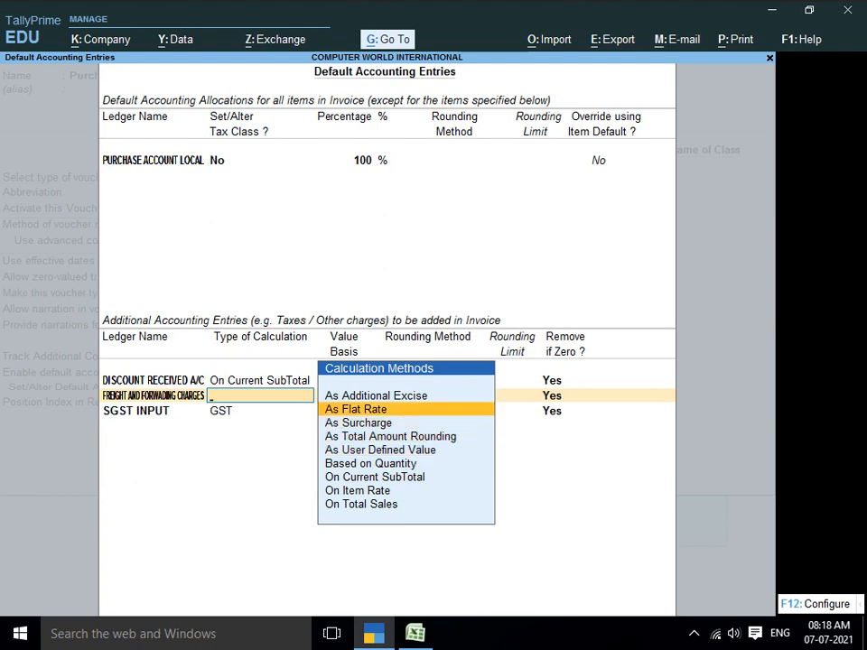
key("Return")
key("Return")
key("Return")
key("Return")
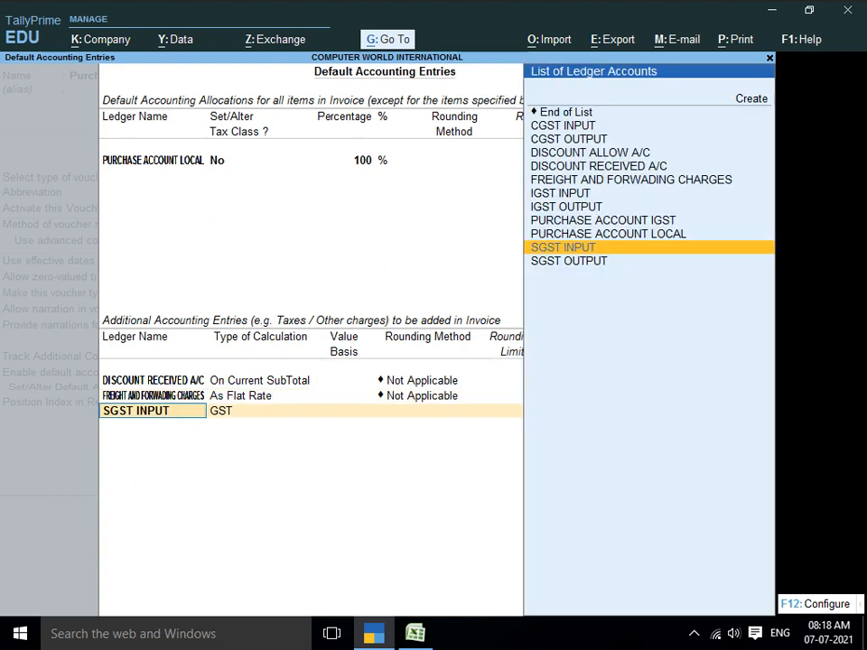
- Replace the SGST INPUT entry with IGST INPUT and add CGST INPUT on the row below it
type("IGS")
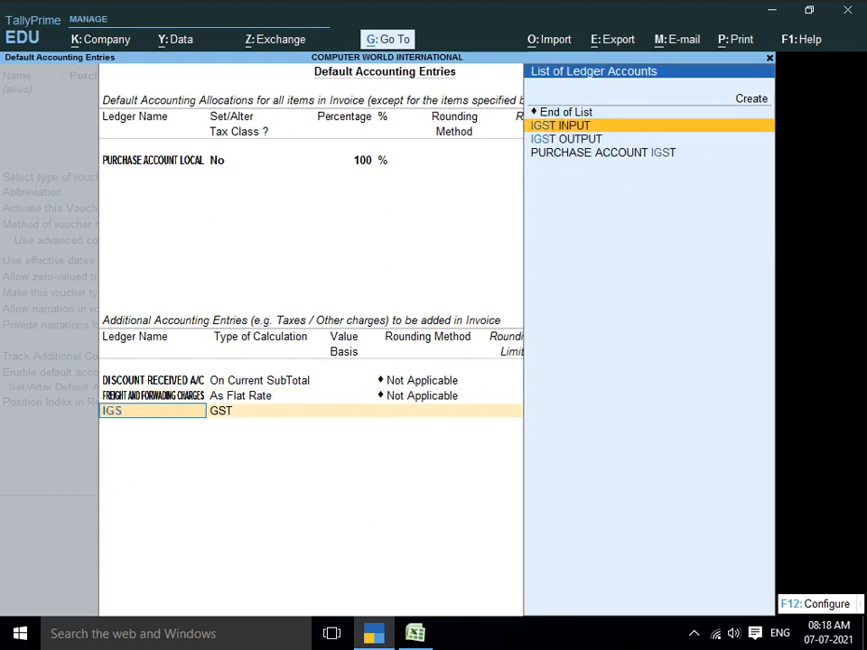
key("Return")
key("Return")
key("Return")
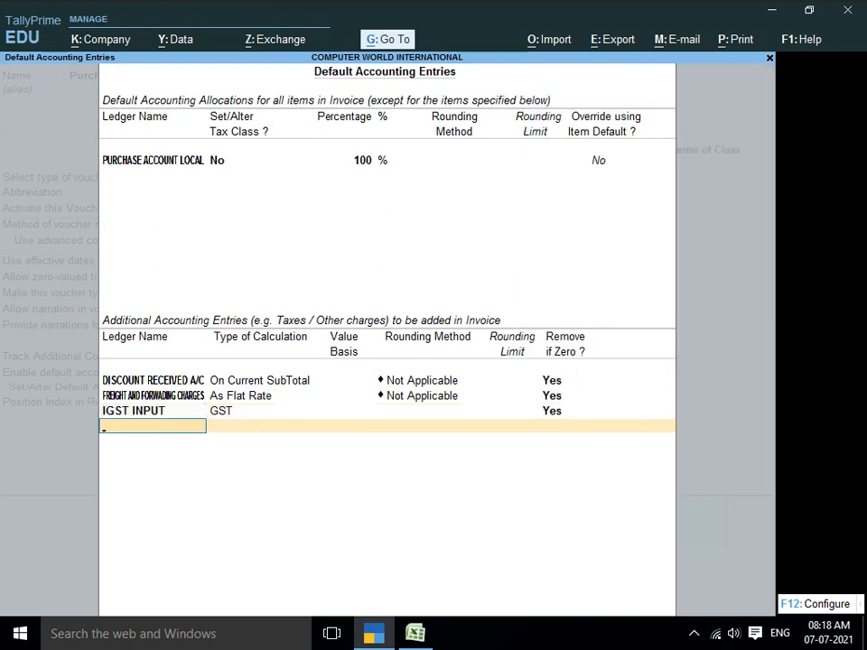
type("CGS")
key("Return")
key("Return")
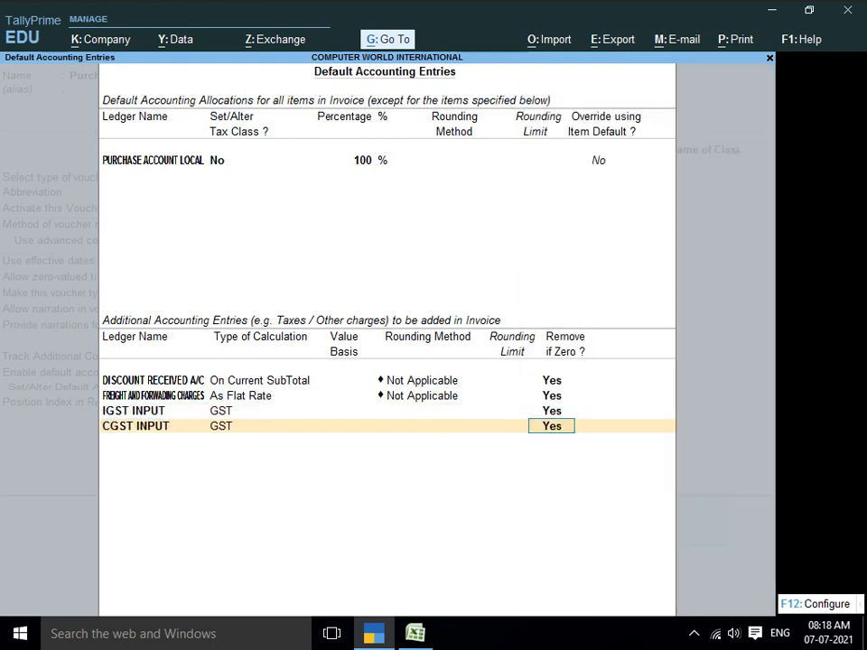
- Add SGST INPUT as the last additional accounting entry, removed if zero, and save the Purchase voucher type
key("Return")
type("SG")
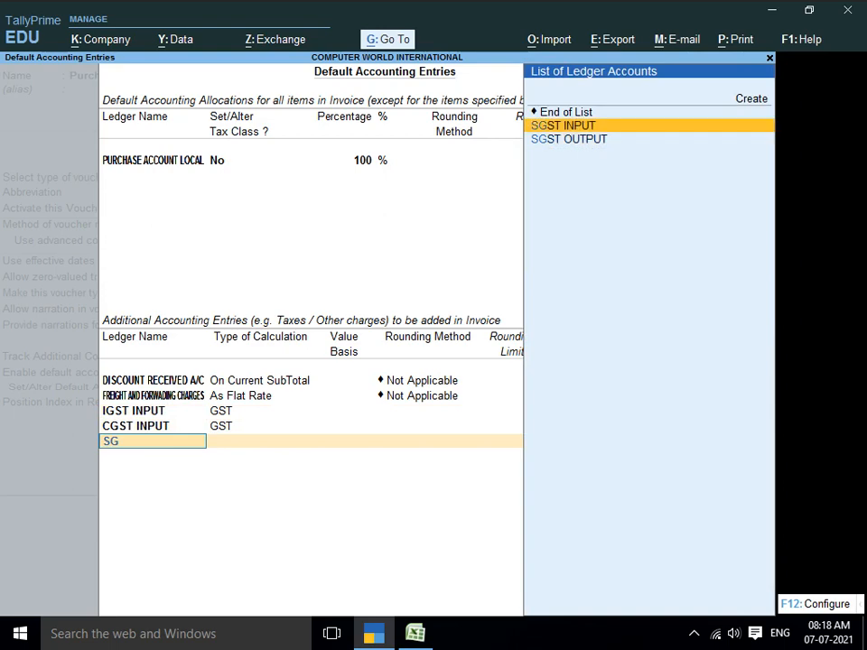
key("Return")
key("Return")
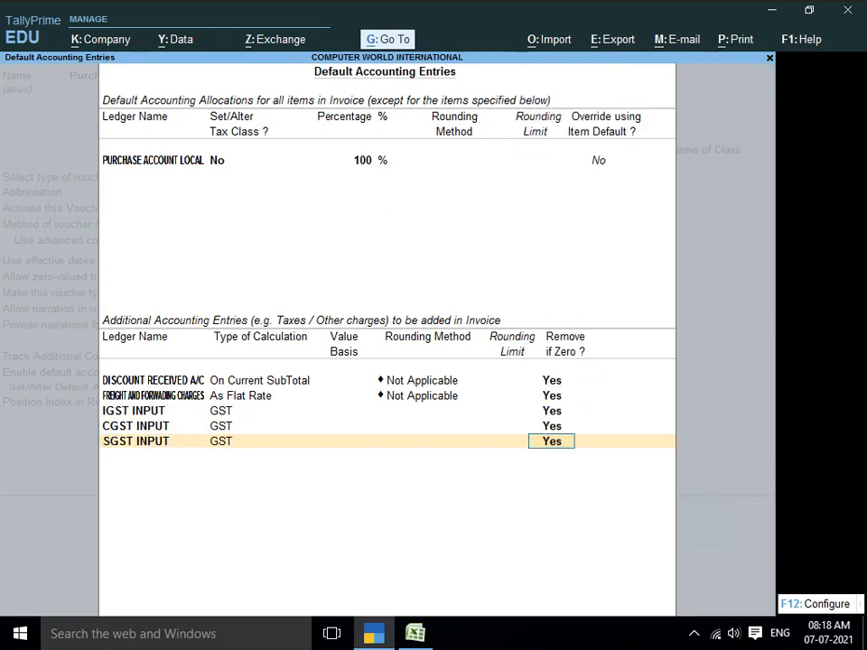
key("Return")
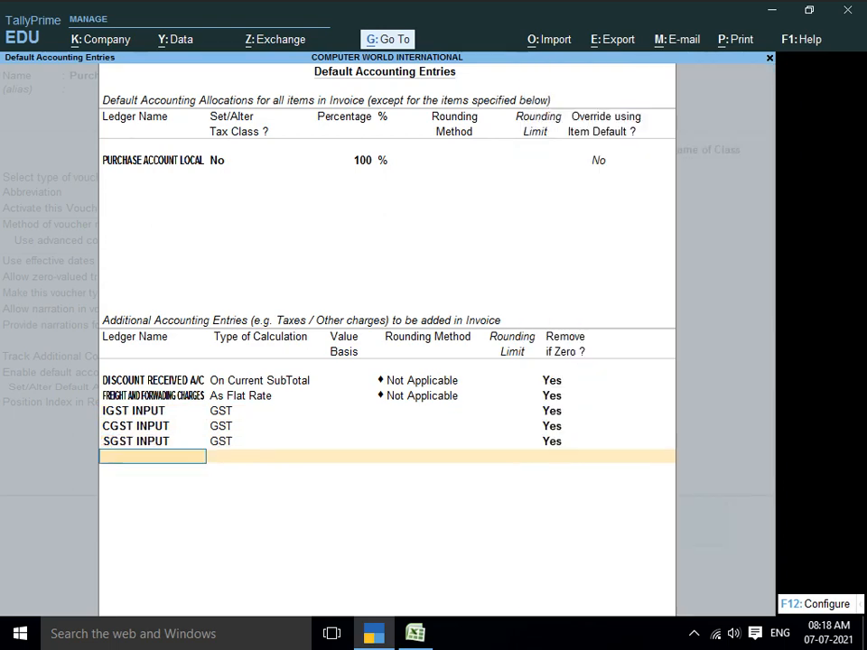
key("Return")
key("Return")
key("Return")
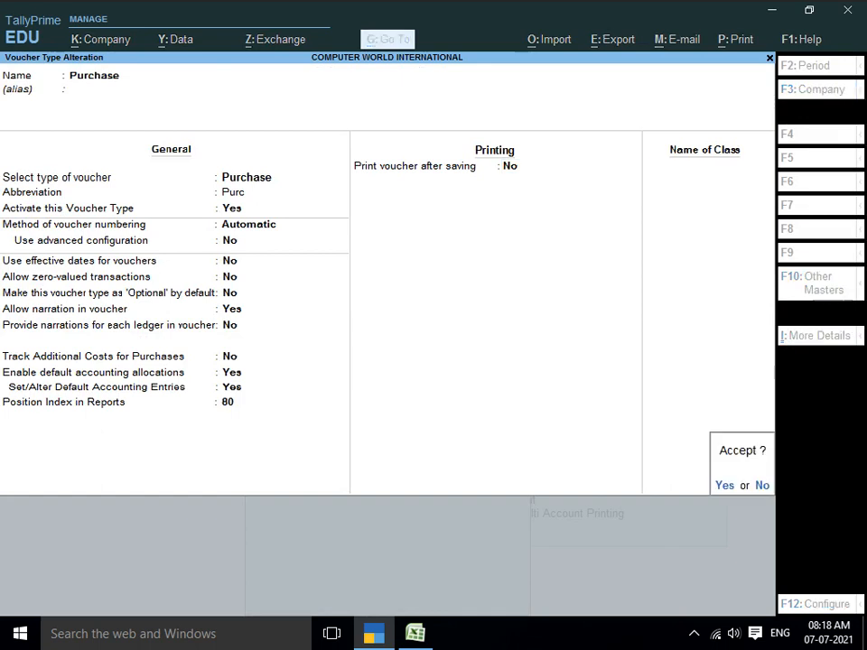
key("y")
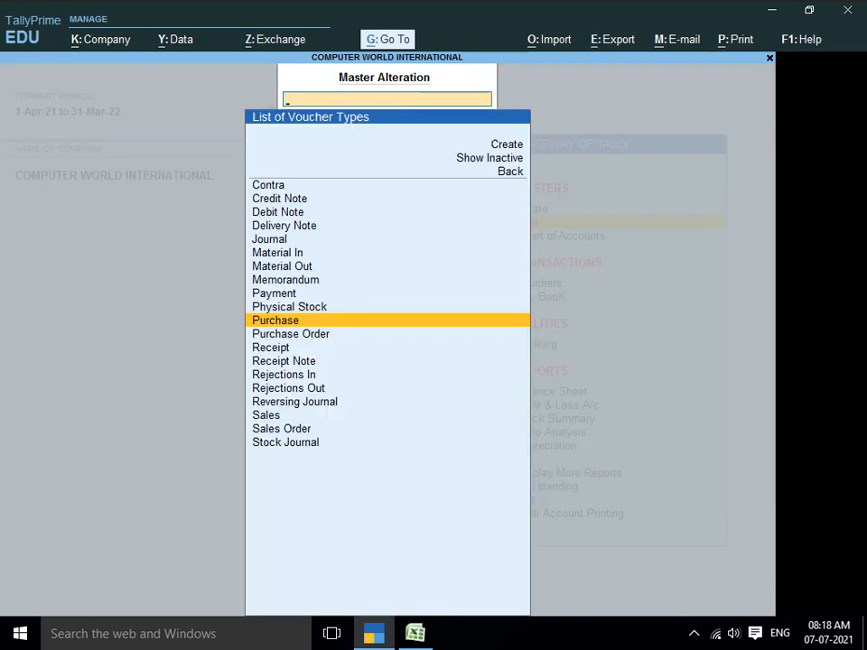
- Open the Sales voucher type for alteration, enable default accounting allocations and set Set/Alter Default Accounting Entries to Yes
key("Up")
type("SALE")
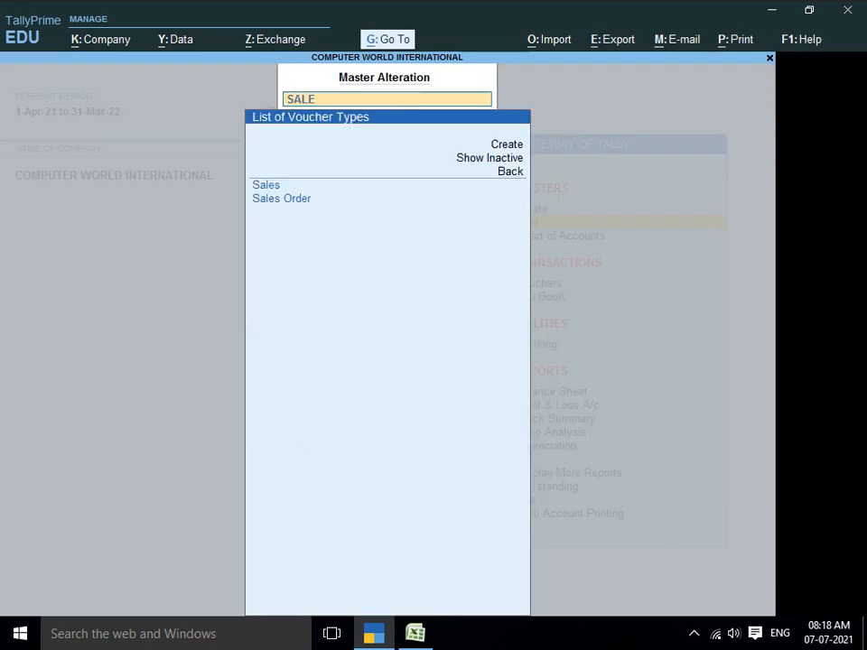
key("Return")
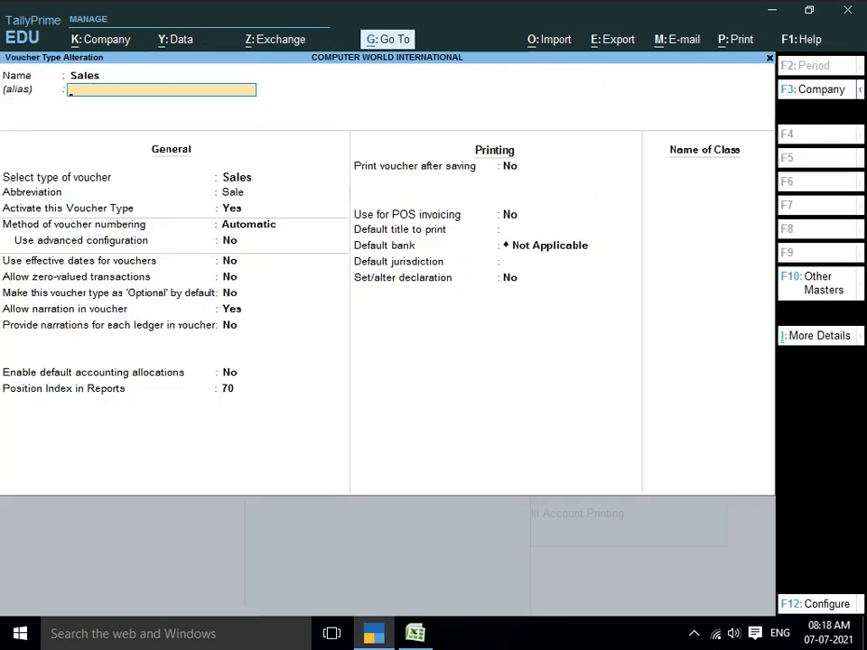
left_click(230, 373)
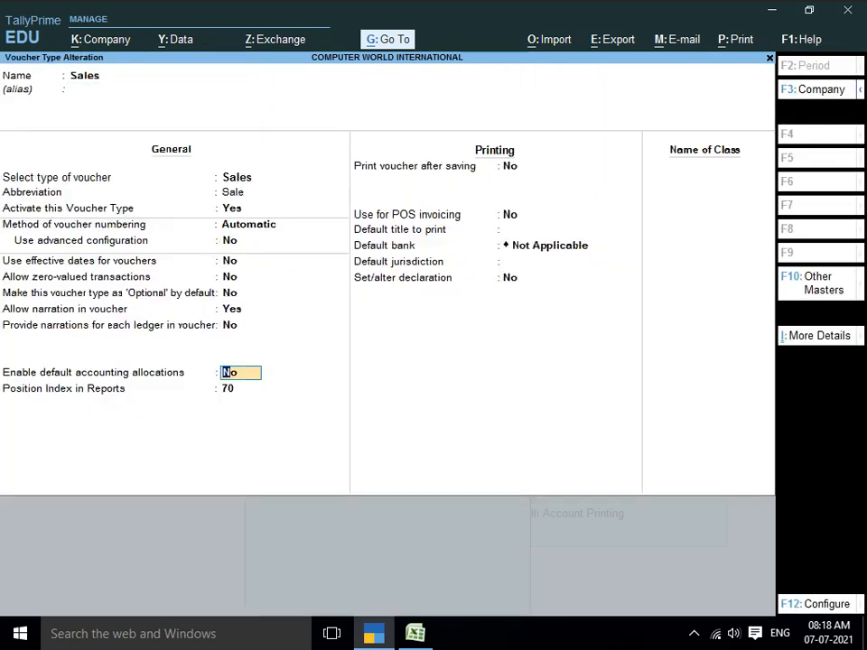
type("y")
key("Return")
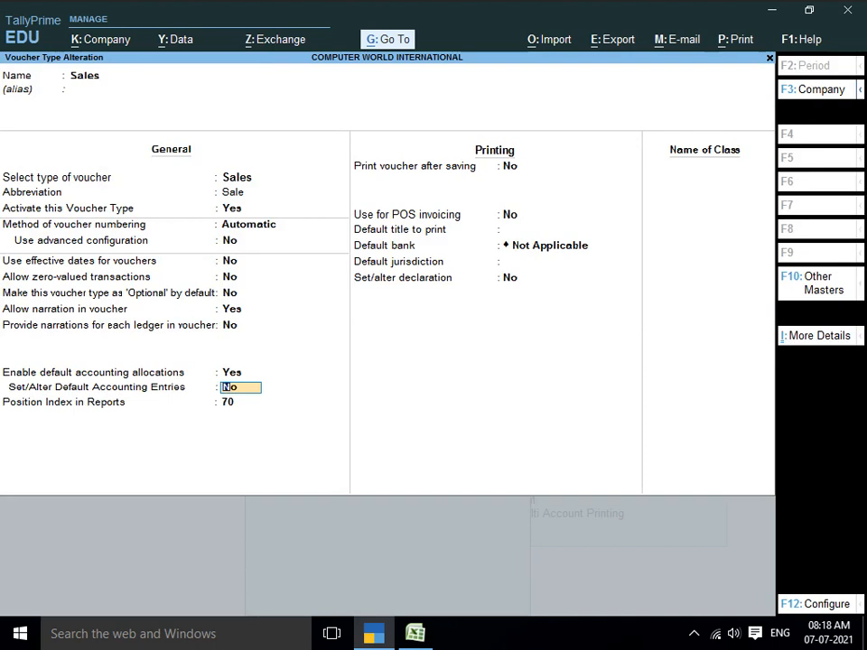
type("y")
key("Return")
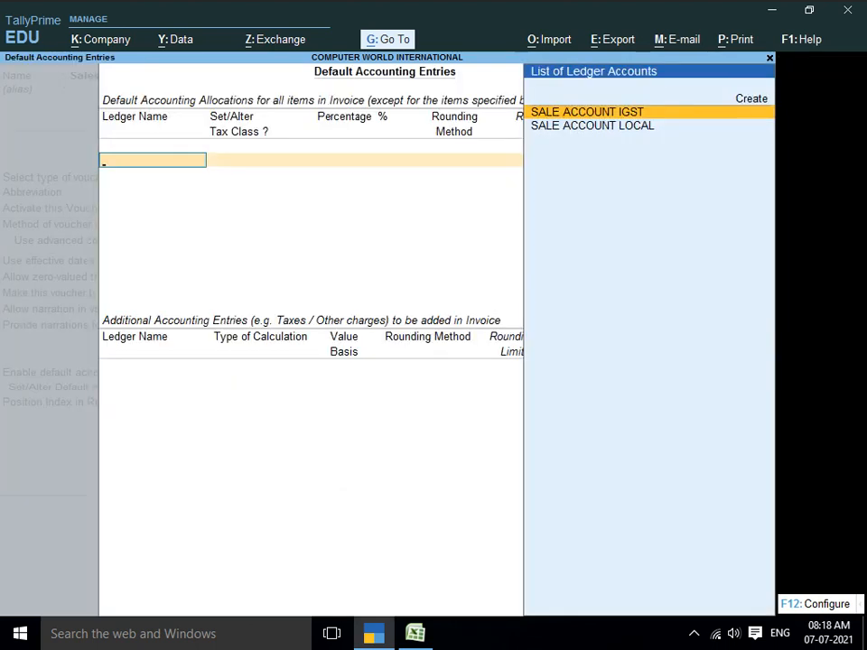
- Allocate all invoice items by default to SALE ACCOUNT LOCAL at 100 %, with Set/Alter Tax Class set to No
key("Down")
key("Up")
key("Down")
key("Return")
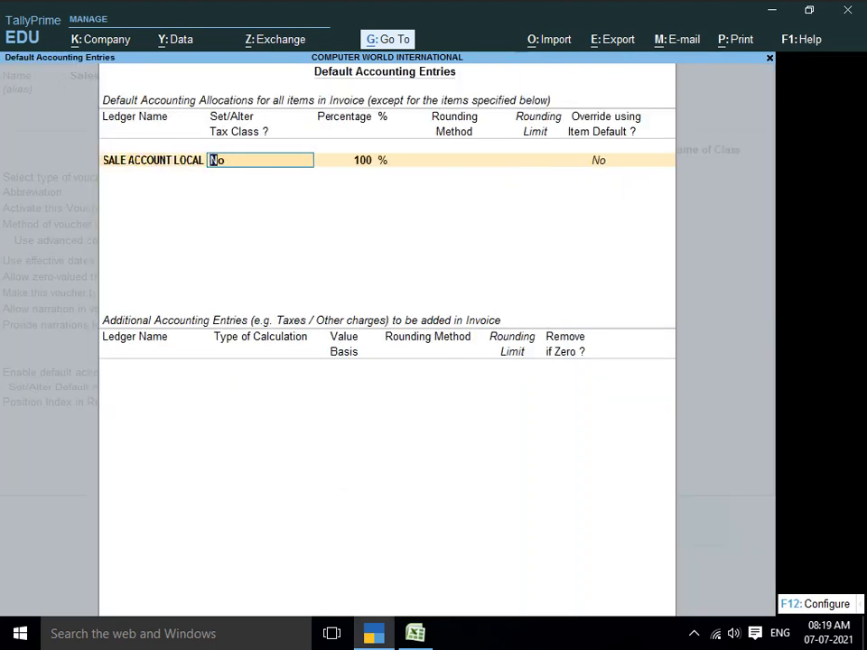
key("Return")
key("Return")
key("Return")
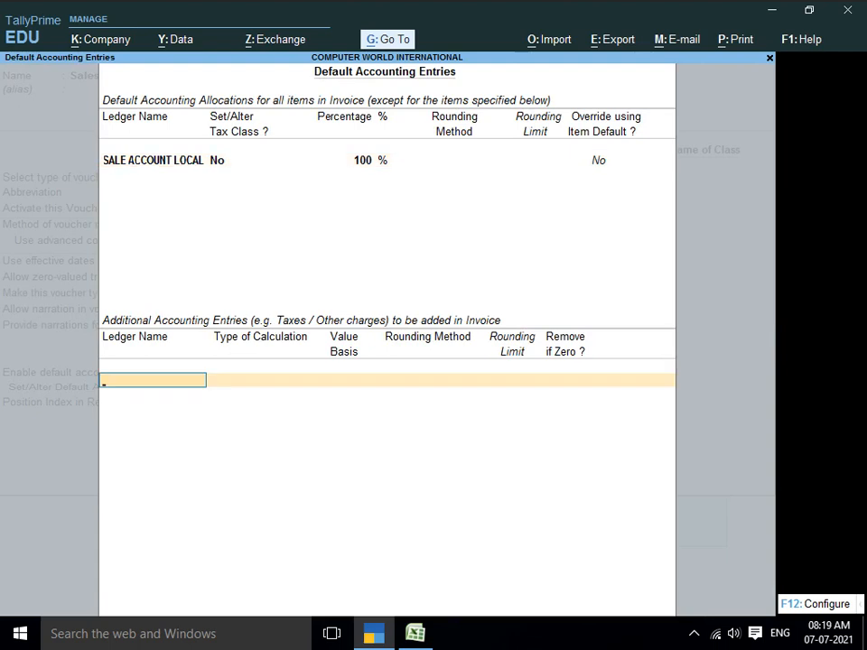
- Add DISCOUNT ALLOW A/C as an additional entry calculated On Current SubTotal, rounding Not Applicable and removed if zero
type("DIS")
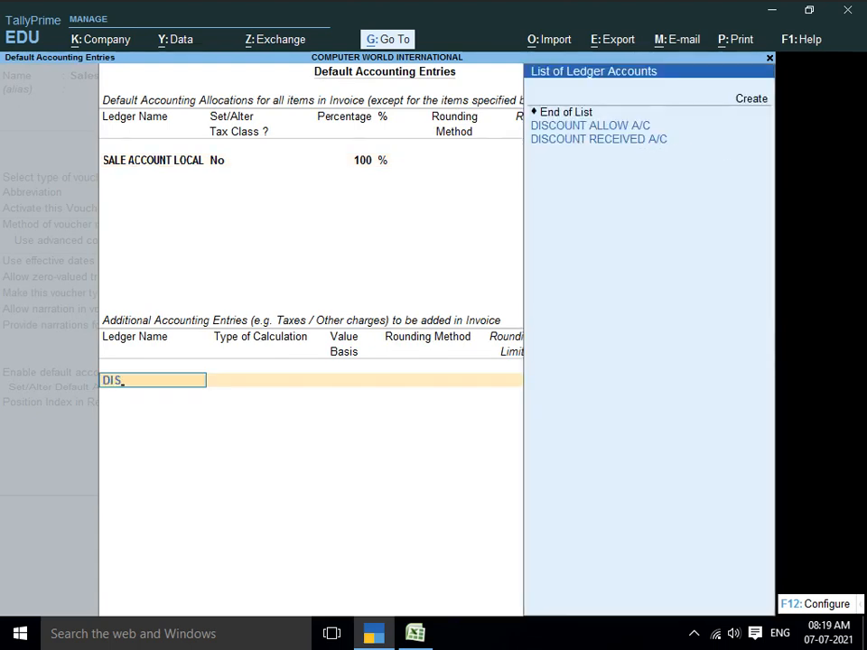
key("Return")
key("Down")
key("Down")
key("Down")
key("Down")
key("Down")
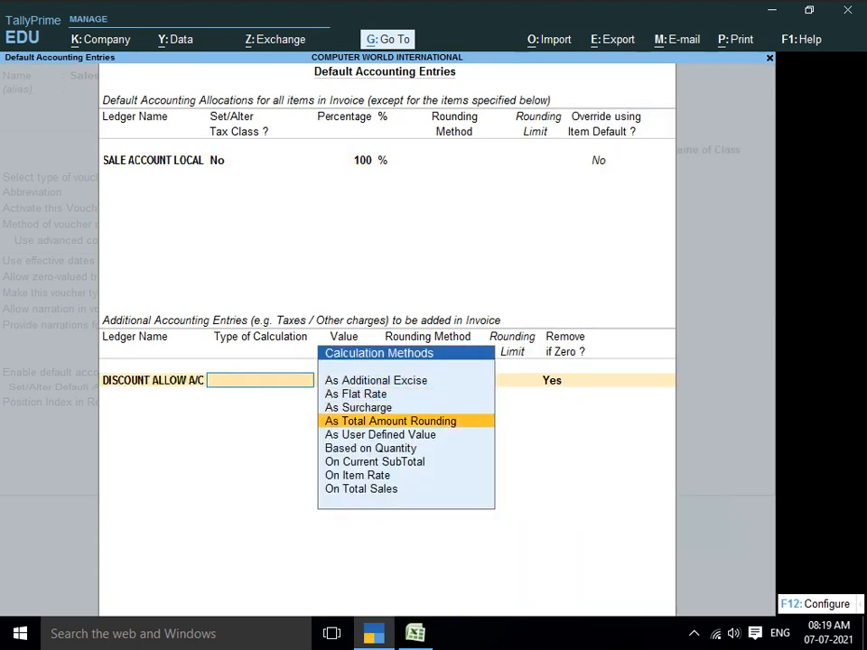
key("Down")
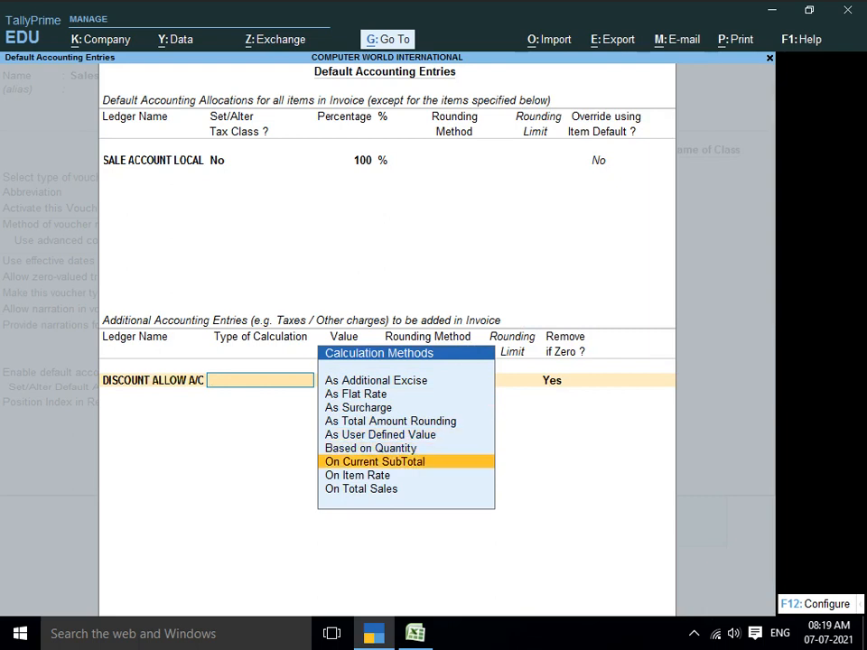
key("Return")
key("Return")
key("Return")
key("Return")
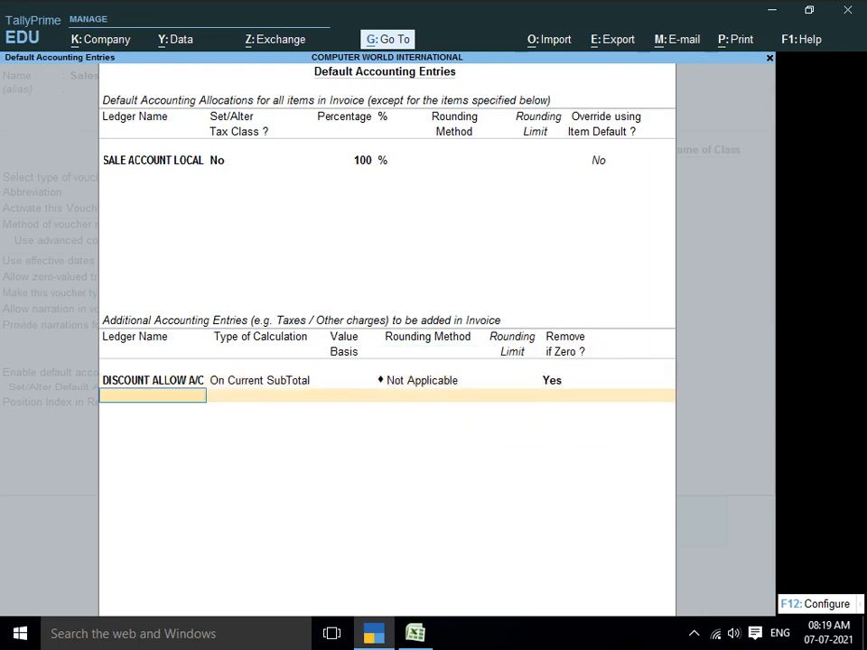
- Add FREIGHT AND FORWADING CHARGES as an additional entry calculated As Flat Rate, rounding Not Applicable and removed if zero
type("FRE")
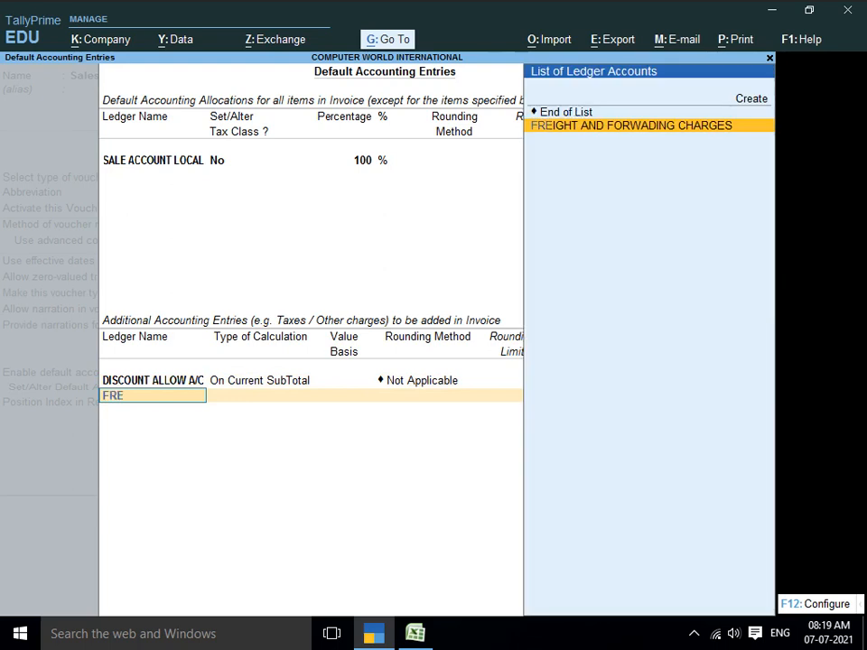
key("Return")
key("Down")
key("Down")
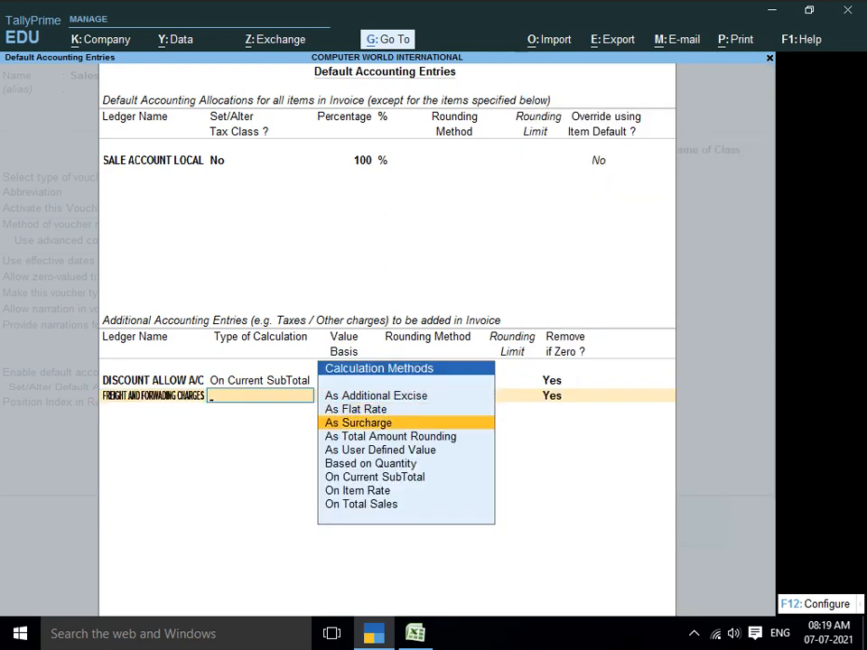
key("Up")
key("Return")
key("Return")
key("Return")
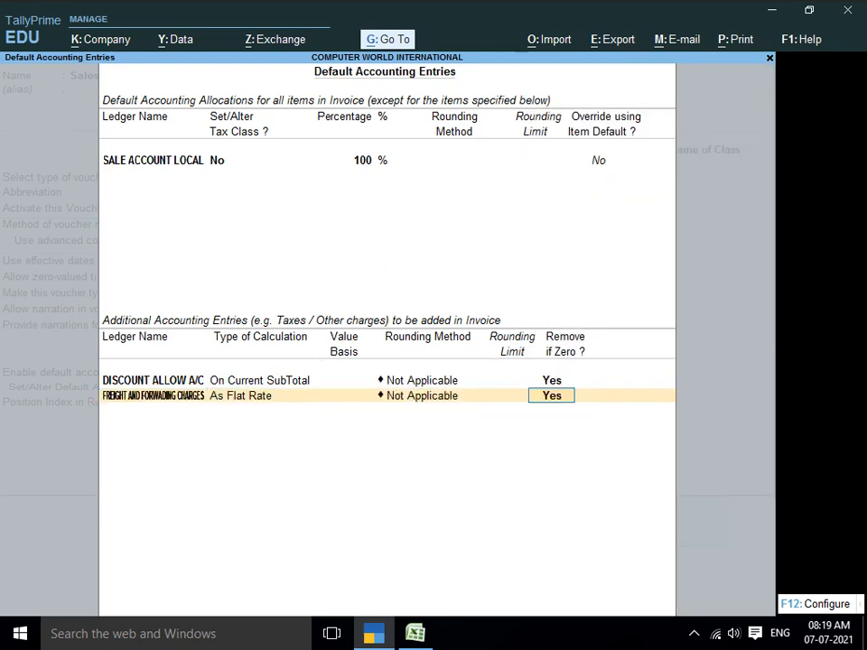
key("Return")
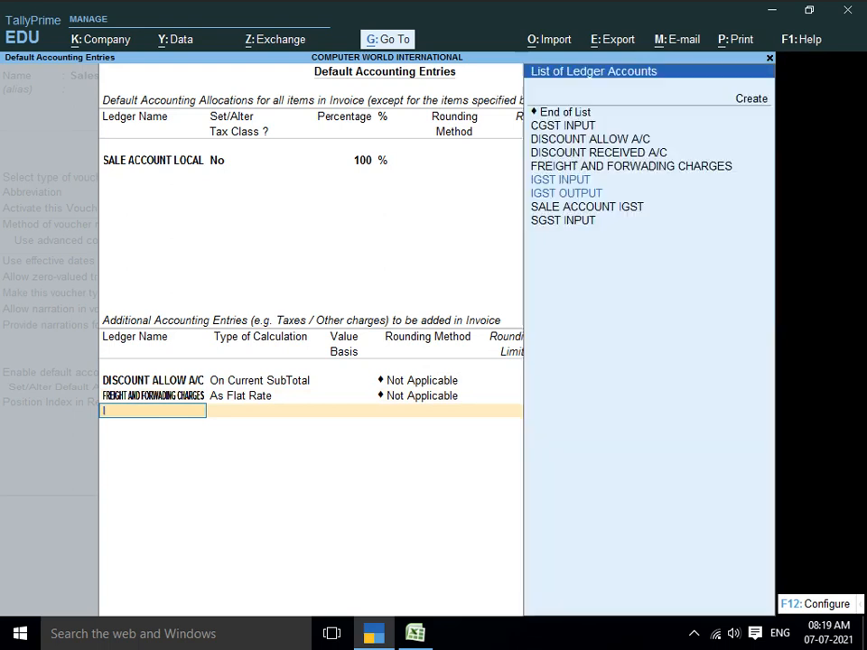
- Add IGST OUTPUT as the third additional accounting entry, with Remove if Zero set to Yes
type("IGST")
key("Down")
key("Down")
key("Return")
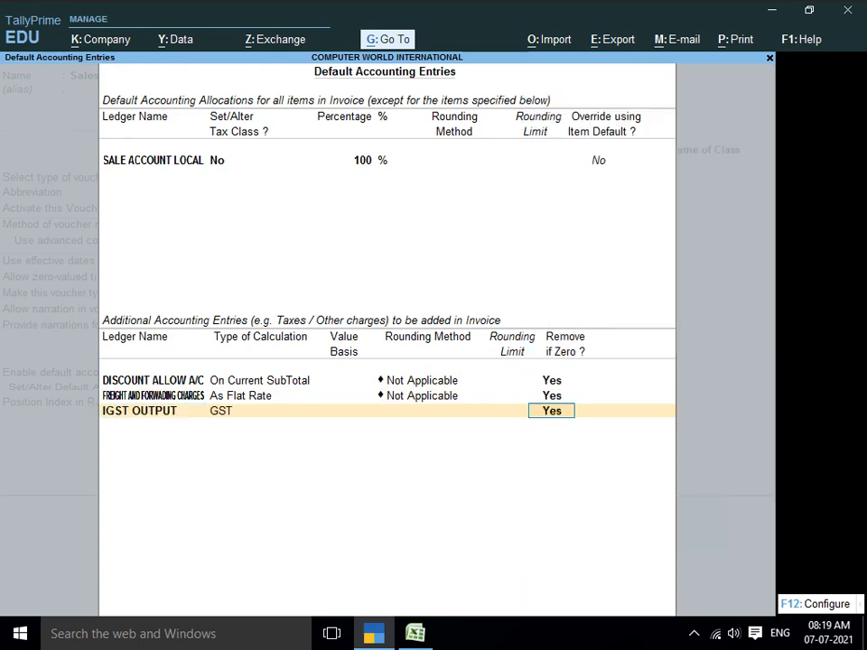
key("Return")
- Add CGST OUTPUT and SGST OUTPUT below IGST OUTPUT, both removed if zero
type("SG")
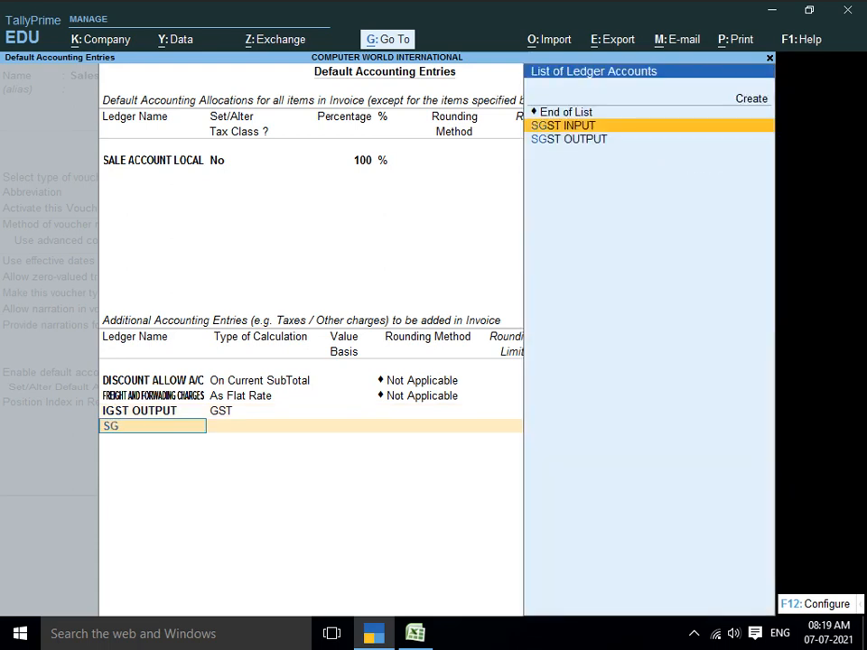
key("BackSpace")
key("BackSpace")
type("CGS")
key("Down")
key("Return")
key("Return")
type("SG")
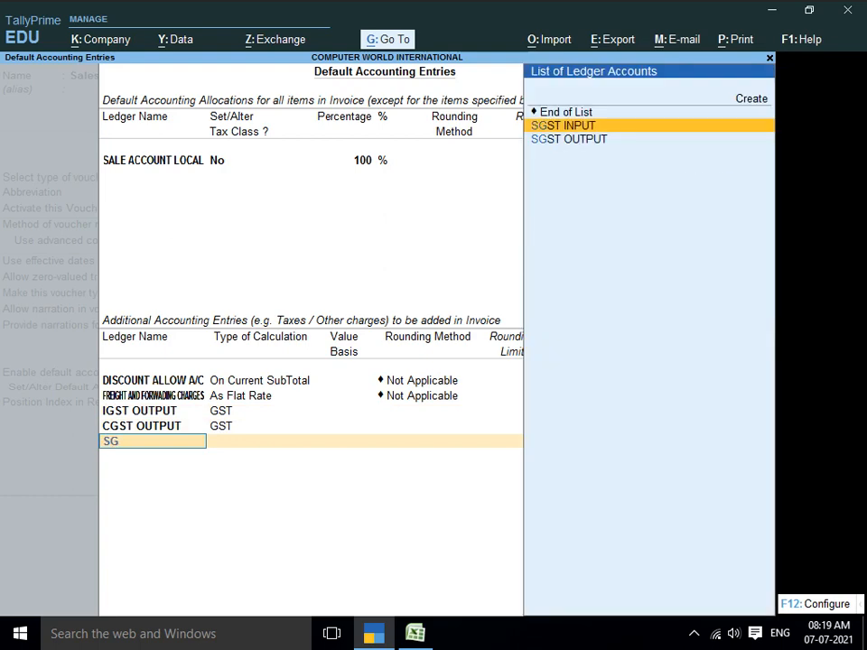
key("Down")
key("Return")
key("Return")
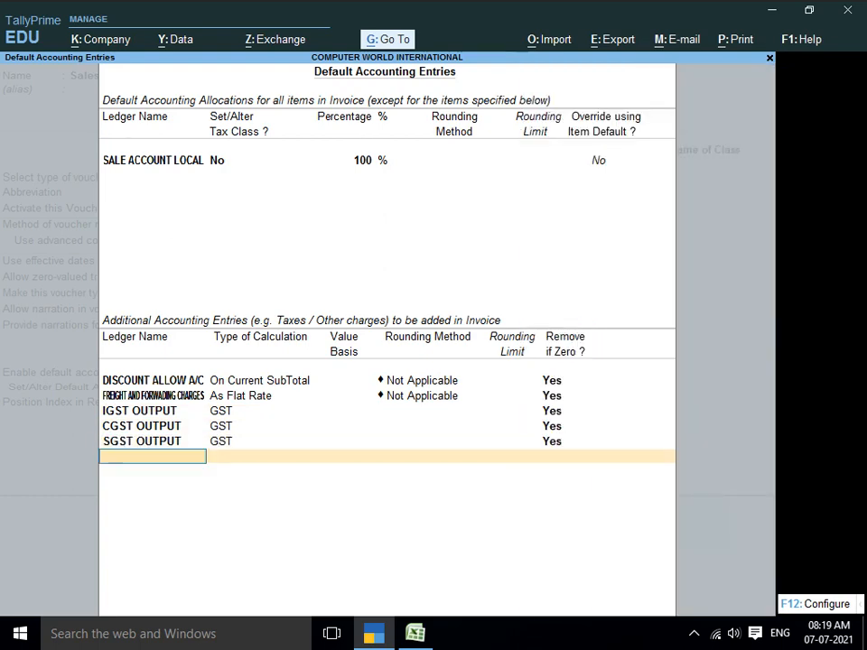
- Finish the default accounting entries, keep the default bank as Not Applicable and save the Sales voucher type
key("Return")
key("Return")
key("Return")
key("Return")
key("Return")
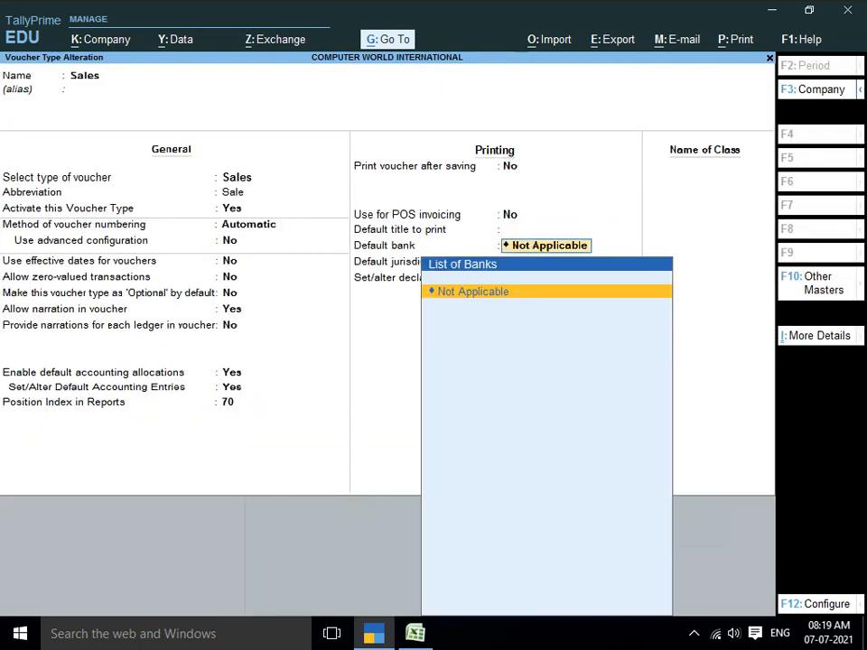
key("Return")
key("Return")
key("Return")
key("Return")
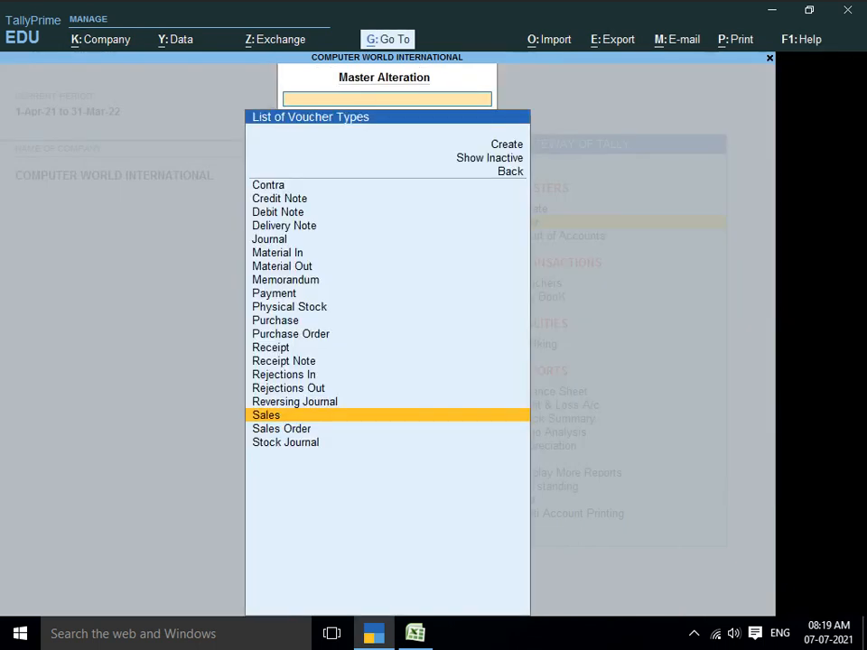
- Leave master alteration and start a new Purchase voucher dated 1-Apr-21
key("Escape")
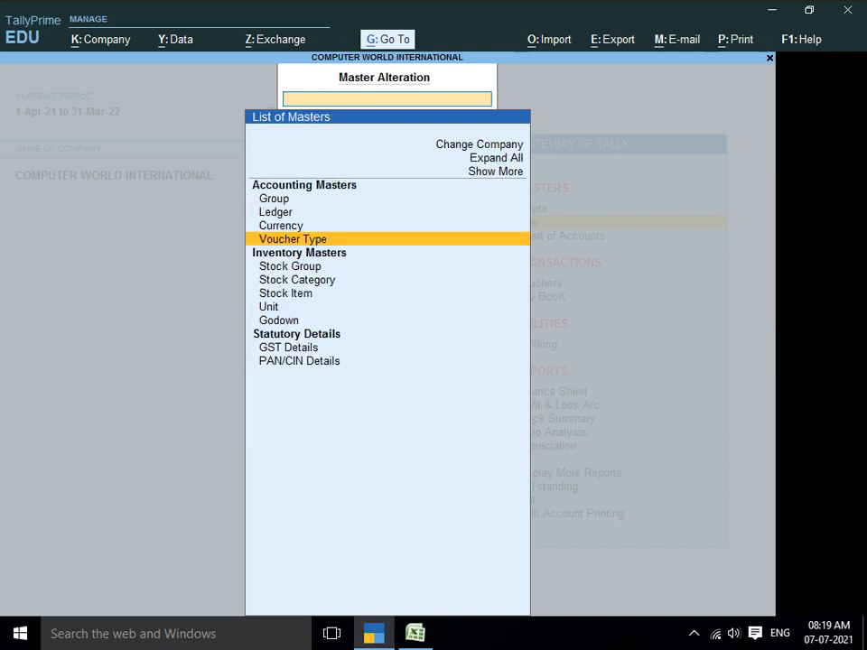
key("Escape")
key("Down")
key("Down")
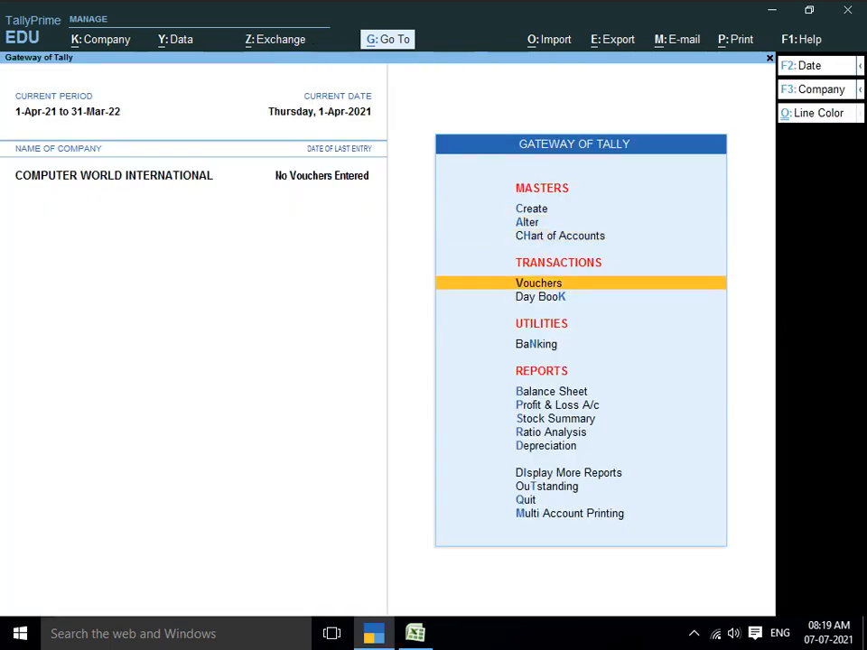
key("Return")
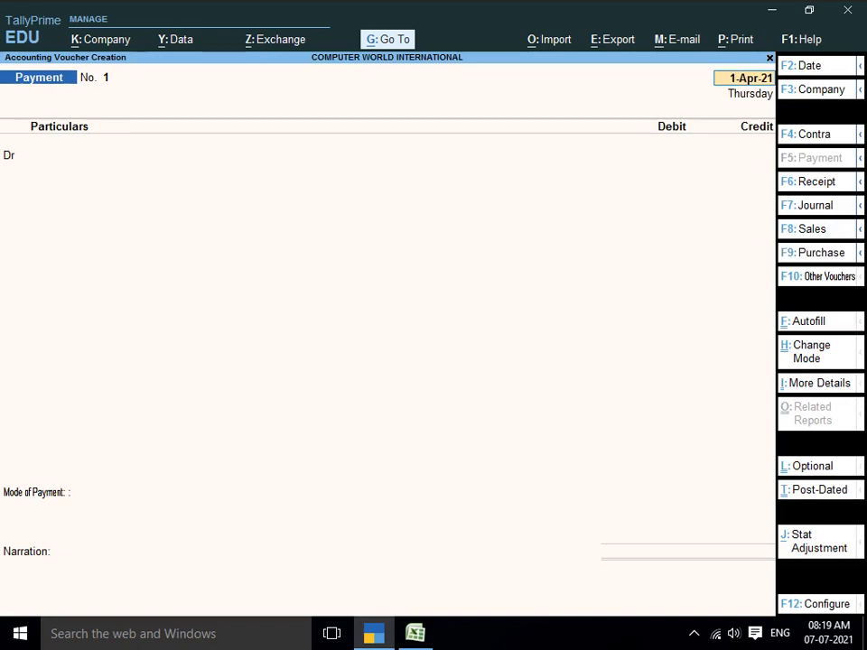
key("F9")
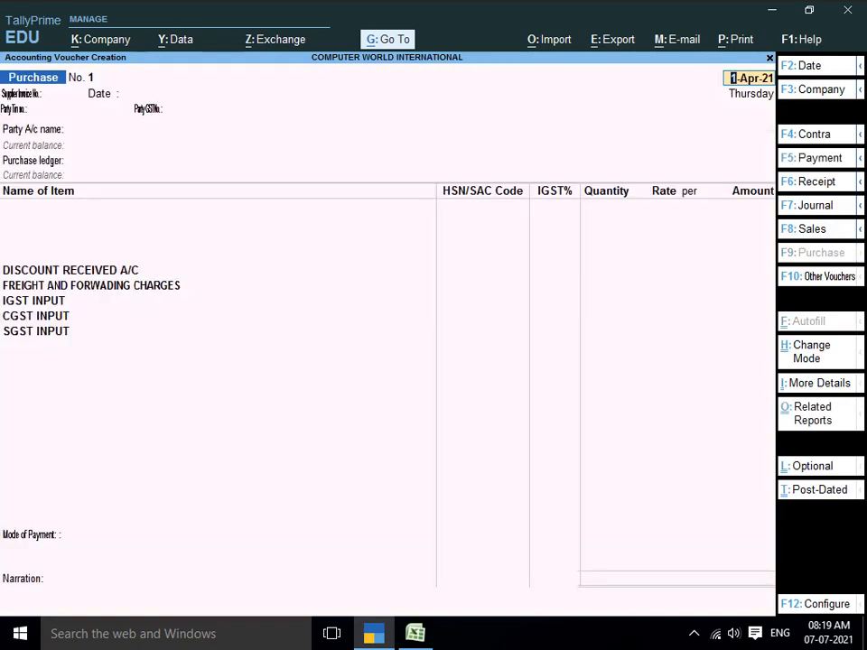
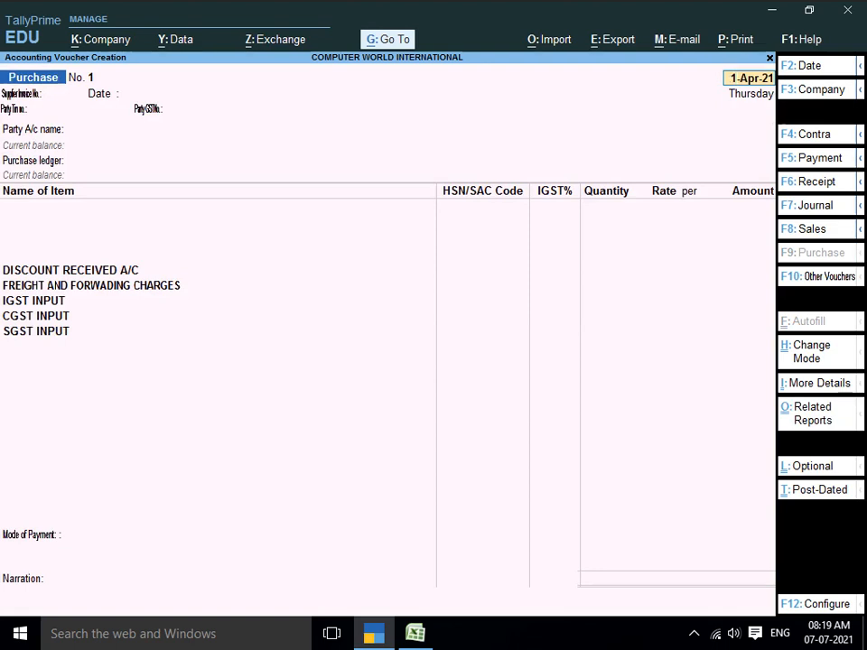
key("Return")
- Consult the Purchases sheet of the 1.Project workbook in Excel, then enter supplier invoice number 1 dated 1-Apr-21 in TallyPrime's purchase voucher
key("alt+Tab")
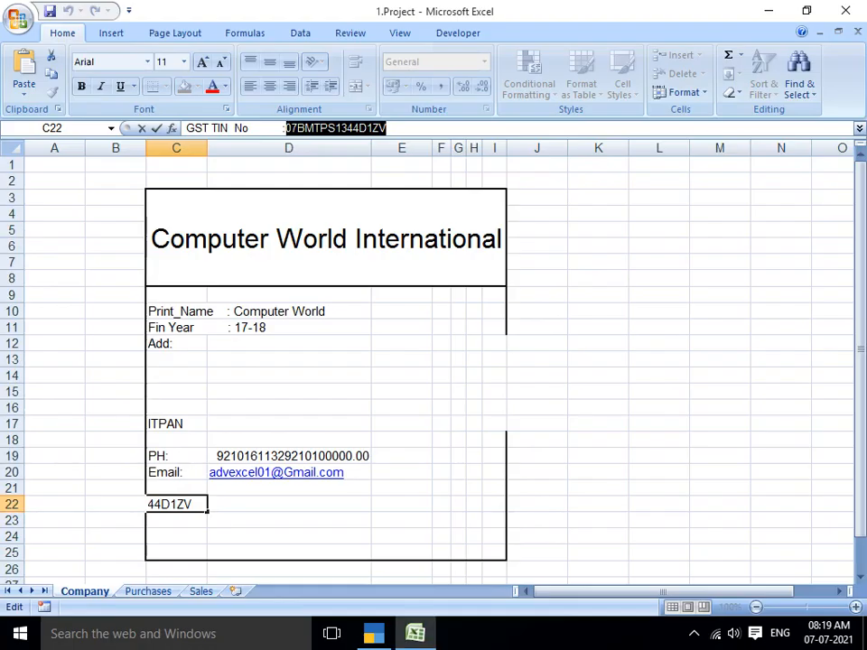
left_click(148, 592)
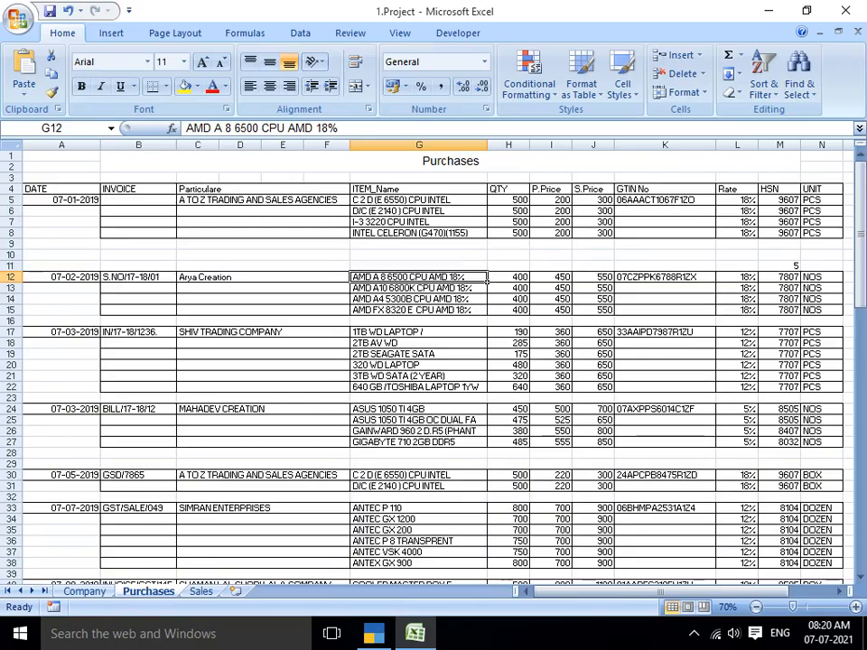
key("alt+Tab")
type("1")
key("Return")
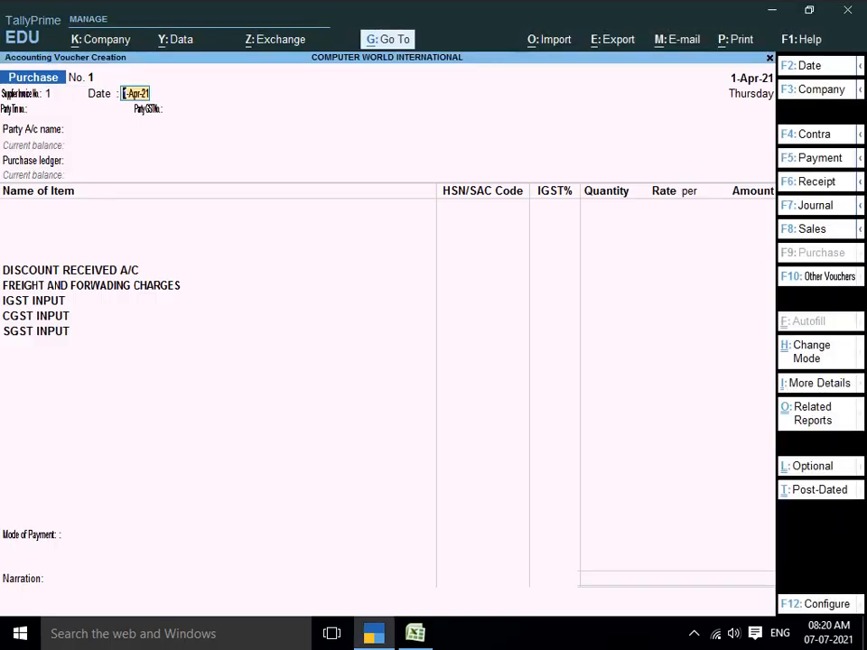
key("Return")
- Copy supplier name A TO Z TRADING AND SALES AGENCIES from Excel's Purchases sheet and use it to name a new party ledger in TallyPrime
key("alt+Tab")
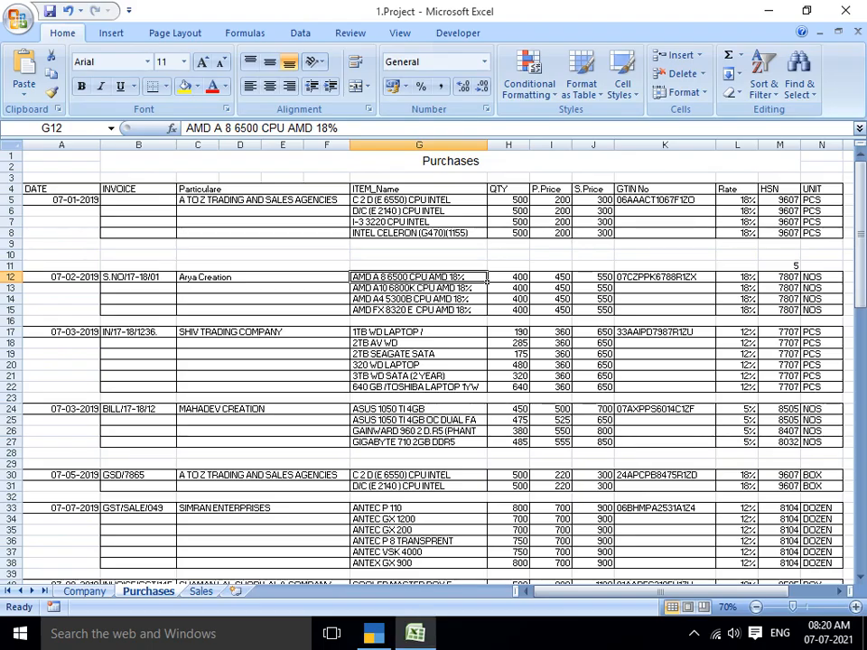
left_click(262, 200)
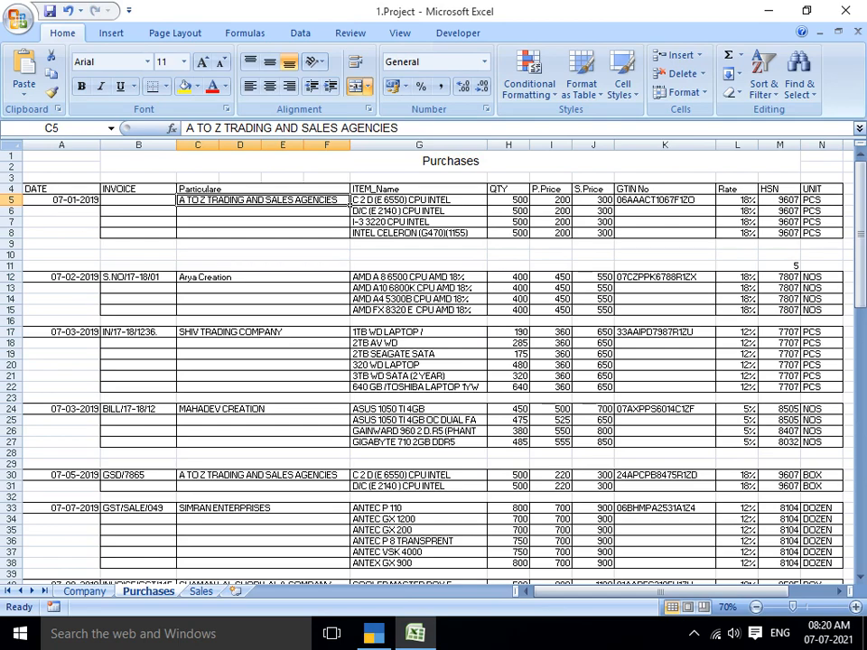
key("alt+Tab")
key("alt+Tab")
left_click(348, 222)
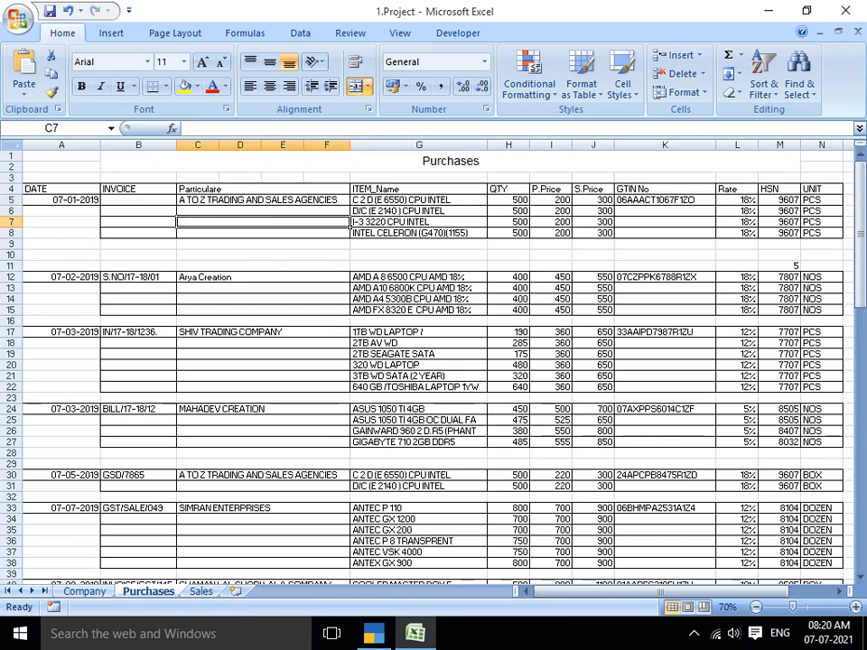
left_click(347, 200)
key("ctrl+c")
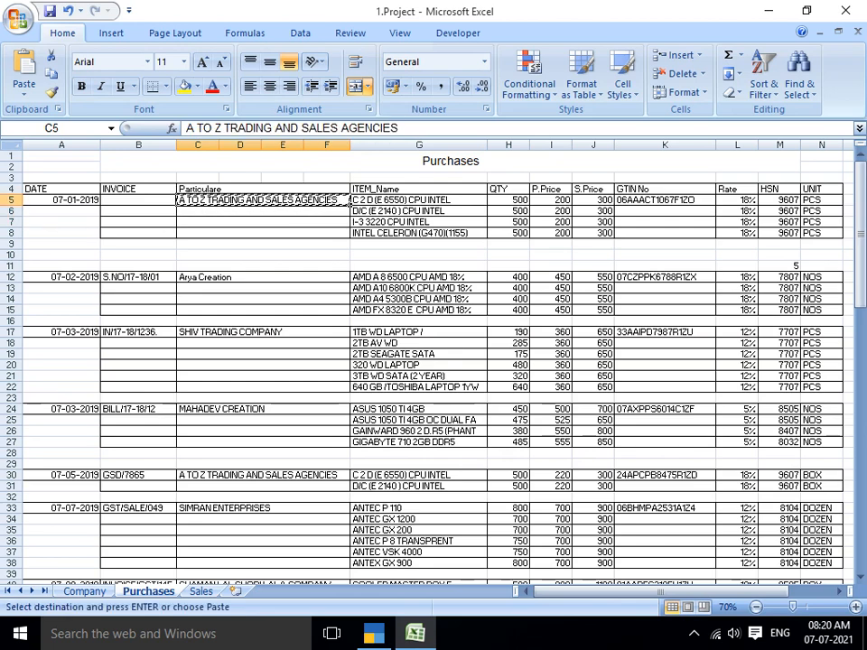
key("alt+Tab")
key("alt+c")
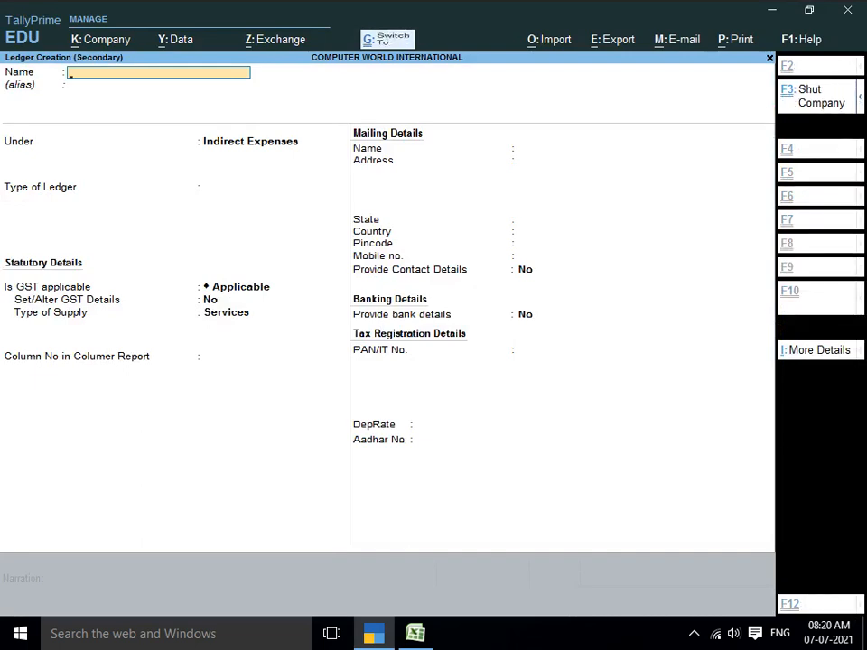
key("ctrl+alt+v")
key("Return")
key("Return")
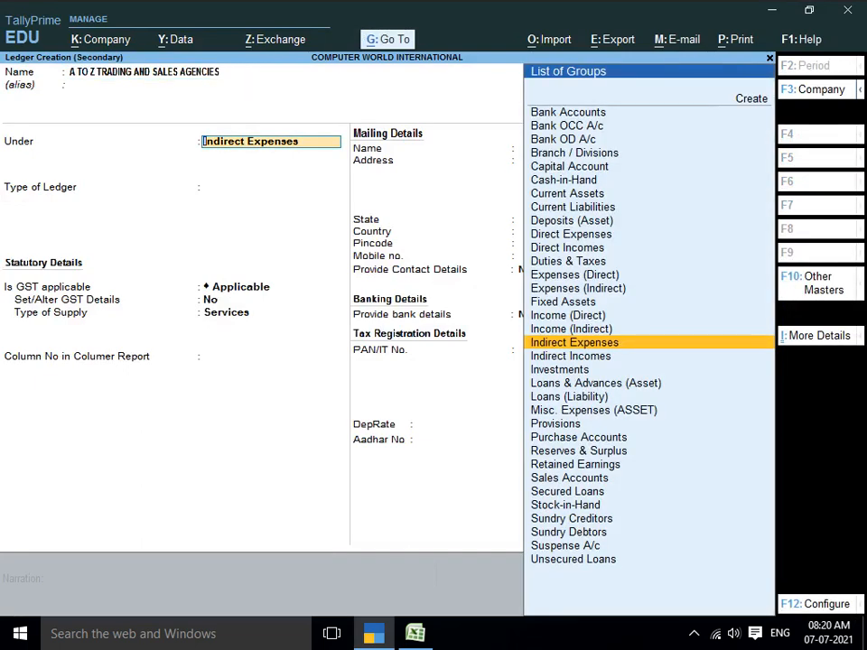
- Place the new ledger under Sundry Creditors, keeping bill-by-bill balances at Yes and the credit days check at No
type("SUN")
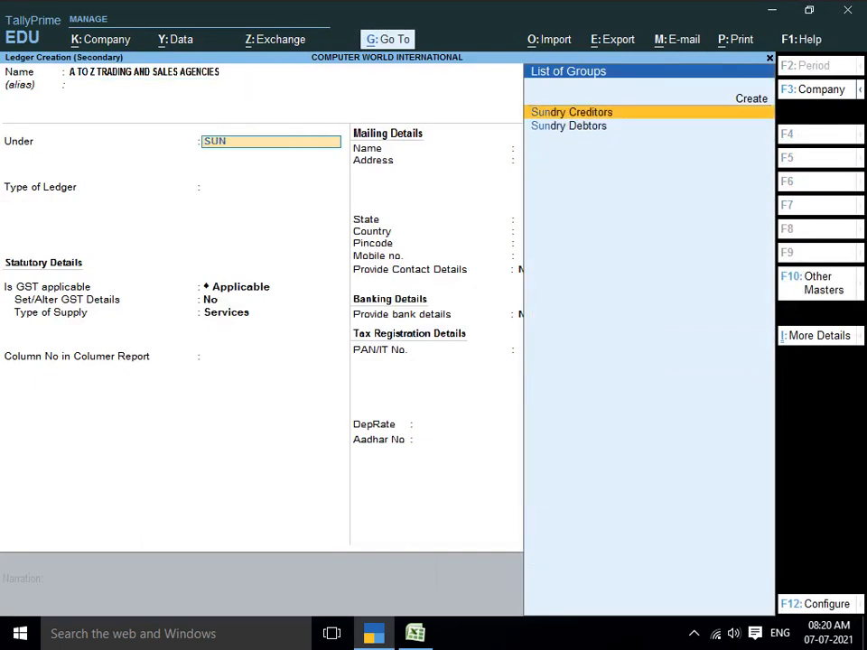
key("Return")
key("Return")
key("Return")
key("Return")
key("Return")
key("Return")
key("Return")
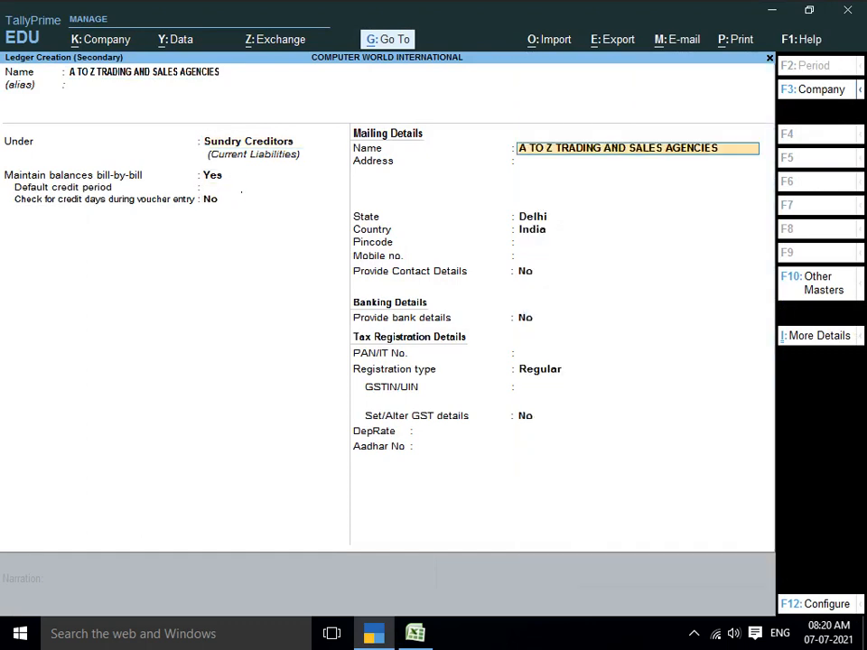
- Set the supplier's state to Haryana and country to India, keeping the registration type Regular
key("Return")
key("Return")
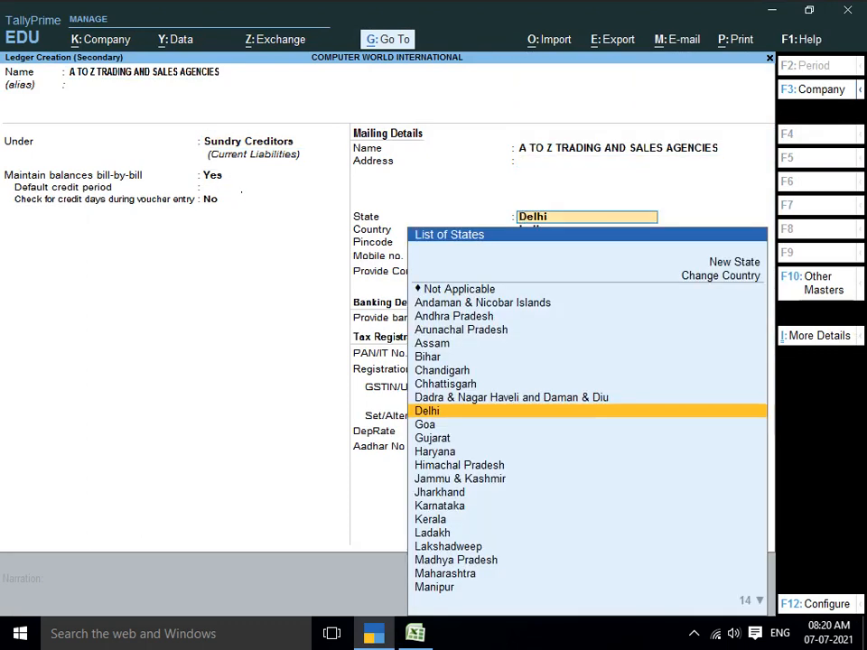
type("HARY")
key("Return")
key("Return")
key("Return")
key("Return")
key("Return")
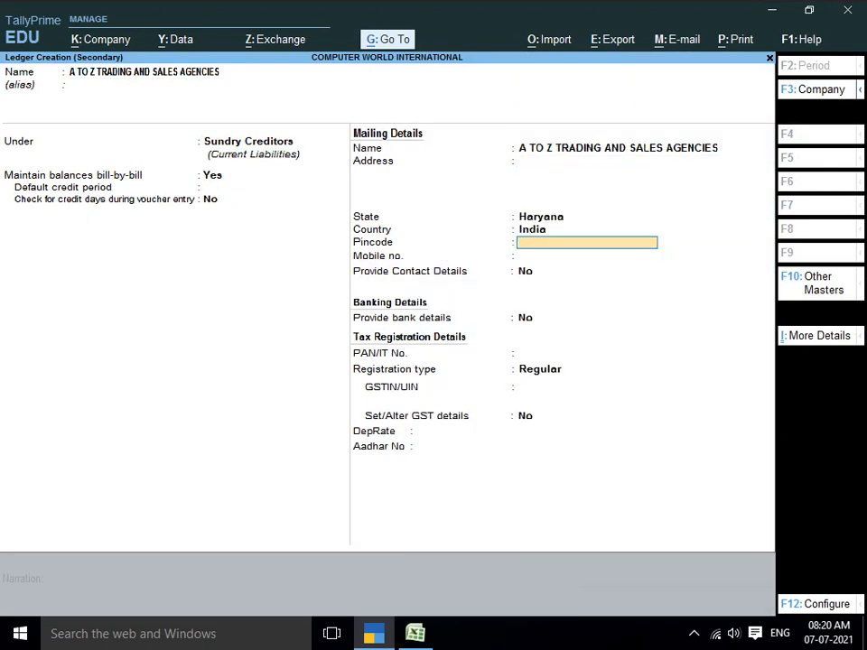
key("Return")
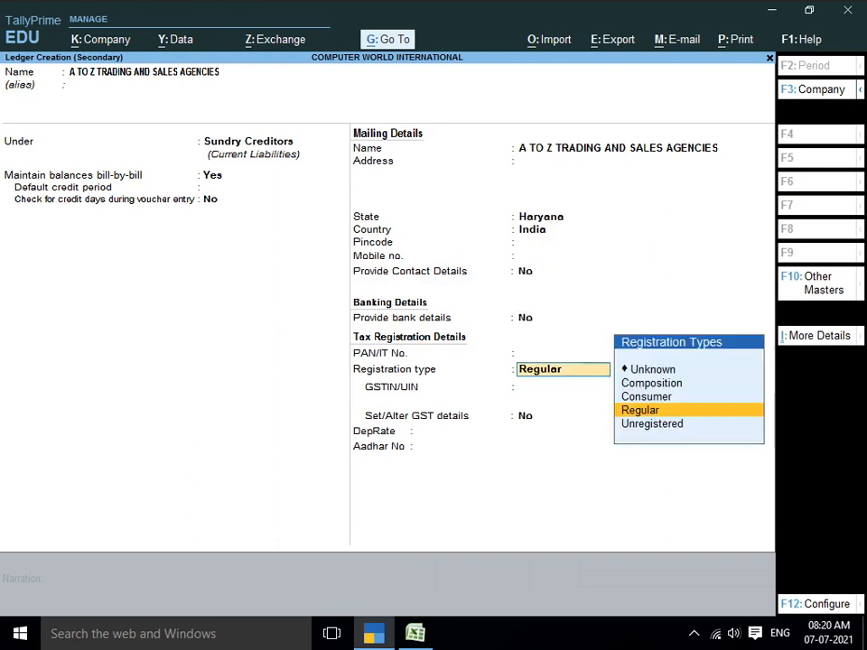
key("Return")
key("Return")
key("Return")
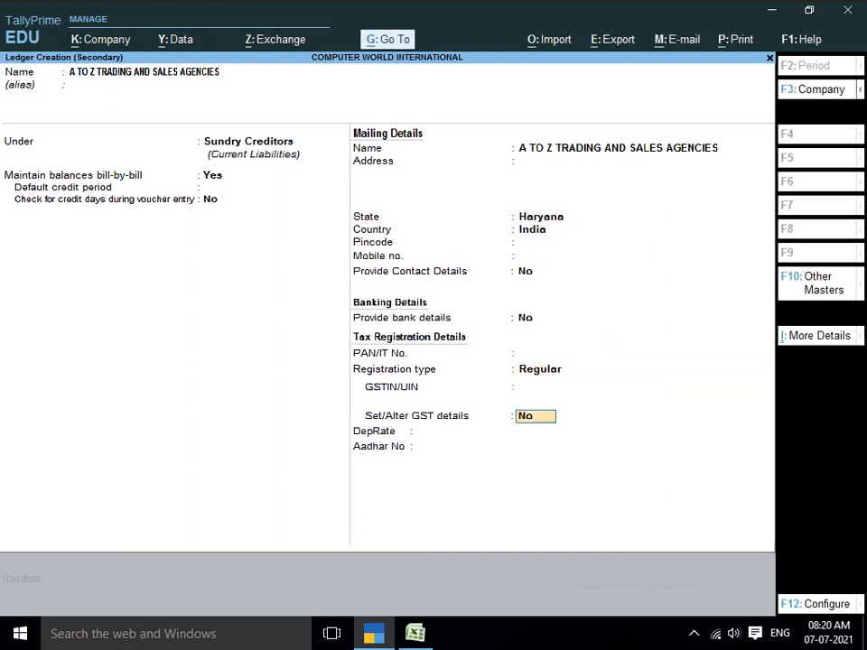
- Copy the supplier's GSTIN from the first purchase row in Excel into the TallyPrime ledger's GSTIN/UIN field and save the ledger
key("BackSpace")
key("alt+Tab")
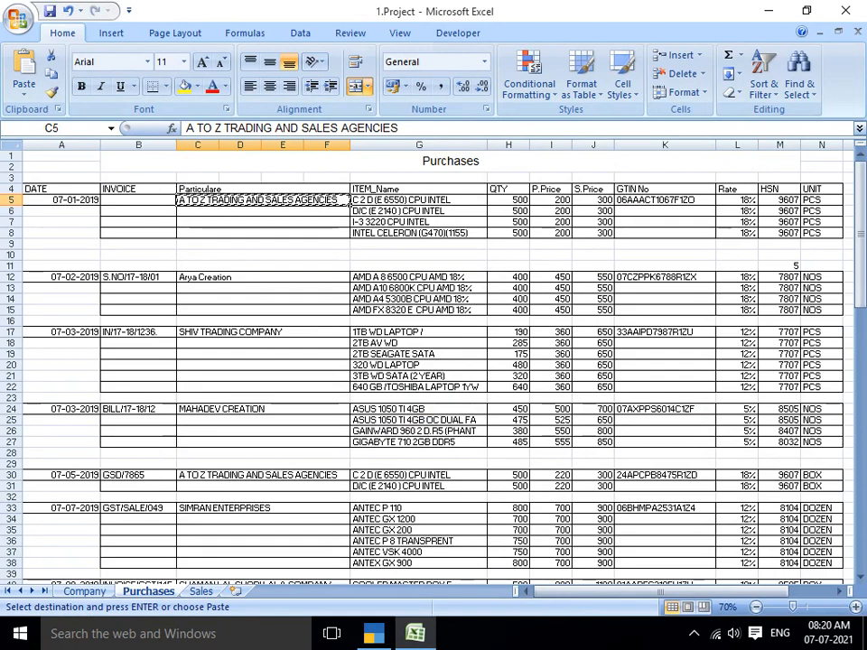
left_click(665, 199)
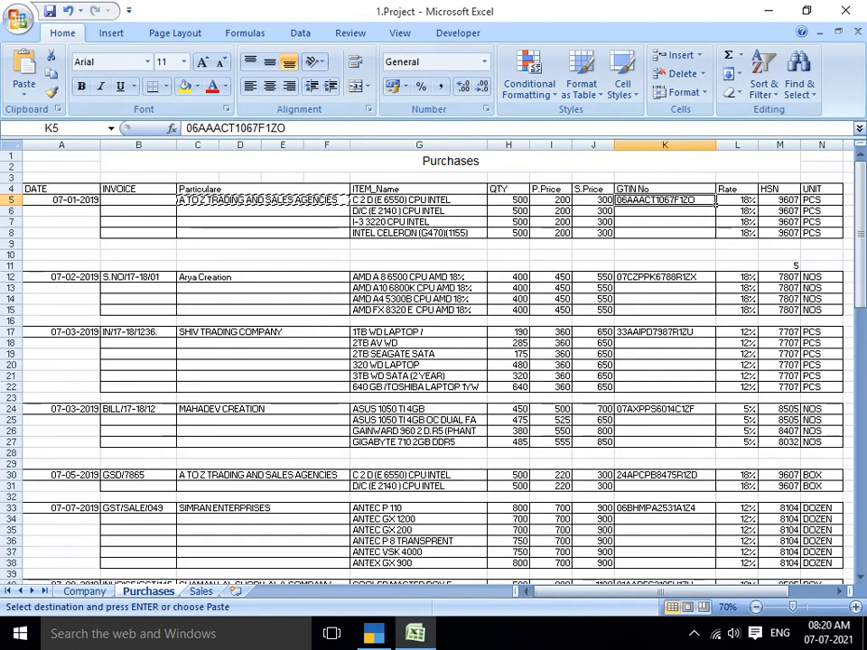
key("ctrl+c")
key("alt+Tab")
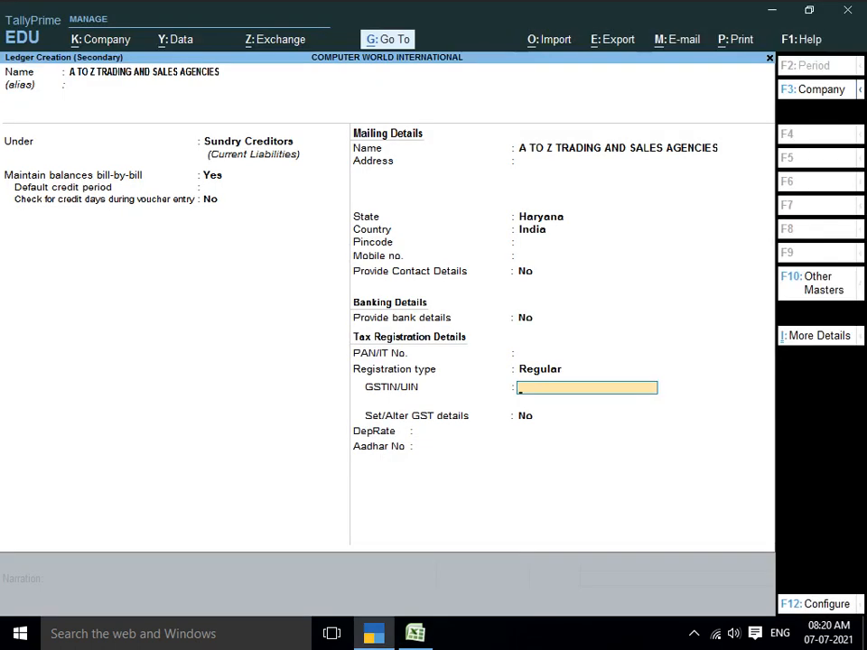
key("ctrl+alt+v")
key("Return")
key("Return")
key("Return")
key("Return")
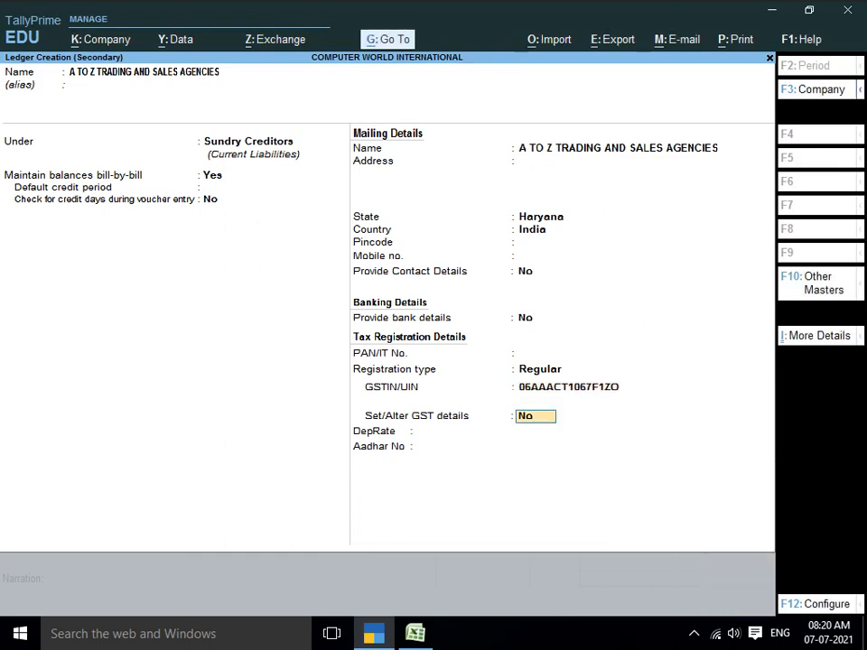
key("Return")
key("Return")
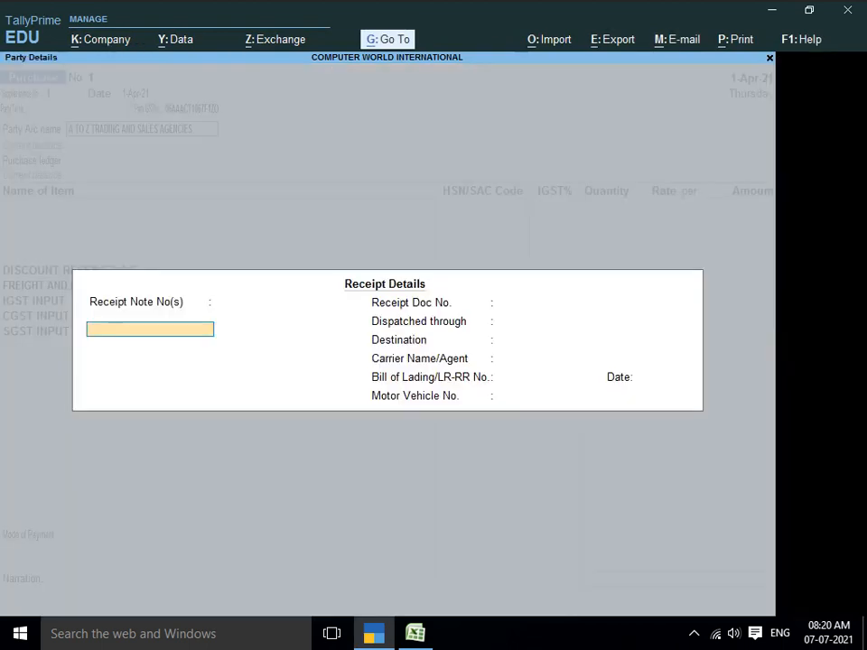
- Accept the receipt and party details and choose PURCHASE ACCOUNT IGST as the voucher's purchase ledger
key("ctrl+a")
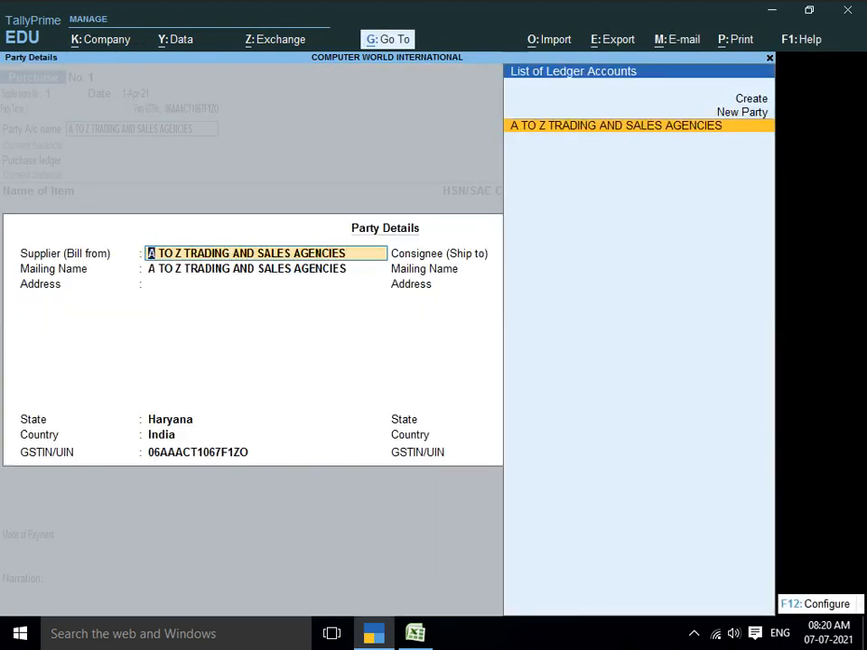
key("ctrl+a")
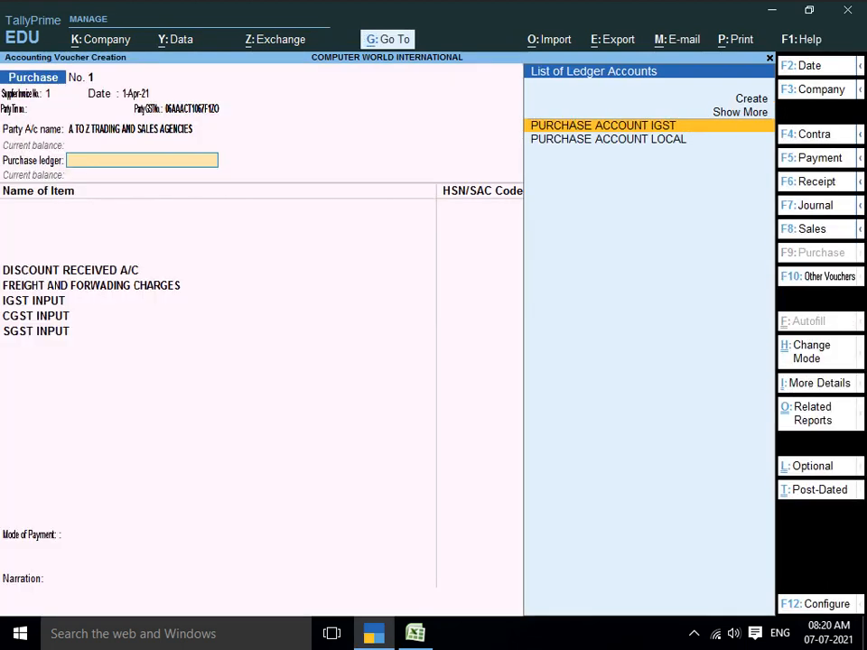
key("Down")
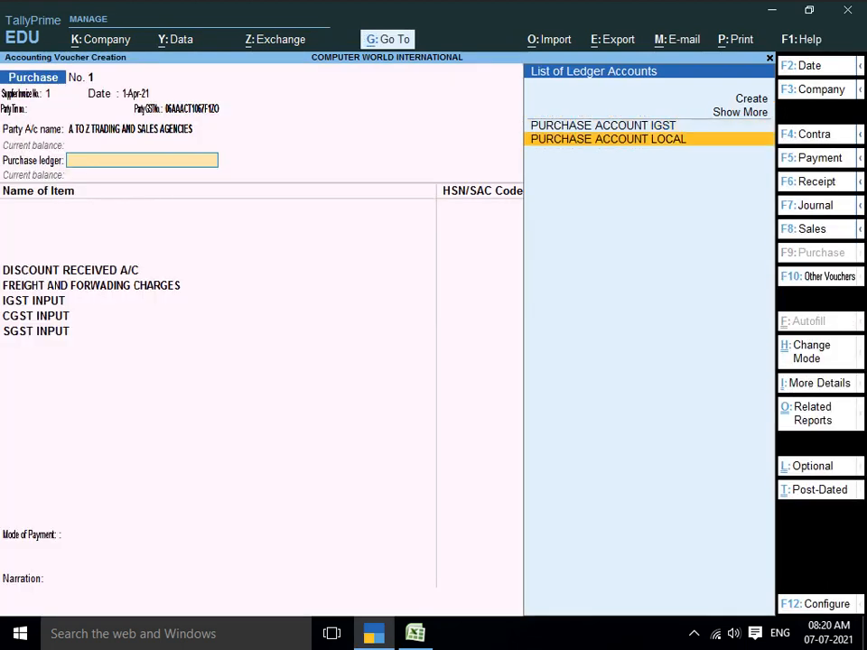
key("Up")
key("Down")
key("Up")
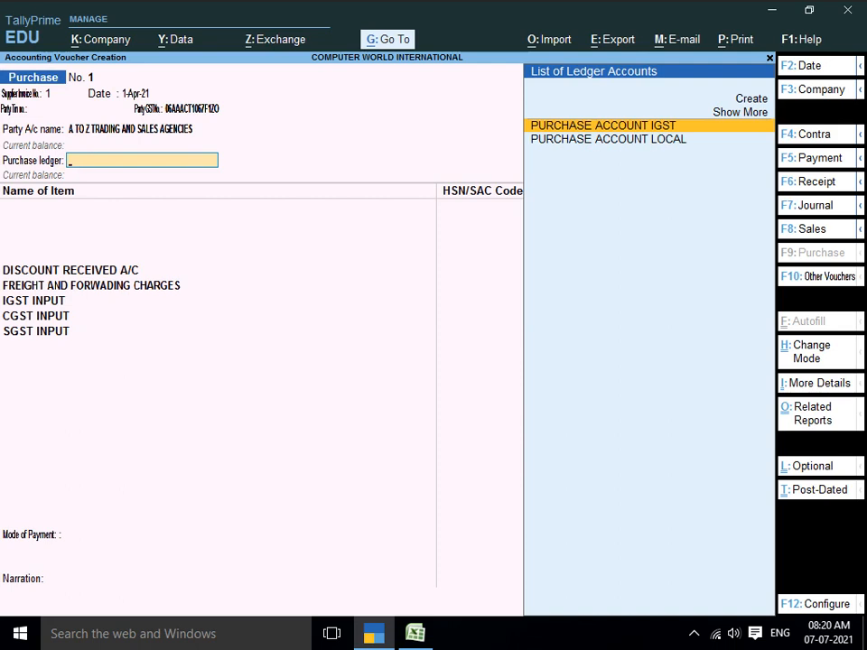
key("Down")
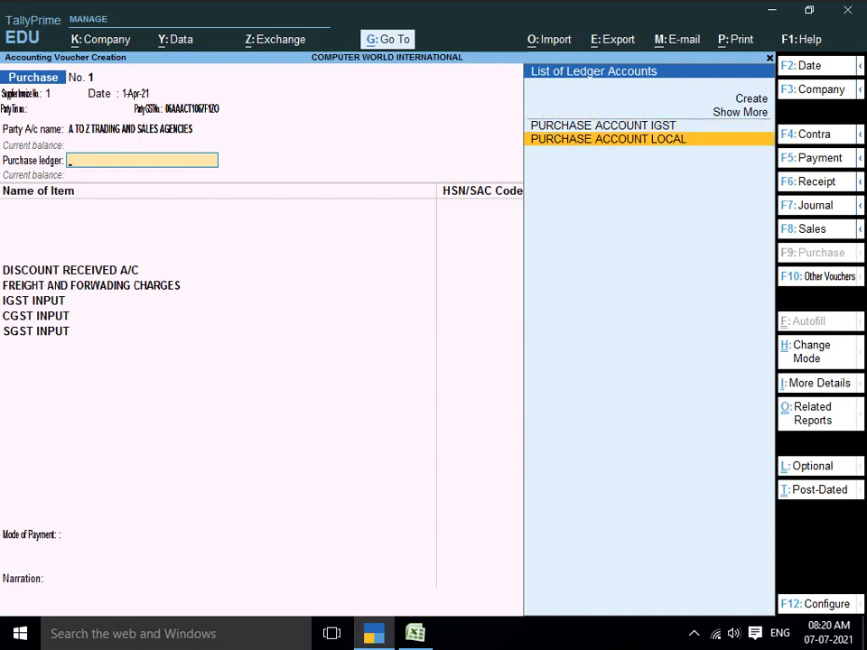
key("Up")
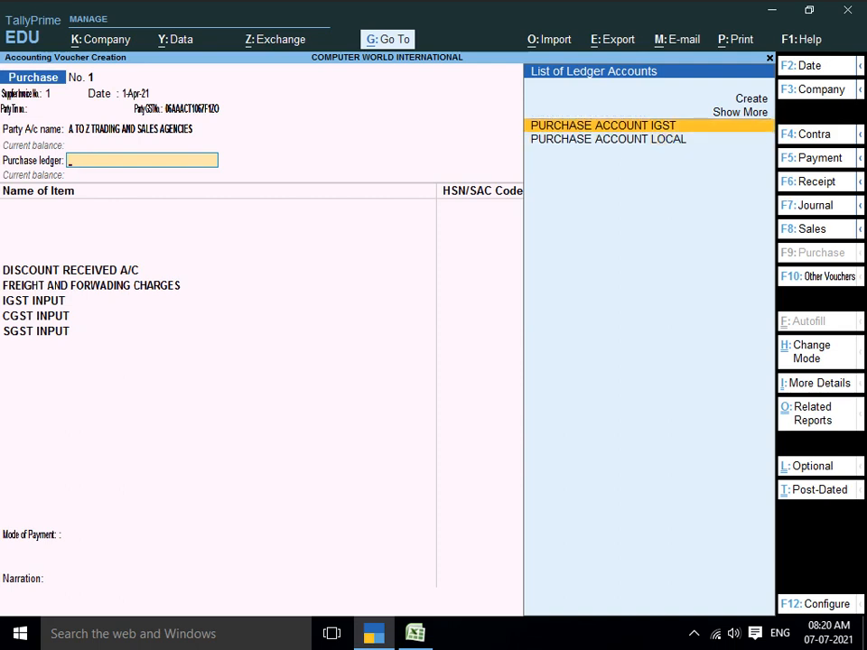
key("Return")
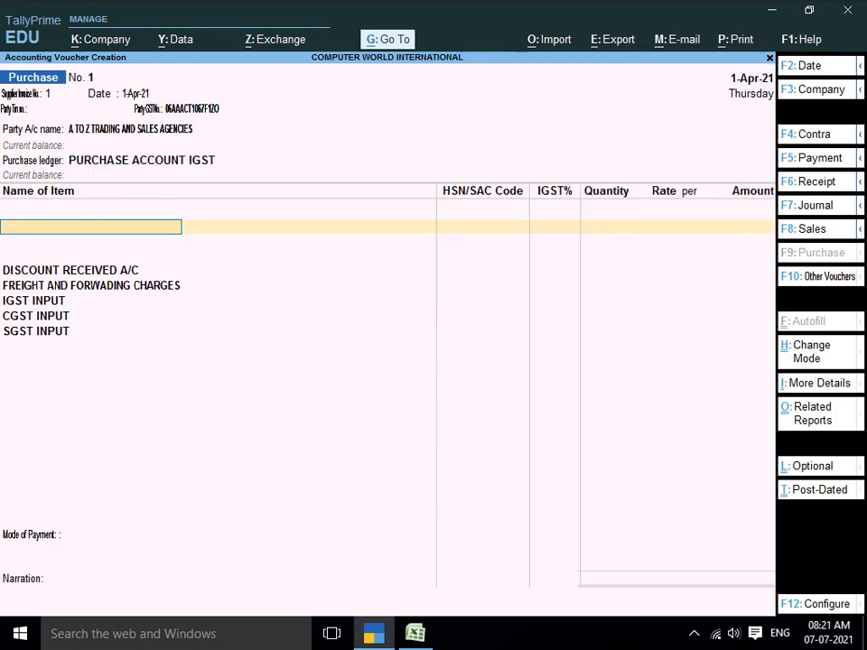
- Copy item name C 2 D (E 6550) CPU INTEL from Excel and create a stock item with it under Primary in TallyPrime
key("alt+Tab")
left_click(418, 201)
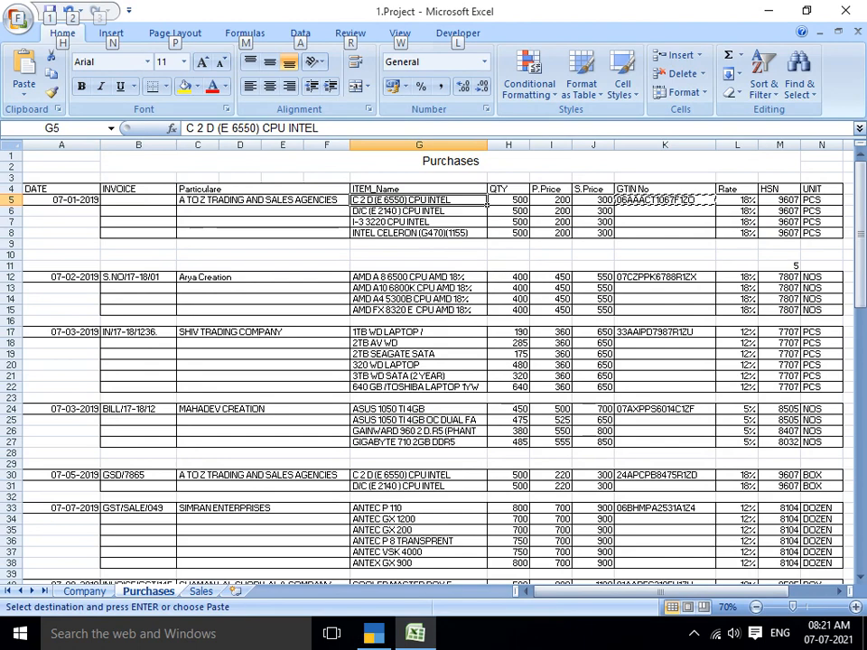
key("alt")
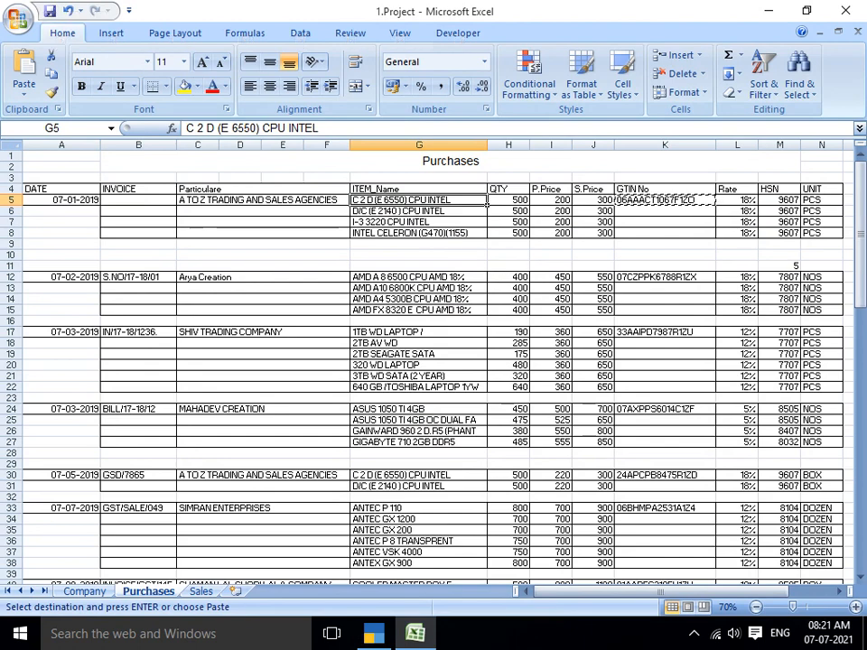
key("alt+Tab")
key("alt+c")
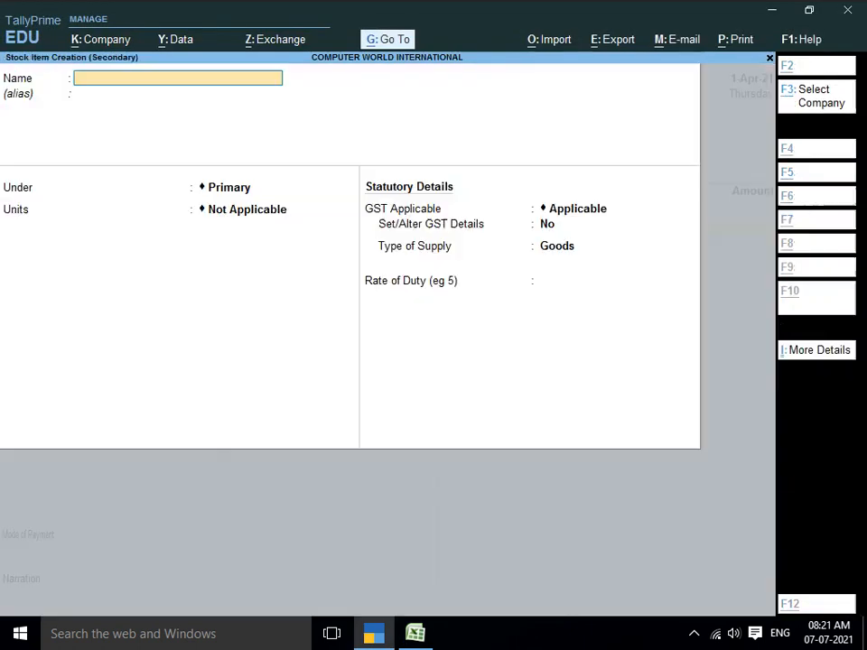
key("ctrl+alt+v")
key("Return")
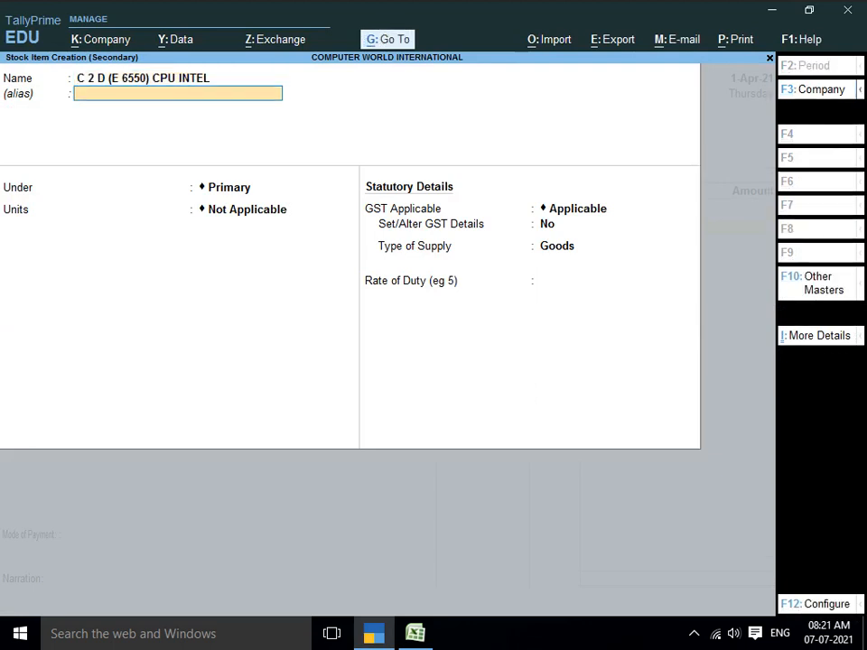
key("Return")
key("Return")
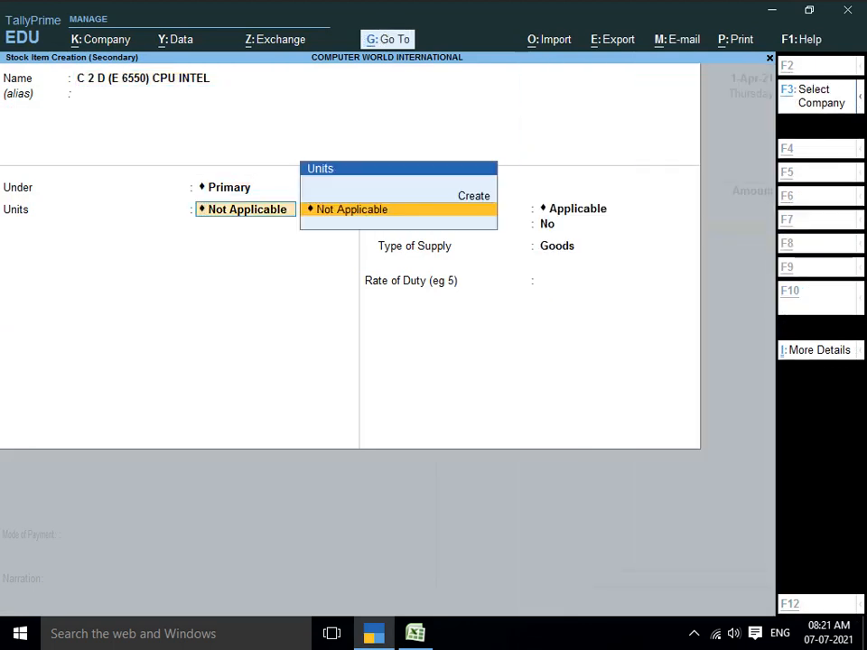
- Create the simple unit PCS with formal name PIECES, UQC PCS-PIECES and 0 decimal places, and assign it to the stock item
key("alt+c")
type("PC")
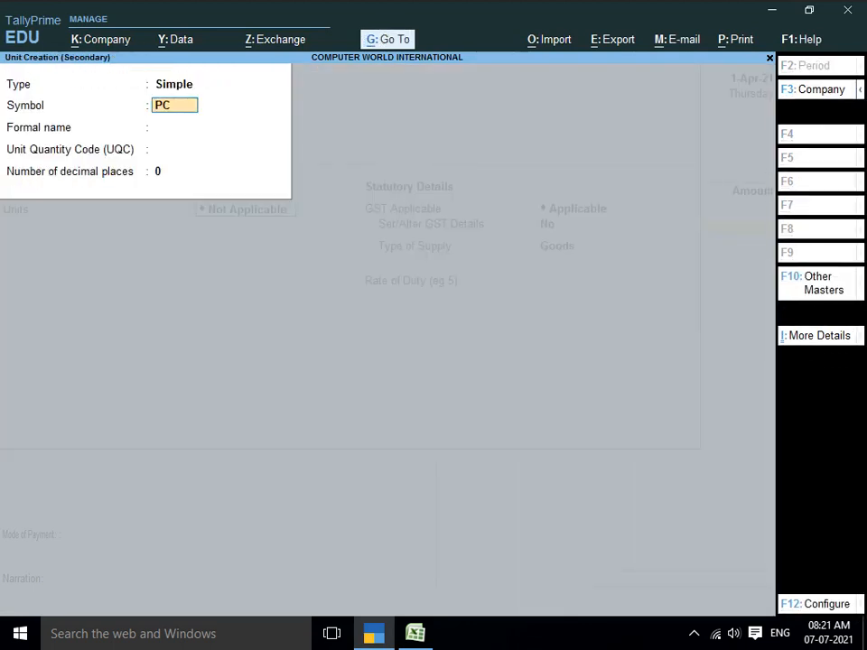
type("S")
key("Return")
type("P")
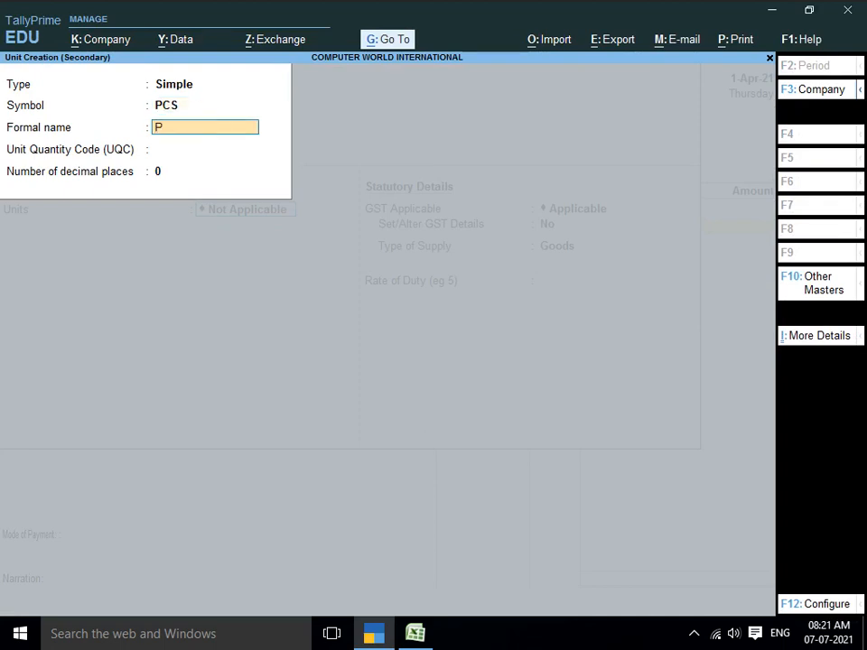
type("IECES")
key("Return")
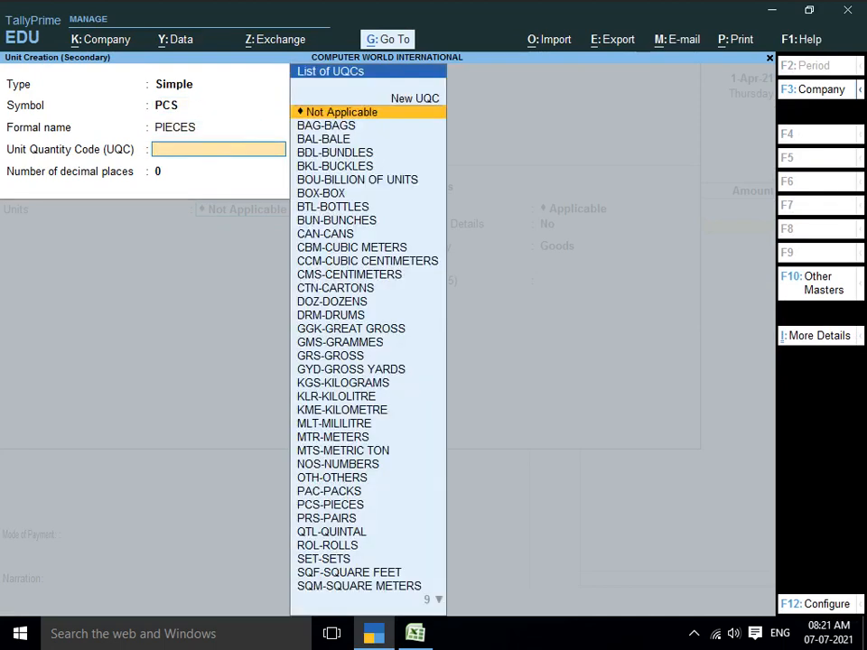
type("PCS")
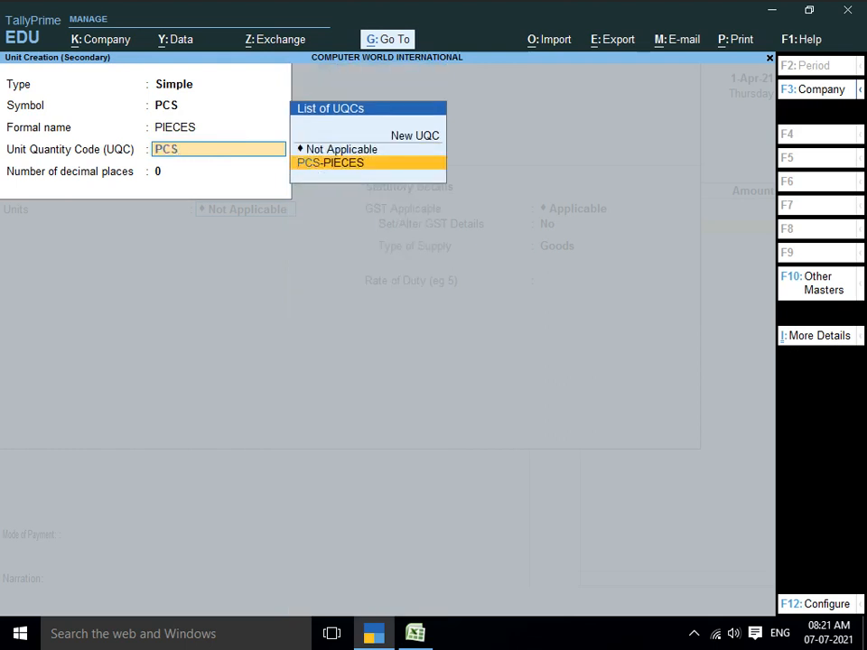
key("Return")
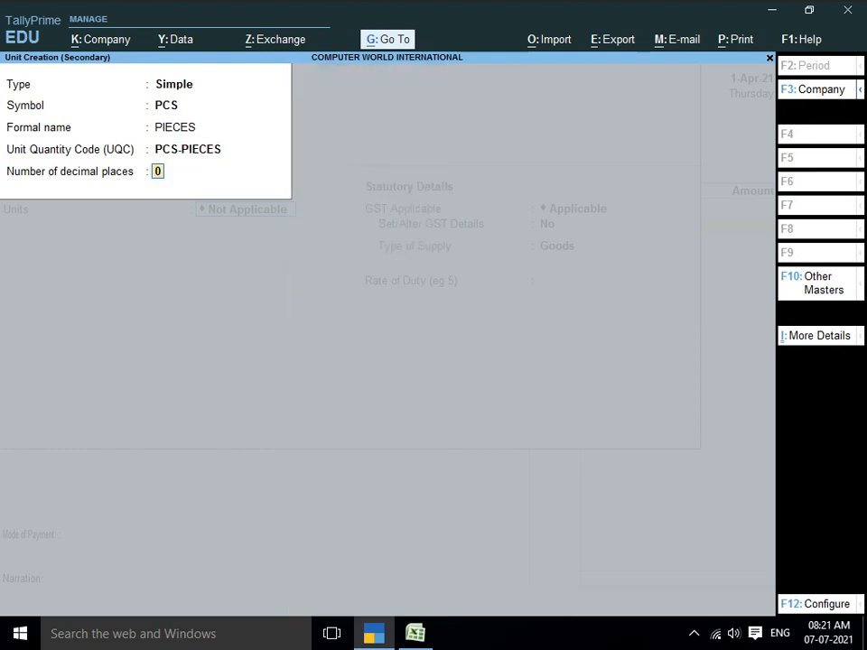
key("Return")
key("Return")
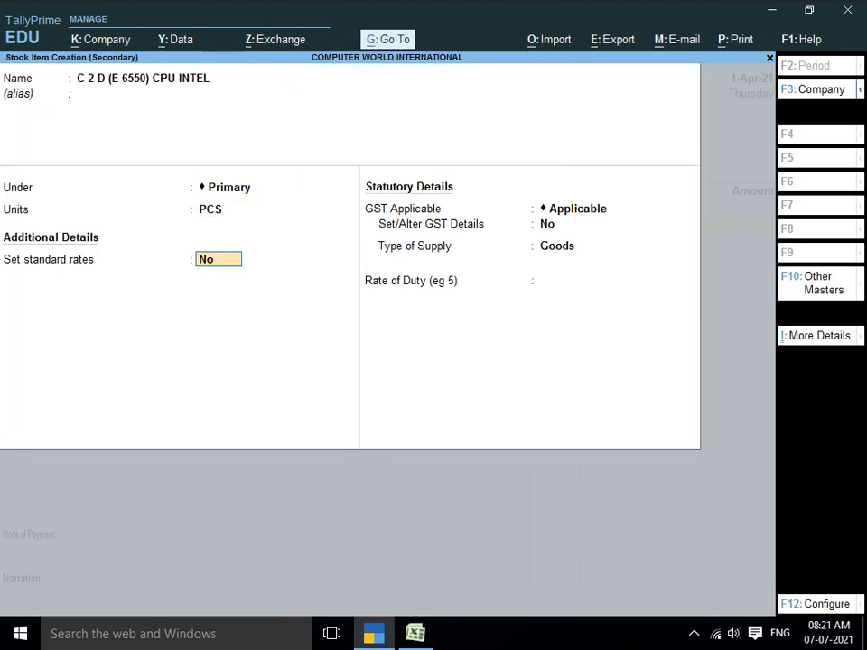
- Enable standard rates for the stock item and, checking the Excel prices, set standard cost 200 and selling price 300 per PCS from 1-Apr-21
type("Y")
key("Return")
key("Return")
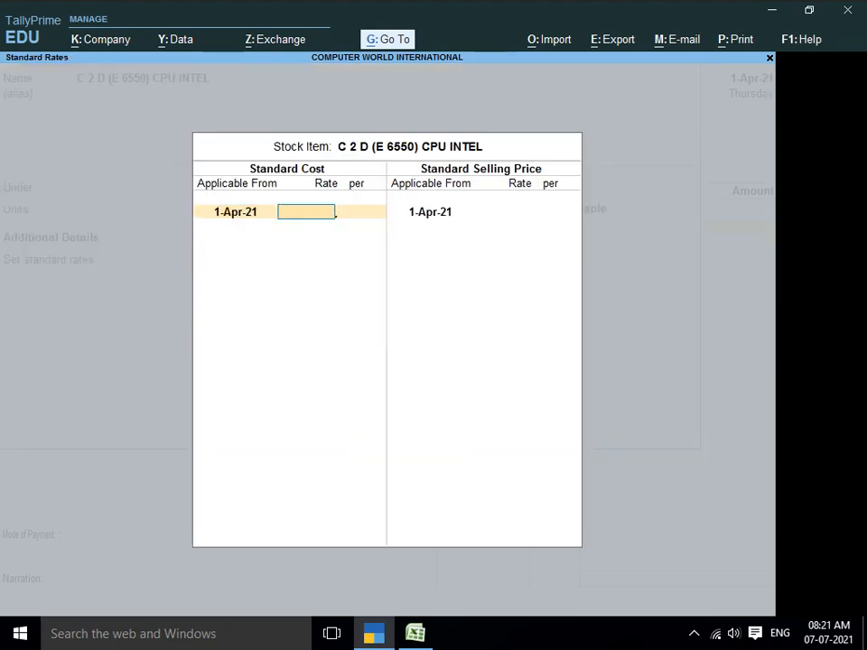
key("alt+Tab")
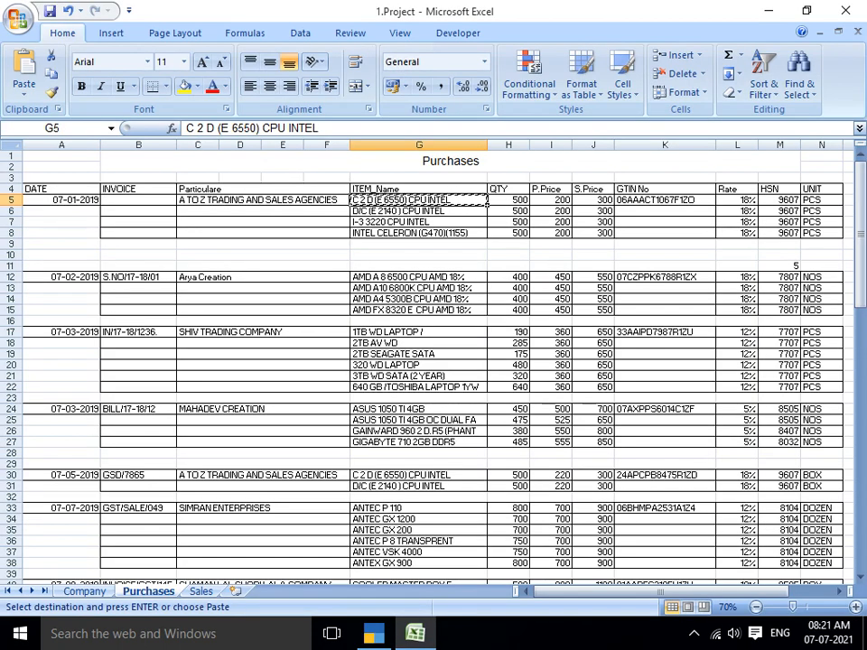
key("alt+Tab")
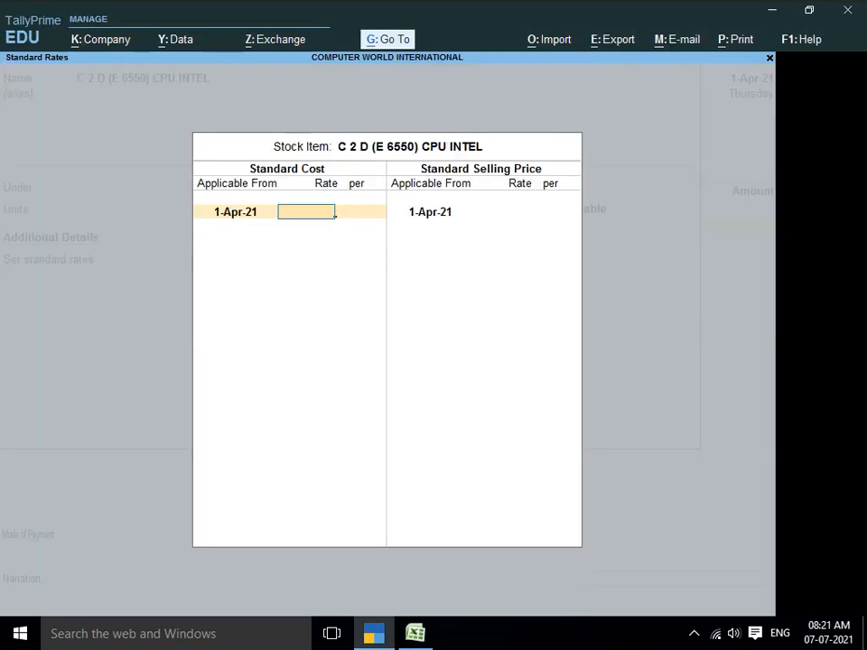
type("200")
key("Return")
key("Return")
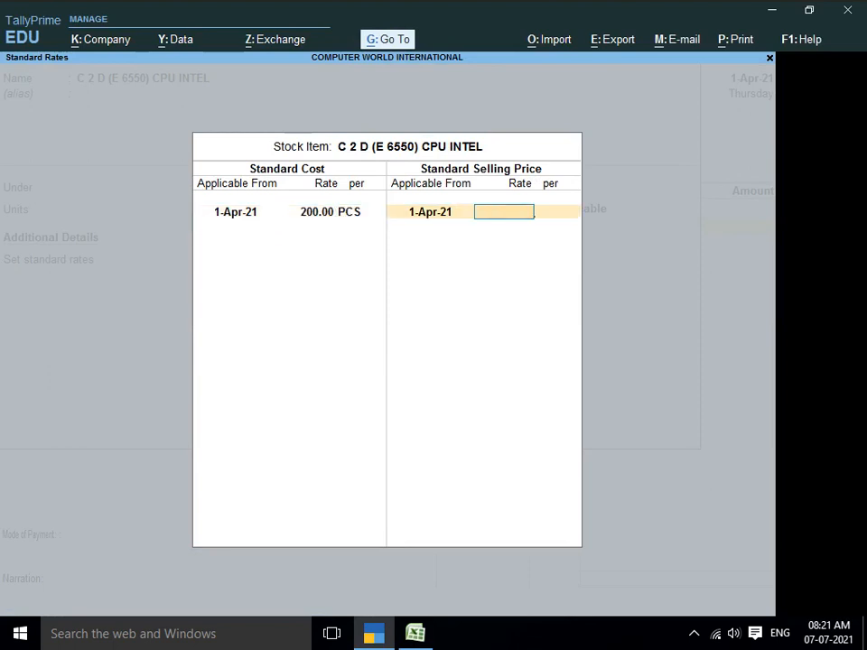
type("300")
key("Return")
key("Return")
key("Return")
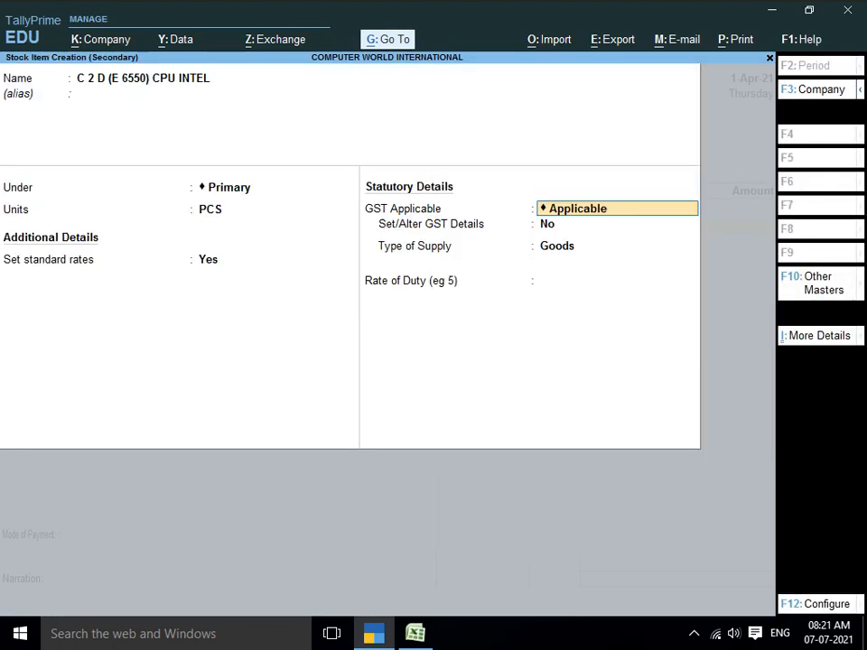
- Keep GST applicable, enable setting GST details for the stock item, and enter the description C2D E6550 CPU INTEL
key("Return")
type("Y")
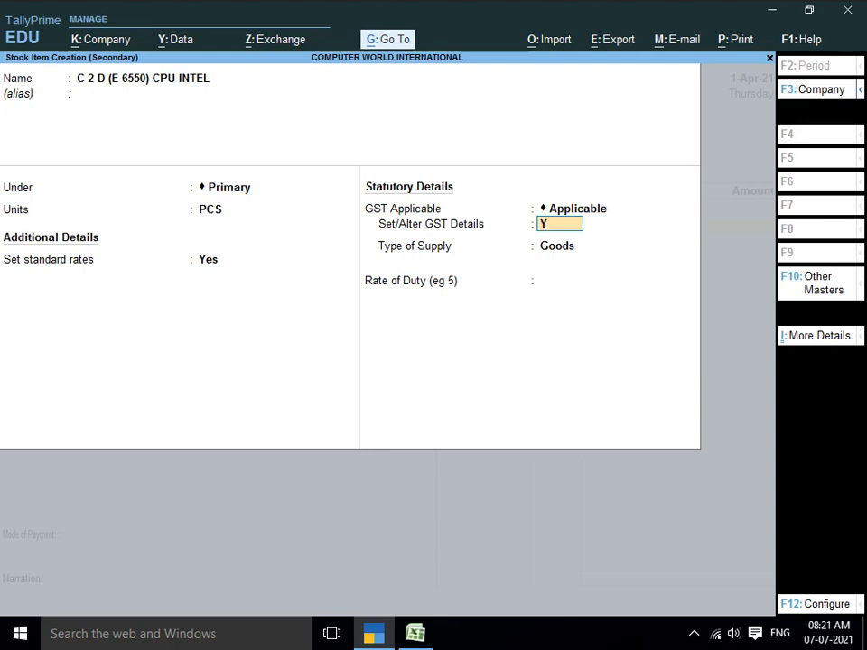
key("Return")
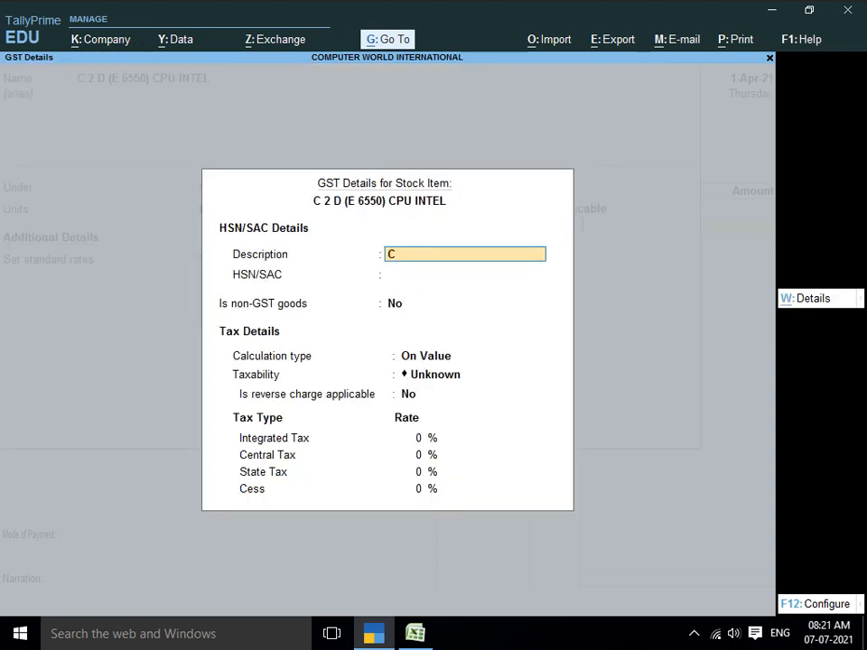
key("BackSpace")
key("BackSpace")
type("C2D")
key("BackSpace")
type("6550 CPU INTEL")
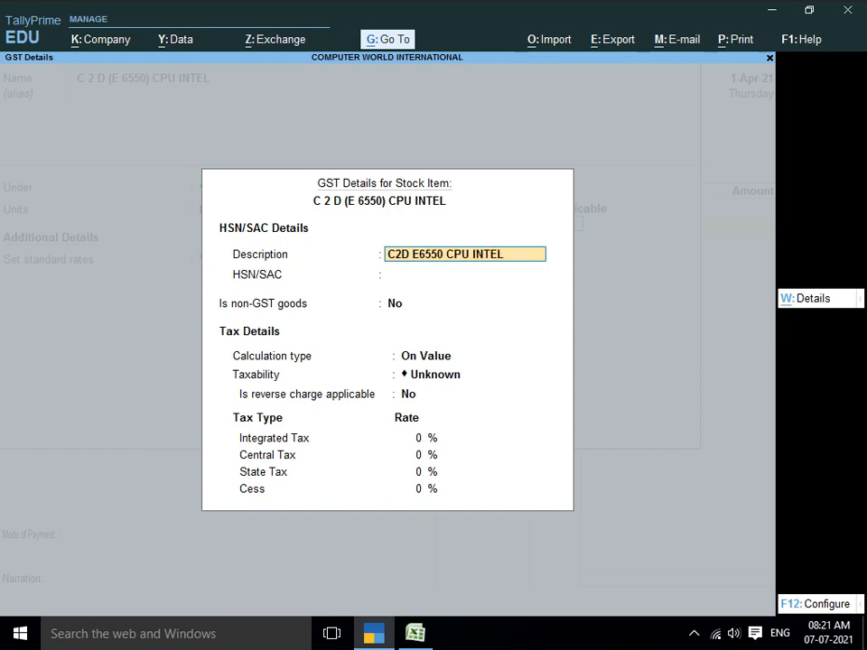
key("Return")
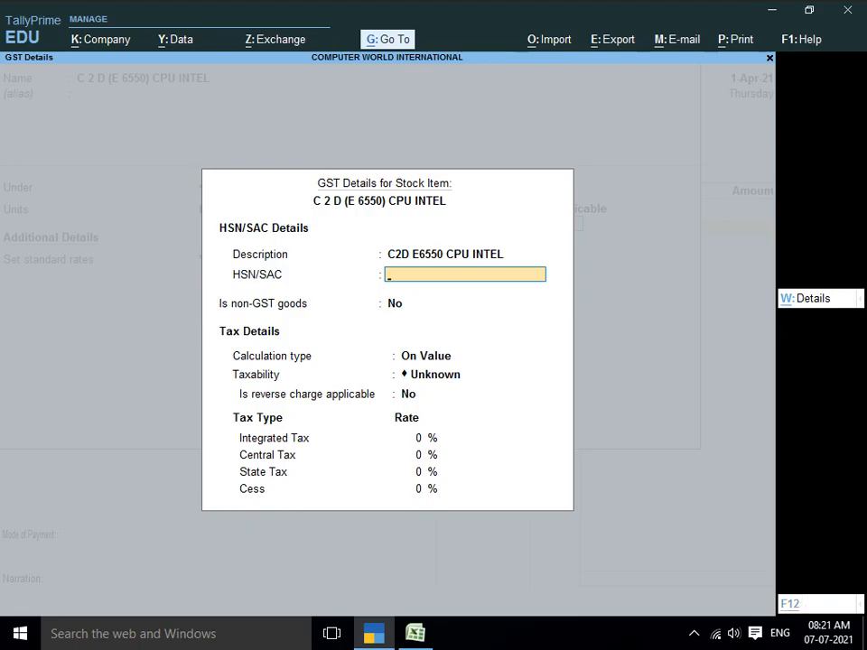
- Look up the item's HSN code in the Excel sheet and enter HSN/SAC 9607 in TallyPrime, keeping non-GST goods at No
key("alt+Tab")
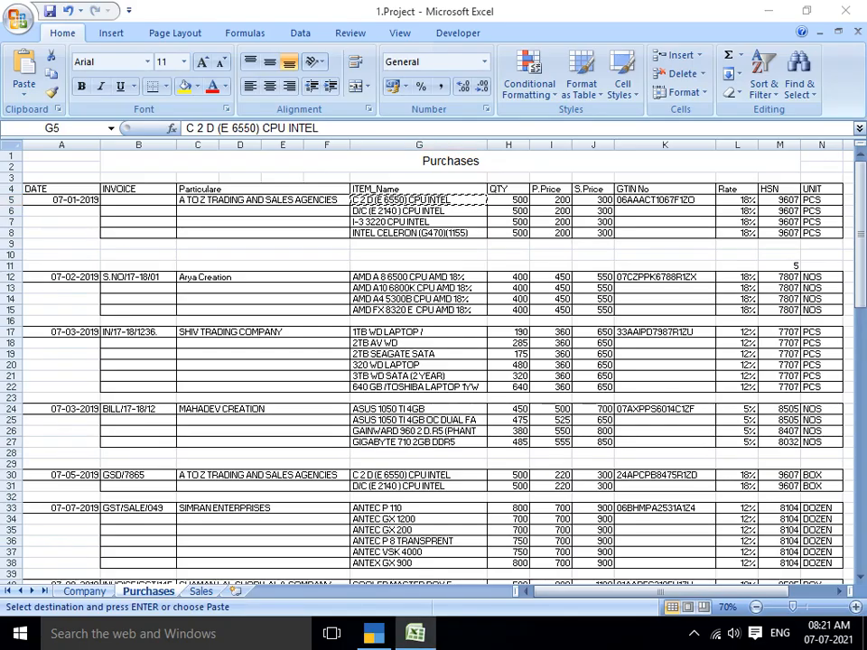
key("alt+Tab")
type("9")
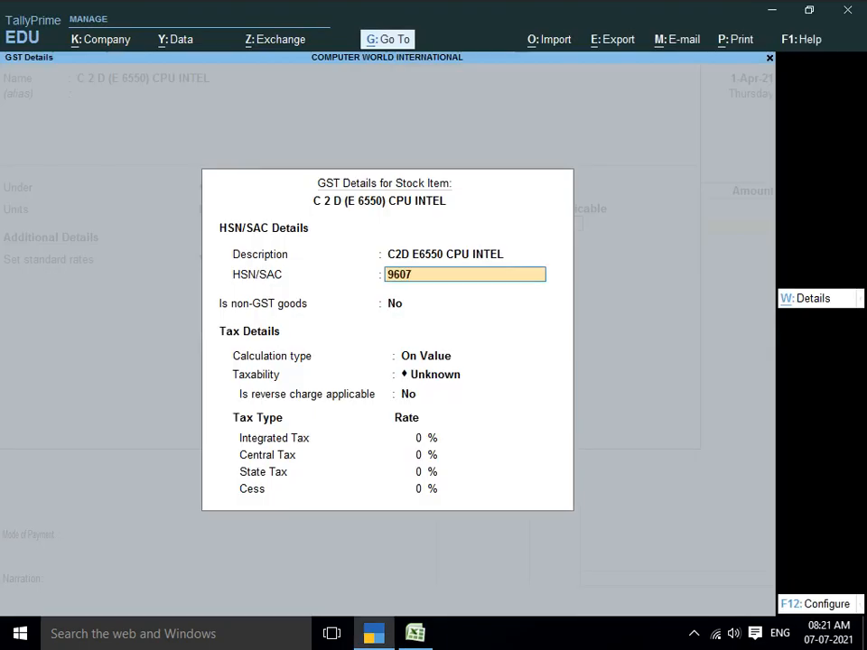
type("607")
key("Return")
key("Return")
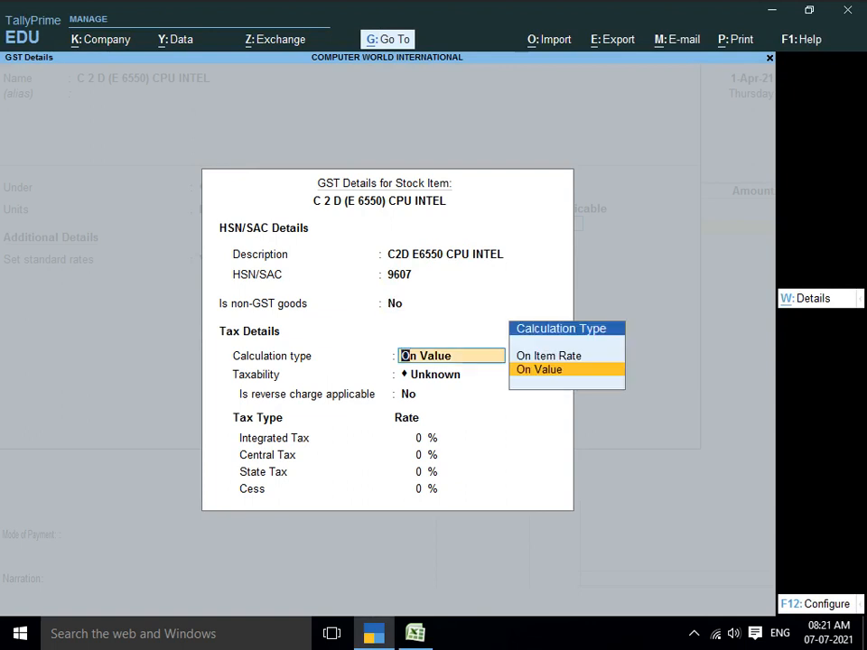
- Keep the calculation type On Value, set the taxability to Taxable and leave reverse charge at No
key("Return")
key("Down")
key("Down")
key("Down")
key("Return")
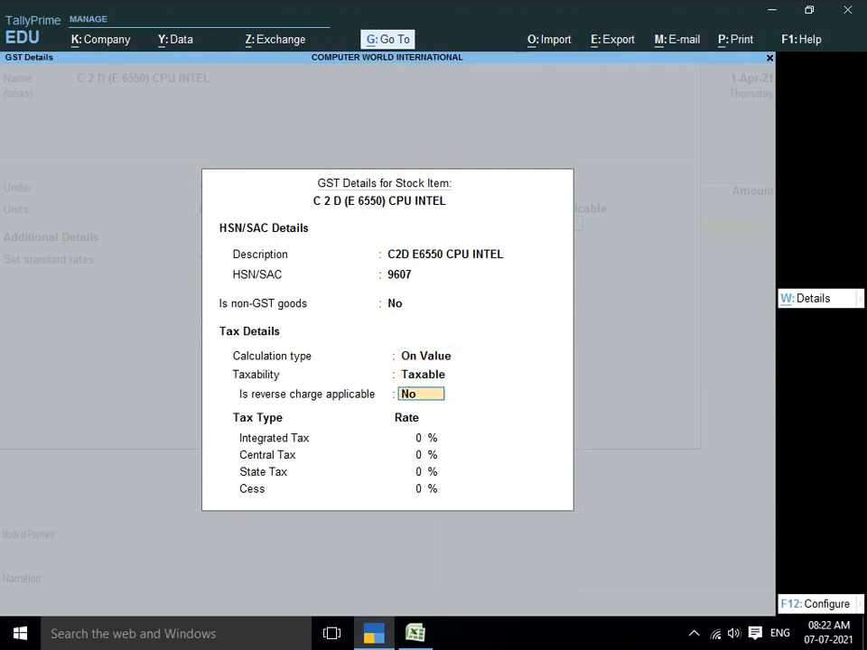
key("Return")
- Check the item's GST rate in the Excel sheet and set the Integrated Tax rate to 18% in TallyPrime
key("alt+Tab")
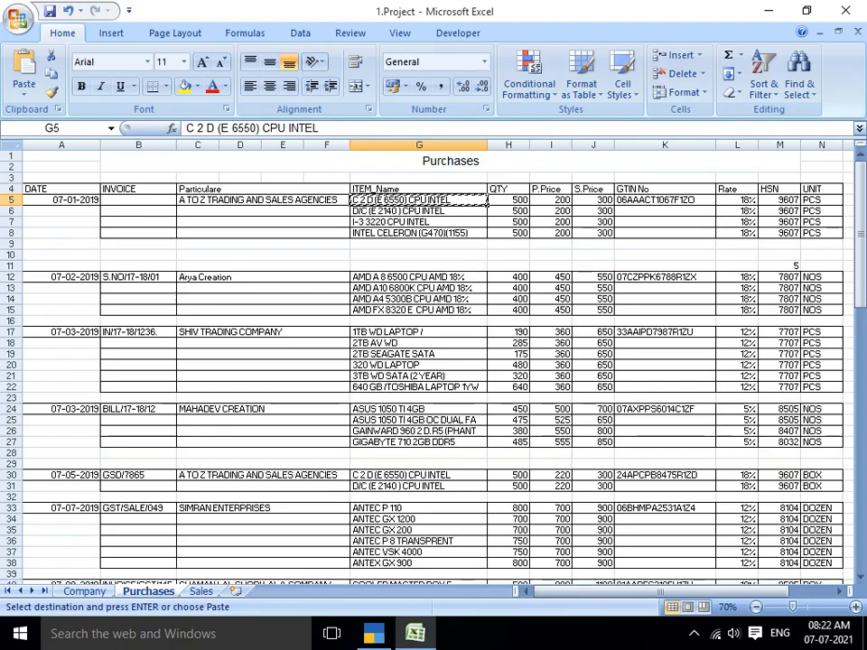
key("alt+Tab")
type("18")
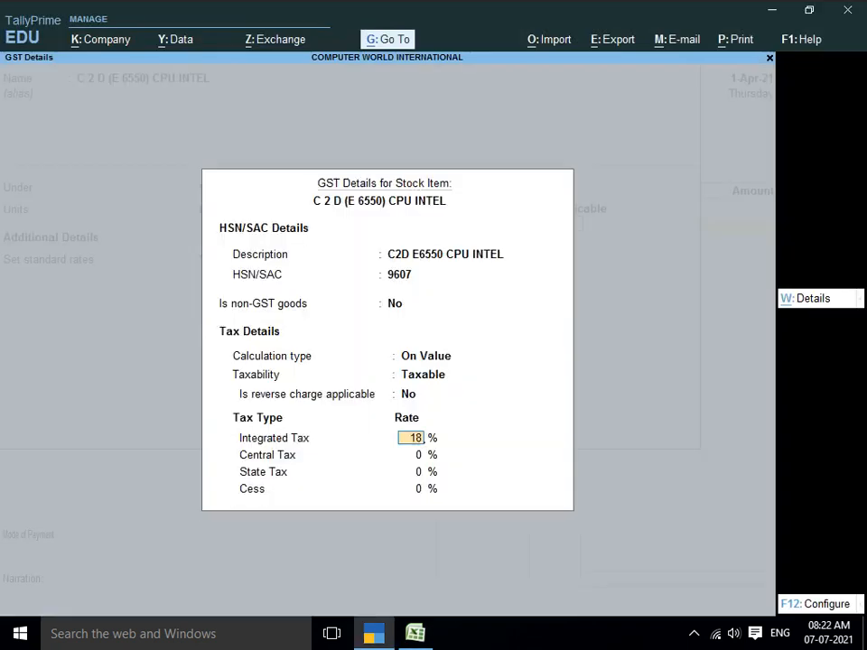
key("Return")
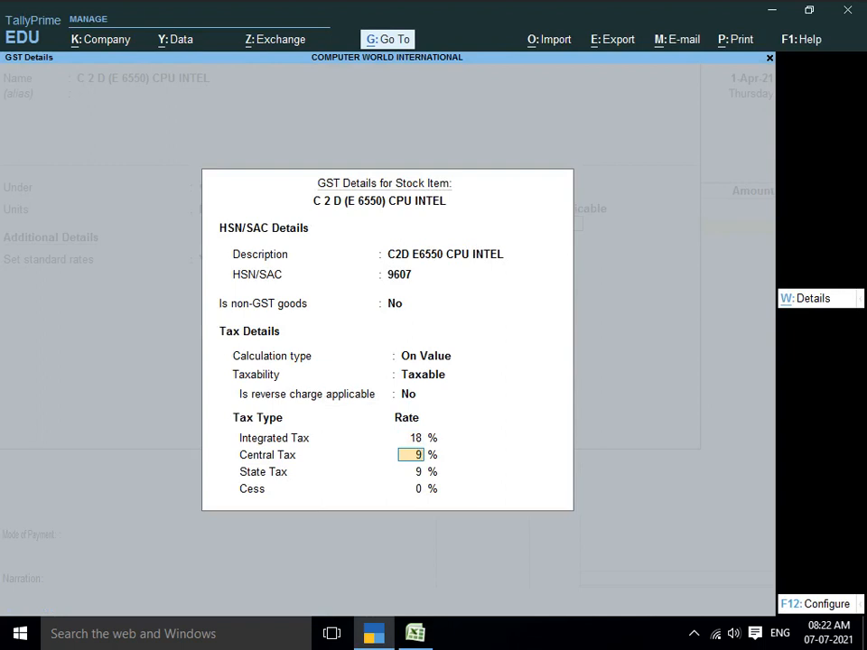
- Review the GST details configuration options, then accept the GST details for C 2 D (E 6550) CPU INTEL
key("F12")
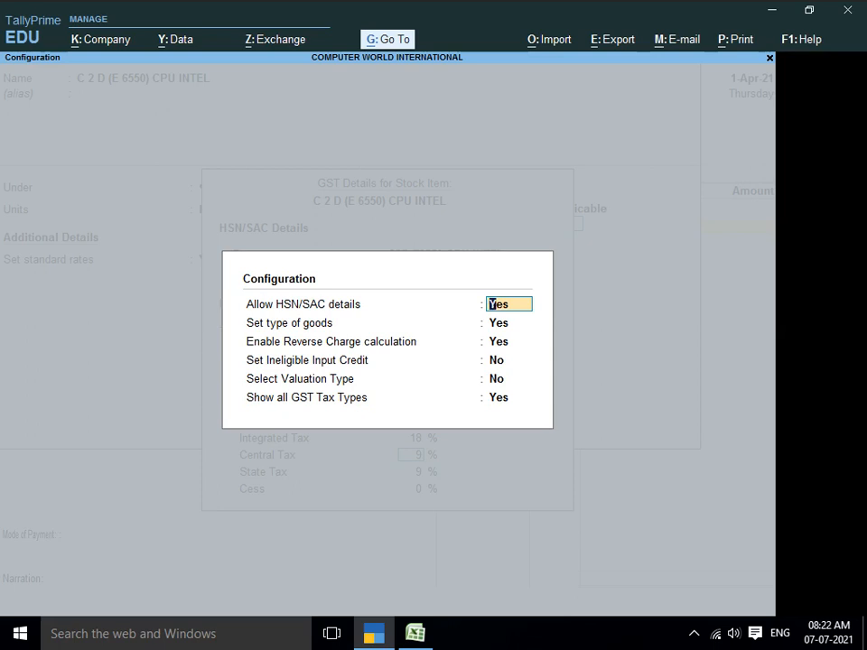
key("Down")
key("Down")
key("Down")
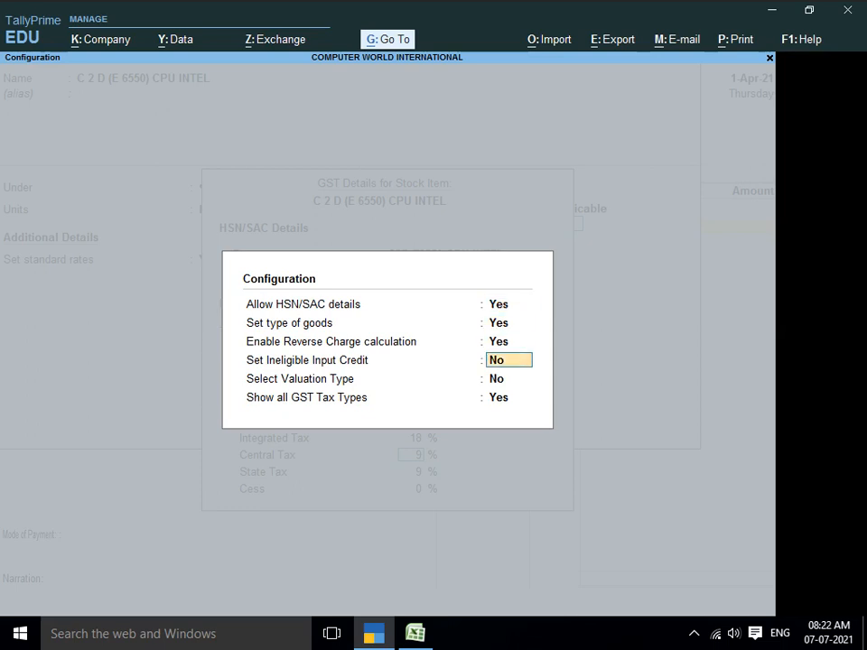
key("ctrl+a")
key("ctrl+a")
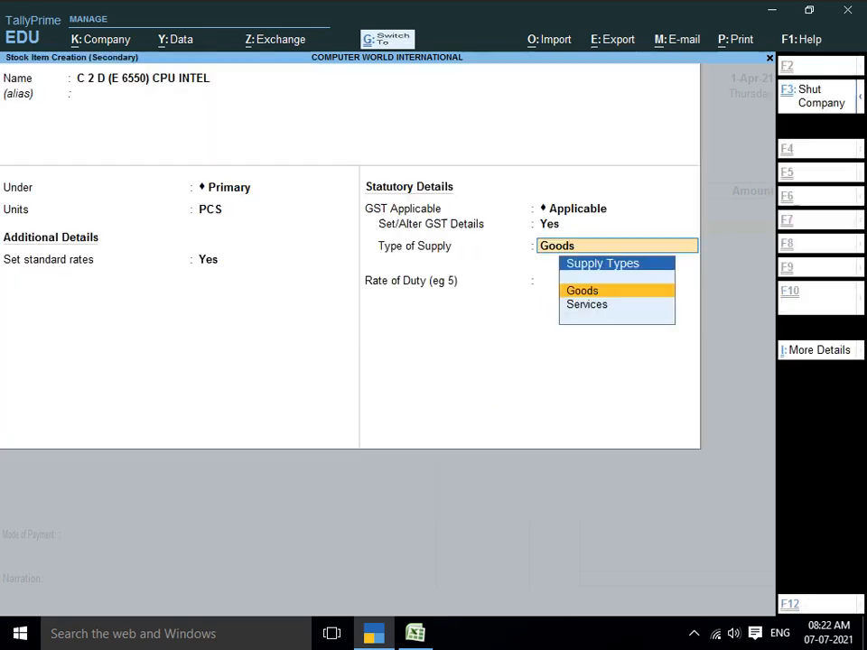
- Keep Goods as the type of supply, set the rate of duty to 0 and save the stock item
key("Return")
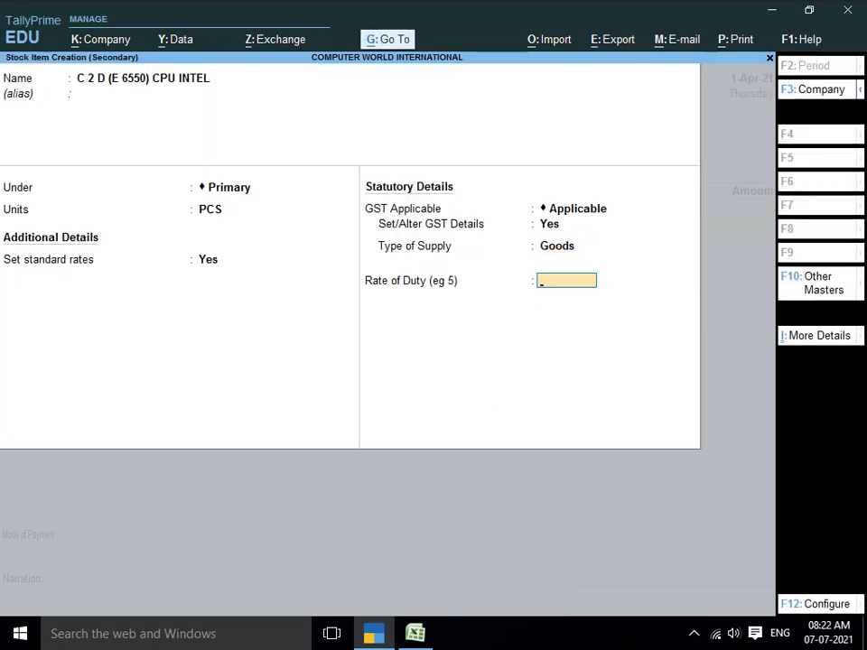
type("0")
key("Return")
key("Return")
key("Return")
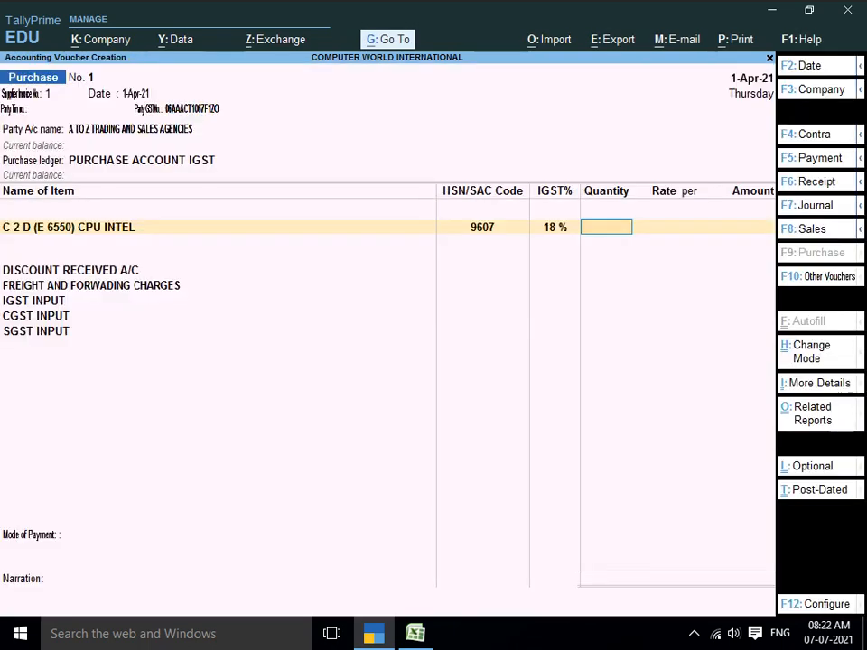
key("BackSpace")
key("BackSpace")
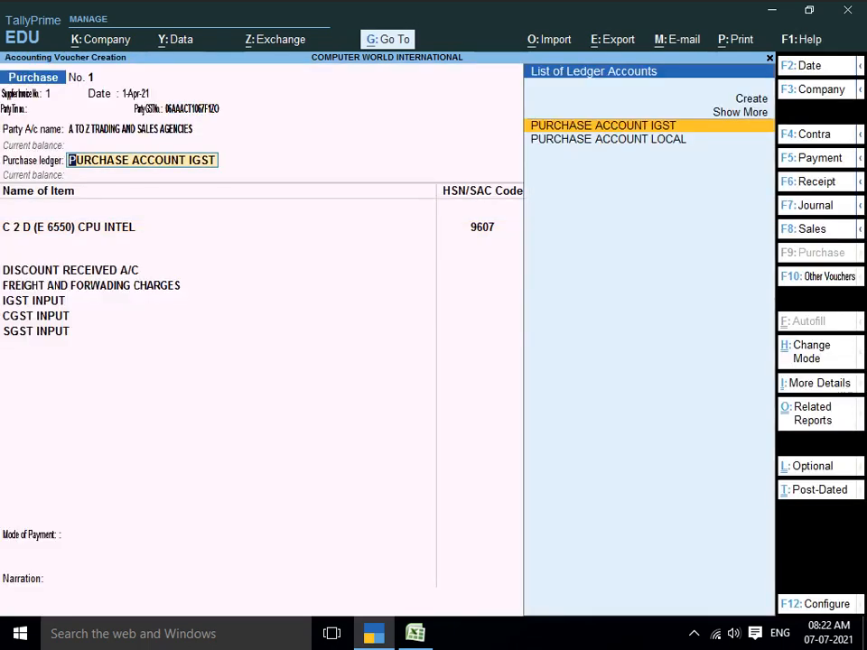
key("Return")
key("Return")
key("Return")
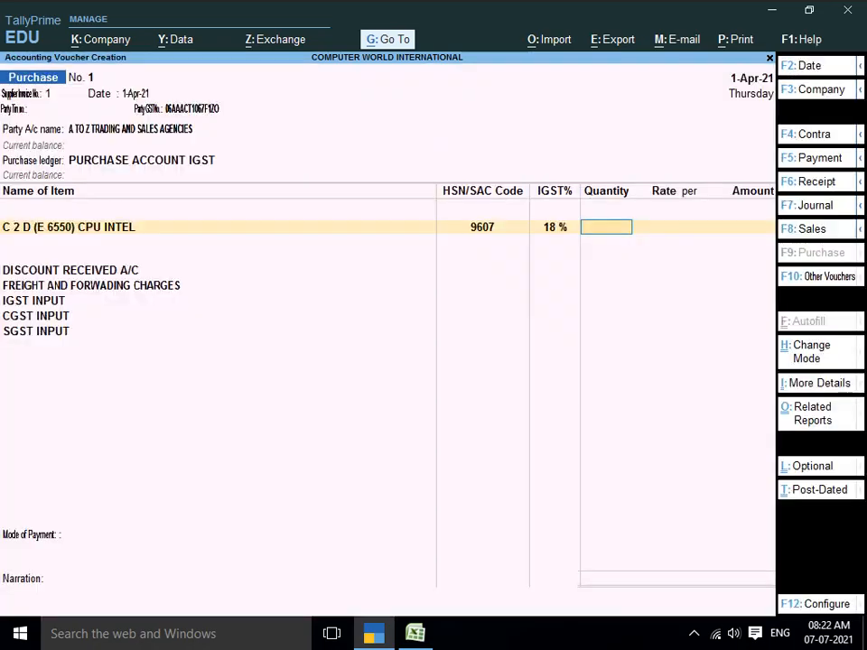
- Check the quantity in the Excel purchase list, then enter 500 PCS for C 2 D (E 6550) CPU INTEL at the 200.00 rate
key("alt+Tab")
key("alt+Tab")
type("500")
key("Return")
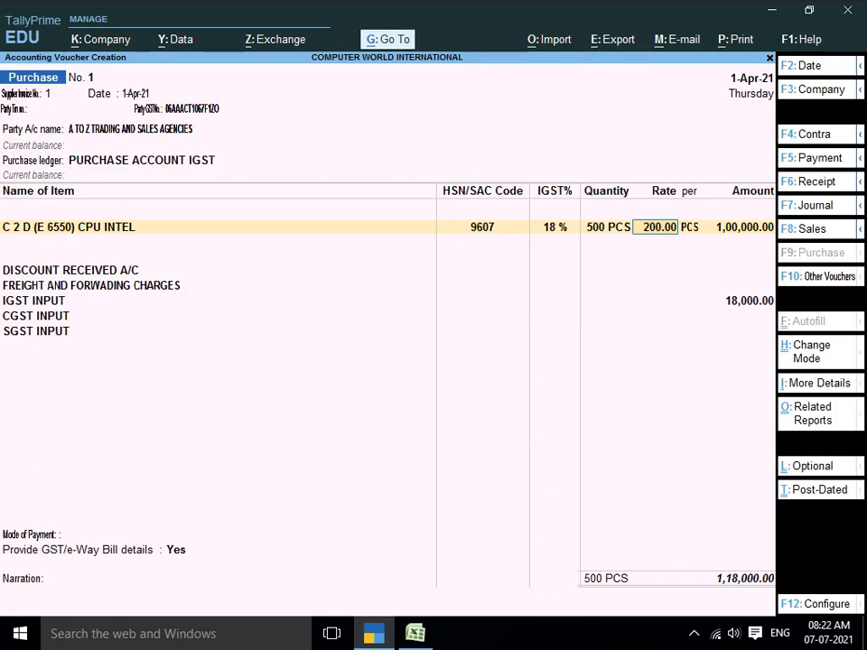
key("Return")
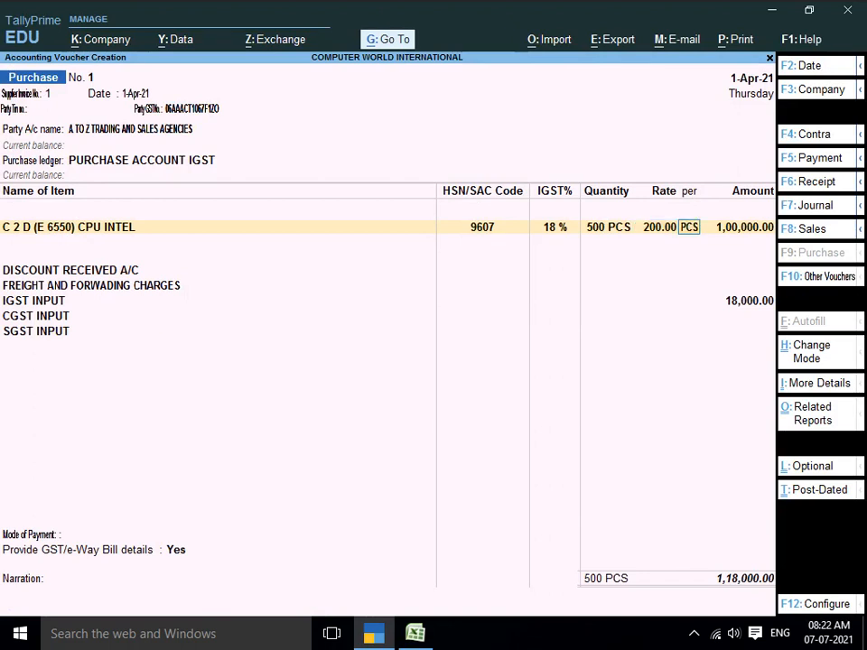
key("Return")
key("Return")
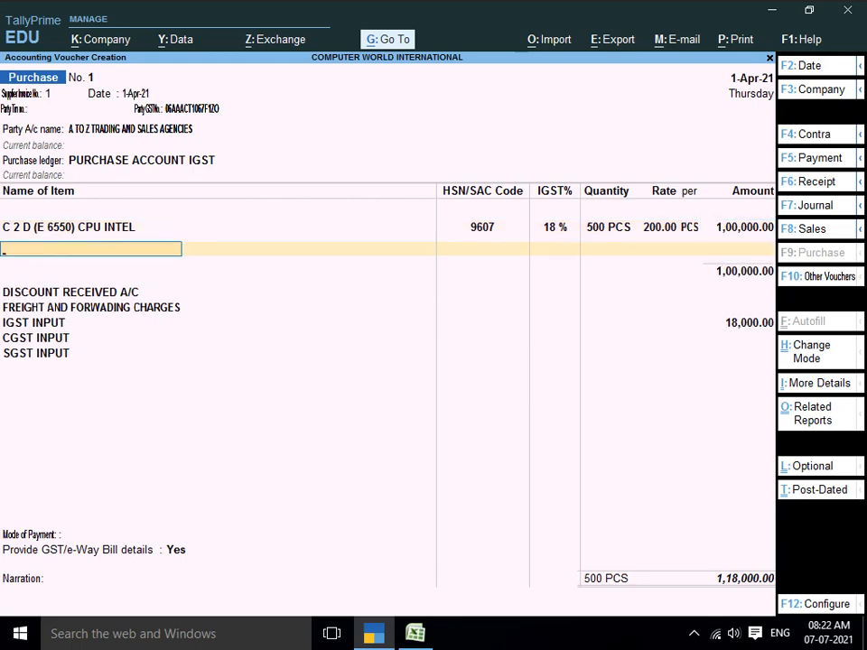
- Start a new stock item and name it D/C (E 2140 ) CPU INTEL, copied from cell G6 of the Excel Purchases sheet
key("alt+c")
key("alt+Tab")
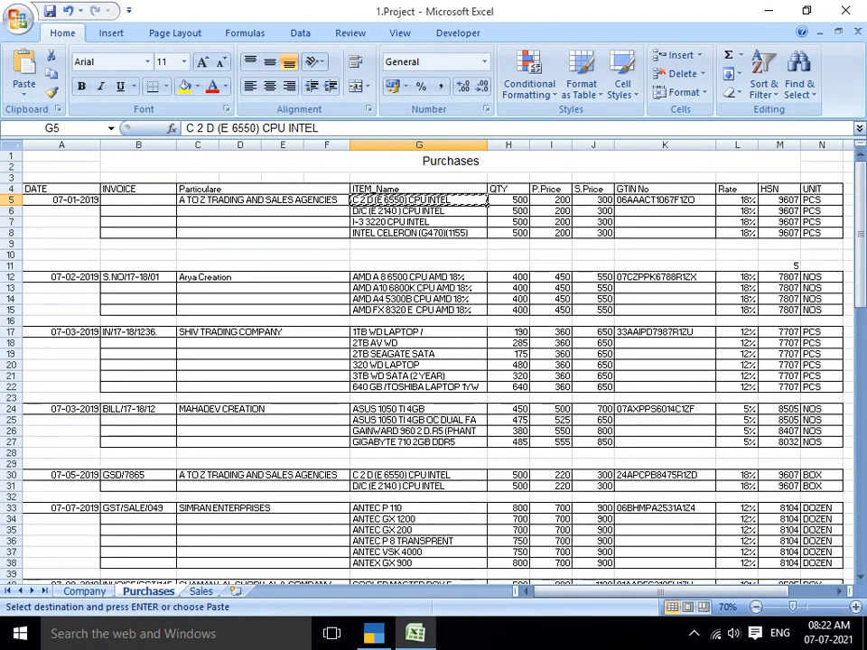
key("Down")
key("ctrl+c")
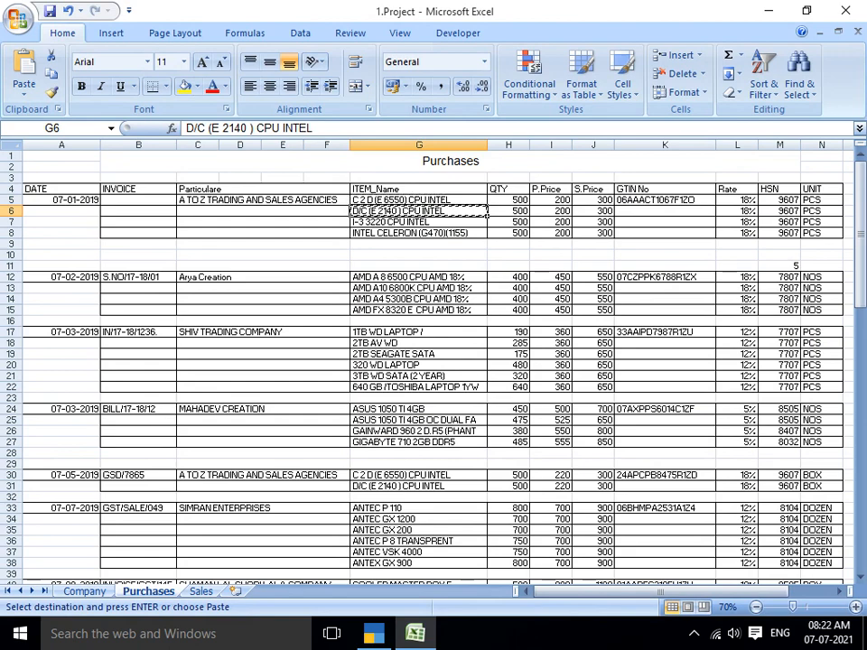
key("alt+Tab")
key("ctrl+alt+v")
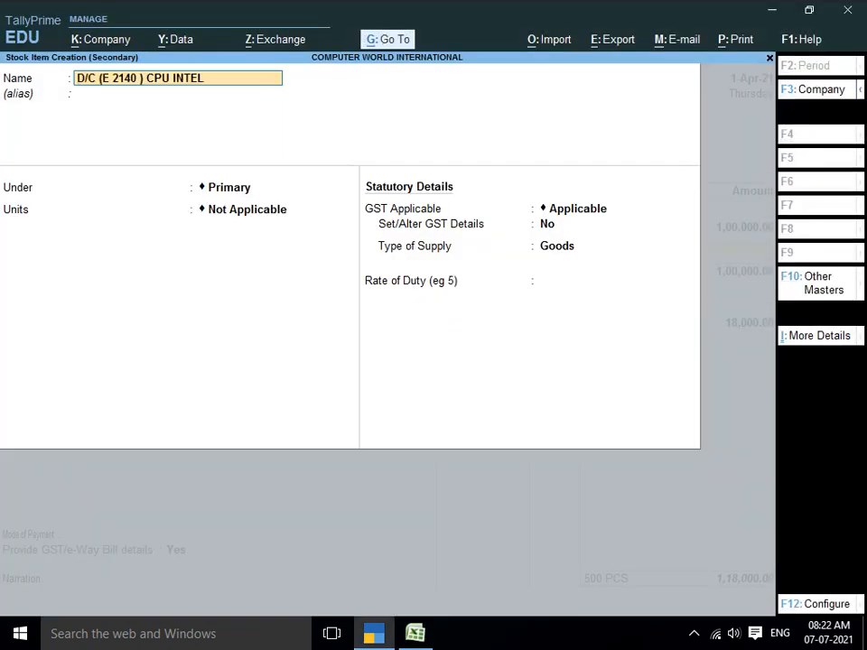
- Keep the new item under Primary, set its units to PCS and enable standard rates
key("Return")
key("Return")
key("Return")
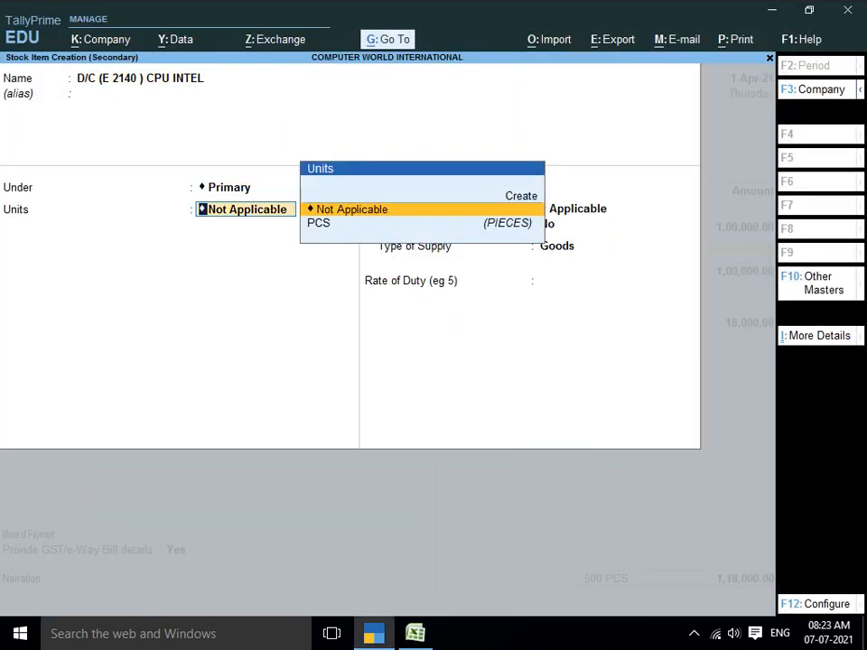
type("PC")
key("Return")
key("y")
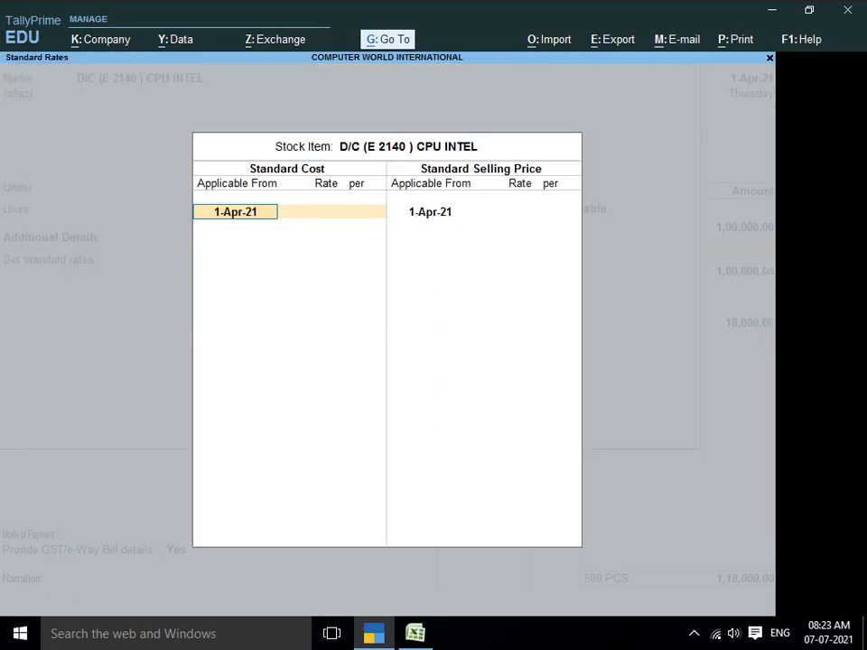
- Set the item's standard cost to 200 and its standard selling price to 300 per PCS from 1-Apr-21
key("Return")
type("200")
key("Return")
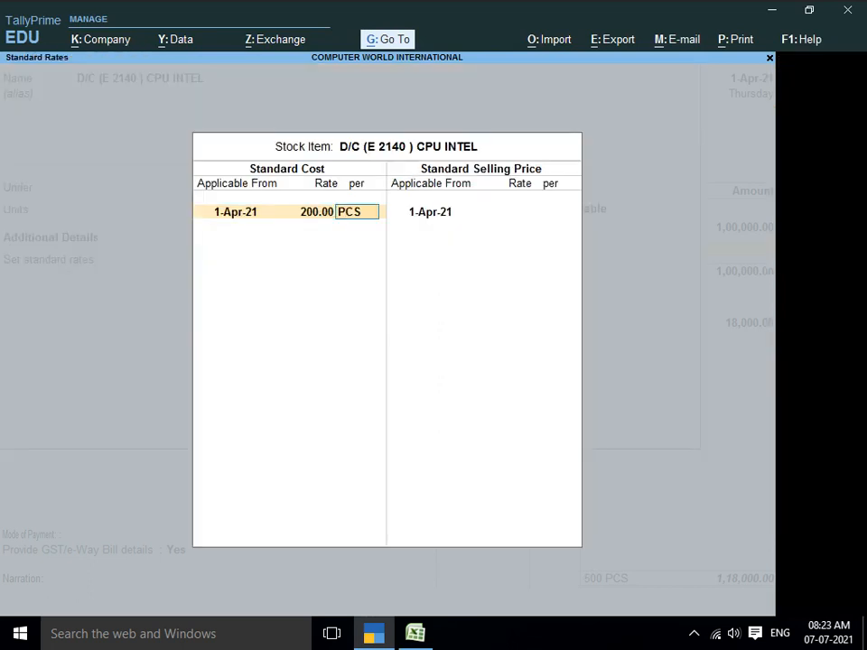
key("Return")
key("Return")
type("300")
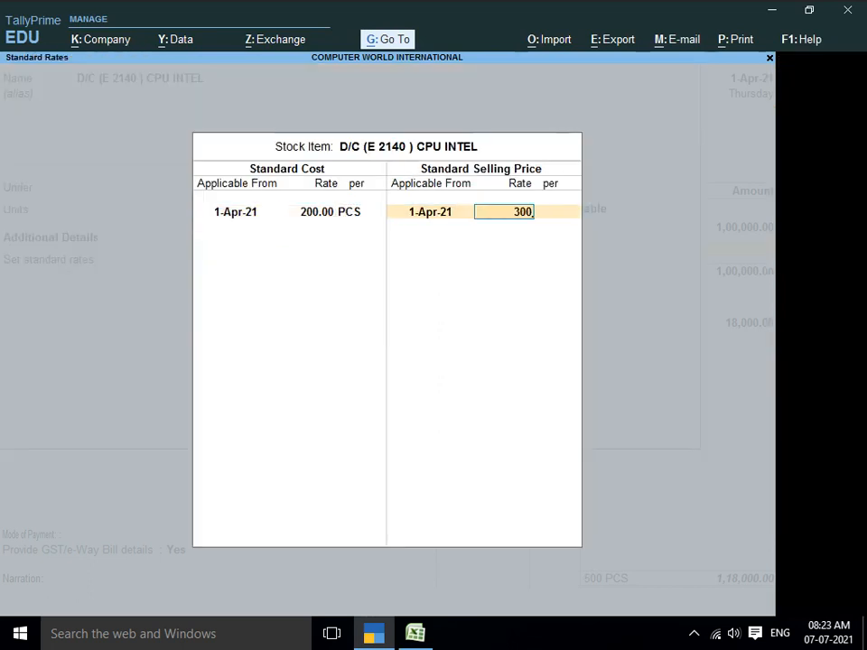
key("Return")
key("Return")
key("Return")
- Save the D/C (E 2140 ) CPU INTEL stock item without GST details and leave its voucher description blank
key("Return")
key("Return")
key("Return")
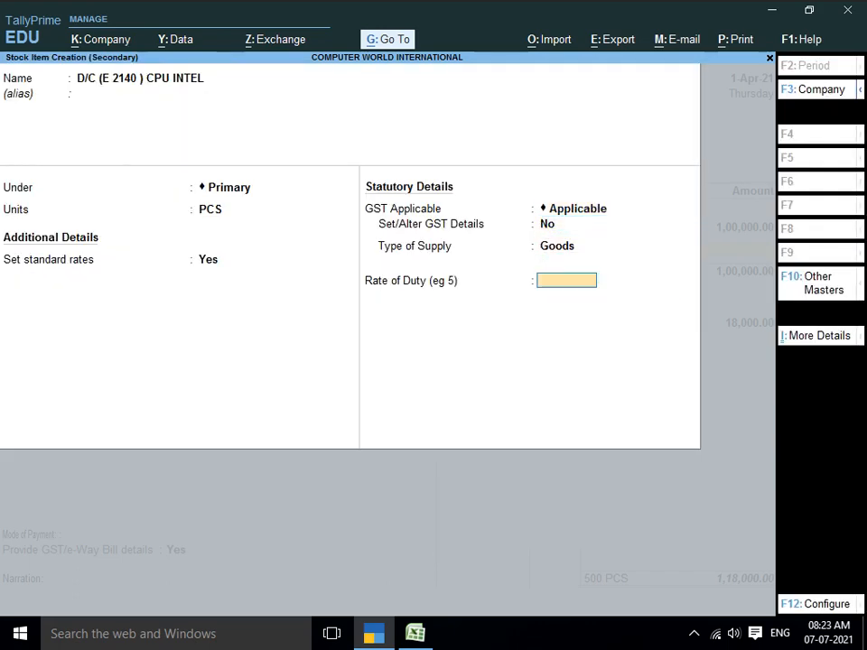
key("Return")
key("Return")
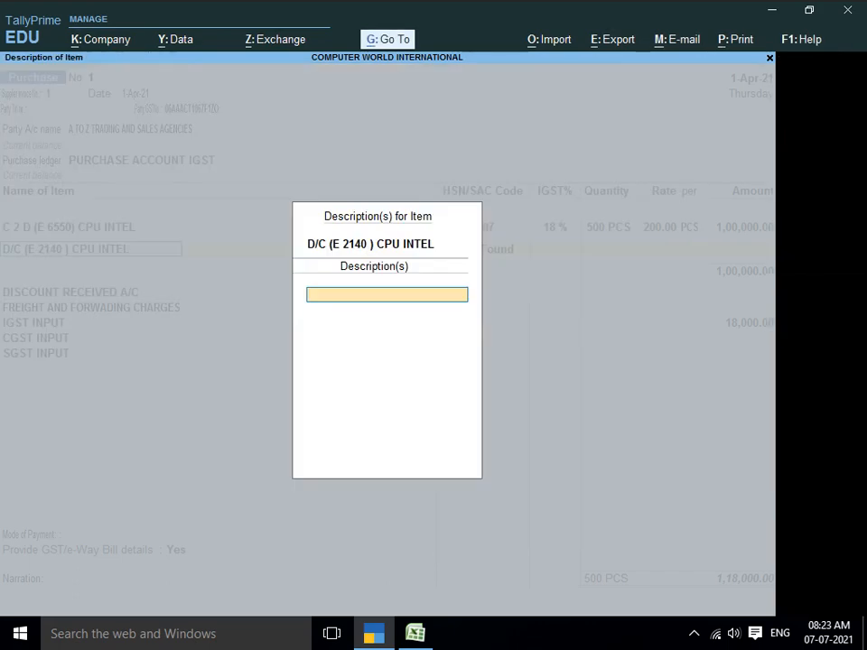
key("Return")
- Reopen the D/C (E 2140 ) CPU INTEL stock item for alteration and set Alter standard rates to Yes
key("alt+Tab")
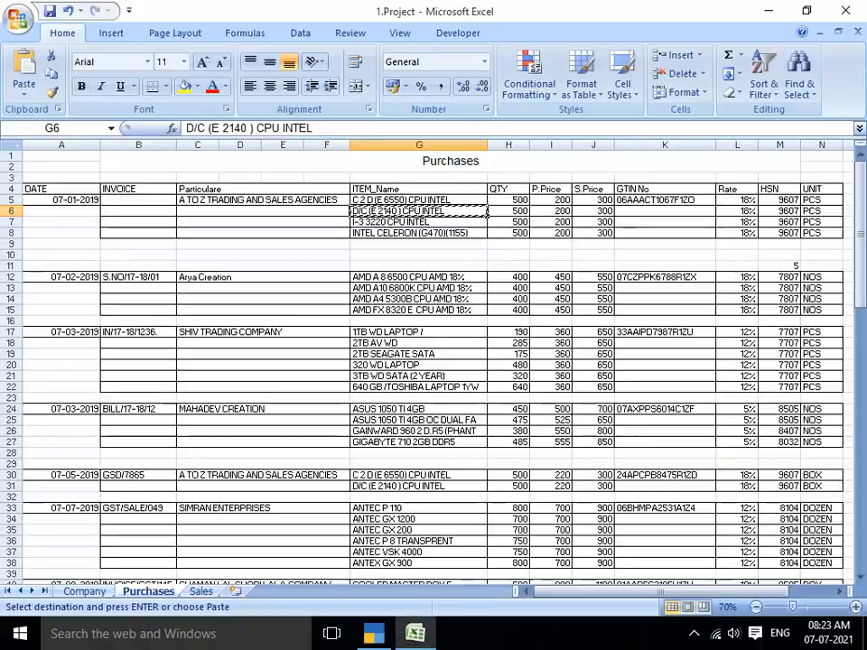
key("alt+Tab")
key("BackSpace")
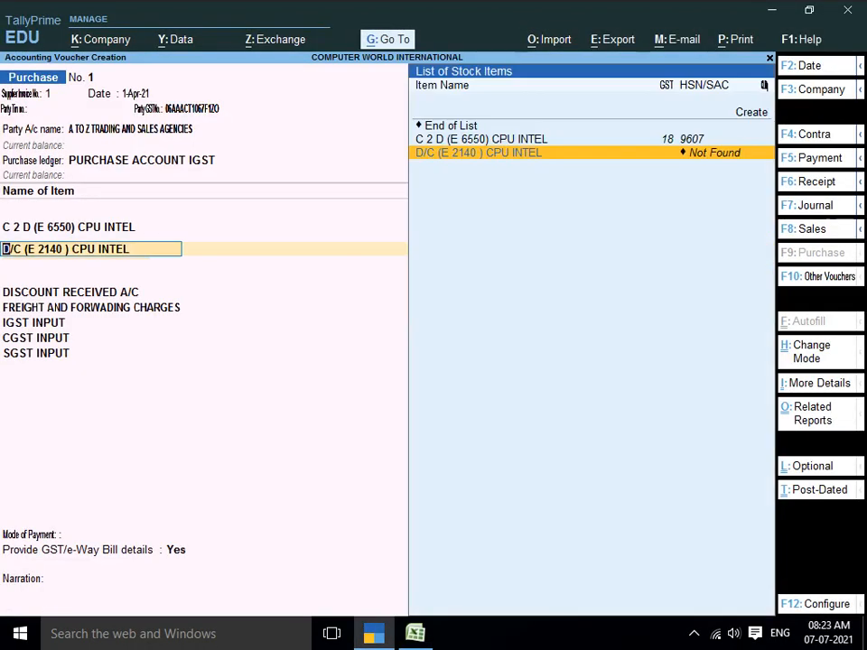
key("ctrl+Return")
key("Return")
key("Return")
key("Return")
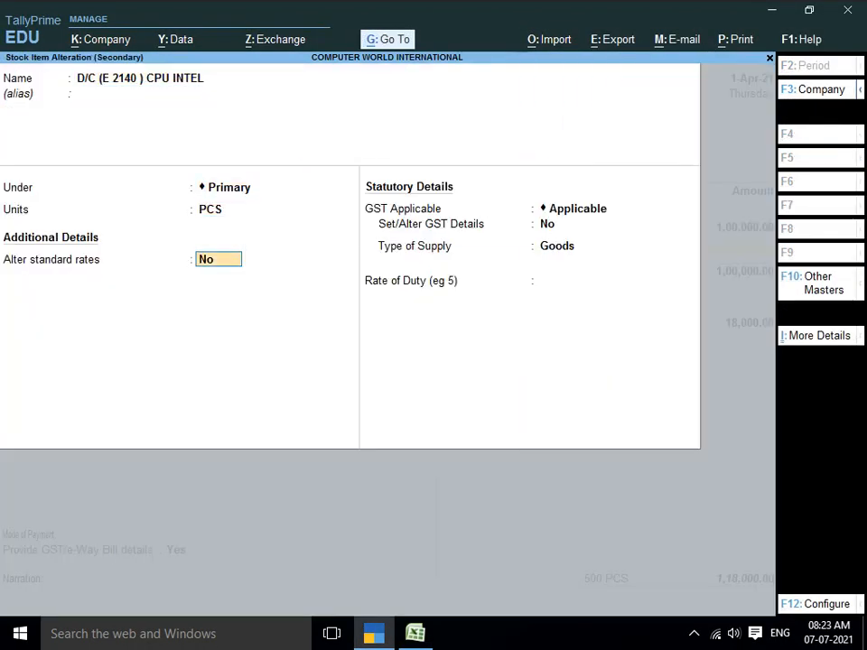
key("Return")
key("BackSpace")
type("Y")
key("Return")
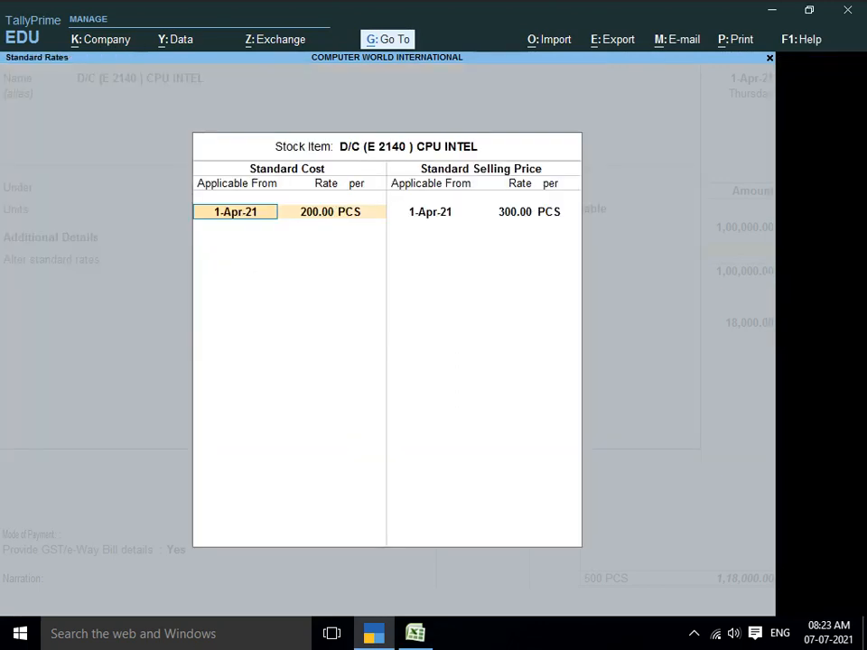
- Accept the existing standard cost and selling price entries of D/C (E 2140 ) CPU INTEL
key("Return")
key("Return")
key("Return")
key("Return")
key("Return")
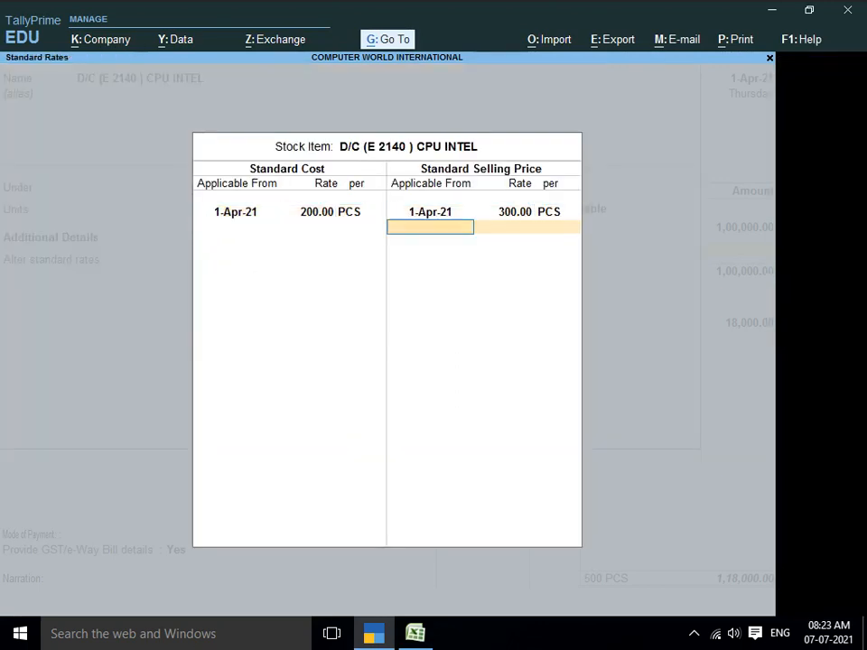
key("Return")
- Enable GST details for the item, with description D/C (E 2140 ) CPU INTEL and HSN/SAC 9607 from the Excel purchase list
key("Return")
type("Y")
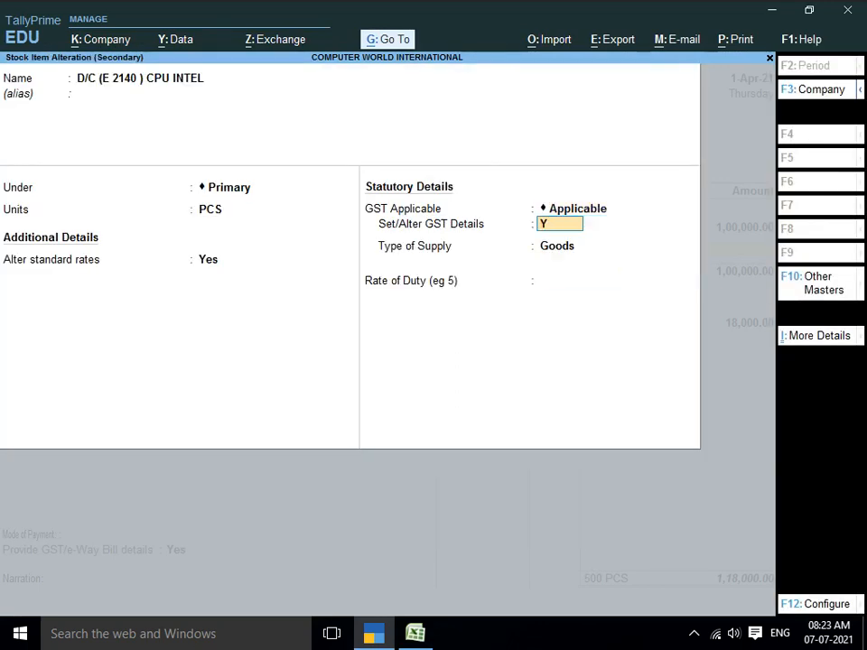
key("Return")
key("ctrl+alt+v")
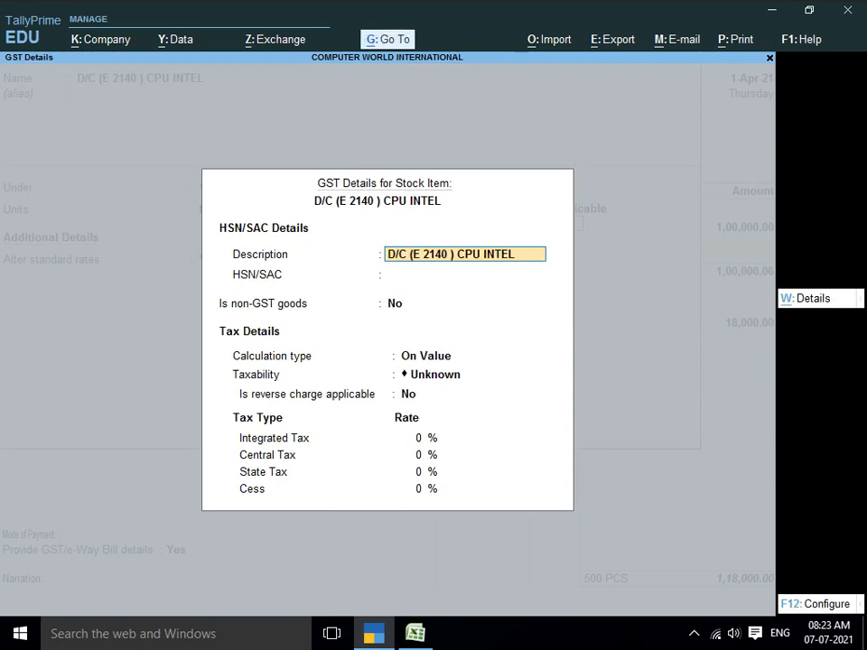
key("Return")
key("alt+Tab")
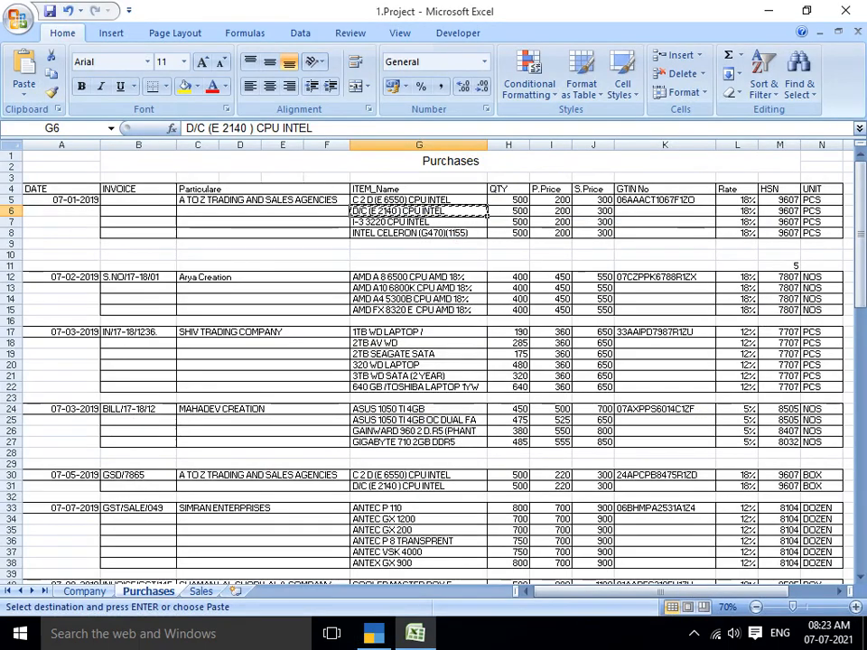
key("alt+Tab")
type("9")
key("Return")
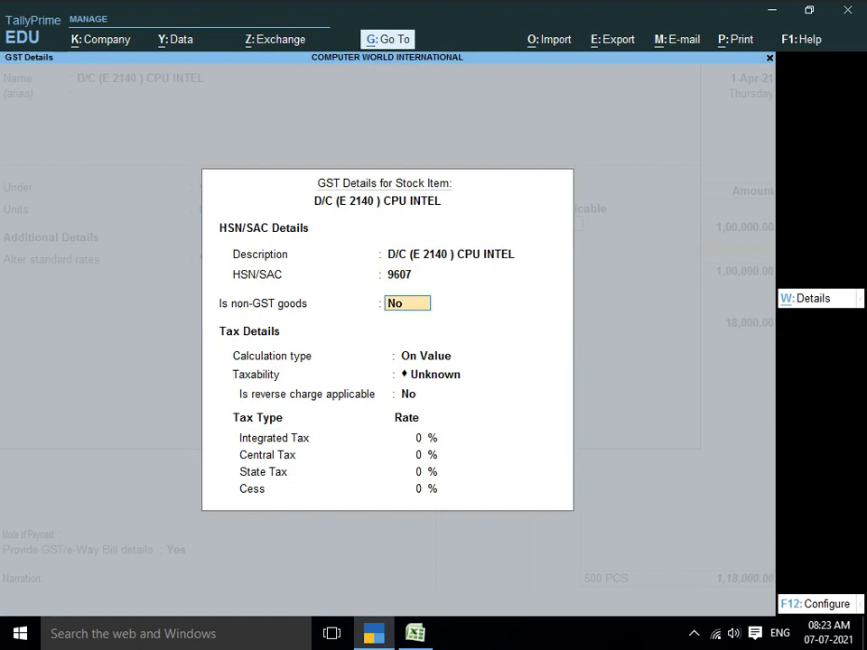
- Set the item's taxability to Taxable with an Integrated Tax rate of 18% and accept the GST details
key("Return")
key("Return")
key("Down")
key("Down")
key("Down")
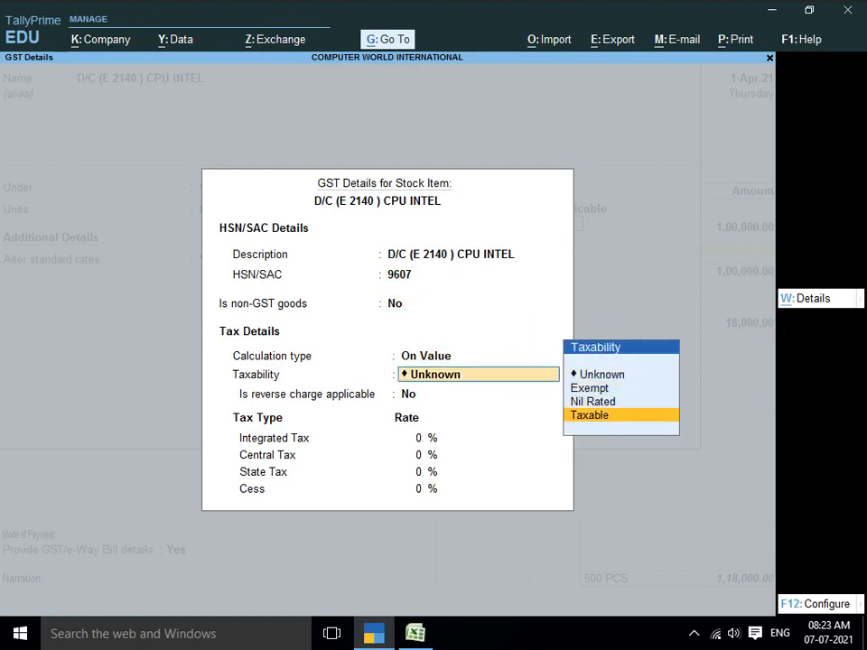
key("Return")
key("Return")
type("18")
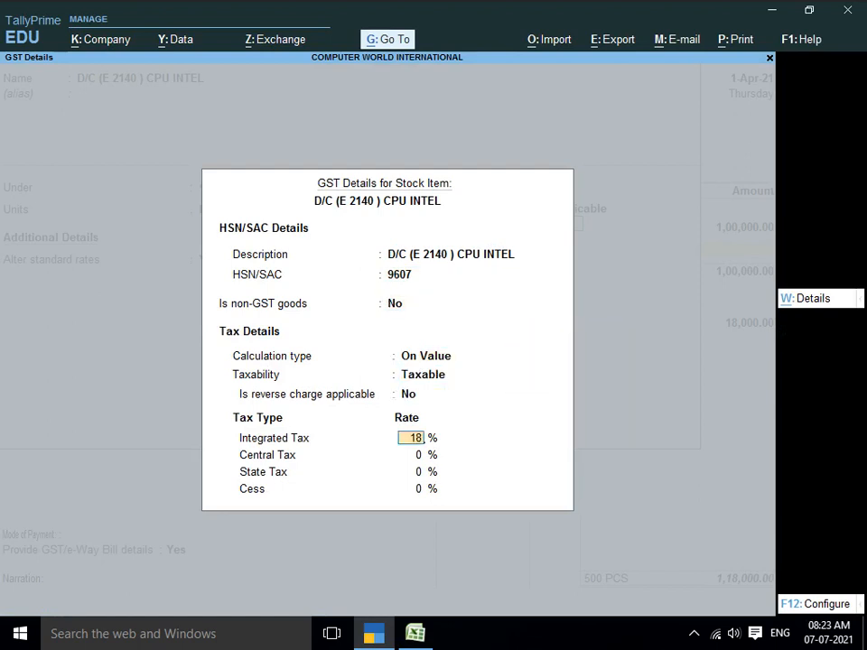
key("Return")
key("Return")
key("Return")
key("Return")
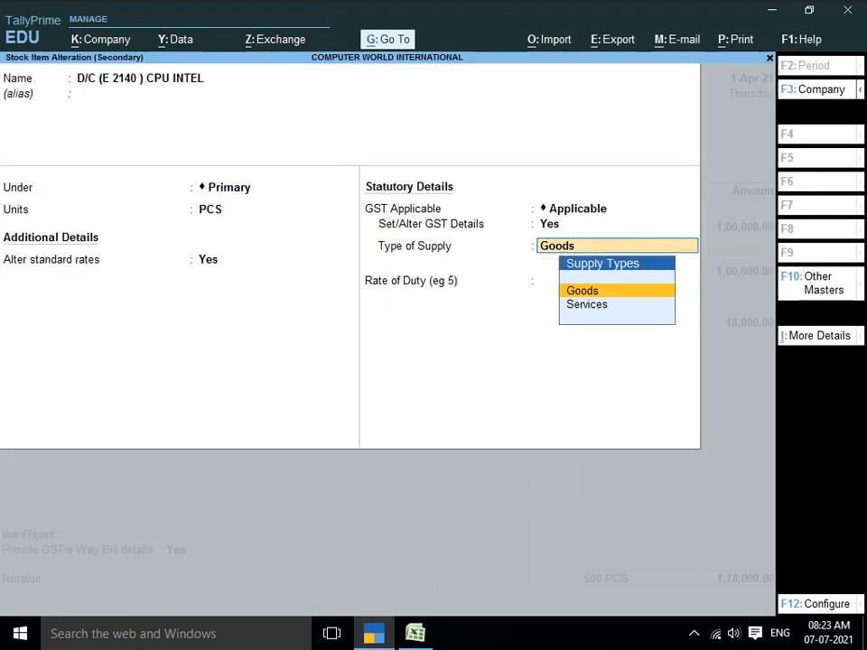
- Keep Goods as the type of supply, save the altered stock item and leave its voucher description blank
key("Return")
key("Return")
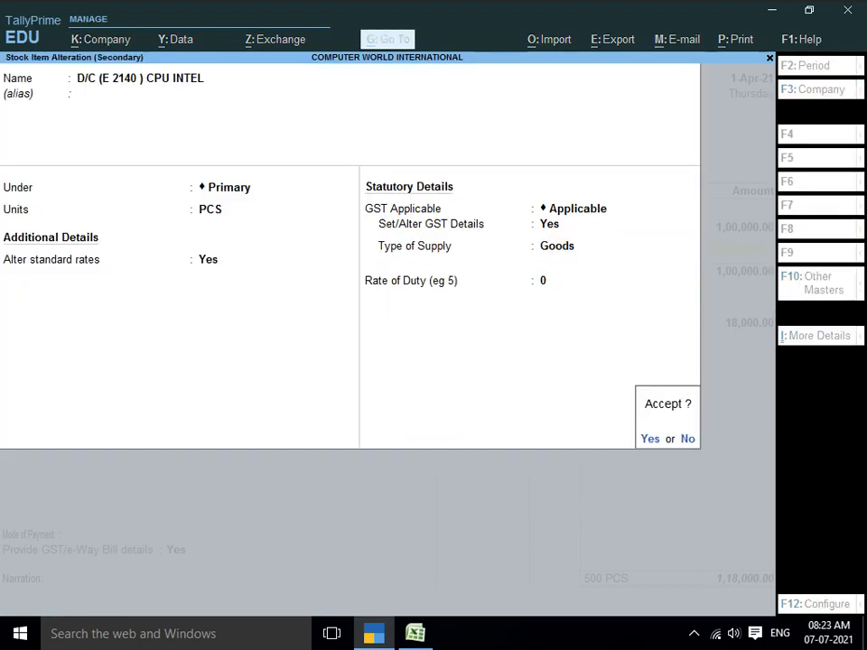
key("Return")
key("Return")
- Check the Excel purchase list, then enter 500 PCS for D/C (E 2140 ) CPU INTEL at the 200.00 rate
key("alt+Tab")
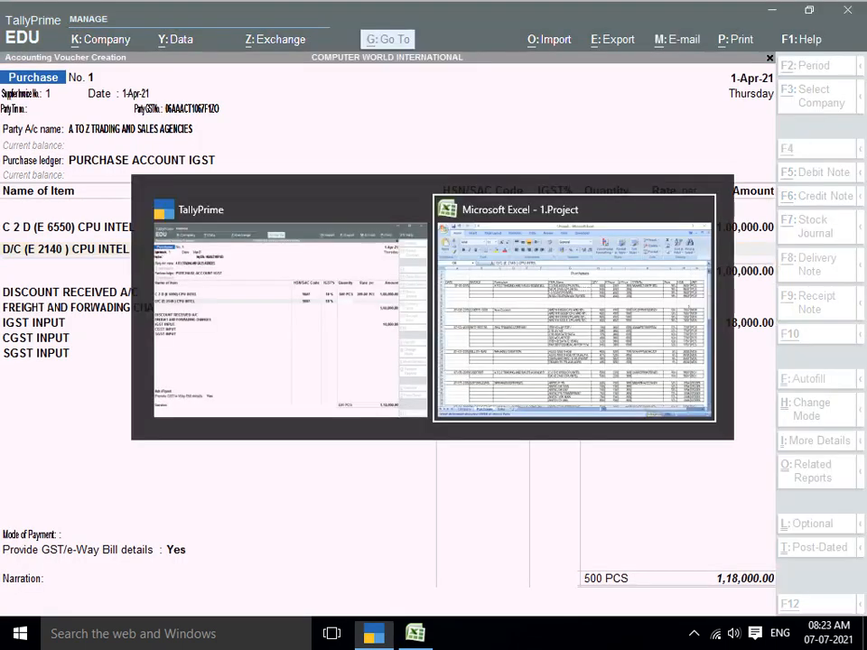
key("alt+Tab")
type("500")
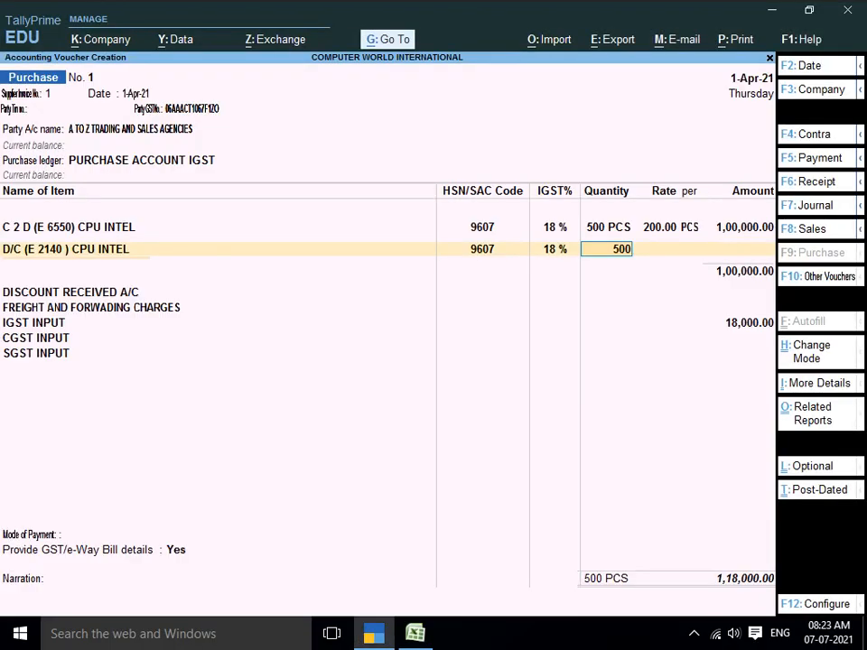
key("Return")
key("Return")
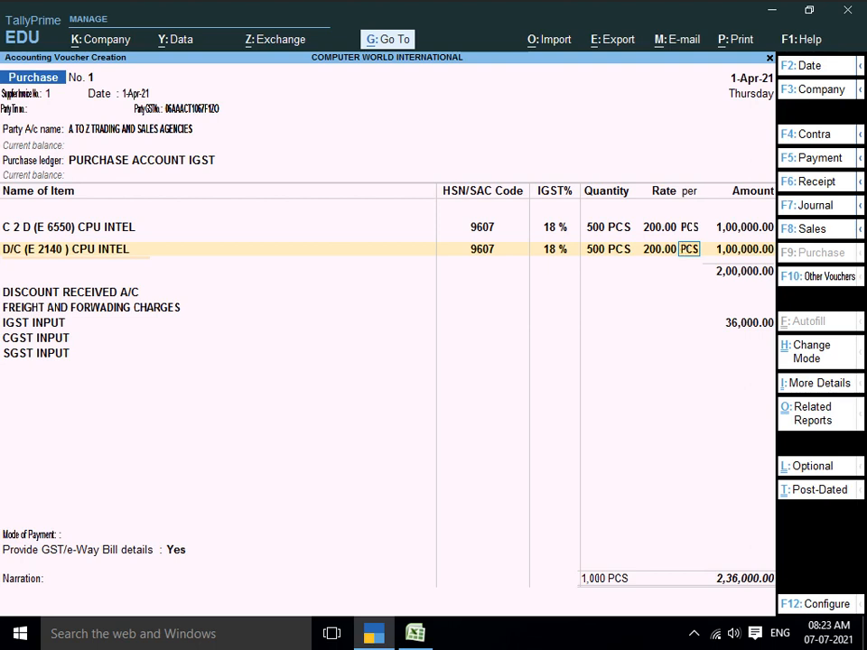
- Accept the D/C (E 2140 ) CPU INTEL line and start a new stock item named I-3 3220 CPU INTEL, copied from the Excel purchase list
key("Return")
key("Return")
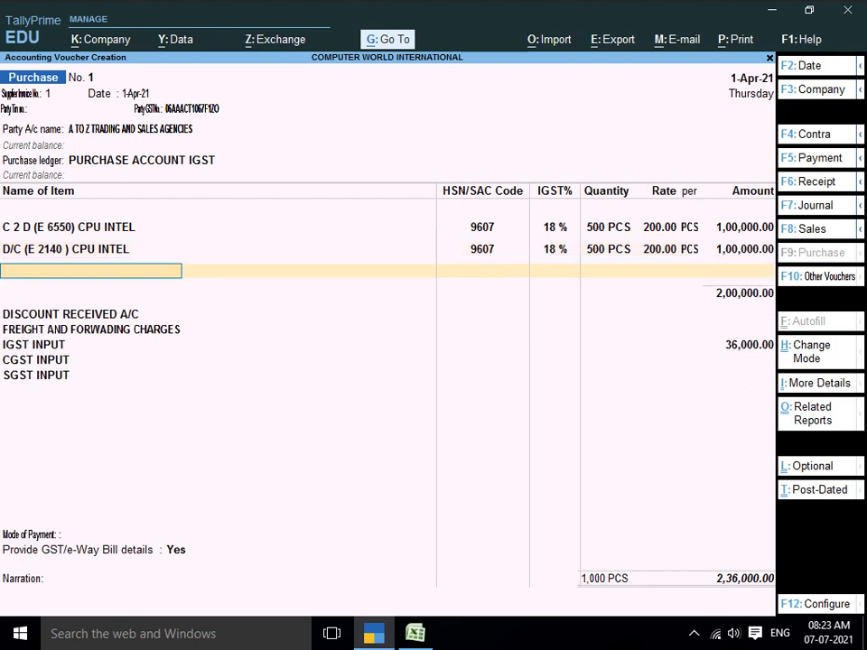
key("alt+c")
key("alt+Tab")
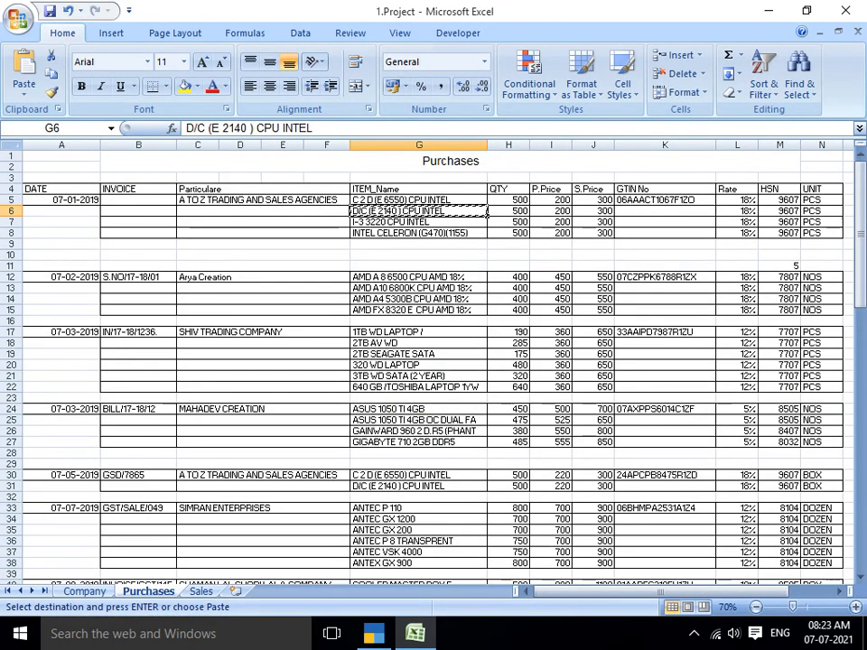
key("Down")
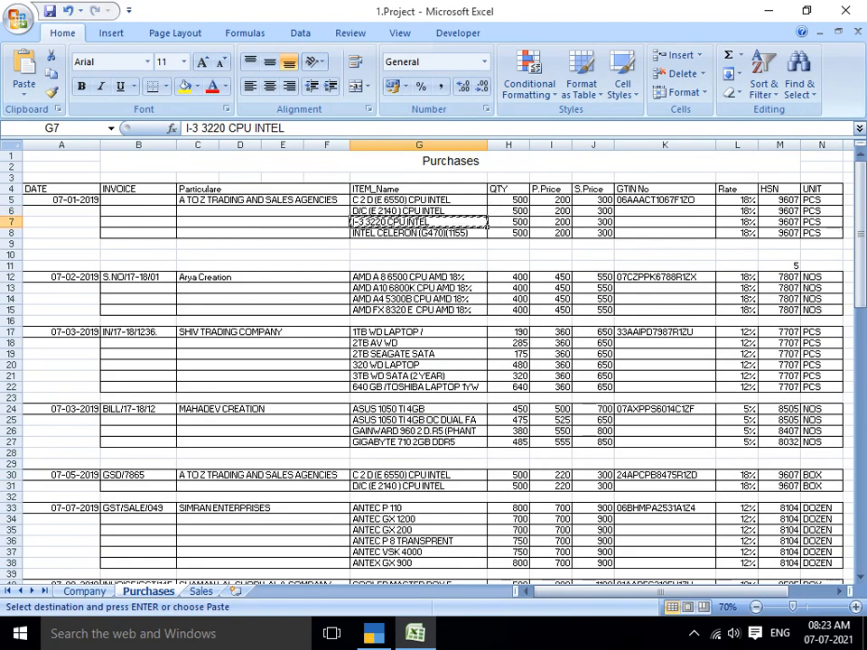
key("alt+Tab")
key("ctrl+alt+v")
key("Return")
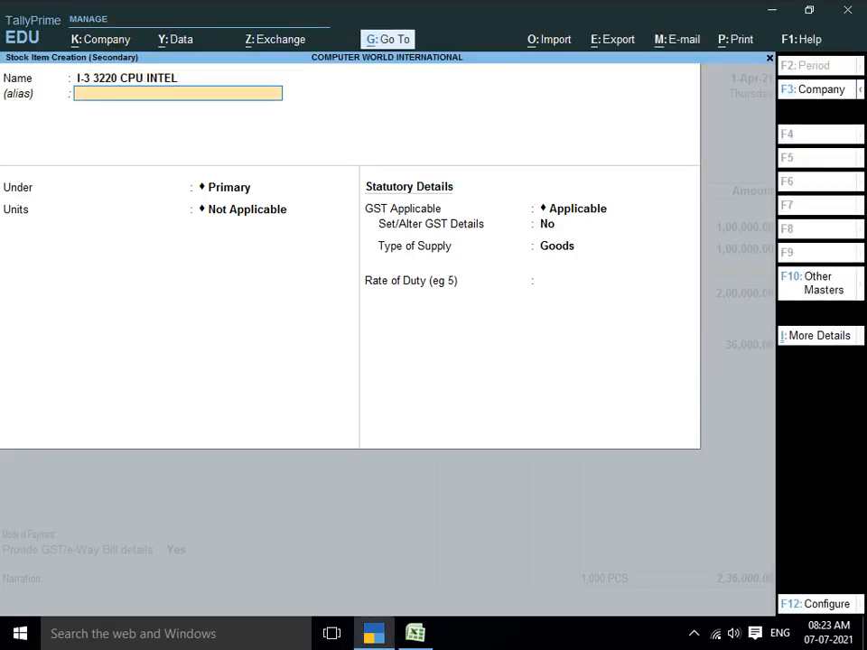
- Leave the alias of I-3 3220 CPU INTEL blank, keep it under Primary and set its unit to PCS
key("Return")
key("Return")
type("PC")
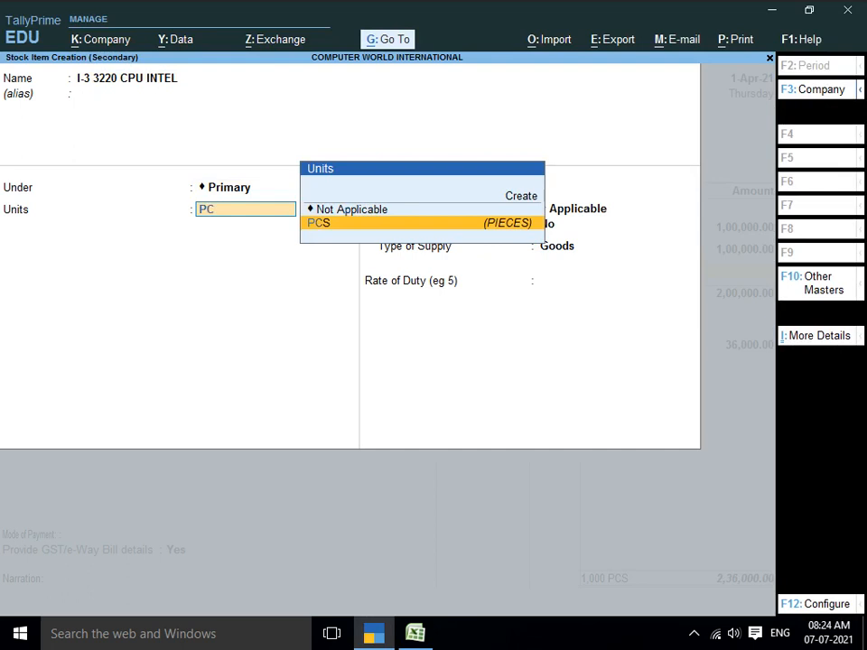
key("Return")
- Set the standard rates of I-3 3220 CPU INTEL from 1-Apr-21 to cost 200 and selling price 300 per PCS, keeping GST applicable
key("Return")
key("y")
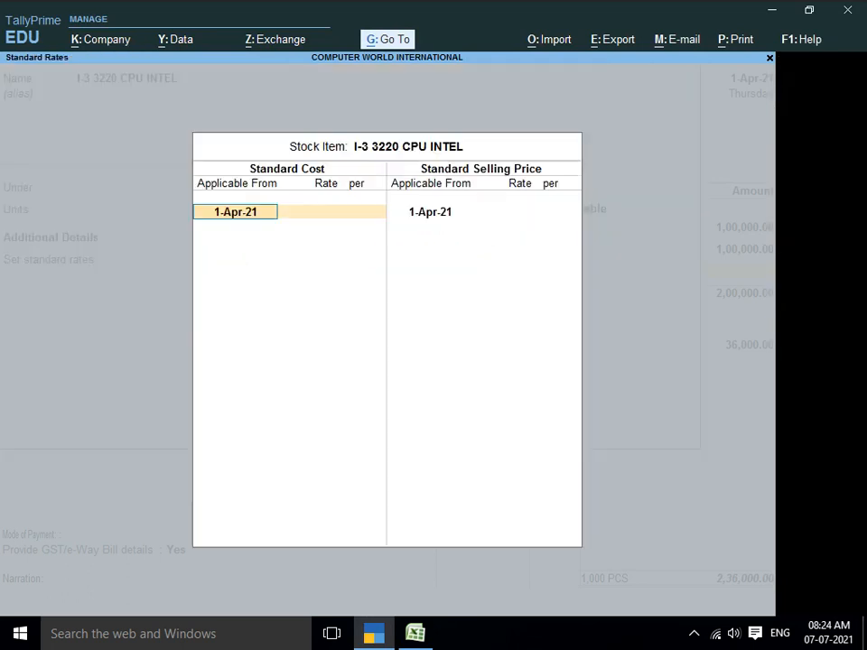
key("Return")
type("200")
key("Return")
key("Return")
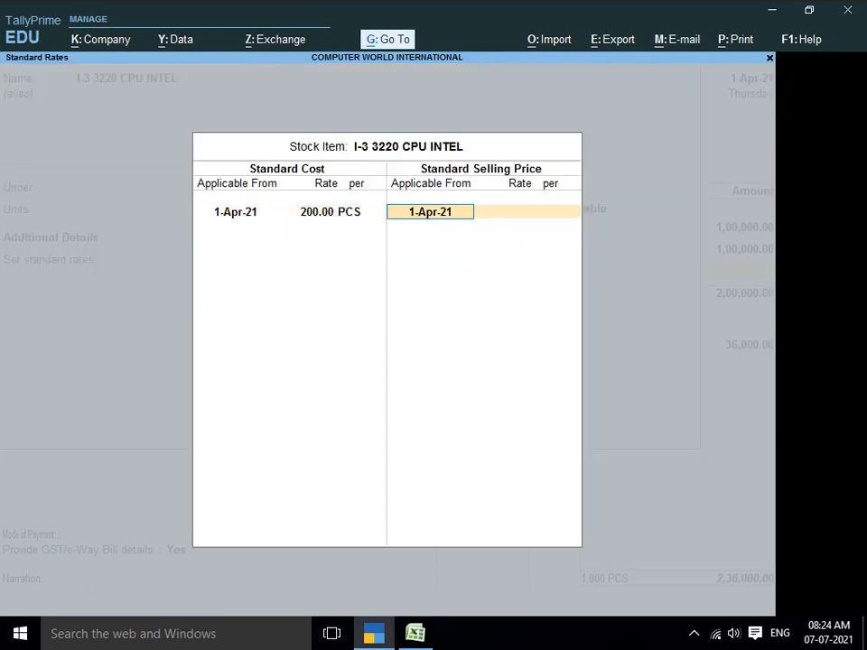
key("Return")
type("300")
key("Return")
key("Return")
key("Return")
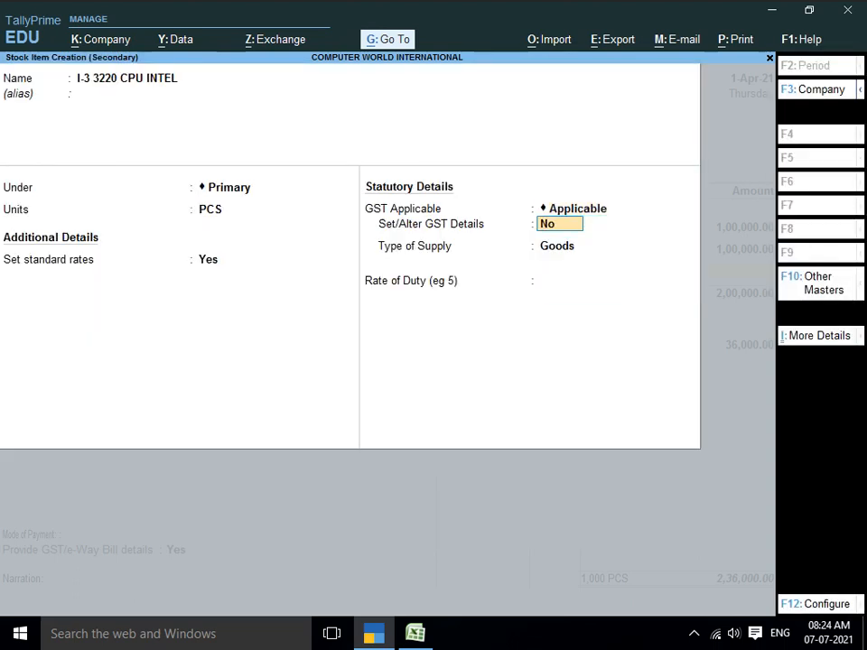
- Enable GST details for the item, with description I-3 3220 CPU INTEL and HSN/SAC 9607
type("Y")
key("Return")
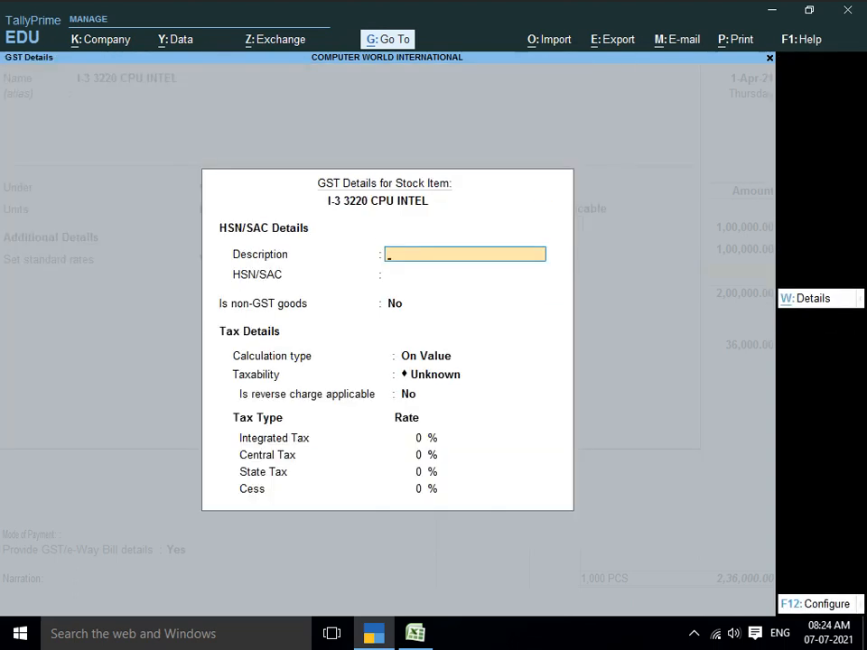
key("Return")
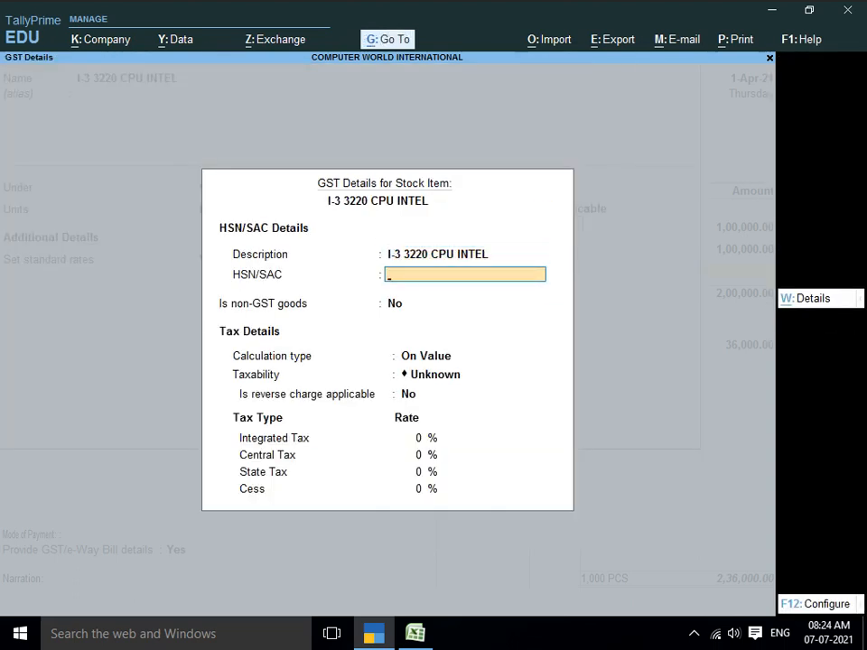
key("Return")
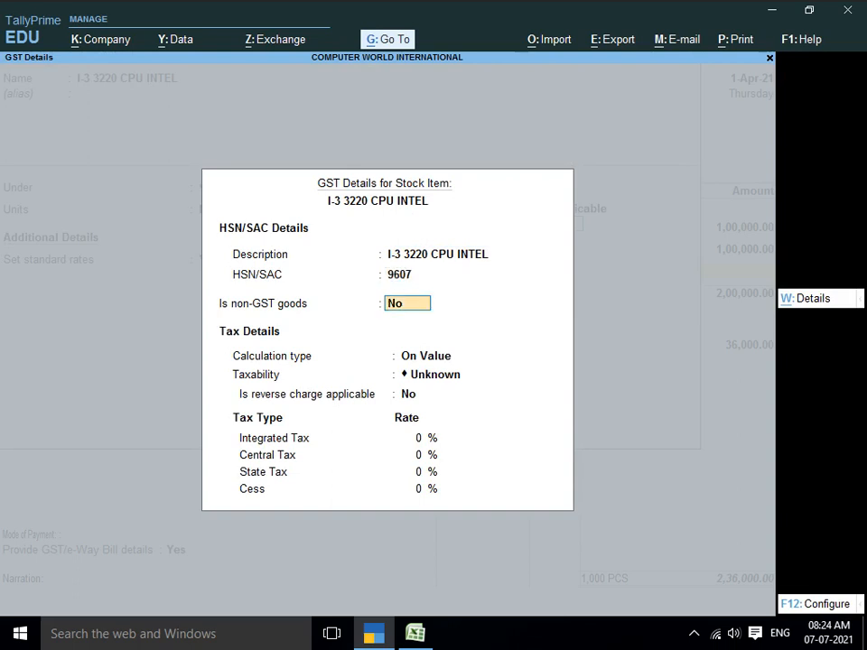
- Set the taxability of I-3 3220 CPU INTEL to Taxable with Integrated Tax at 18% and accept its GST details
key("Return")
key("Return")
key("Down")
key("Down")
key("Down")
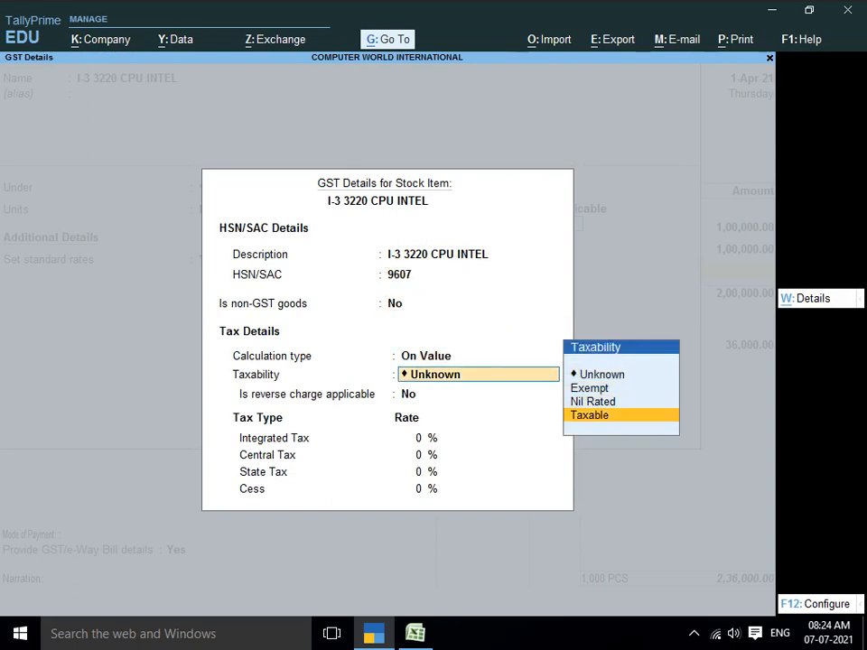
key("Return")
key("Return")
type("18")
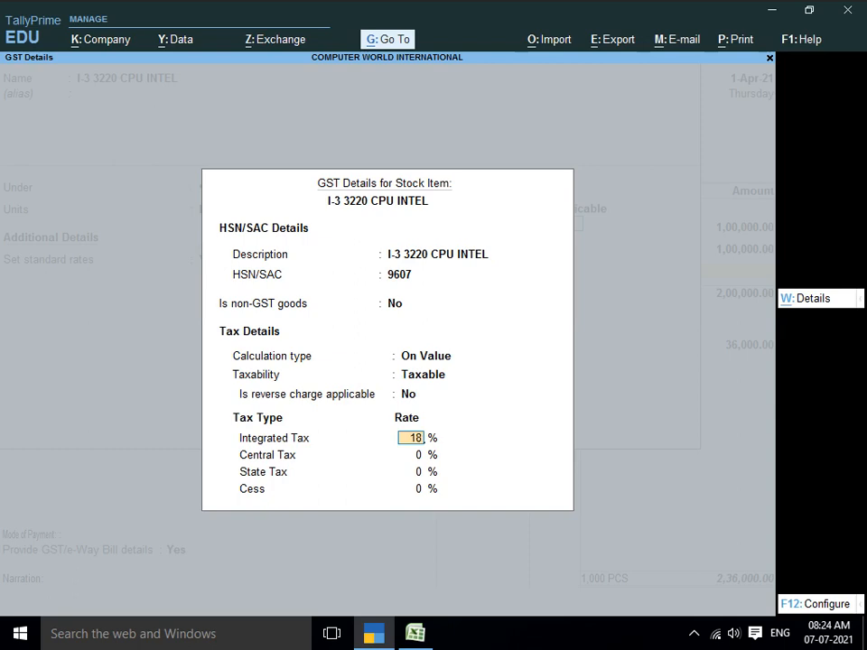
key("Return")
key("Return")
key("Return")
key("Return")
- Keep Goods as the type of supply, save the I-3 3220 CPU INTEL item and leave its voucher description blank
key("Return")
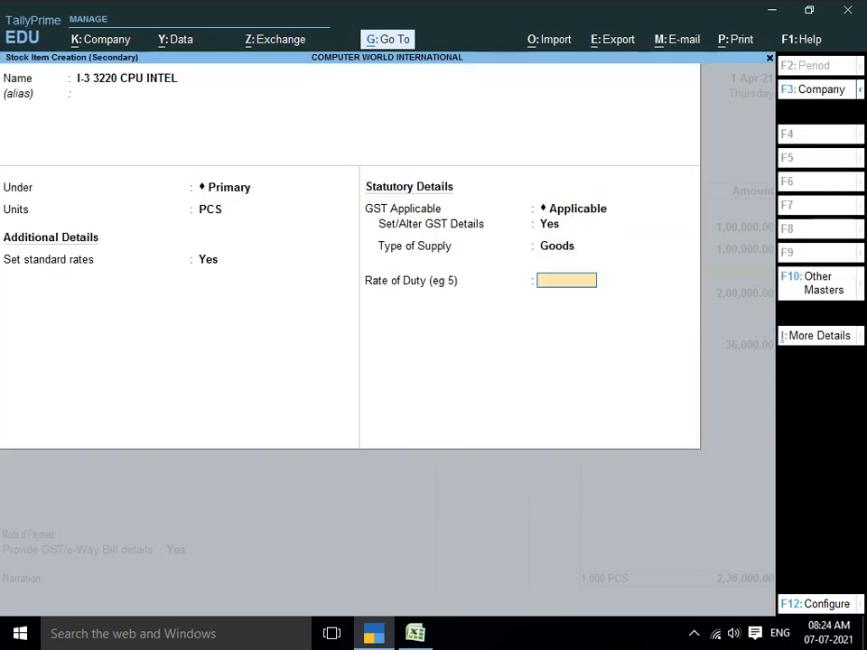
key("Return")
key("Return")
key("Return")
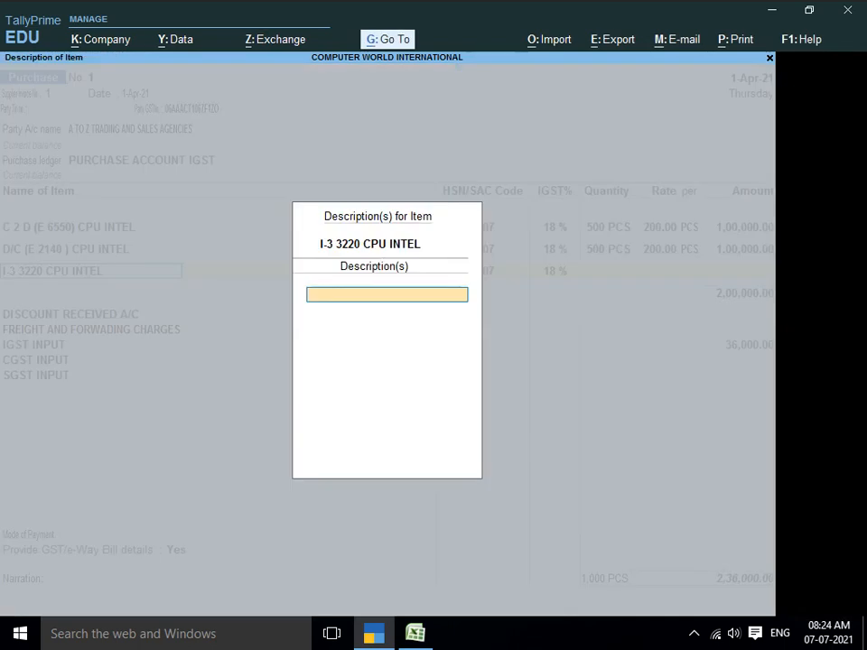
key("Return")
- Check the quantity in the Excel purchase list, then enter 500 PCS for I-3 3220 CPU INTEL at the 200.00 rate
key("alt+Tab")
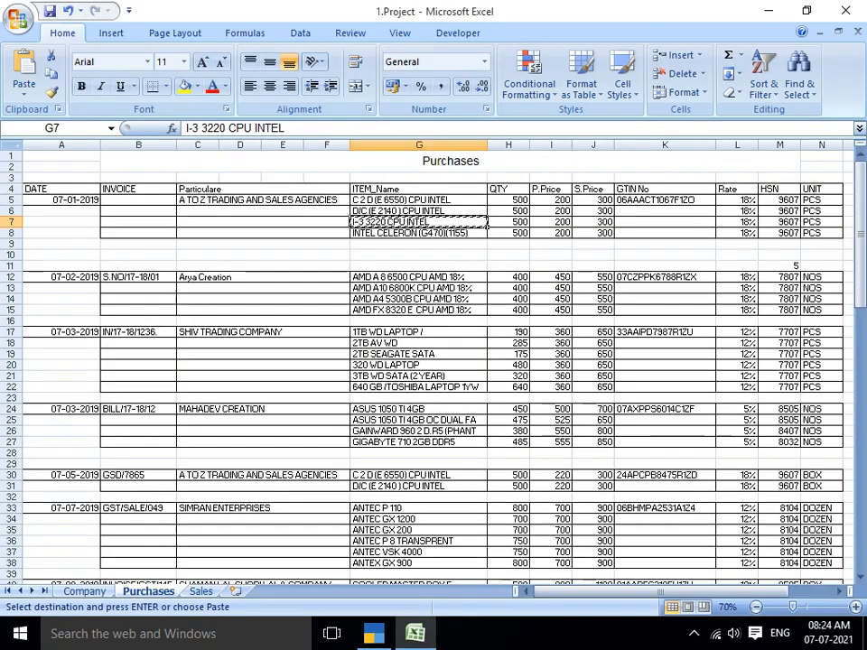
key("alt+Tab")
type("500")
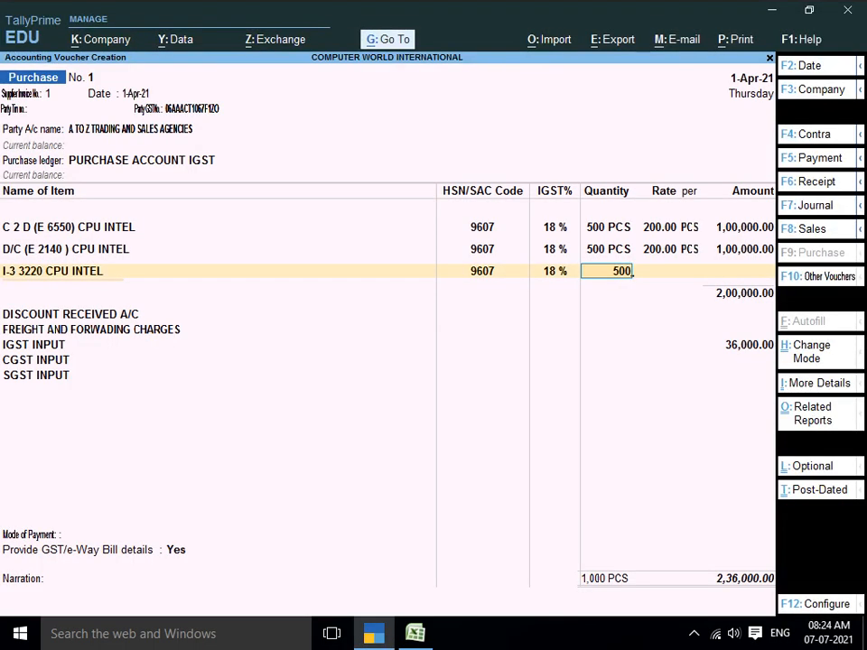
key("Return")
key("Return")
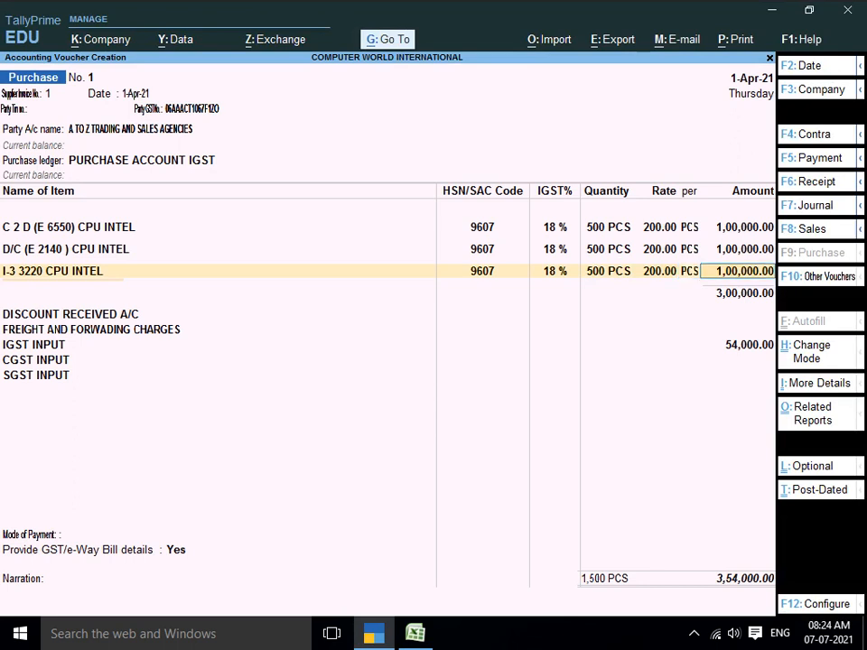
key("Return")
- Select INTEL CELERON (G470)(1155) in the Excel purchase list, then try I-3 3220 CPU INTEL as the name of a new stock item in TallyPrime
key("alt+Tab")
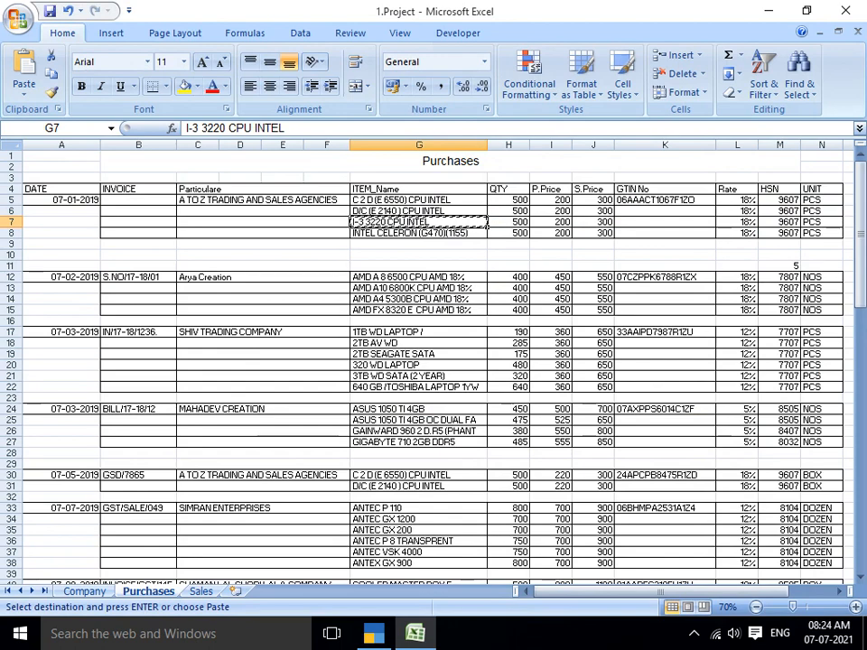
key("Down")
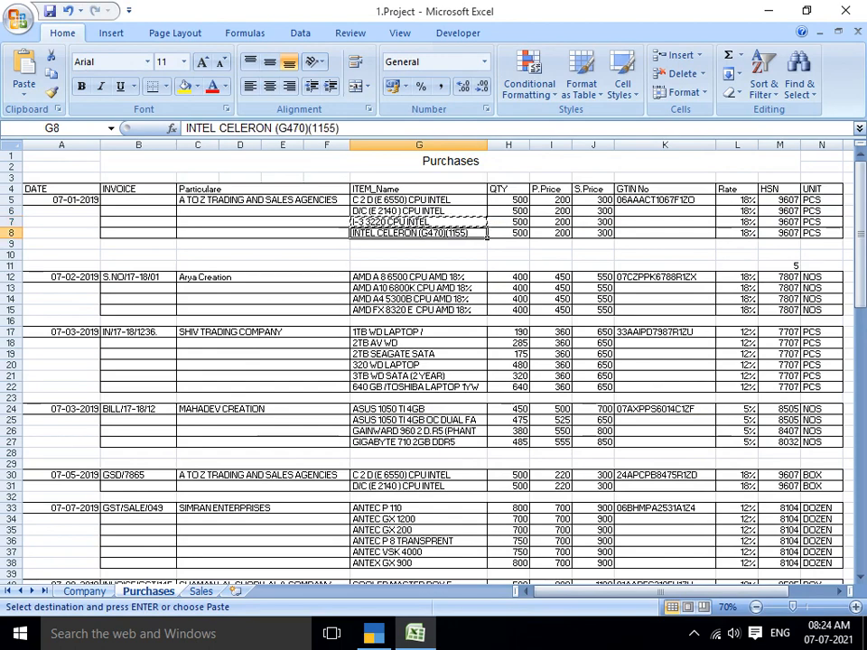
key("alt+Tab")
key("alt+c")
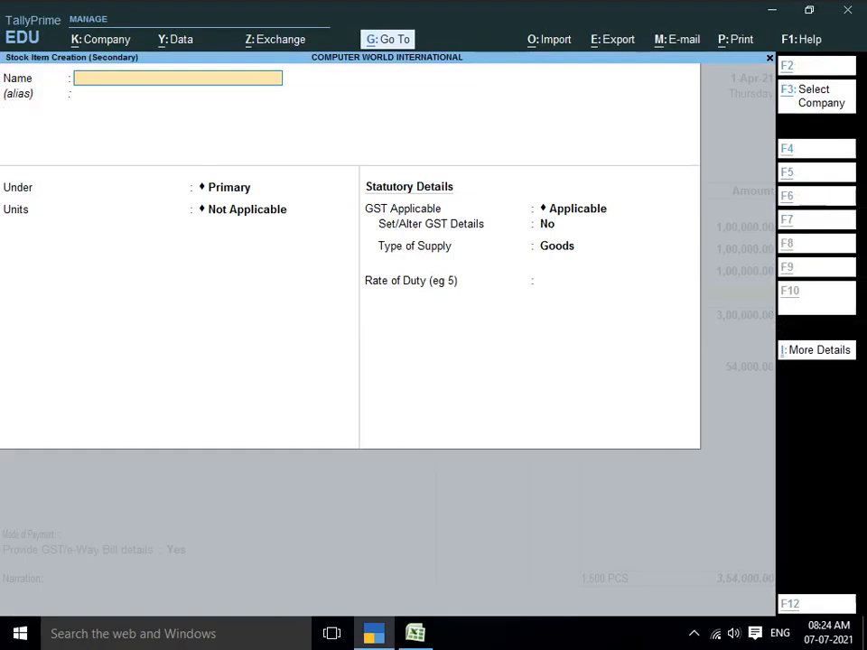
key("ctrl+alt+v")
key("Return")
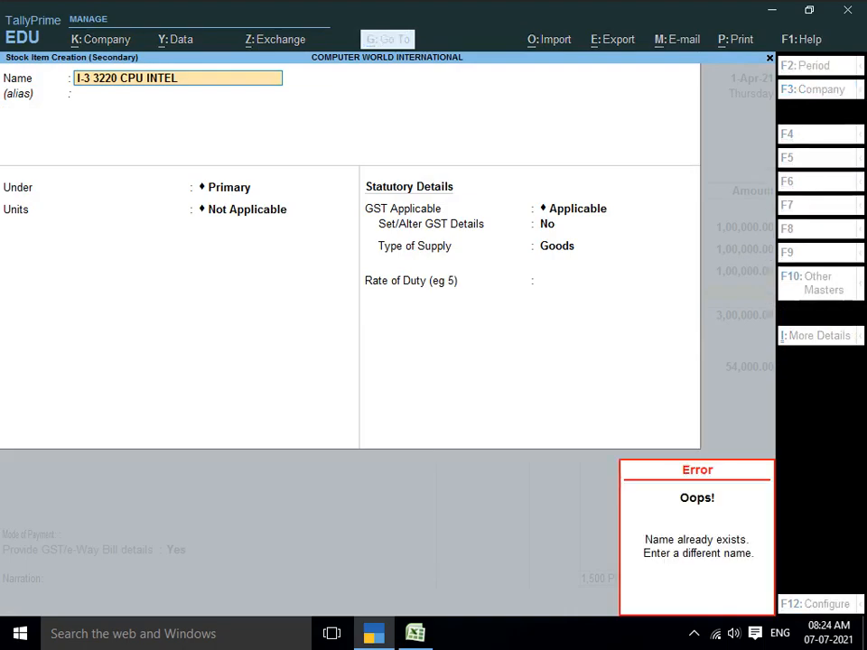
- Copy INTEL CELERON (G470)(1155) from the Excel purchase list and enter it as the new stock item's name instead
key("alt+Tab")
key("ctrl+c")
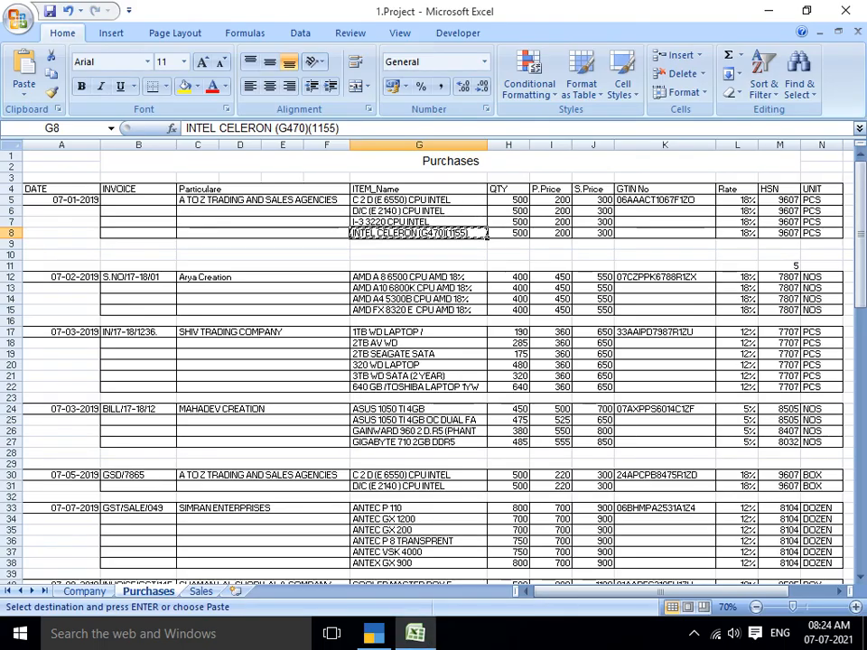
key("alt+Tab")
key("Escape")
key("BackSpace")
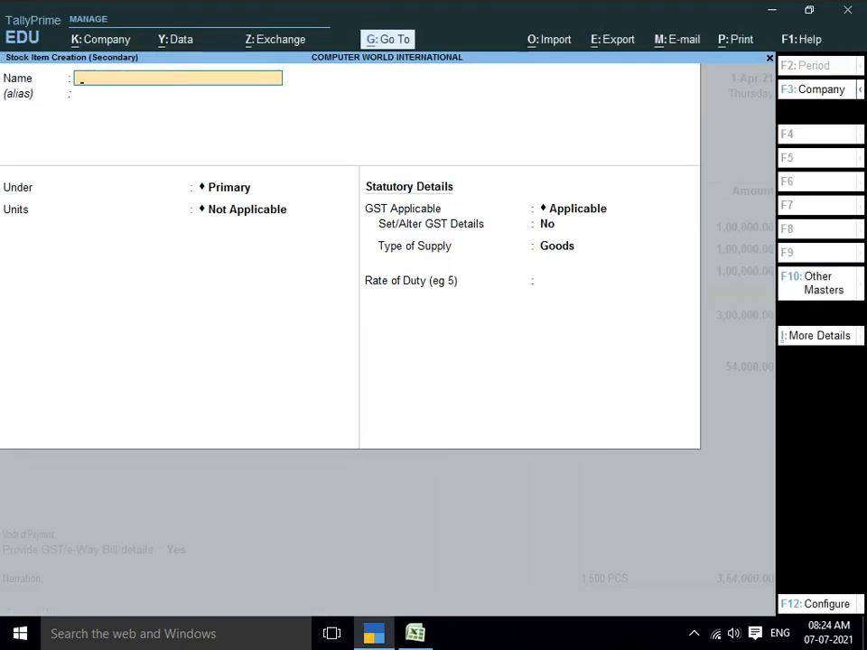
key("ctrl+alt+v")
key("Return")
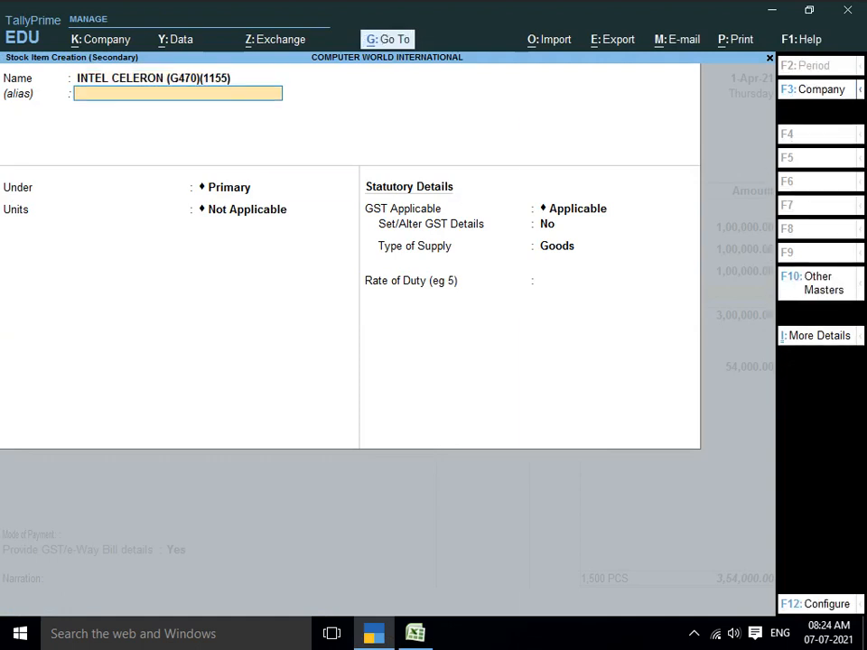
- Leave the alias of INTEL CELERON (G470)(1155) blank, keep it under Primary and set its unit to PCS
key("Return")
key("Return")
type("PC")
key("Return")
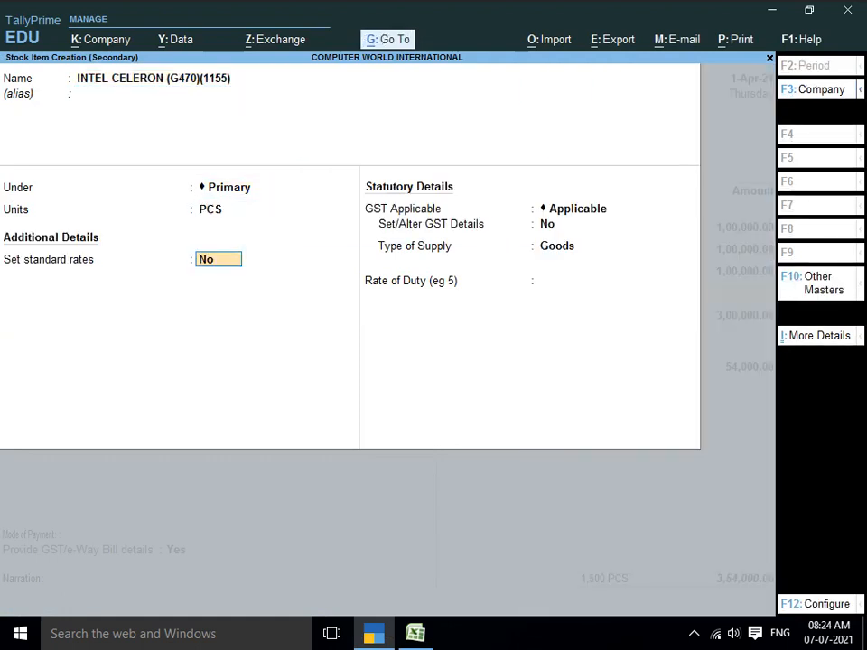
- Set the standard rates of INTEL CELERON (G470)(1155) from 1-Apr-21 to cost 200 and selling price 300 per PCS, keeping GST applicable
type("Y")
key("Return")
key("Return")
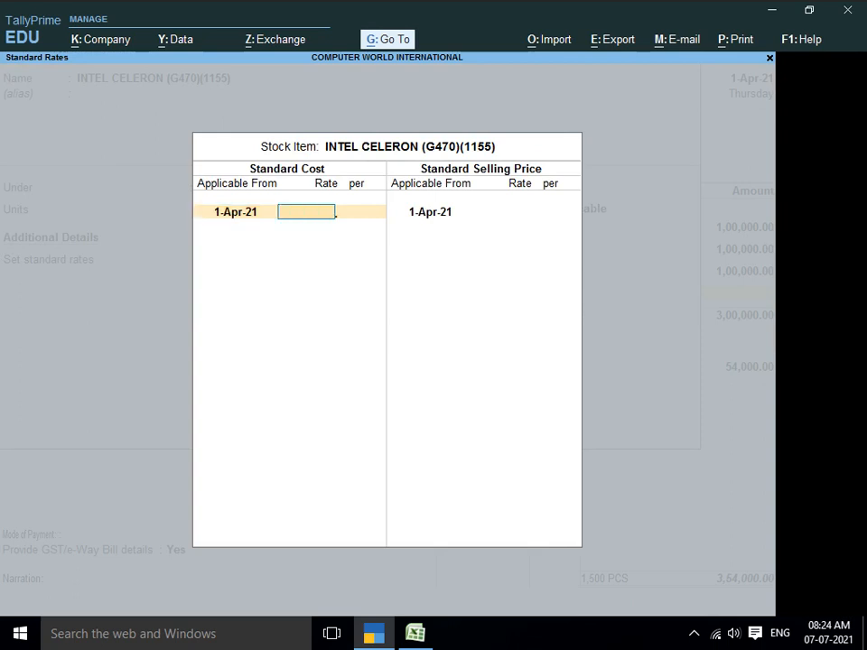
type("200")
key("Return")
key("Return")
key("Return")
key("Return")
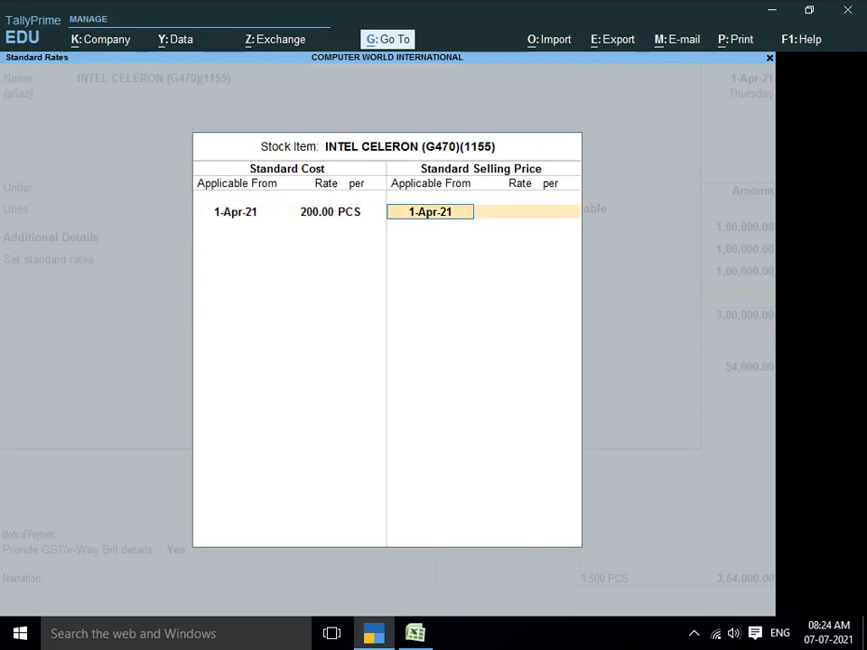
type("300")
key("Return")
key("Return")
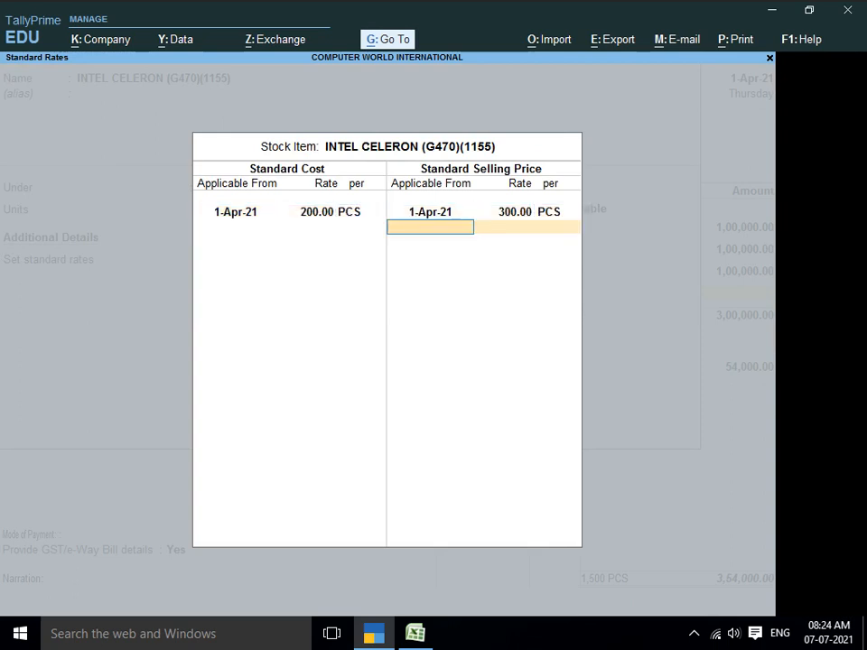
key("Return")
key("Return")
- Enable GST details for the item, with description INTEL CELERON (G470)(1155) and HSN/SAC 9607
type("y")
key("Return")
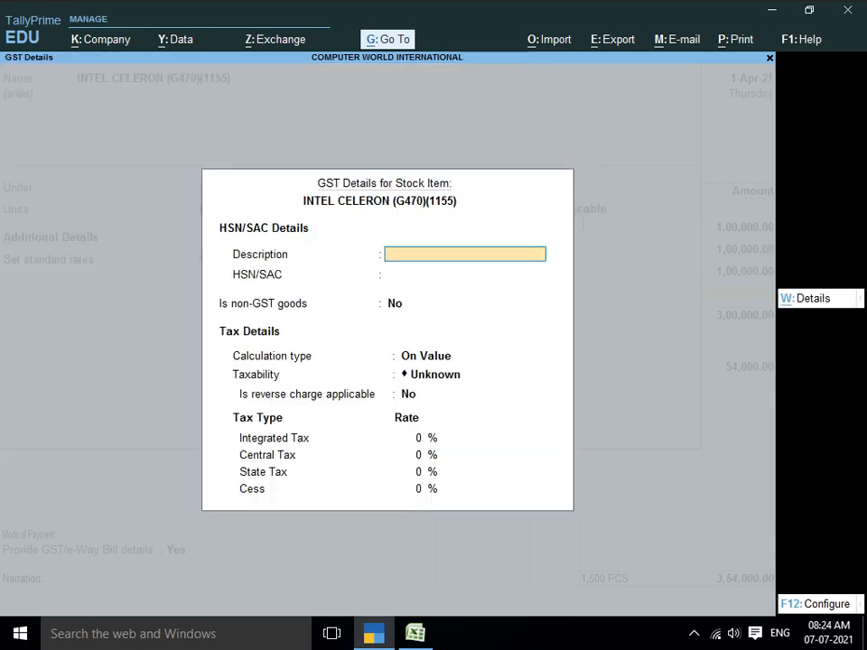
key("ctrl+v")
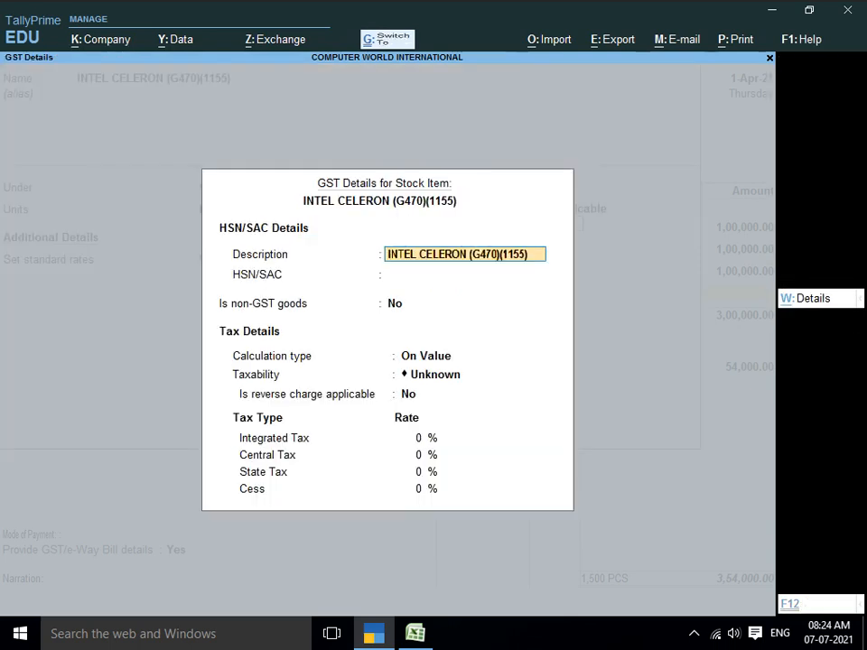
key("Return")
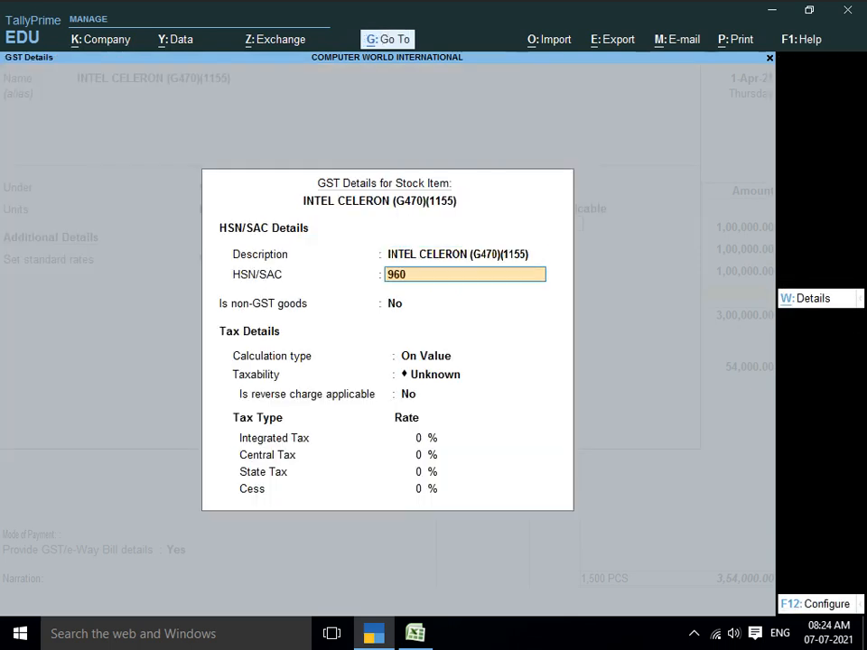
key("Return")
- Set the taxability of INTEL CELERON (G470)(1155) to Taxable with Integrated Tax at 18% and accept its GST details
key("Return")
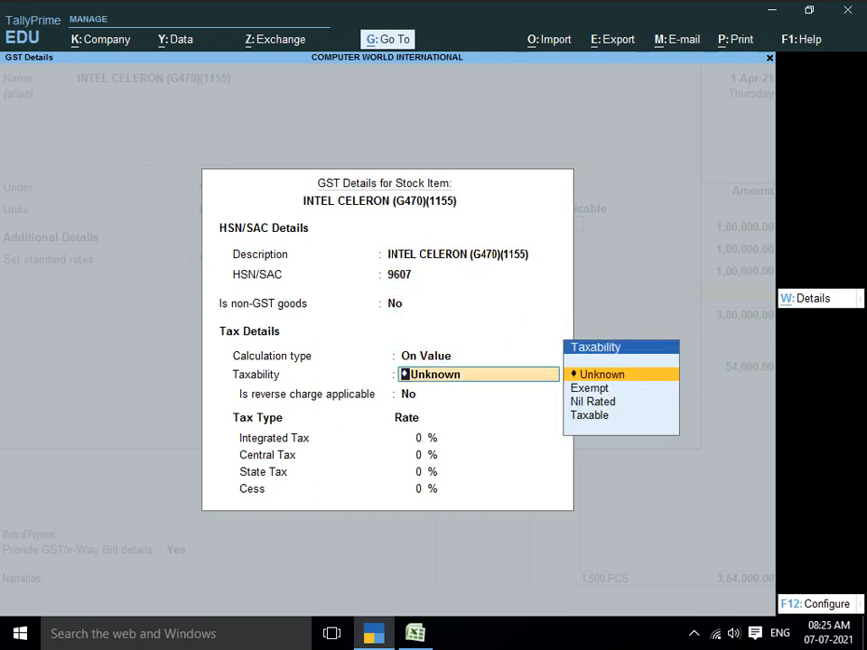
key("Down")
key("Down")
key("Down")
key("Return")
key("Return")
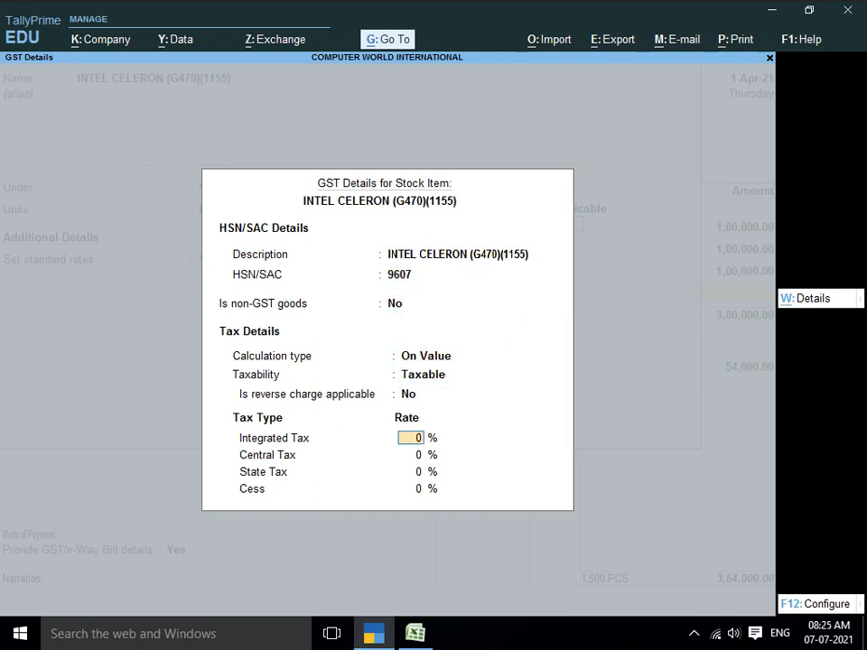
type("18")
key("Return")
key("Return")
key("Return")
key("Return")
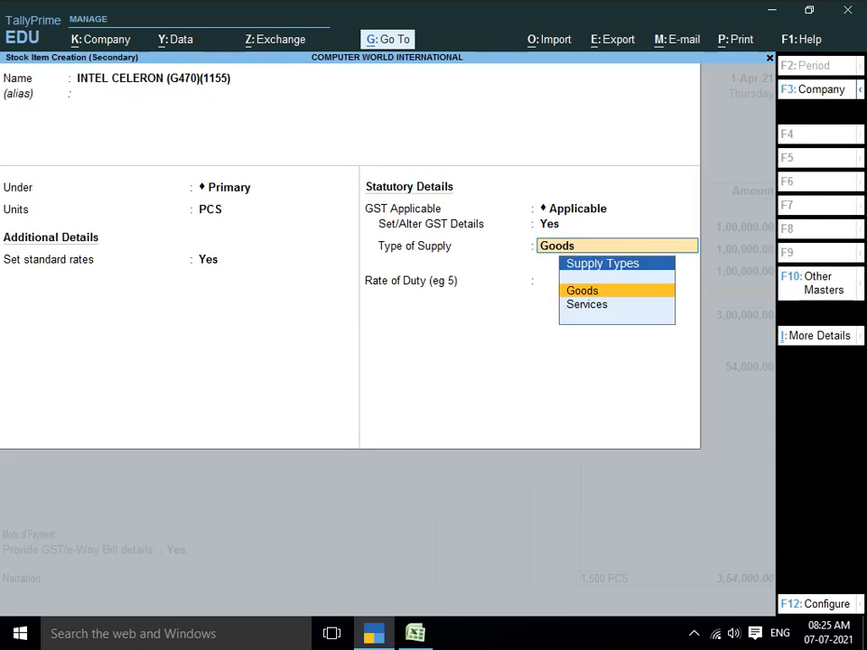
- Finish creating INTEL CELERON (G470)(1155) with type of supply Goods and leave its voucher description blank
key("Return")
key("Return")
key("Return")
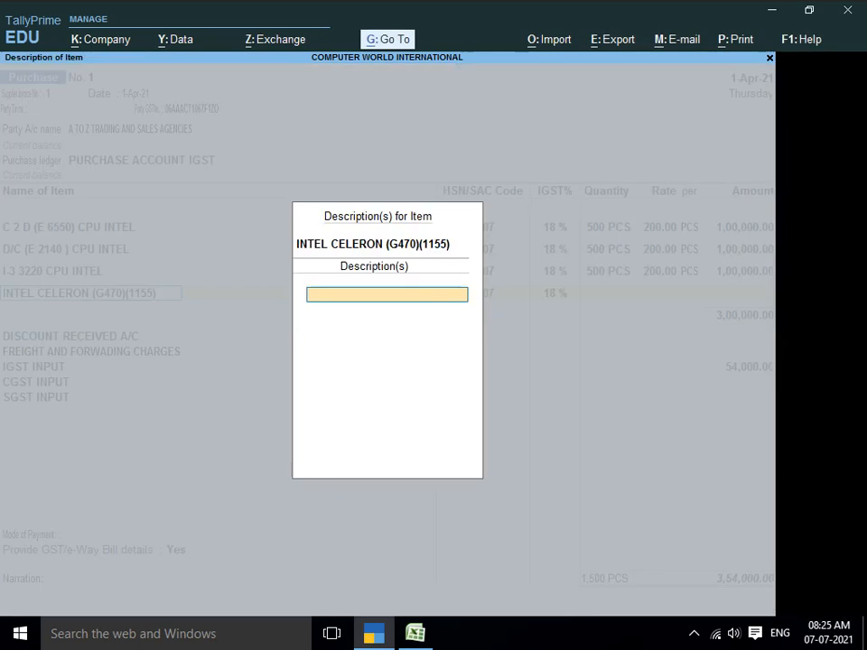
key("Return")
- Check the item's quantity in the Excel purchase list and enter it in the voucher as 500 PCS at 200.00 per PCS
key("alt+Tab")
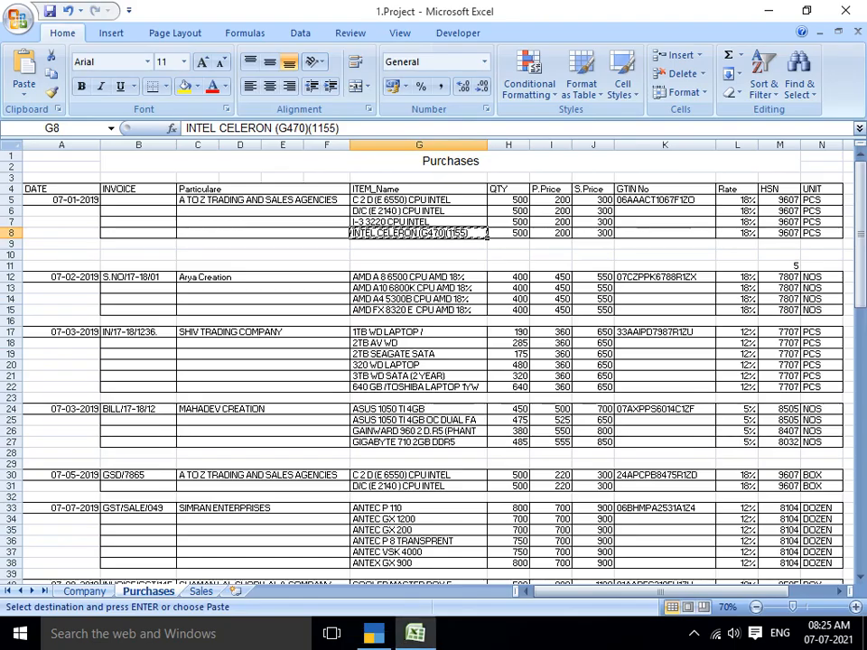
key("alt+Tab")
type("500")
key("Return")
key("Return")
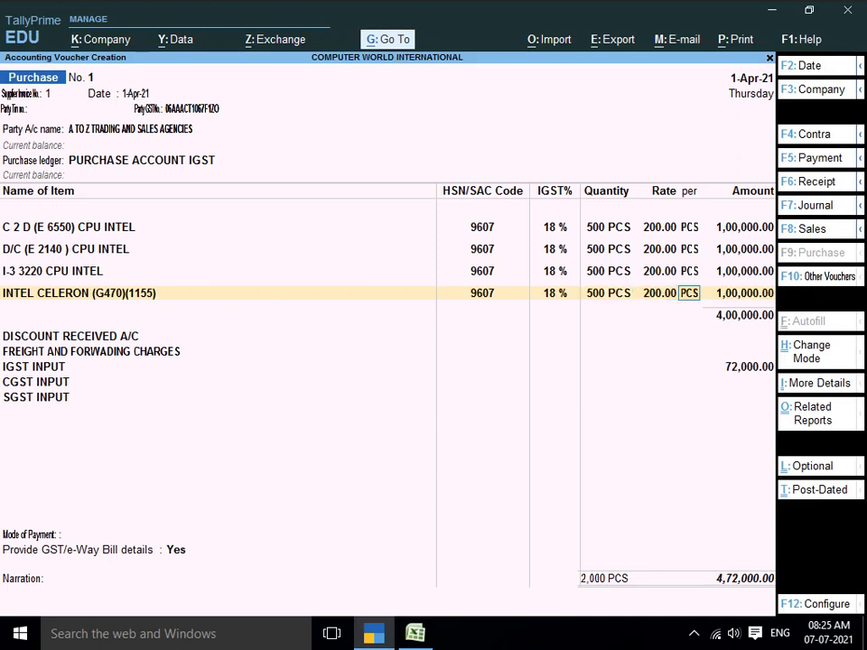
key("Return")
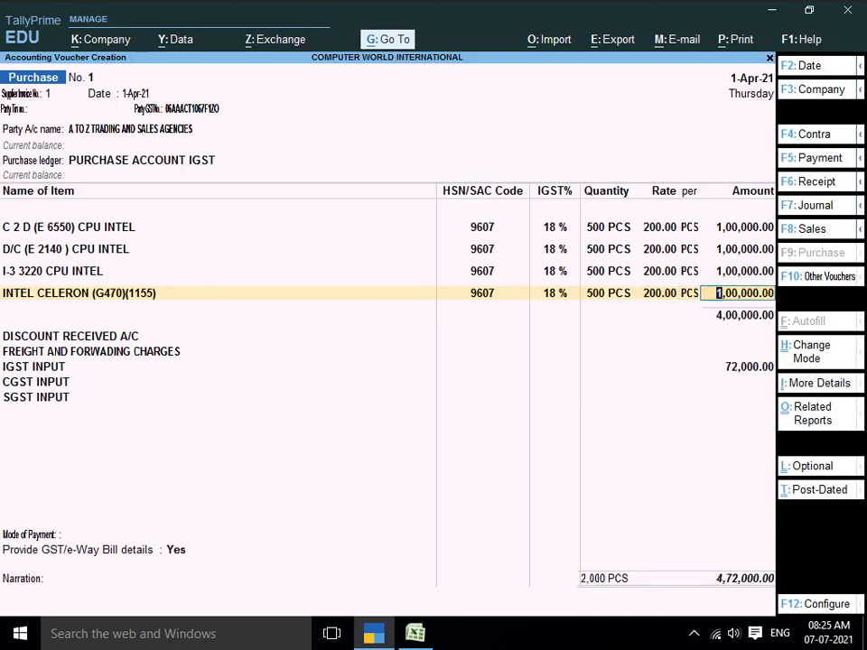
key("Return")
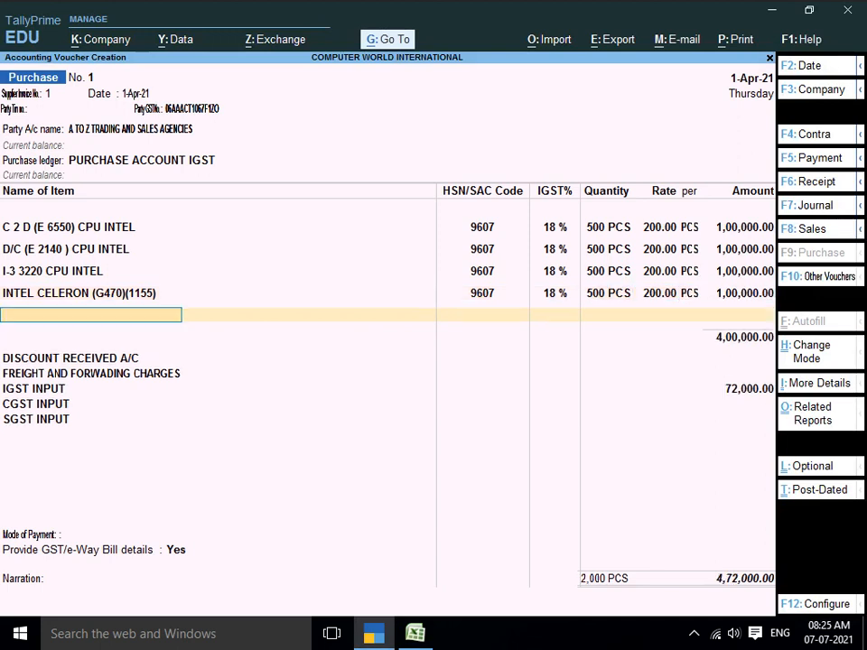
- End the item list and apply a -10% rate to DISCOUNT RECEIVED A/C, leaving its description blank
key("Return")
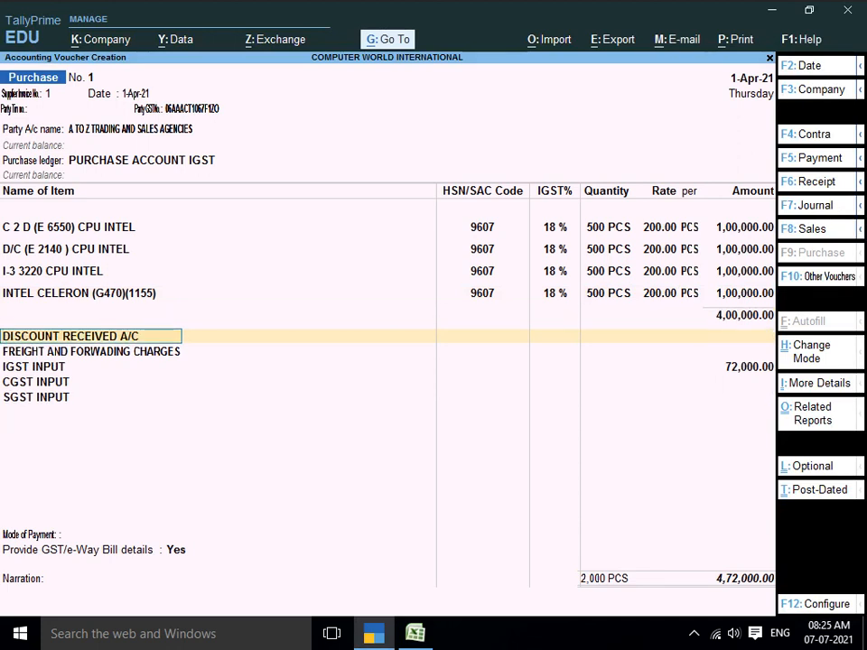
key("Return")
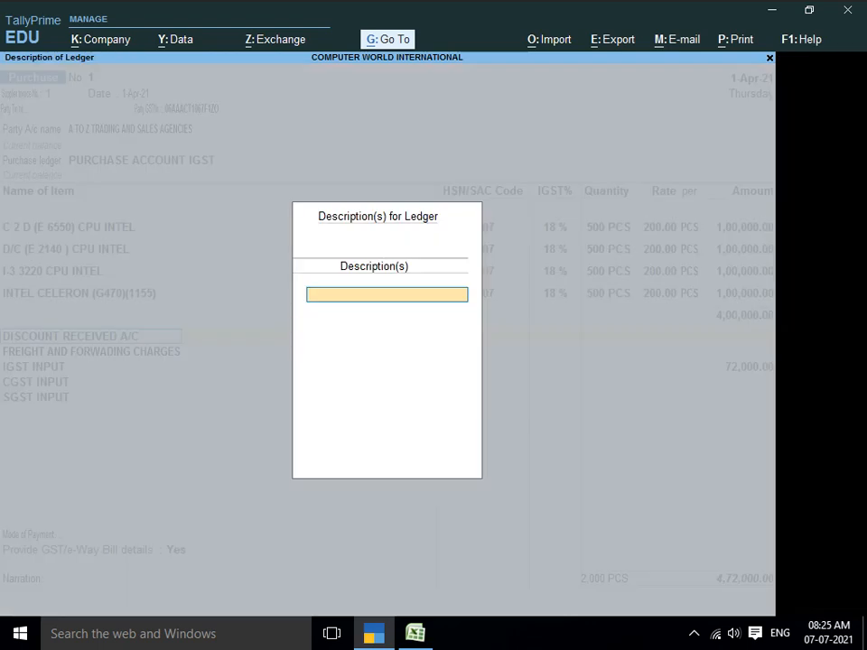
key("Return")
type("-10")
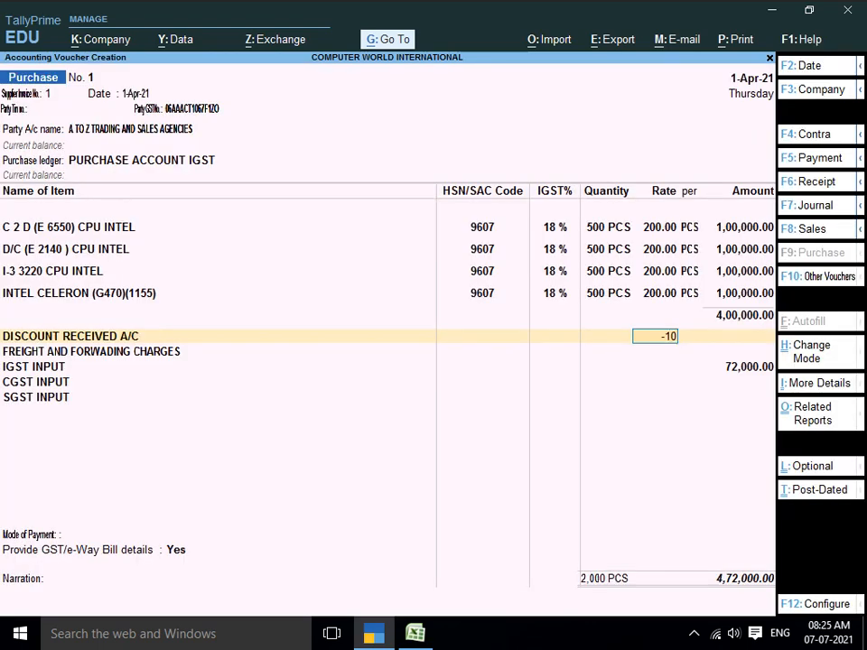
key("Return")
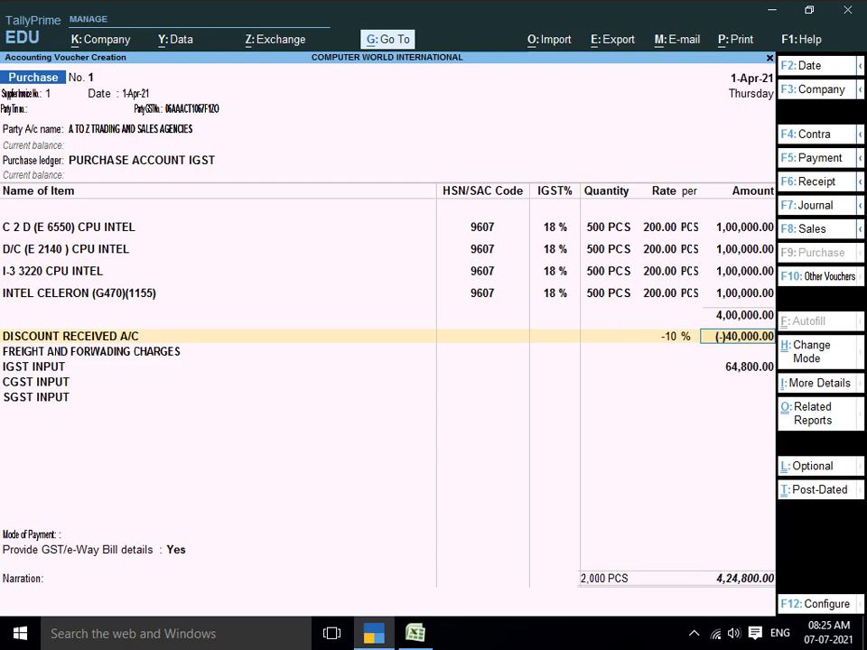
key("Return")
- Enter 1000 as the amount of FREIGHT AND FORWADING CHARGES, leaving its description blank
key("Return")
key("Return")
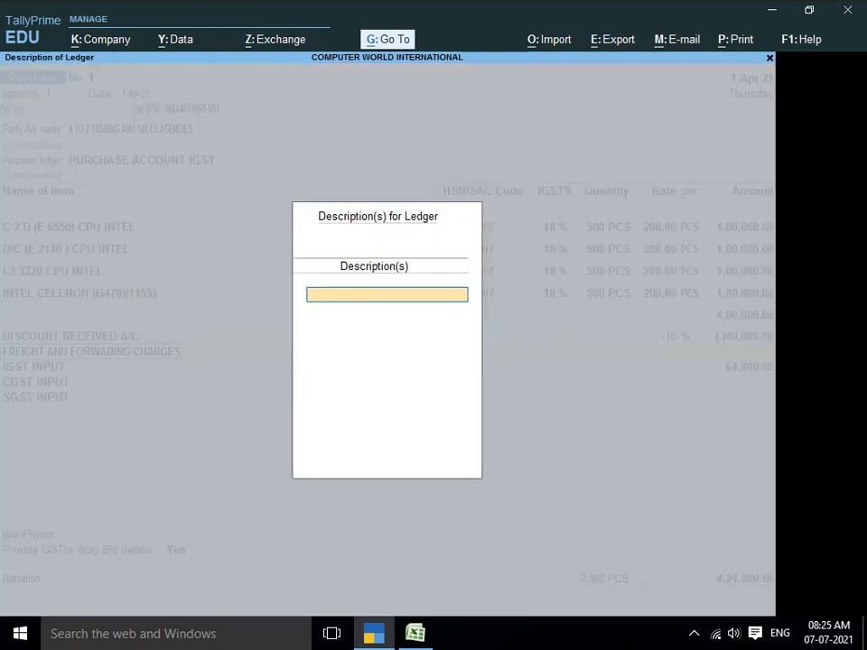
key("Return")
type("1000")
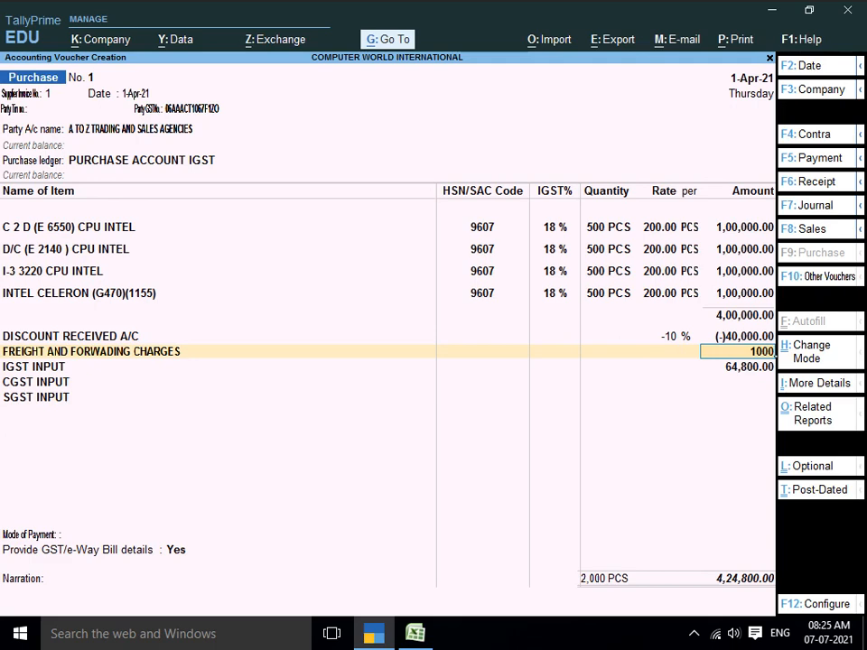
key("Return")
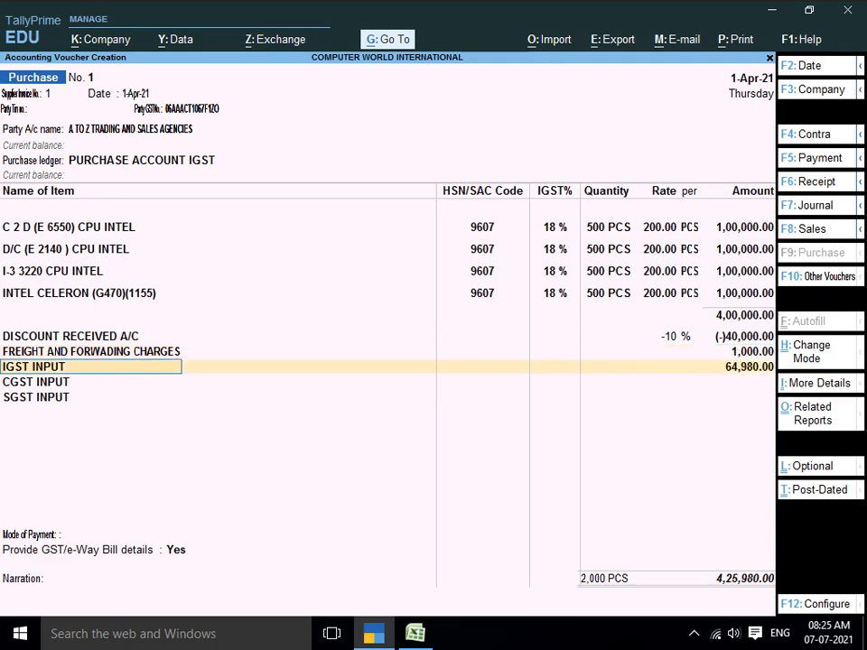
- Accept the calculated IGST INPUT amount and leave the CGST INPUT and SGST INPUT lines blank
key("Return")
key("Return")
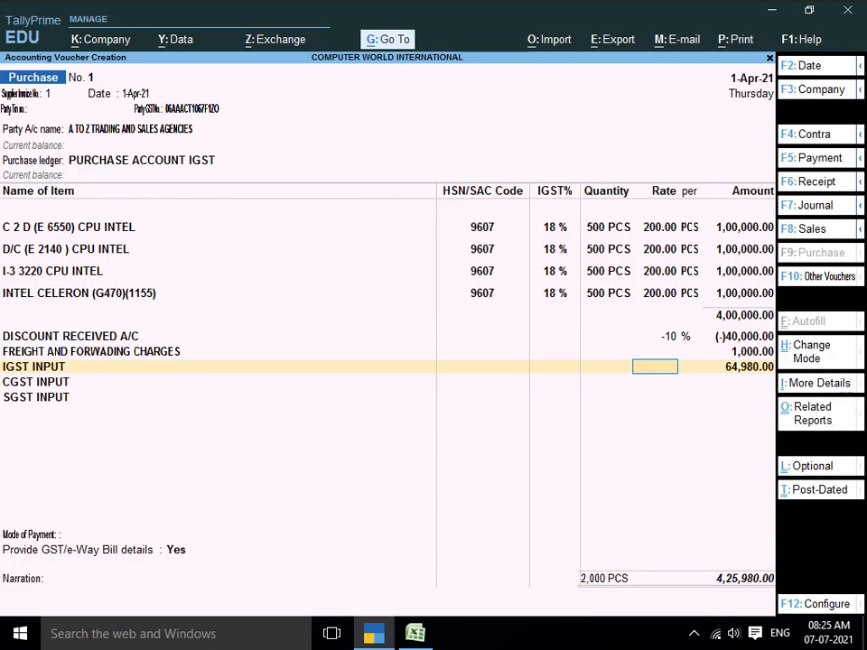
key("Return")
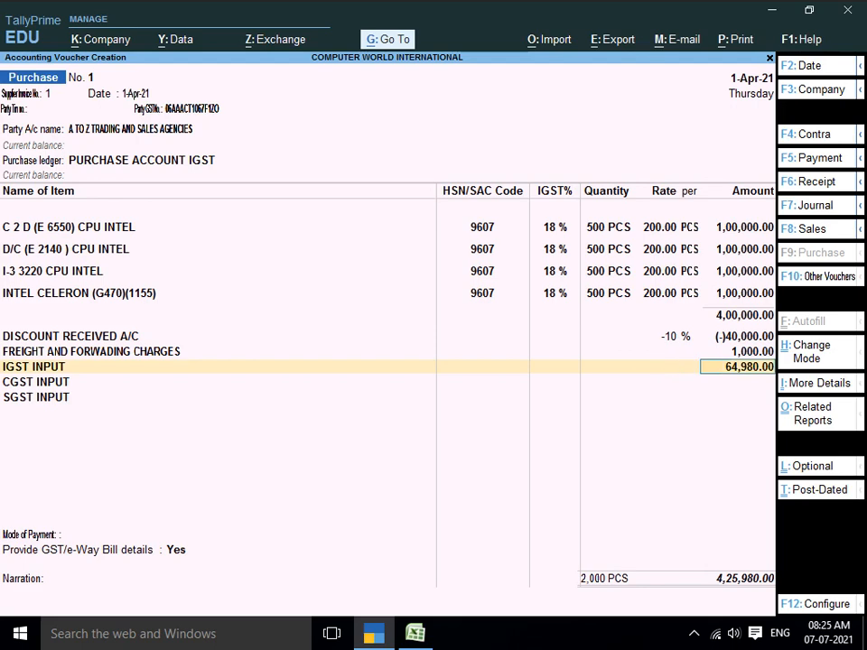
key("Return")
key("Return")
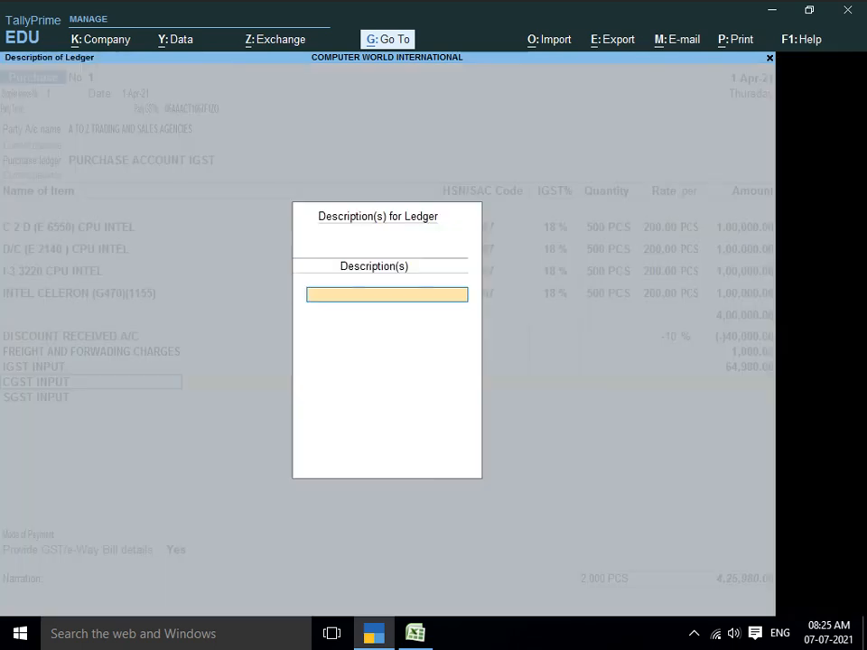
key("Return")
key("Return")
key("Return")
key("Return")
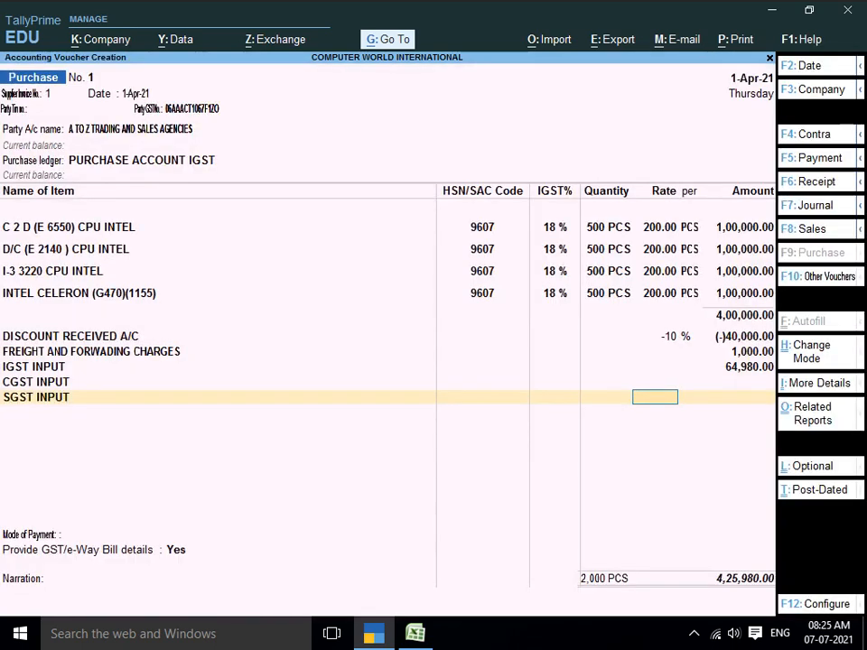
key("Return")
key("Return")
- Leave the mode of payment blank and set Provide GST/e-Way Bill details to No
key("Return")
key("Return")
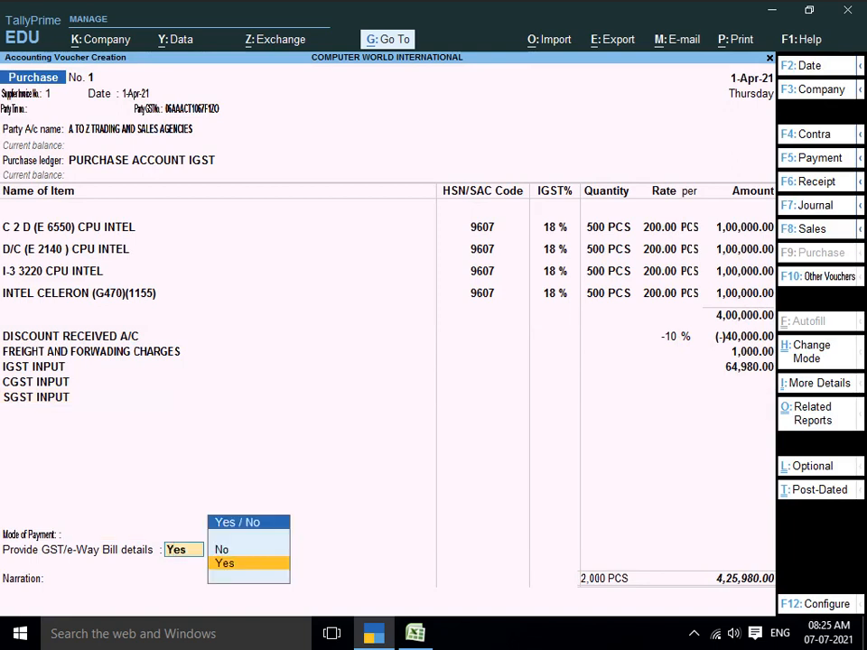
type("N")
key("Return")
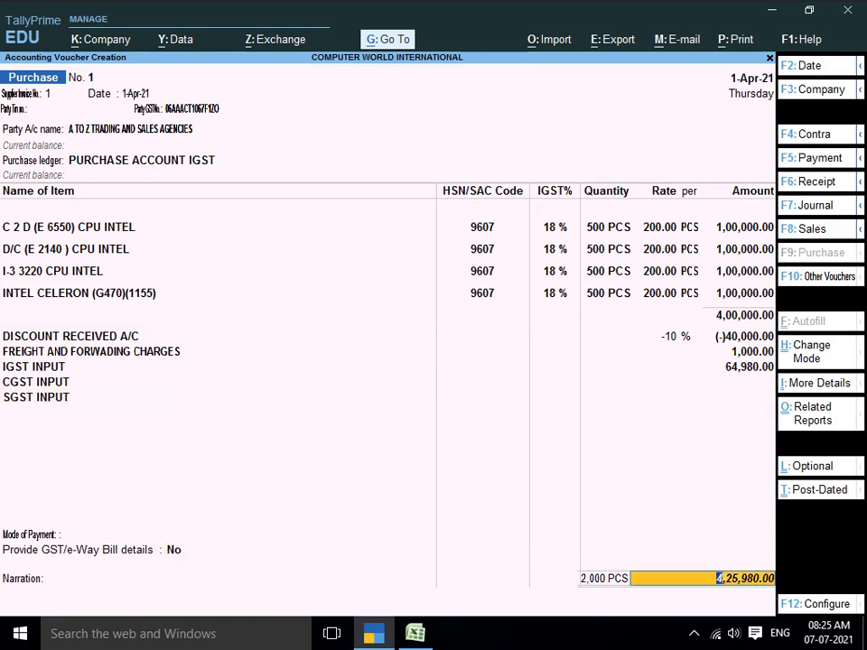
- Allocate the full amount to New Ref 1 in the supplier's bill-wise details and save the purchase voucher
key("Return")
key("Return")
key("Return")
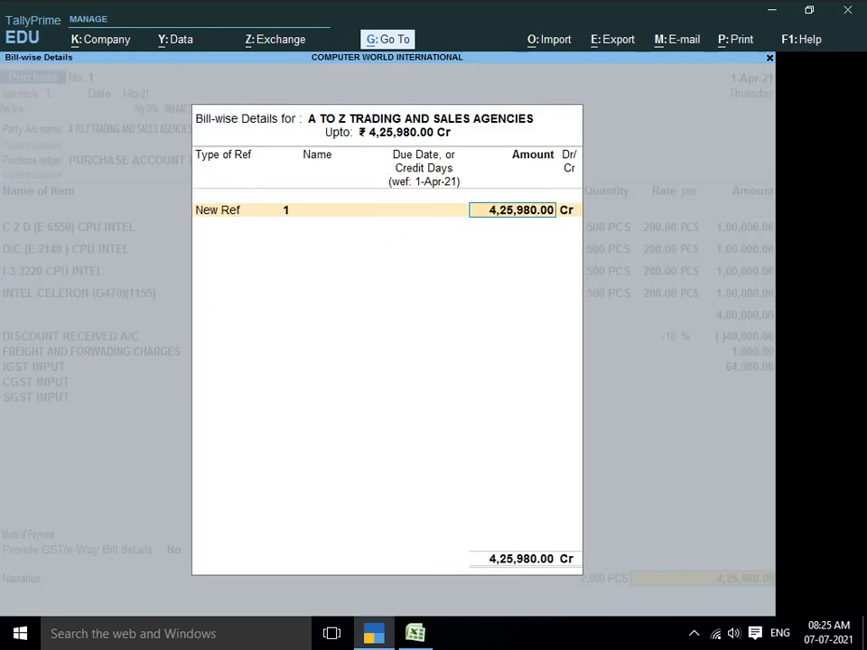
key("Return")
key("Return")
key("Return")
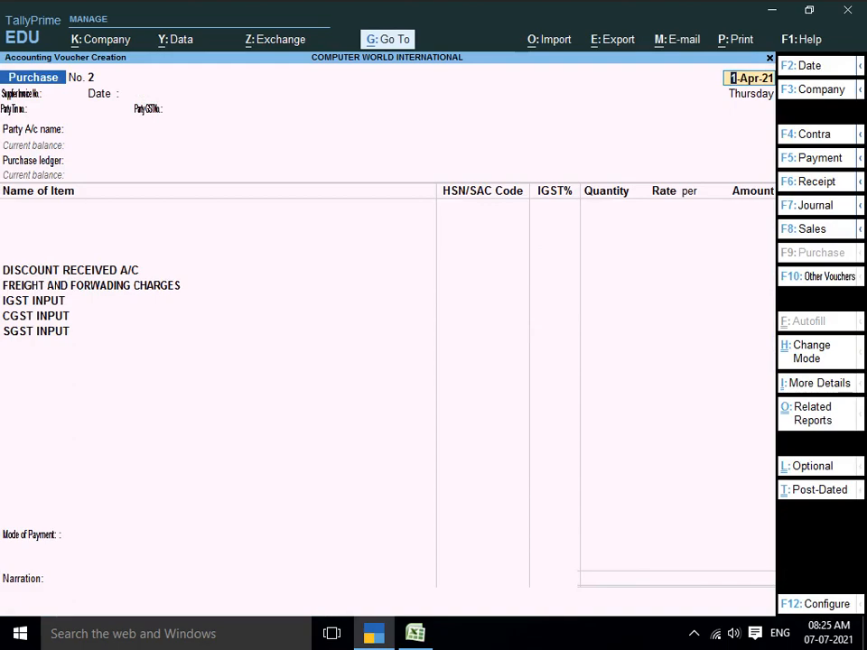
- Copy invoice number S.NO/17-18/01 from the Excel purchase list into purchase voucher 2 as supplier invoice number, keeping 1-Apr-21 for both dates
left_click(416, 633)
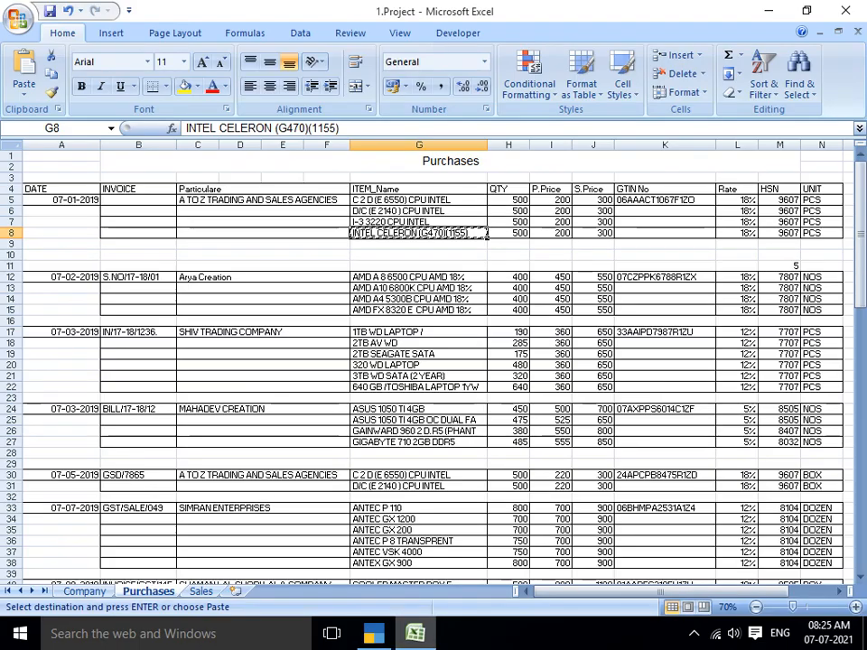
left_click(138, 277)
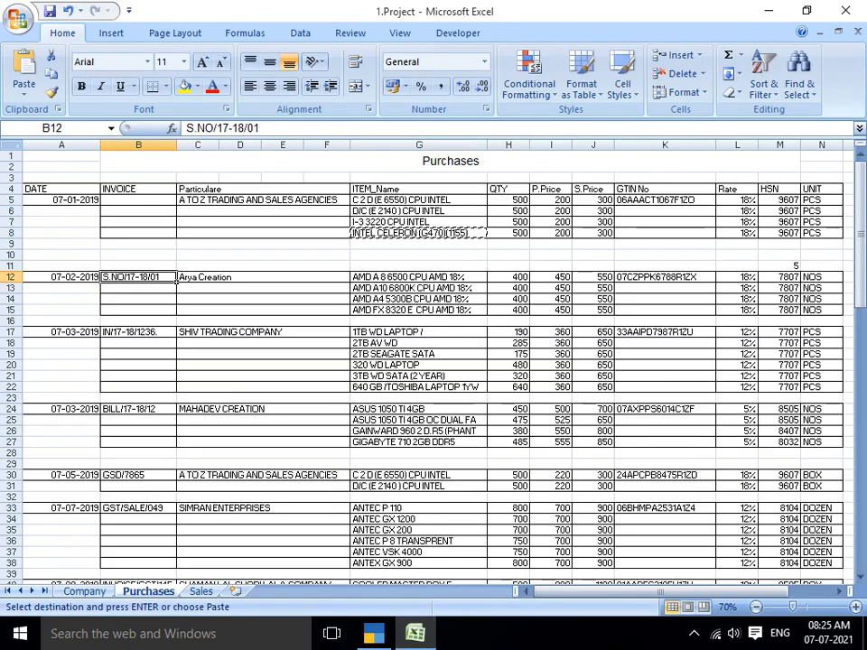
key("ctrl+c")
key("alt+Tab")
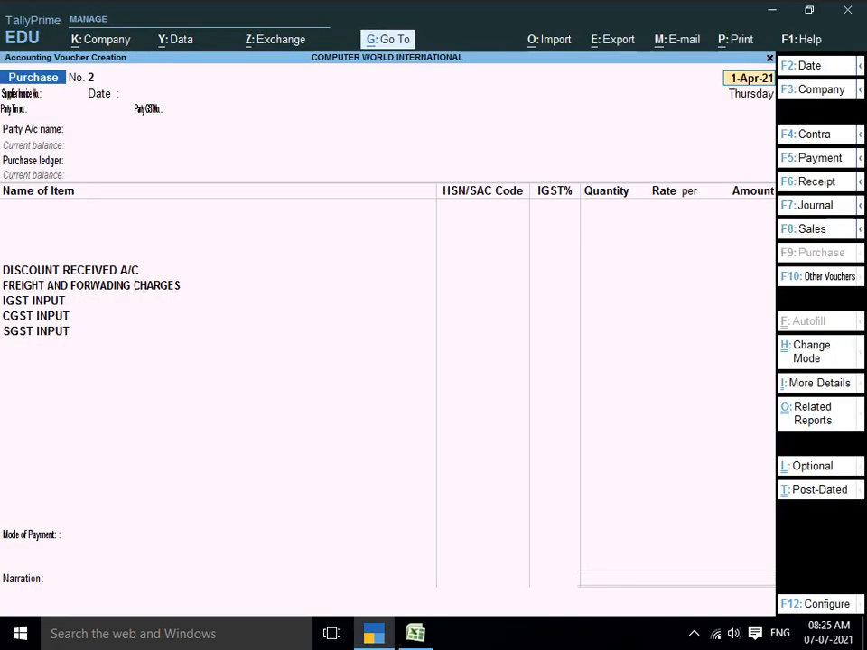
key("Return")
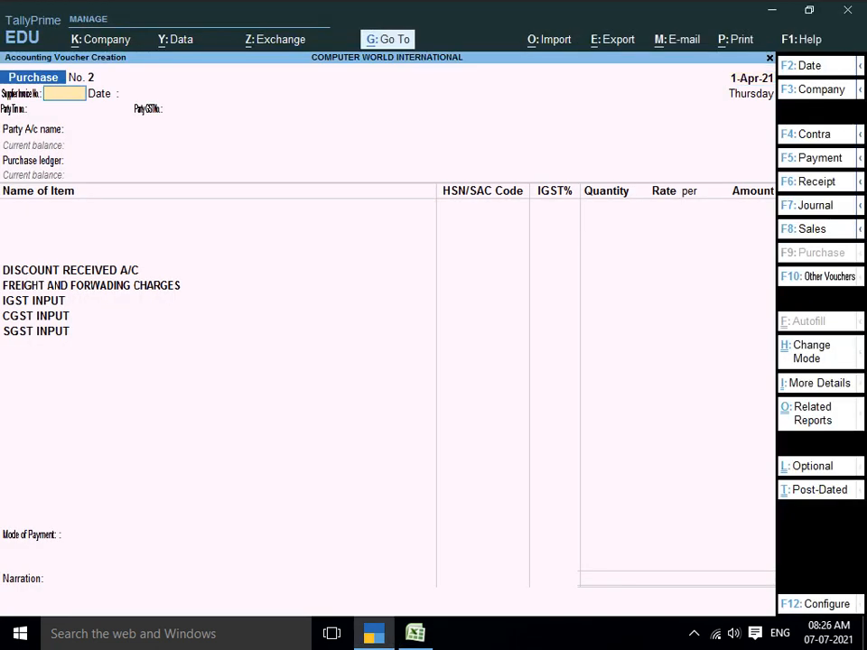
key("ctrl+alt+v")
key("Return")
key("Return")
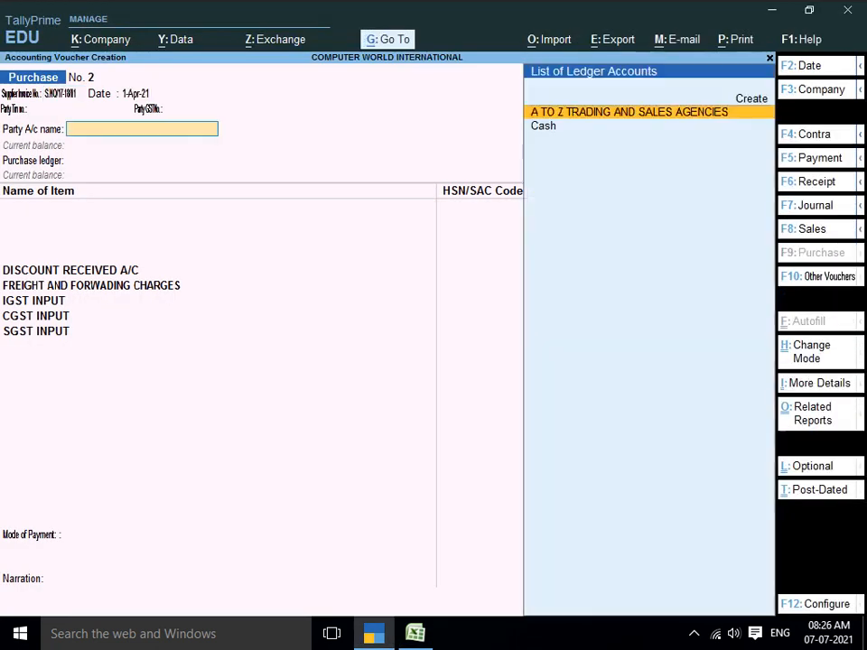
- Start a new party ledger from the voucher and name it Arya Creation, copied from the Excel purchase list
key("alt")
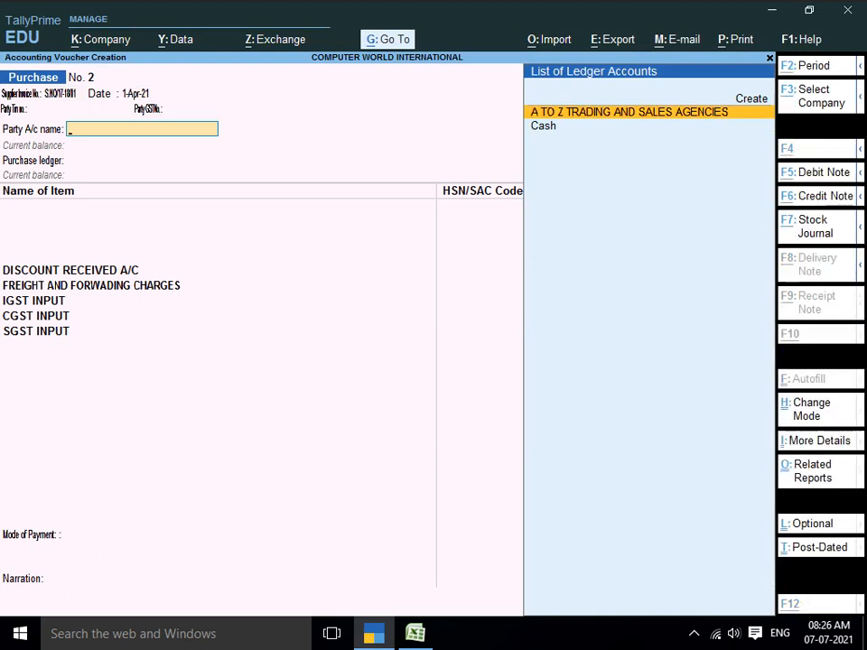
key("alt+c")
key("alt+Tab")
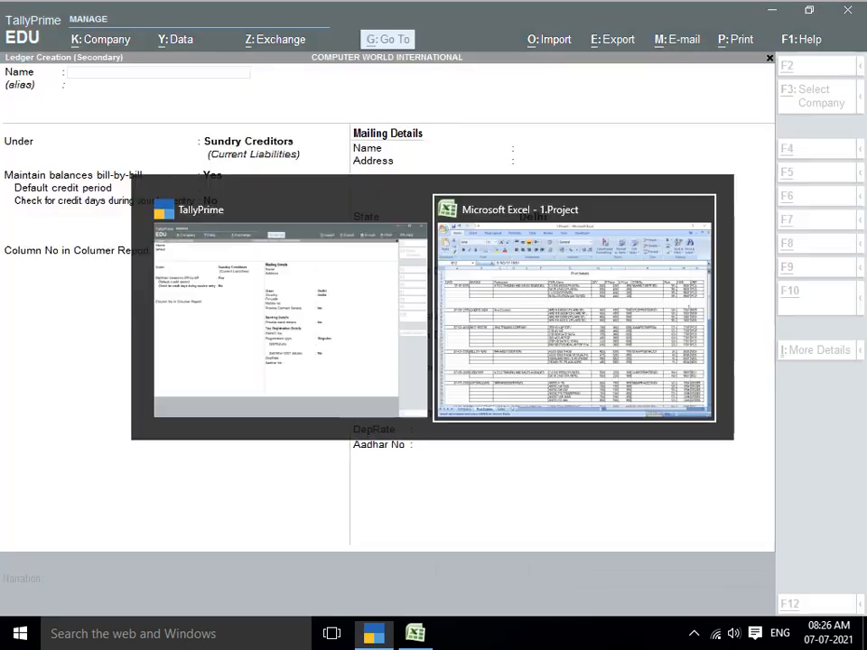
key("Right")
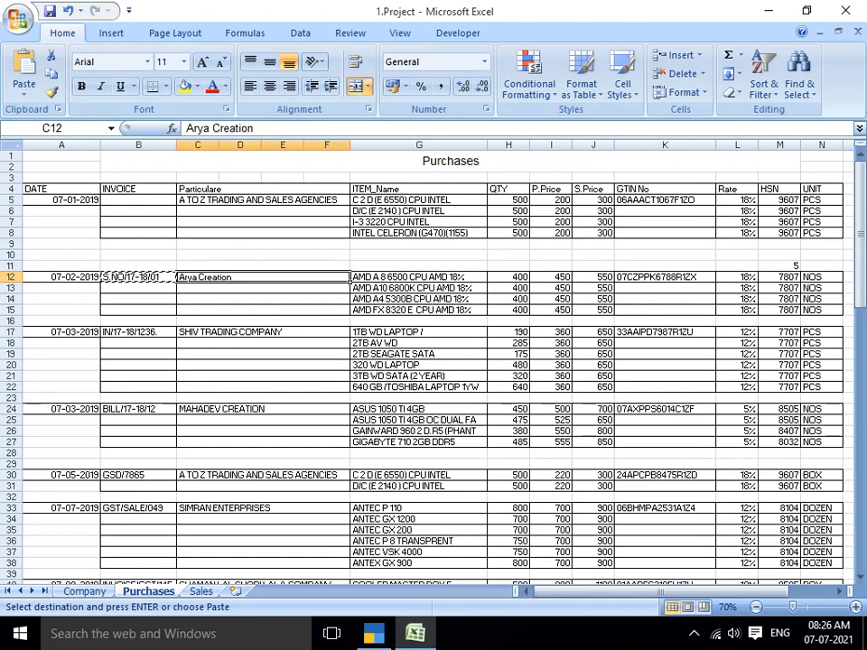
key("ctrl+c")
key("alt+Tab")
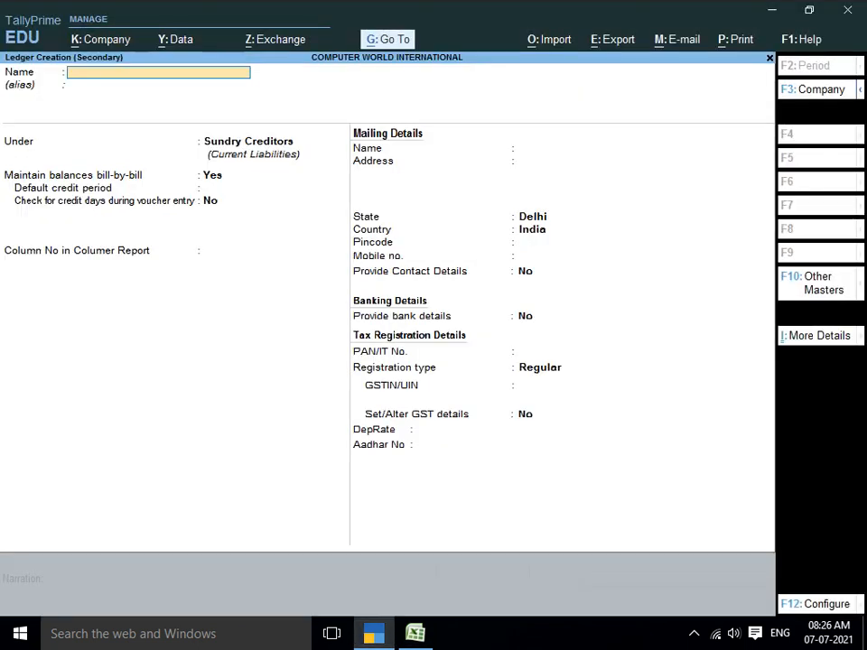
key("ctrl+v")
key("Return")
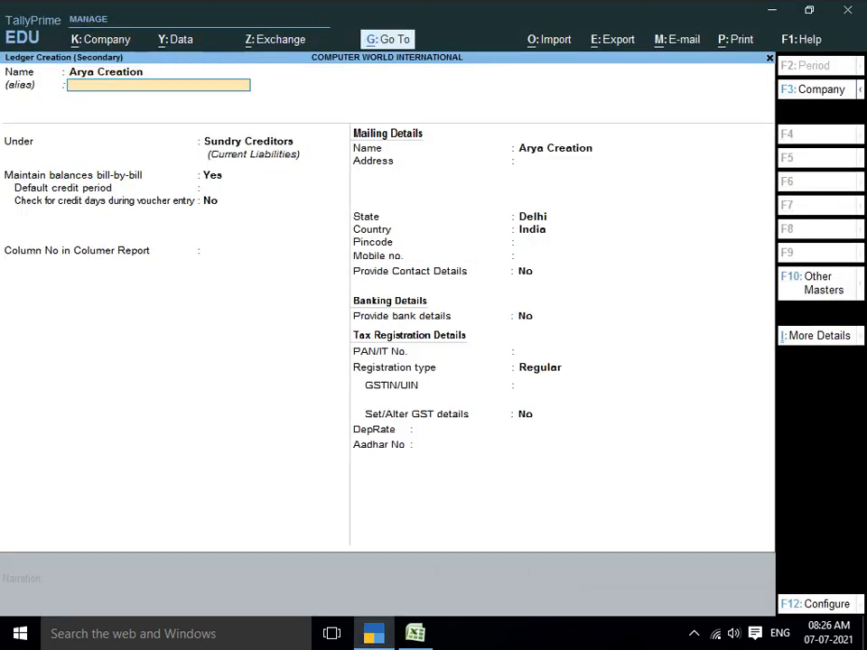
- Keep the Arya Creation ledger under Sundry Creditors with bill-by-bill balances, leaving alias, default credit period and address blank
key("Return")
key("Return")
key("Return")
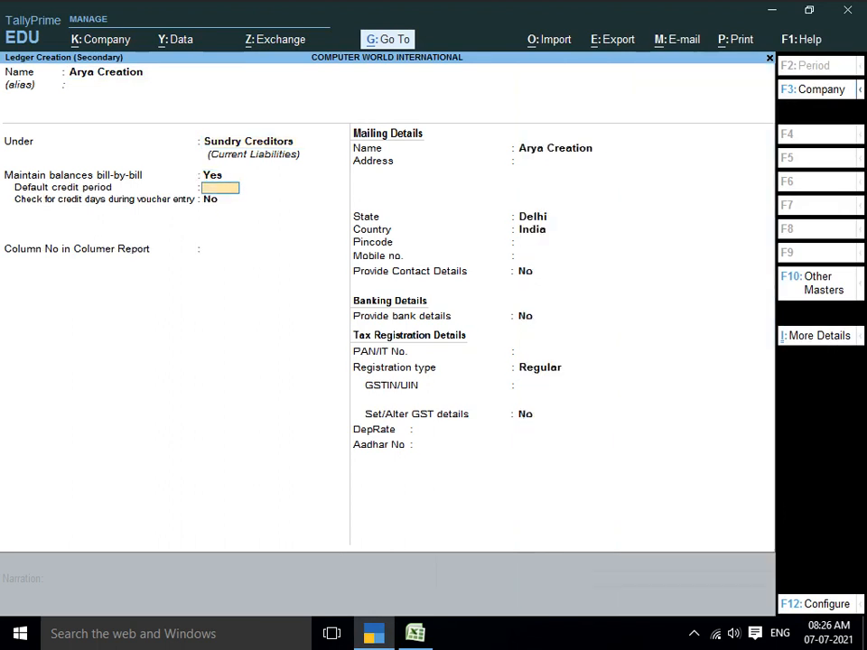
key("Return")
key("Return")
key("Return")
key("Return")
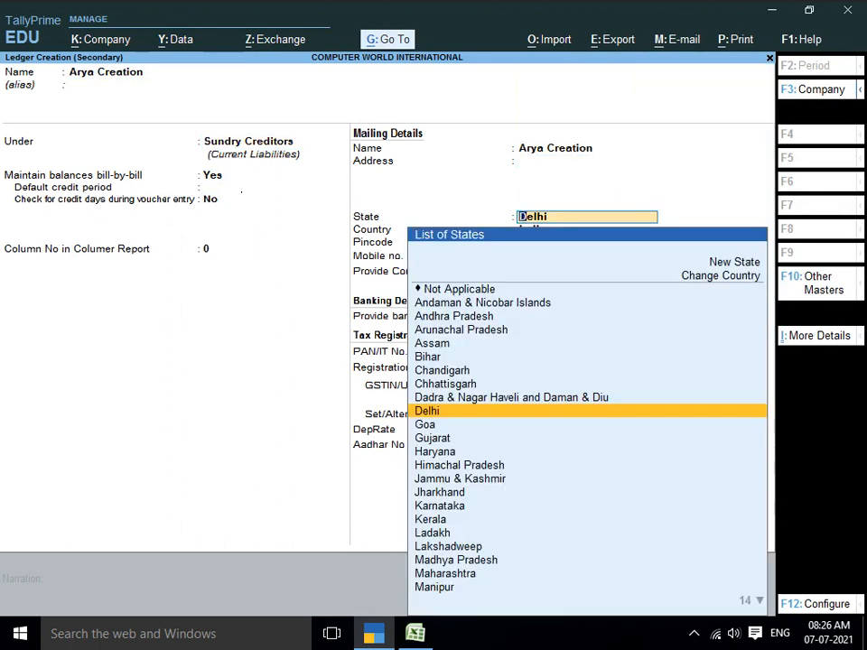
- Keep the ledger's state as Delhi, leave pincode and mobile number blank, and provide no contact or bank details
key("Return")
key("Return")
key("Return")
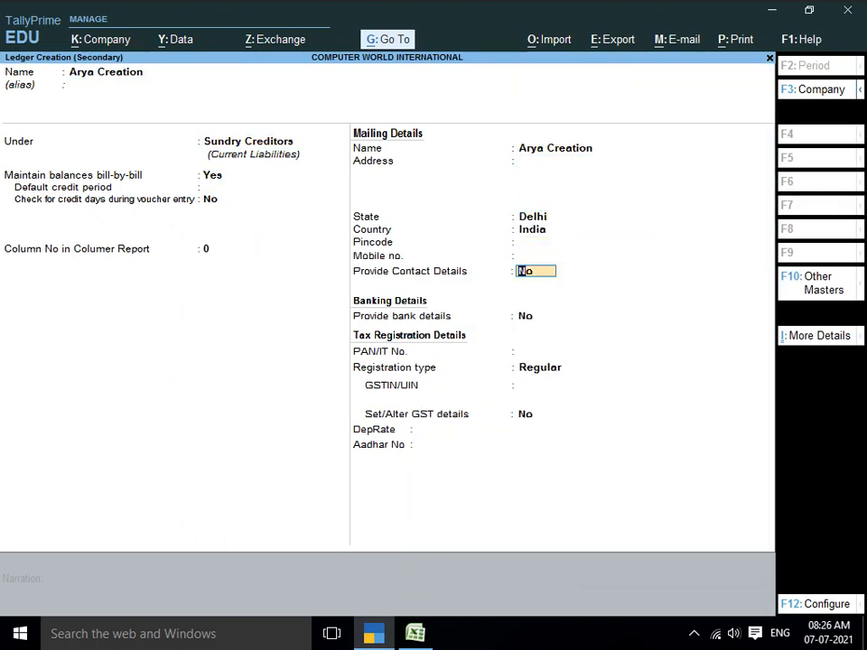
key("Return")
key("Return")
- Keep the Regular registration type and copy the supplier's GSTIN from the Excel purchase list into the Arya Creation ledger
key("Return")
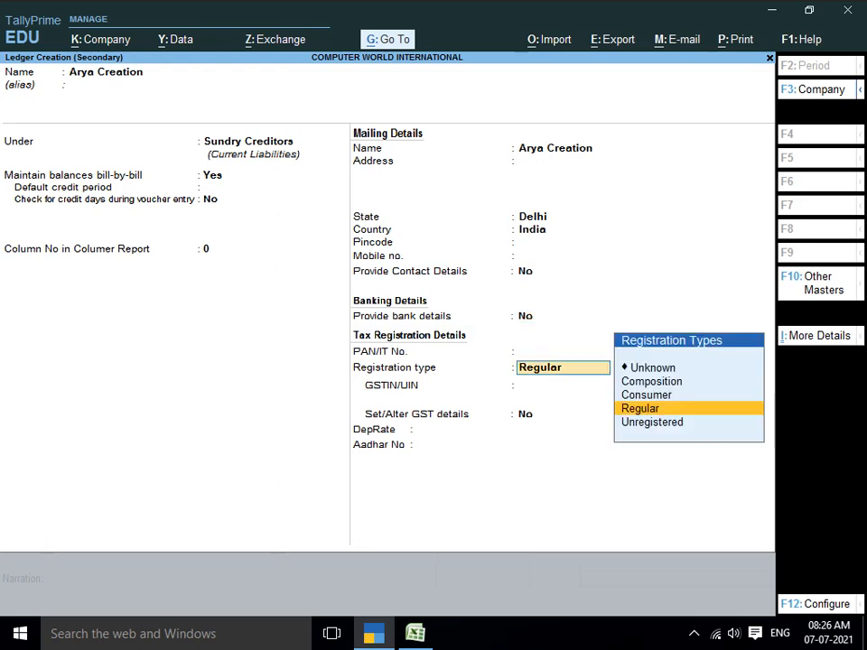
key("Return")
key("alt+Tab")
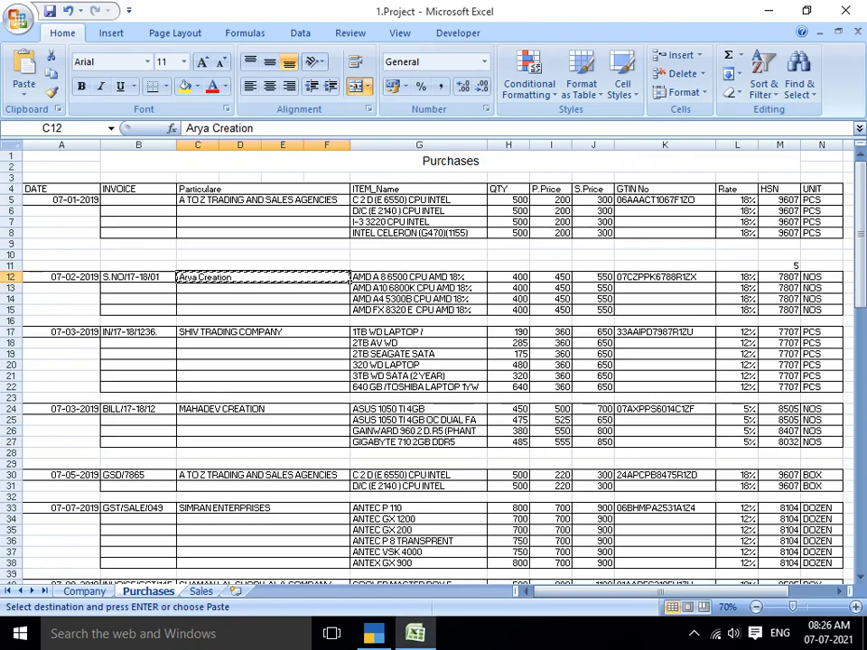
left_click(665, 277)
key("ctrl+c")
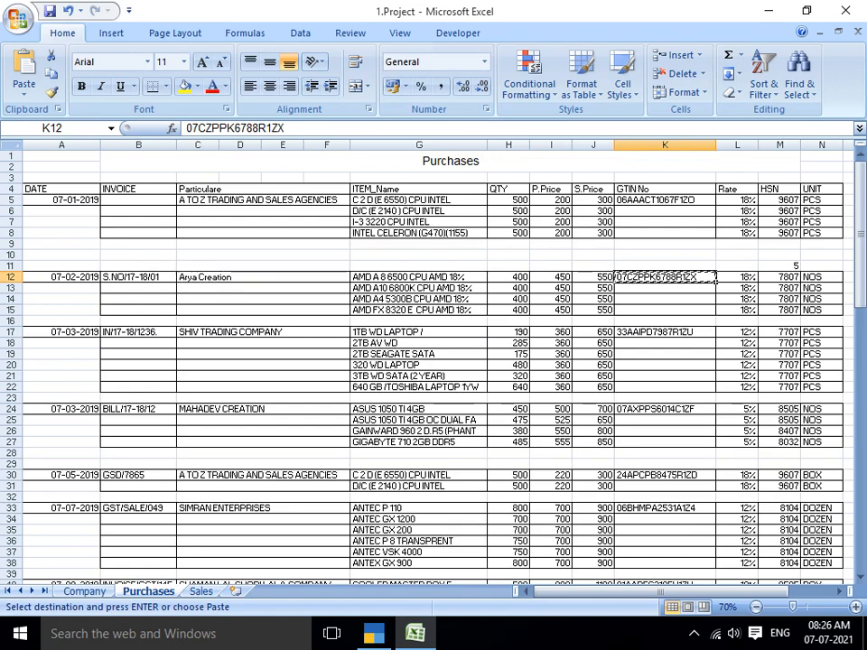
key("alt+Tab")
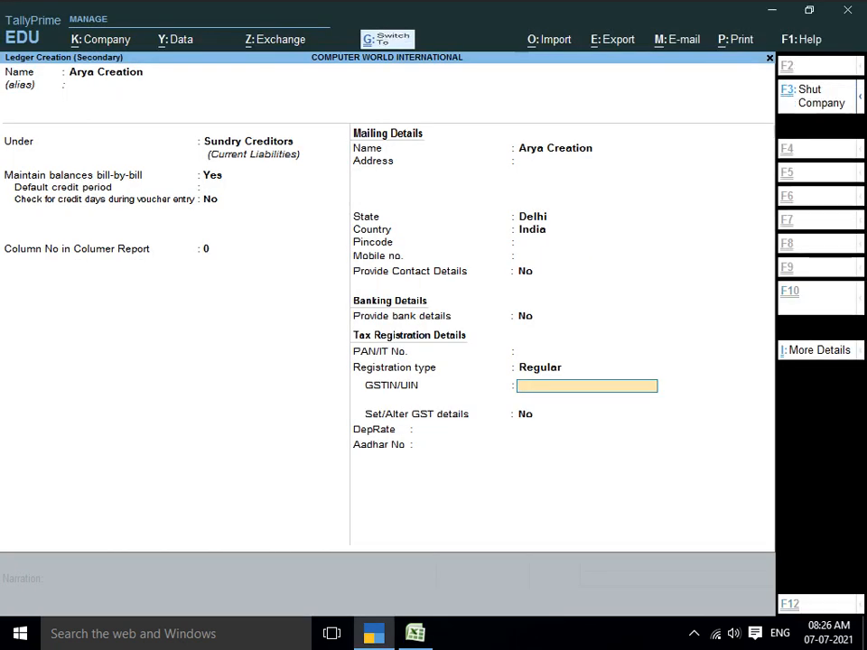
key("ctrl+alt+v")
key("Return")
- Keep Set/Alter GST details at No, leave DepRate and Aadhar number blank, and save the Arya Creation ledger
key("Return")
key("Return")
key("Return")
key("Return")
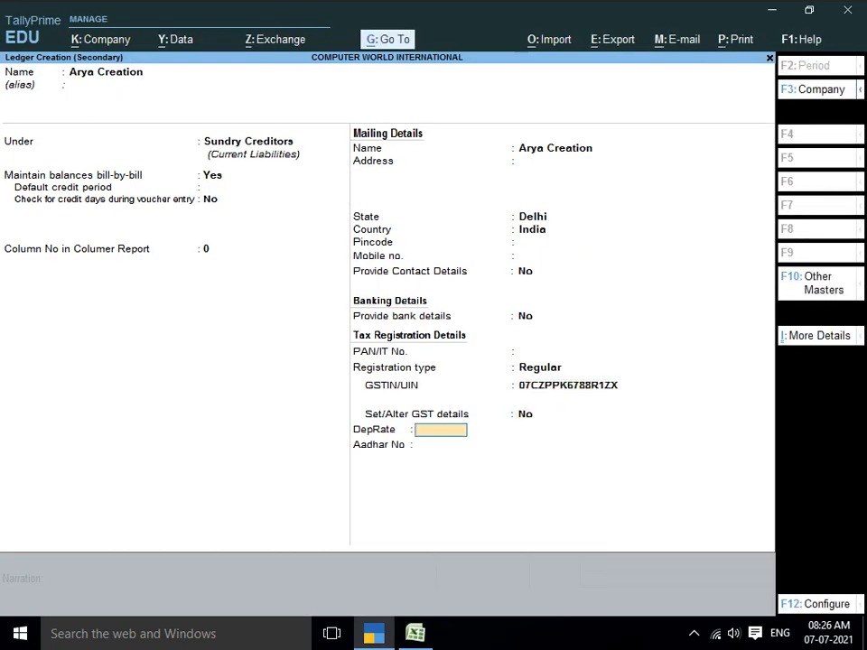
key("Return")
key("Return")
key("Return")
- Leave the receipt details blank and accept them together with the party details for Arya Creation
key("Return")
key("Return")
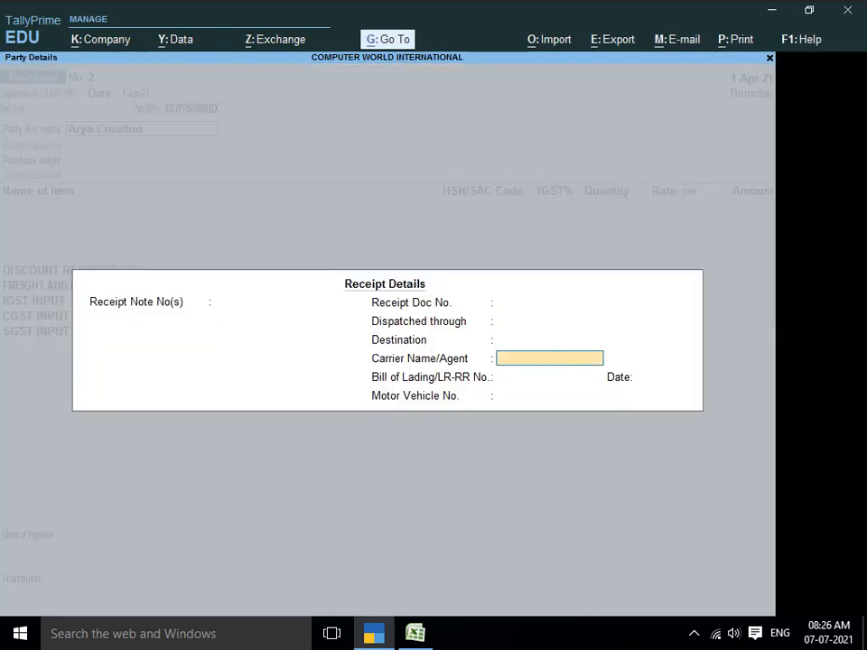
key("ctrl+a")
key("ctrl+a")
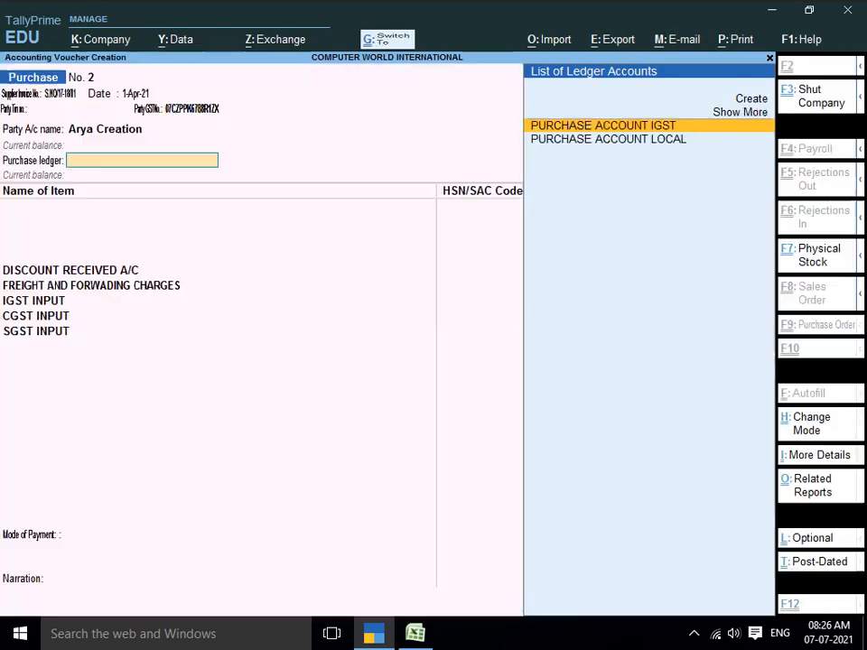
- Set the purchase ledger of voucher 2 to PURCHASE ACCOUNT LOCAL
key("Down")
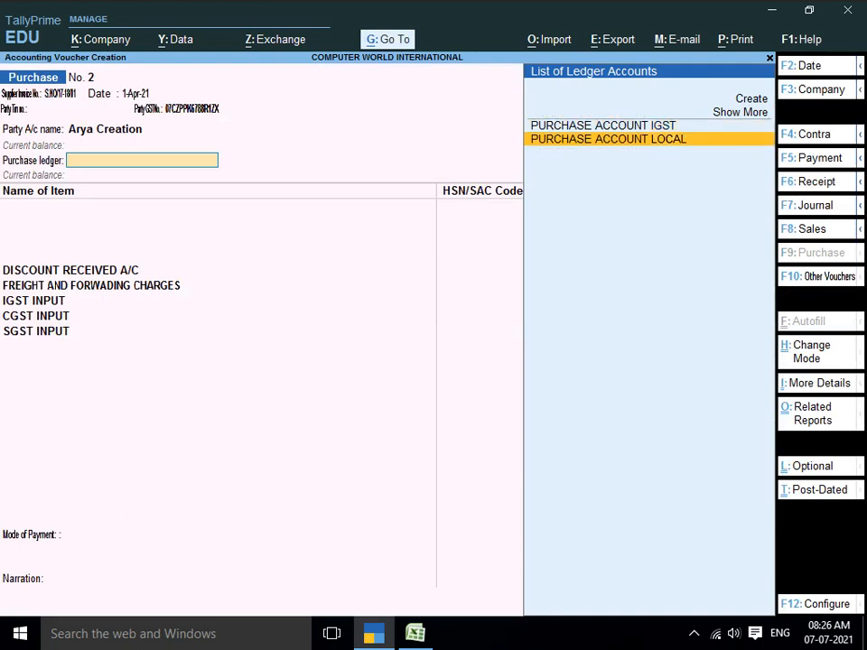
key("Up")
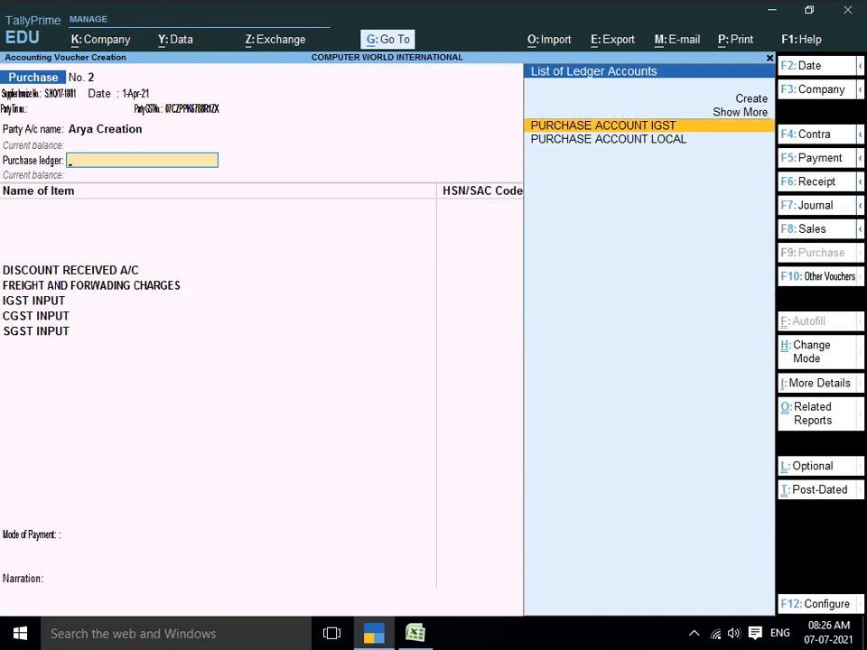
key("Down")
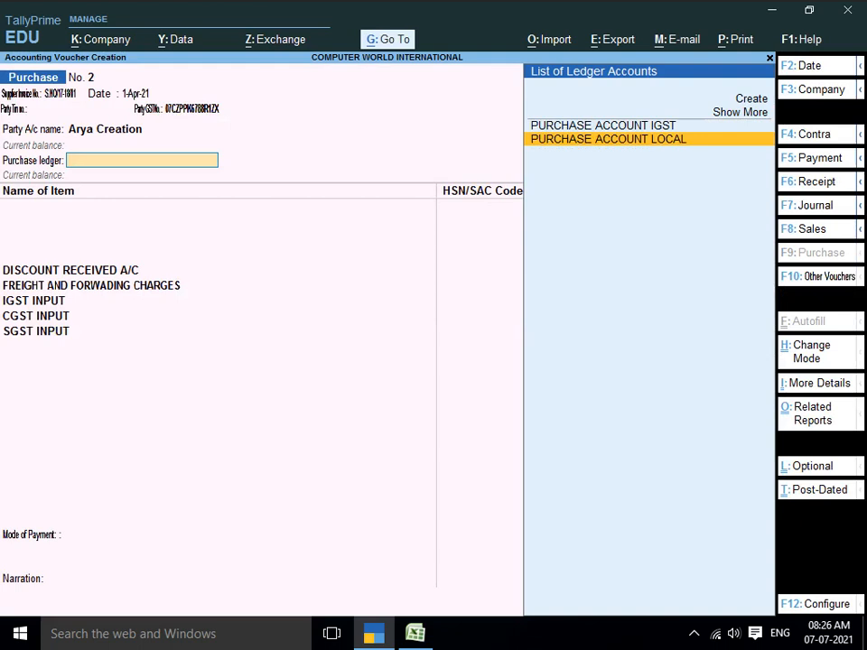
key("Up")
key("Down")
key("Return")
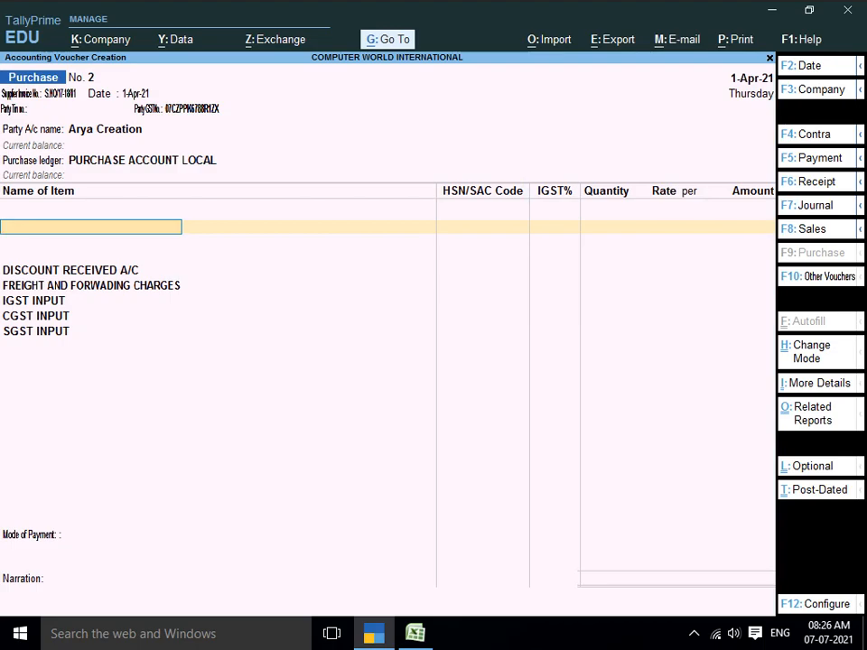
- Create a new stock item from the voucher, named AMD A 8 6500 CPU AMD 18% as copied from the Excel purchase list
key("alt+Tab")
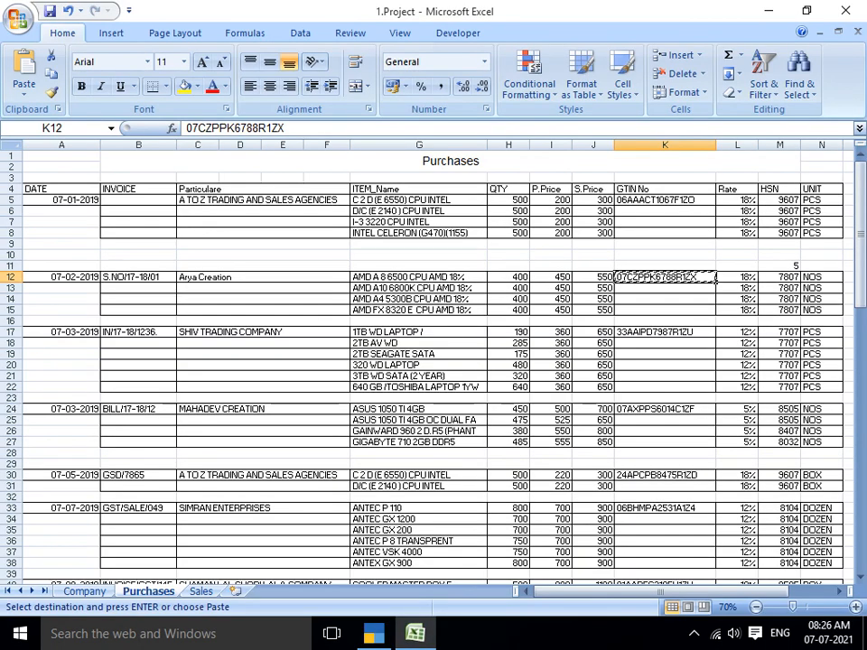
left_click(418, 277)
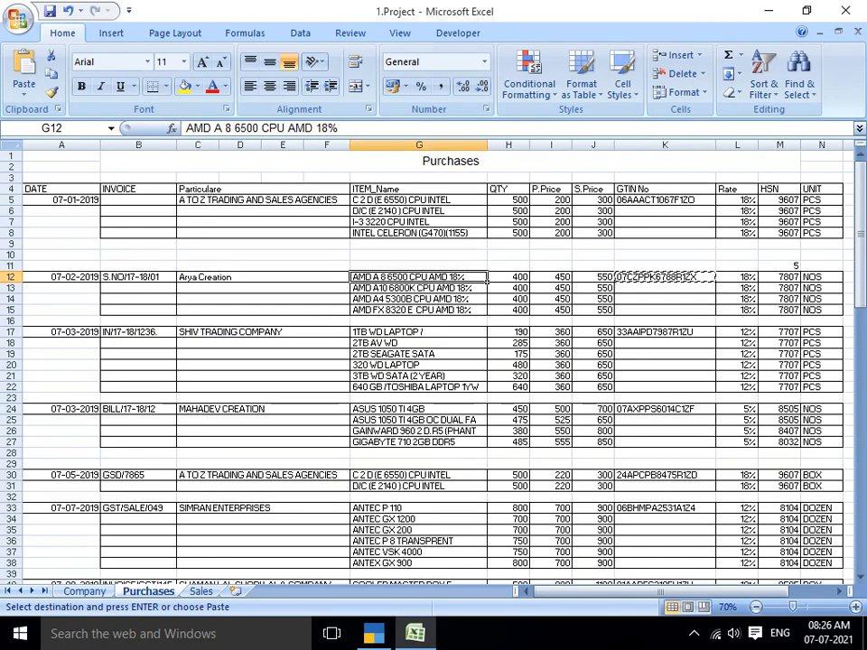
key("ctrl+c")
key("alt+Tab")
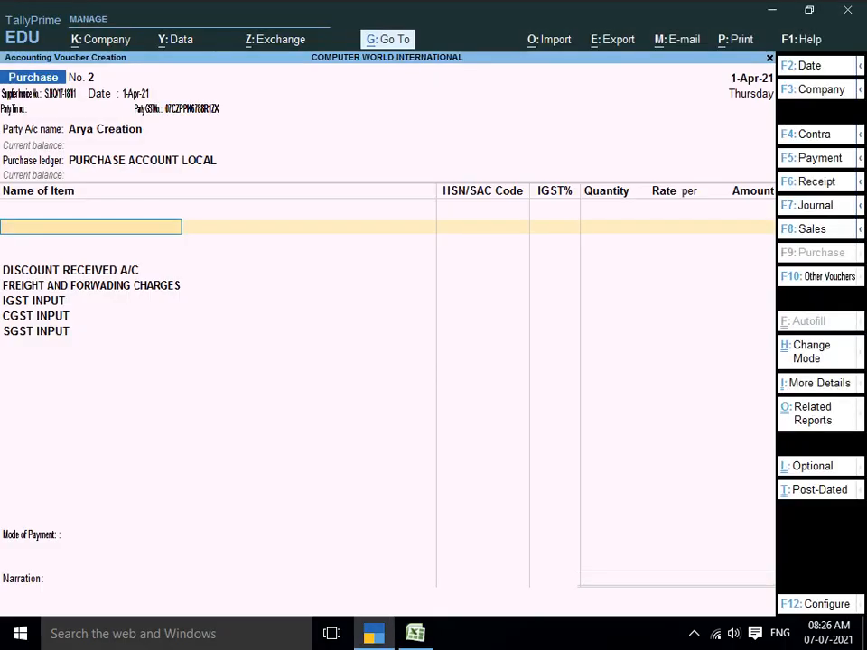
key("alt+c")
key("ctrl+v")
key("Return")
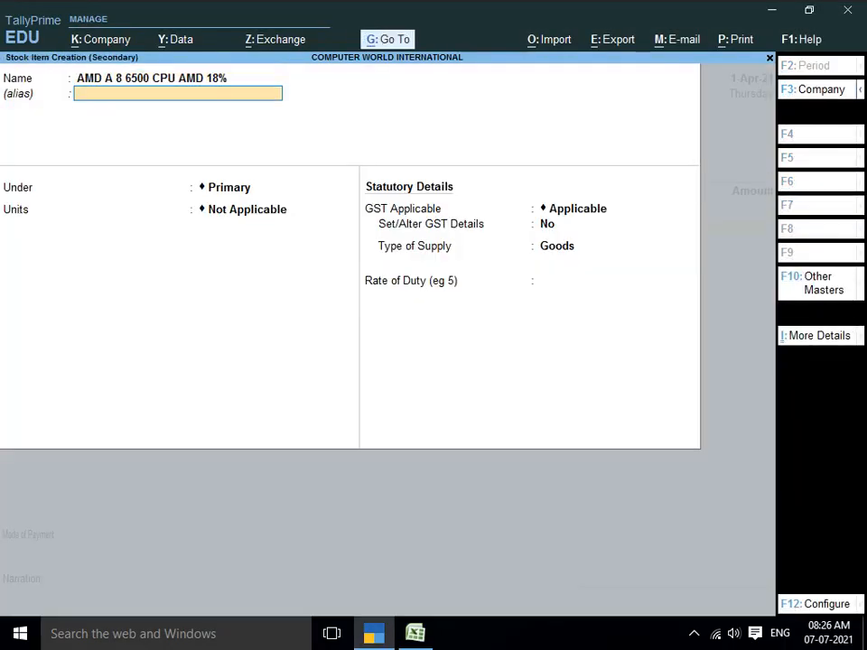
- Leave the stock item's alias blank, keep it under Primary, and set its units to PCS
key("Return")
key("Return")
key("Down")
key("Return")
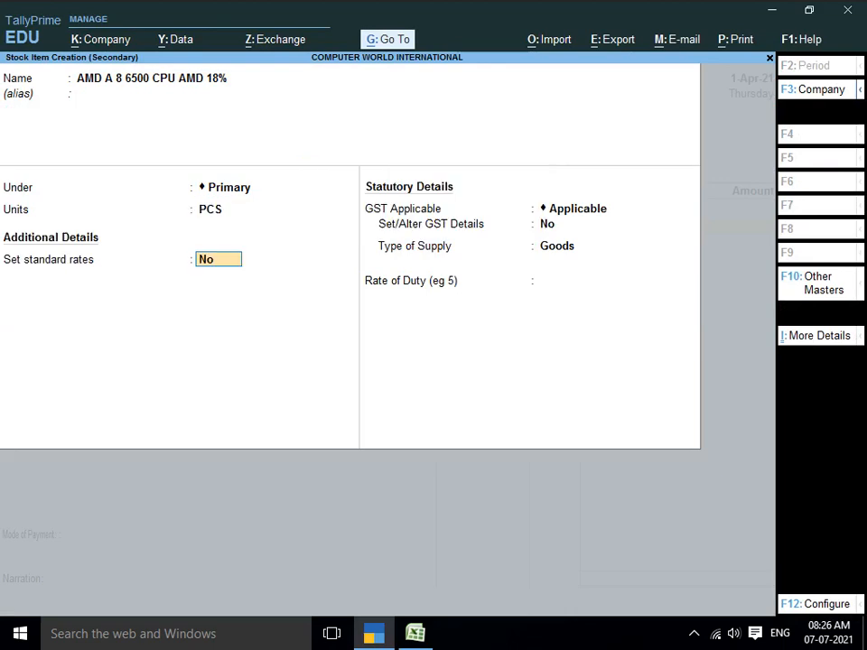
- Enable standard rates for the stock item and set its standard cost to 450 per PCS from 1-Apr-21
type("Y")
key("Return")
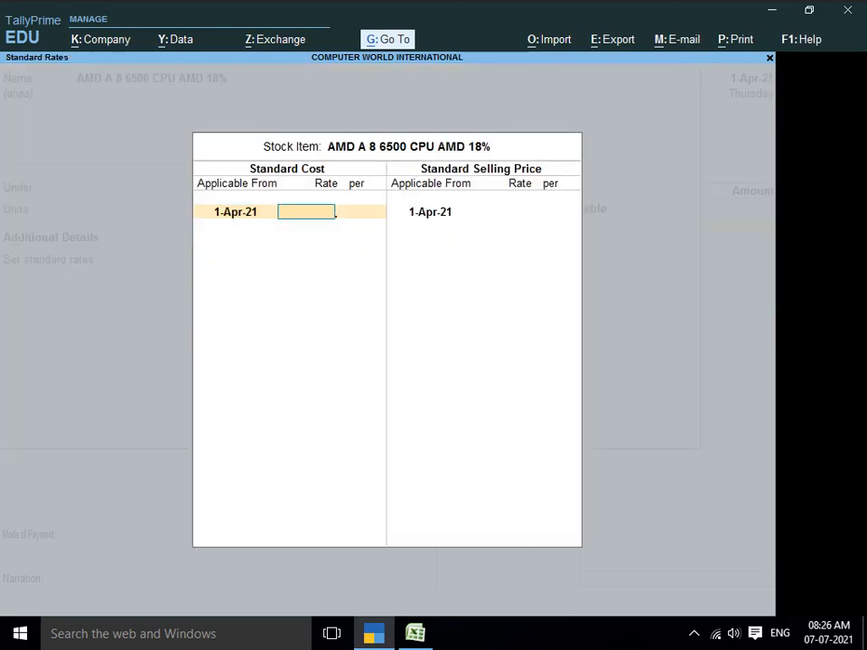
key("alt+Tab")
key("alt+Tab")
type("55")
key("BackSpace")
key("BackSpace")
type("450")
key("Return")
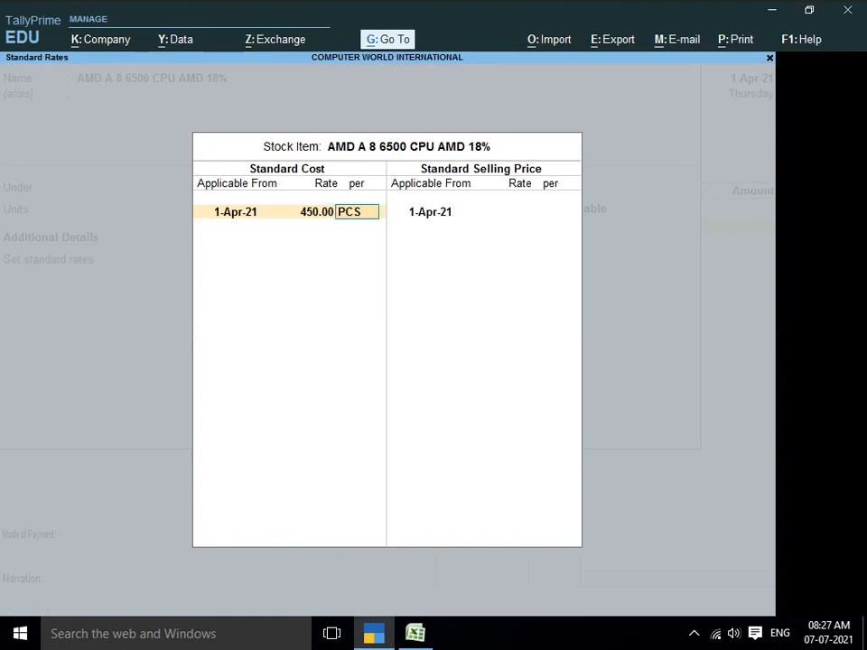
key("Return")
- Set the stock item's standard selling price to 550 per PCS from 1-Apr-21
key("Return")
type("550")
key("Return")
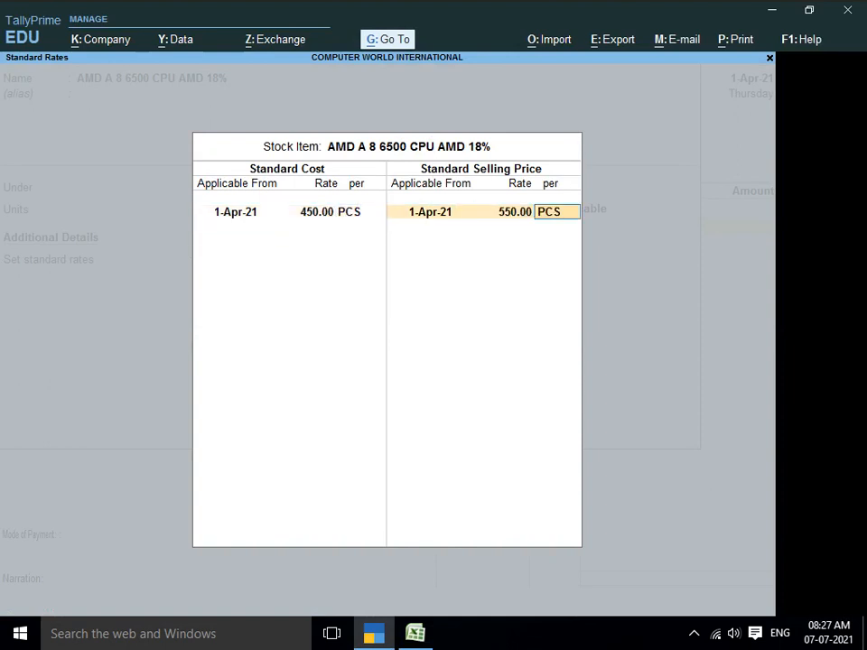
key("Return")
key("Return")
- Enable GST details for the stock item and enter the item name copied from Excel as the description
type("y")
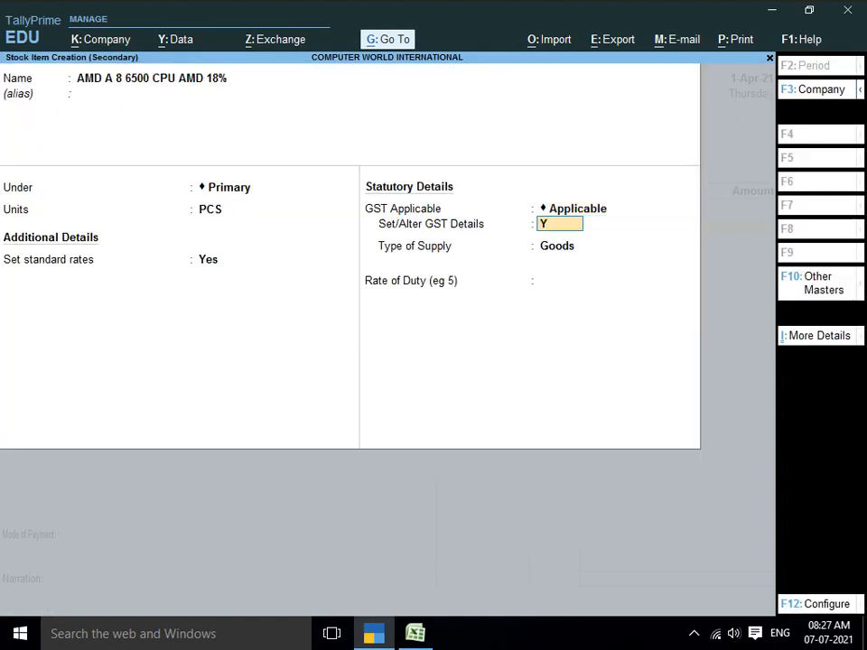
key("Return")
key("alt+Tab")
key("ctrl+c")
key("alt+Tab")
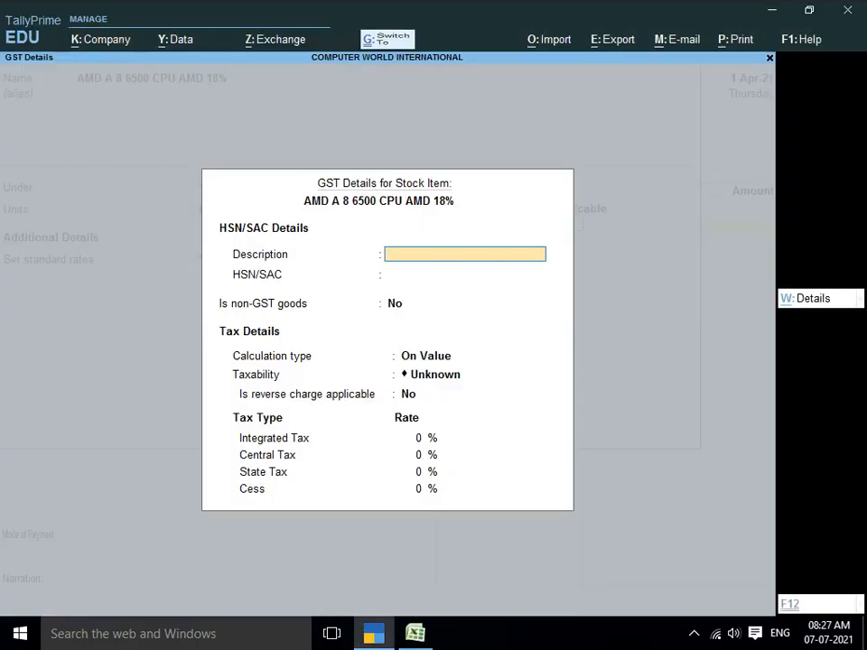
key("ctrl+alt+v")
key("Return")
- Enter HSN/SAC code 7807 from the Excel purchase list and keep non-GST goods at No
key("alt+Tab")
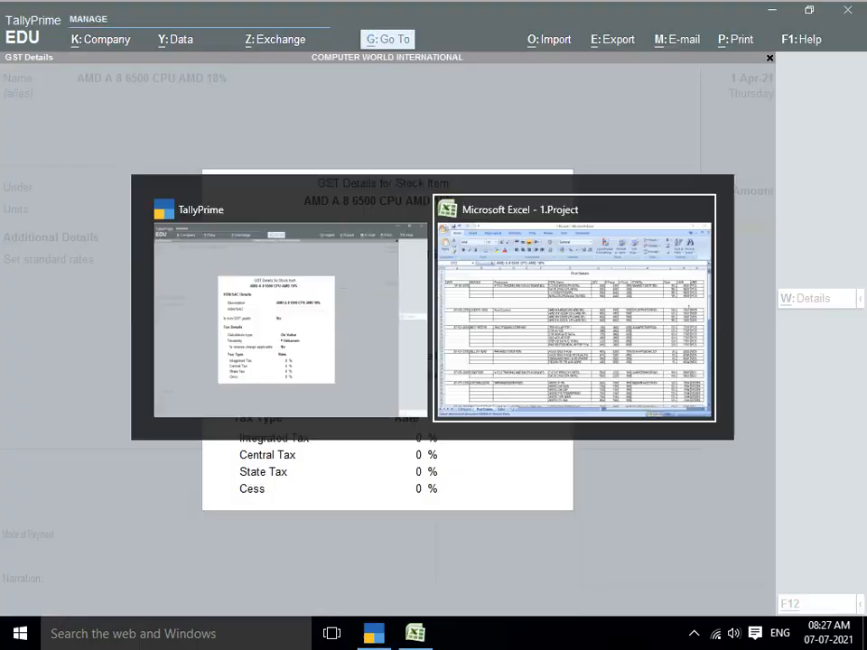
key("alt+Tab")
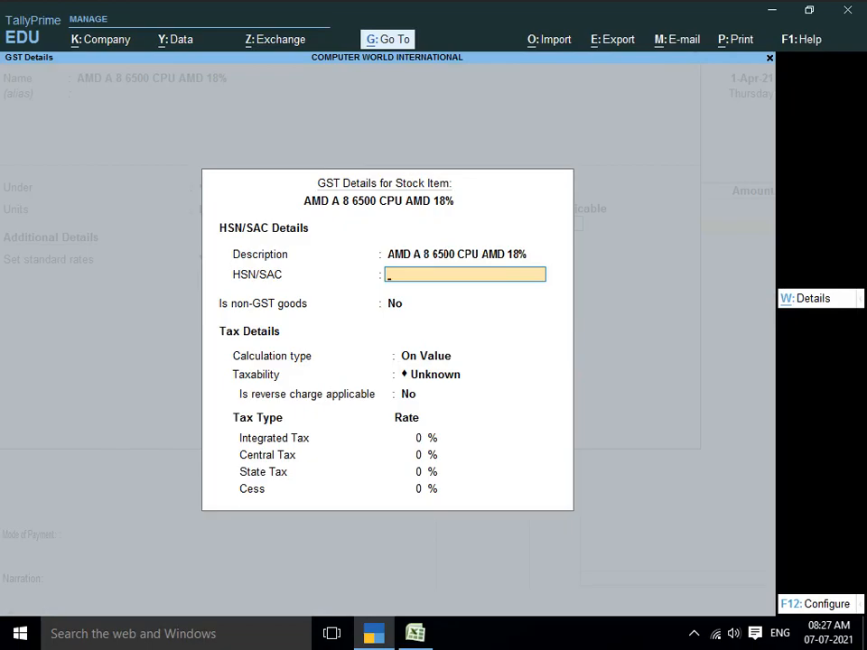
key("alt+Tab")
key("alt+Tab")
type("7807")
key("Return")
key("Return")
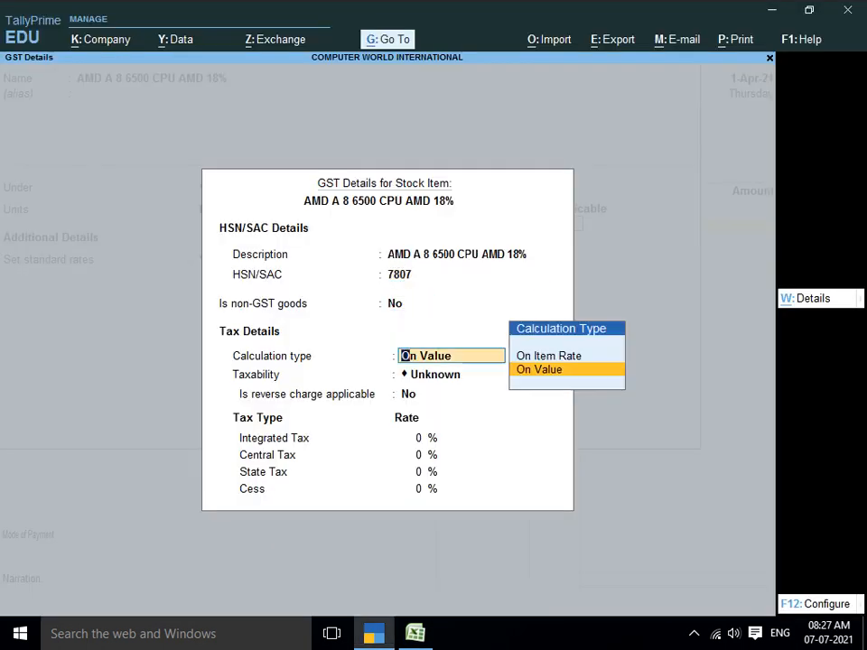
- Keep the calculation type On Value, set taxability to Taxable, and leave reverse charge at No
key("Return")
key("Down")
key("Down")
key("Down")
key("Return")
key("Return")
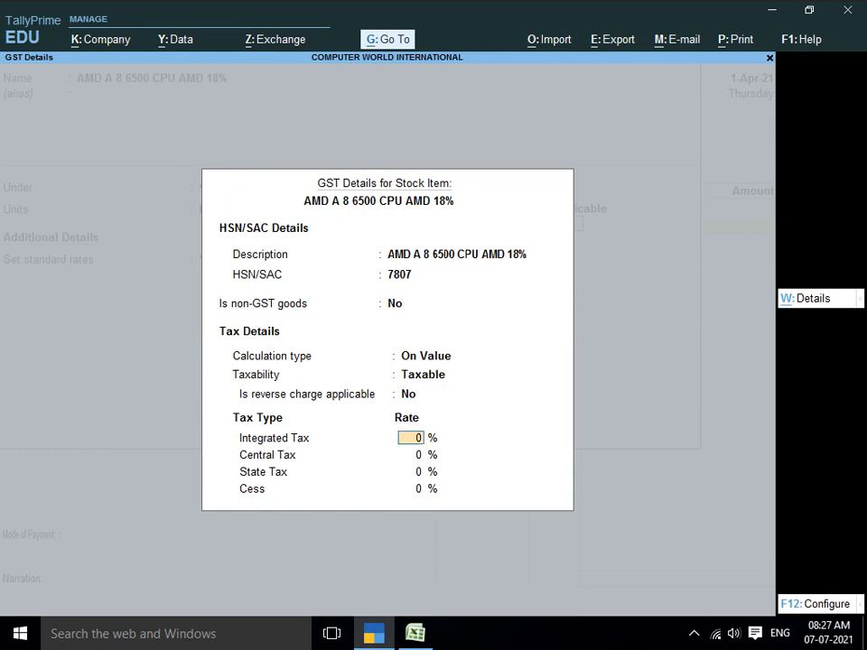
- Set the integrated tax rate to 18% per the Excel list, keep cess at 0%, and accept the GST details
type("18")
key("alt+Tab")
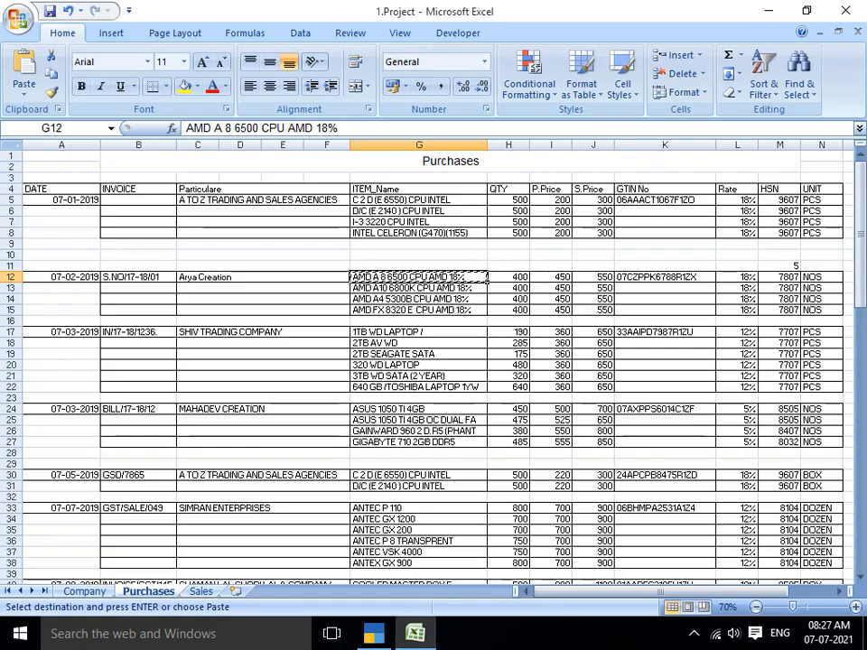
key("alt+Tab")
key("Return")
key("Return")
key("Return")
key("Return")
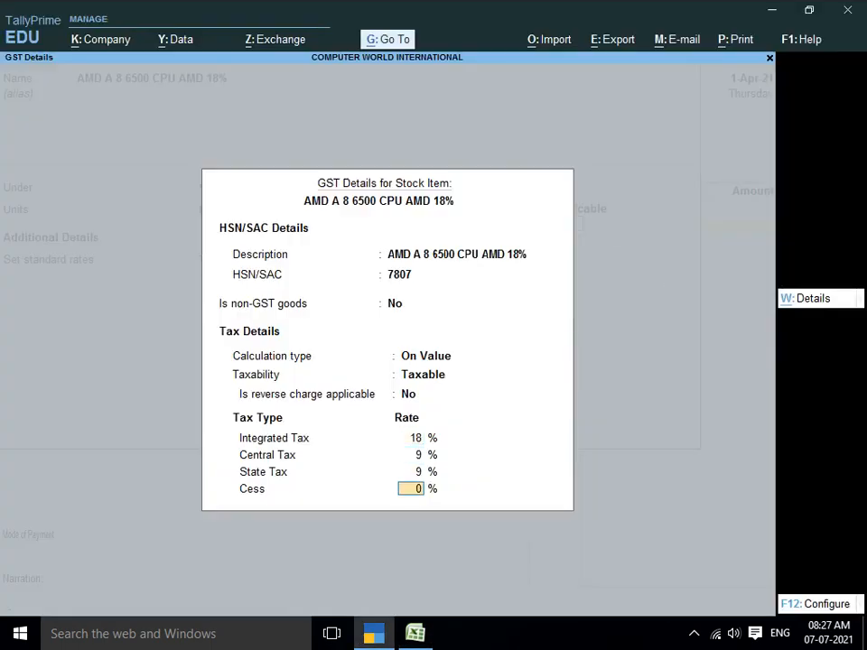
key("Return")
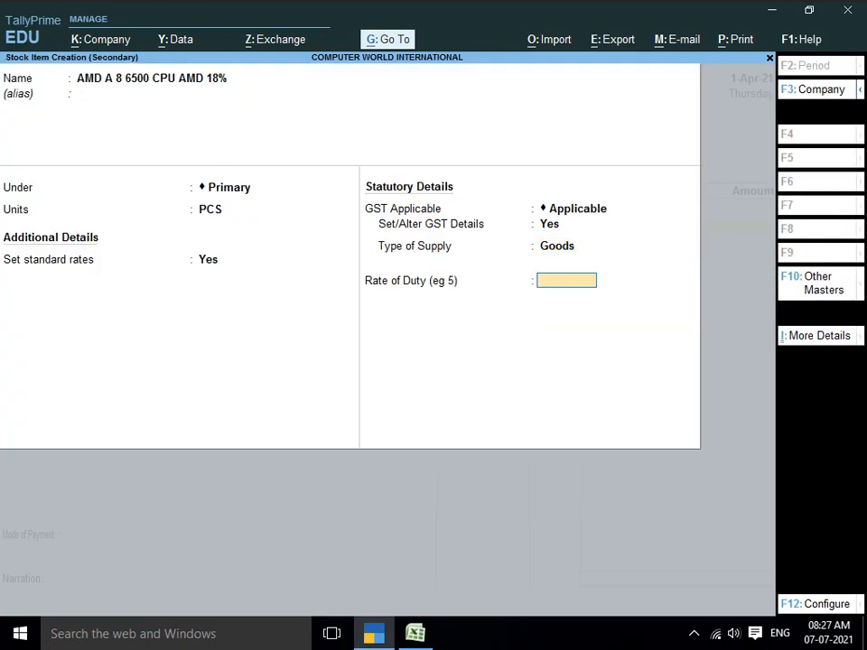
- Leave the rate of duty blank and save the stock item into the purchase voucher
key("Return")
key("Return")
key("Return")
key("Return")
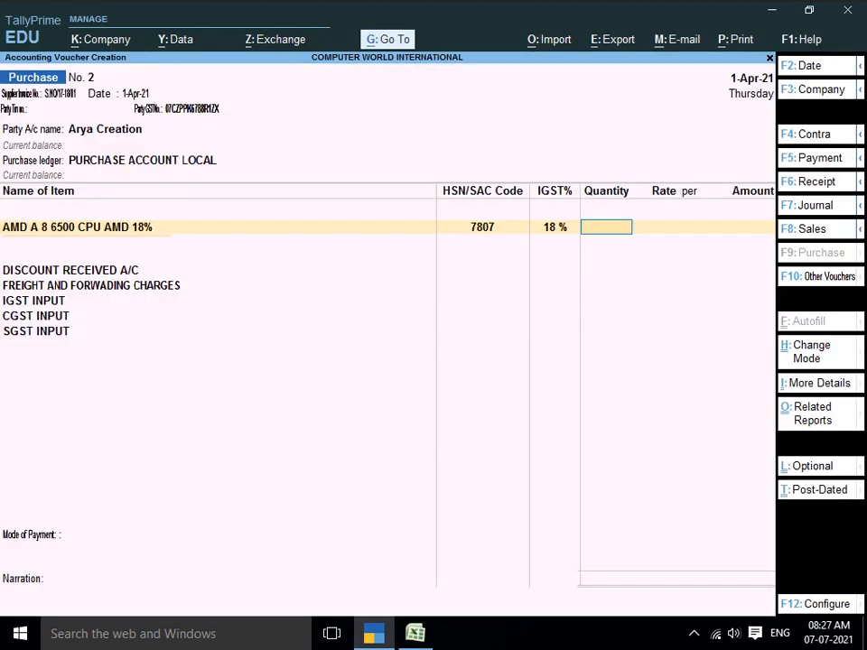
- Enter a quantity of 400 PCS for the first item line from the Excel list, keeping the rate of 450 per PCS
key("alt+Tab")
key("alt+Tab")
type("400")
key("Return")
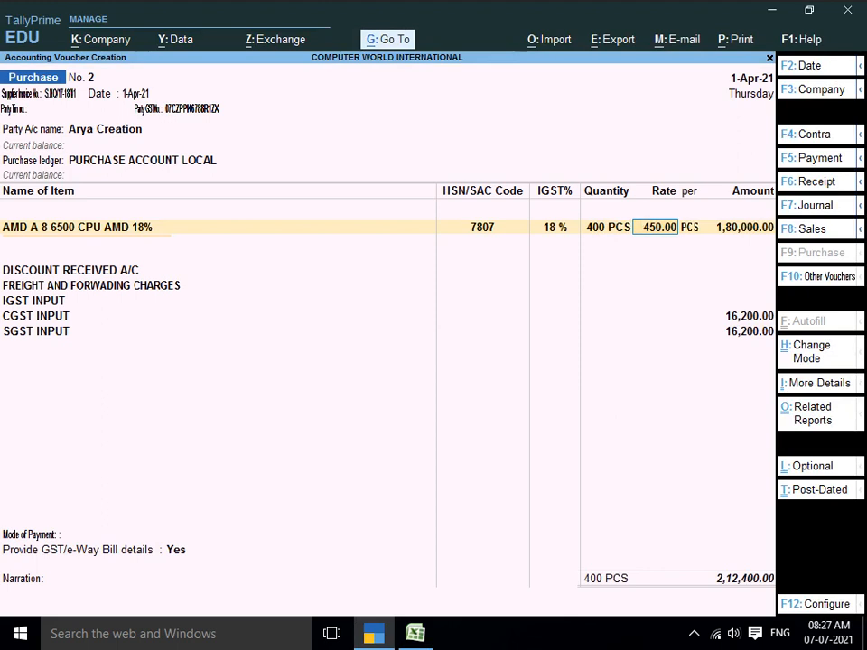
key("Return")
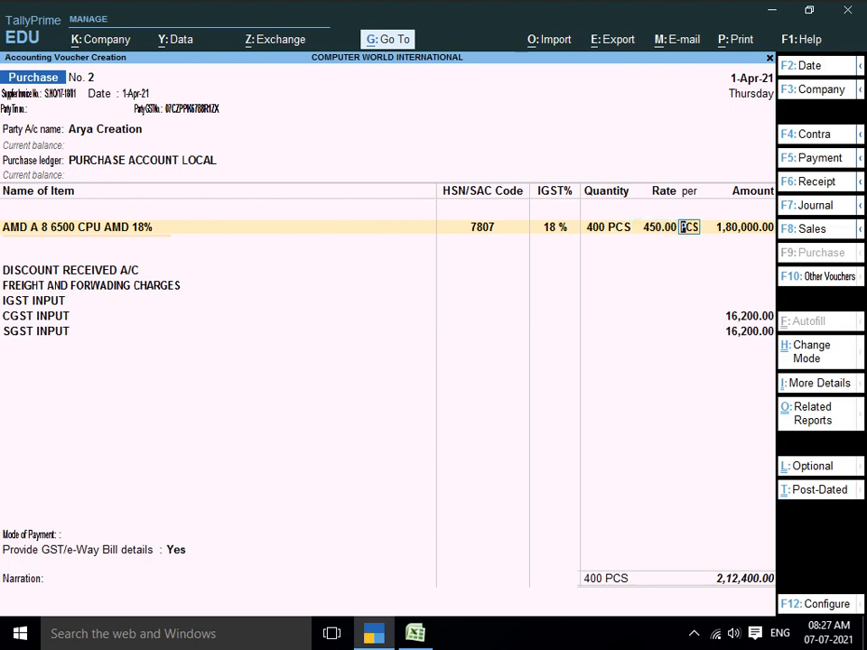
key("Return")
key("Return")
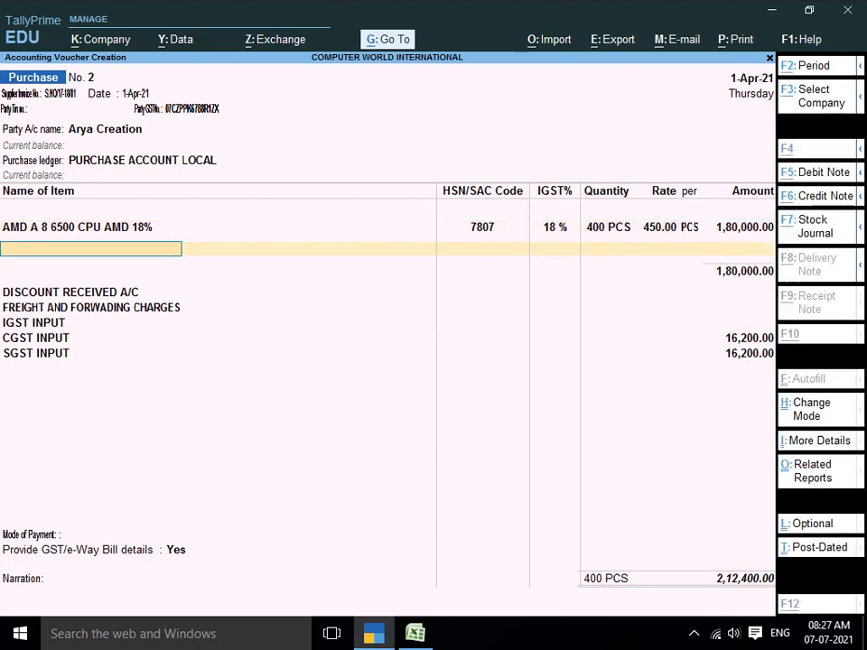
- Start creating a new stock item on the second item line and switch to the Excel purchases list
key("alt+c")
key("alt+Tab")
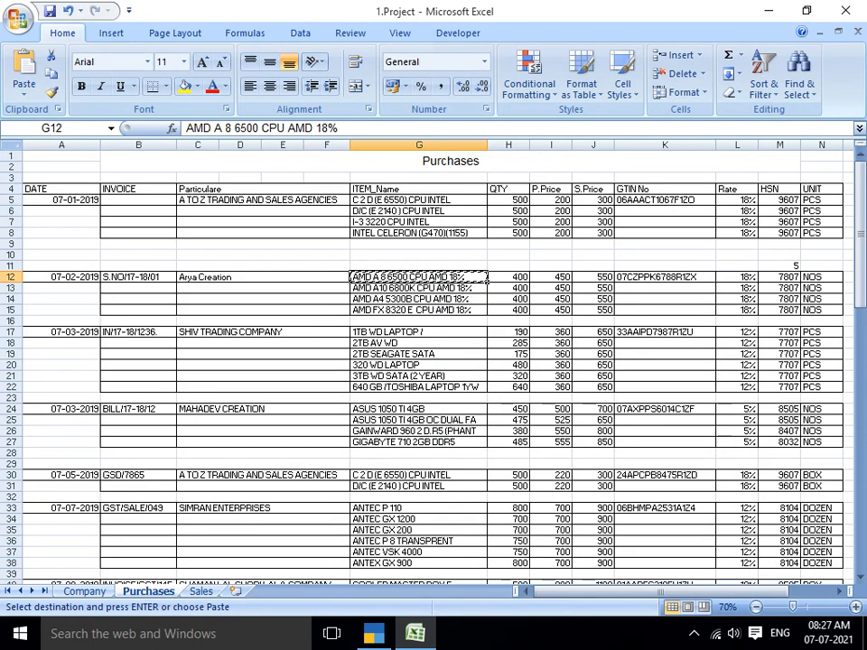
left_click(419, 299)
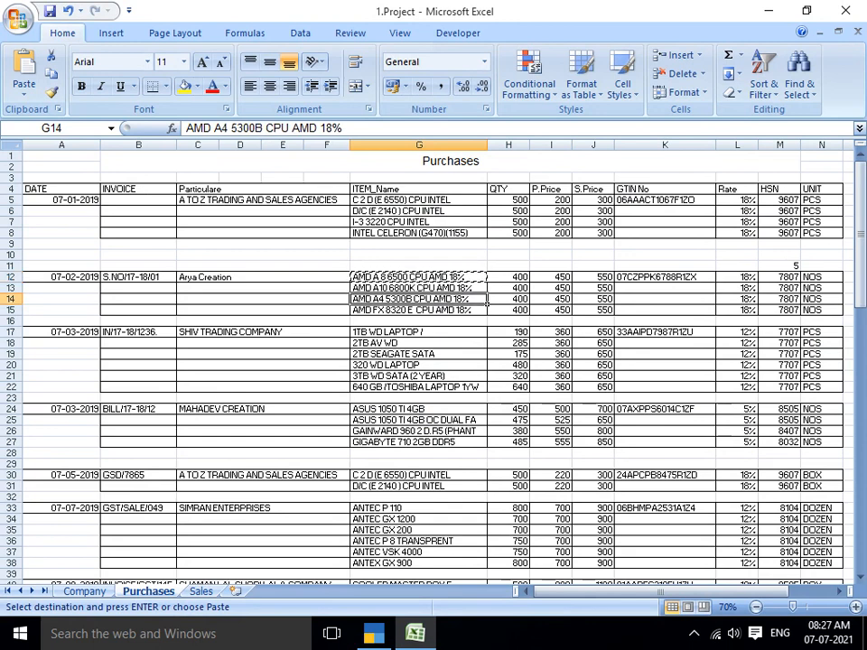
key("ctrl+c")
key("alt+Tab")
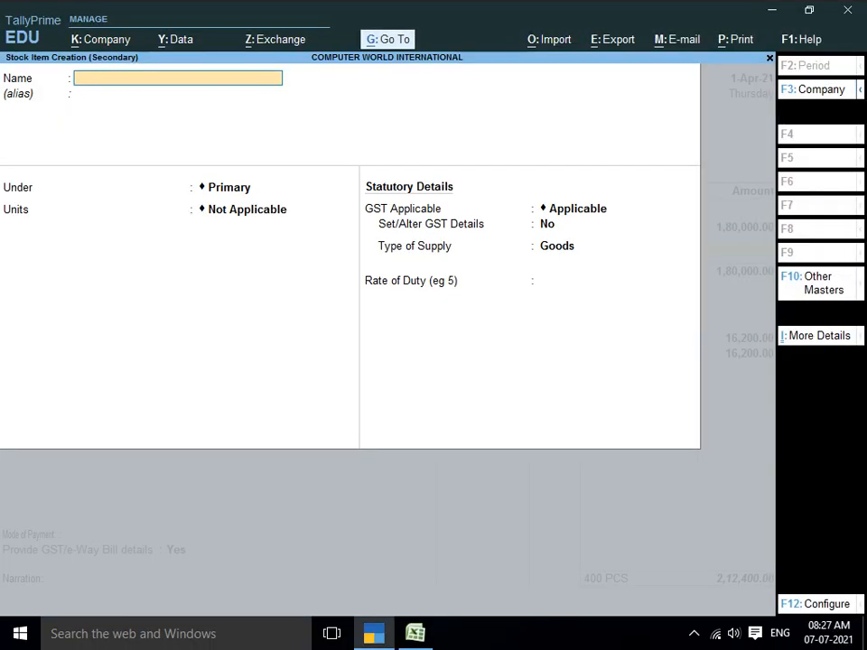
key("alt+Tab")
- Copy AMD A10 6800K CPU AMD 18% from the Excel list and paste it as the stock item's name in TallyPrime
left_click(419, 289)
key("ctrl+c")
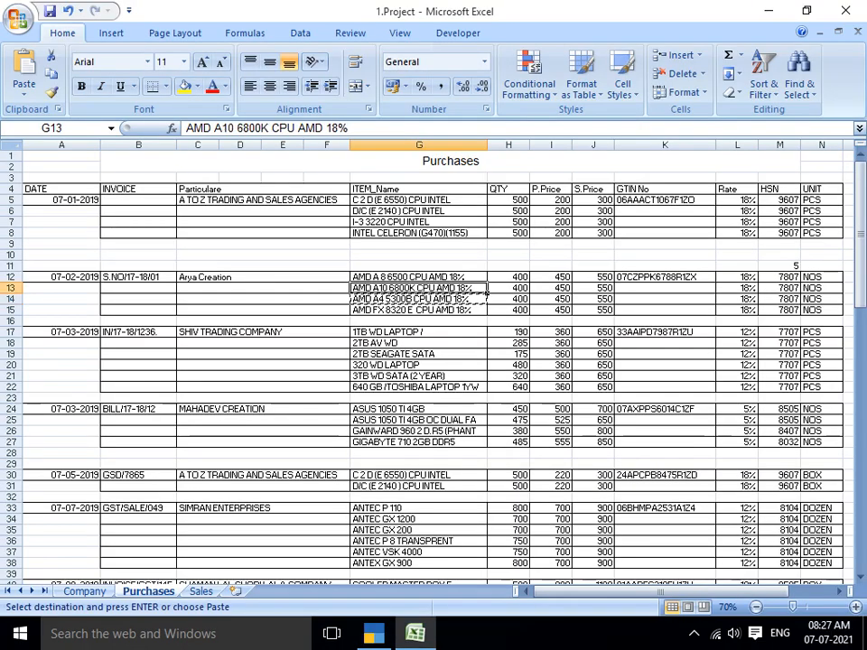
key("alt+Tab")
key("ctrl+alt+v")
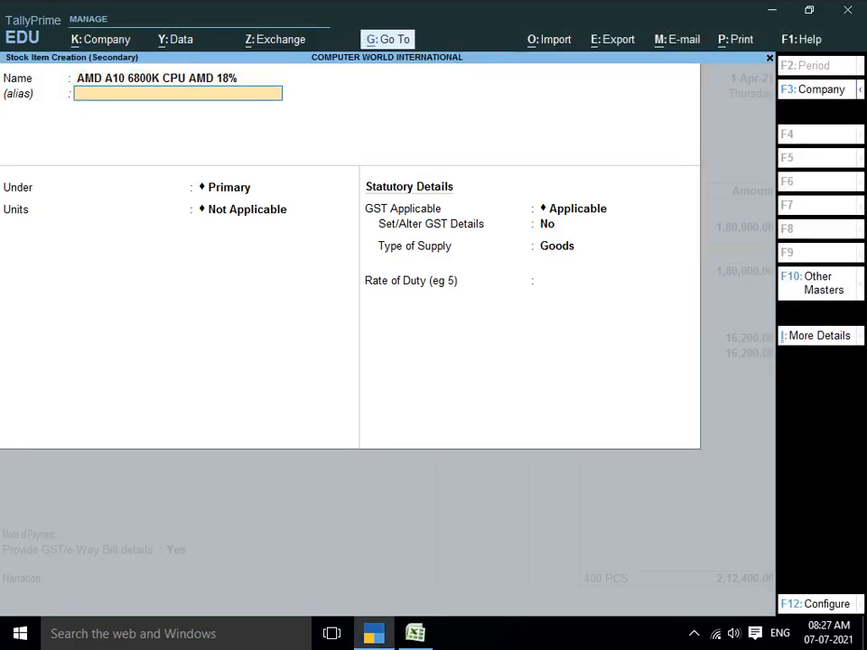
- Leave the alias blank, keep the item under Primary, and set its units to PCS
key("Return")
key("Return")
key("Down")
key("Return")
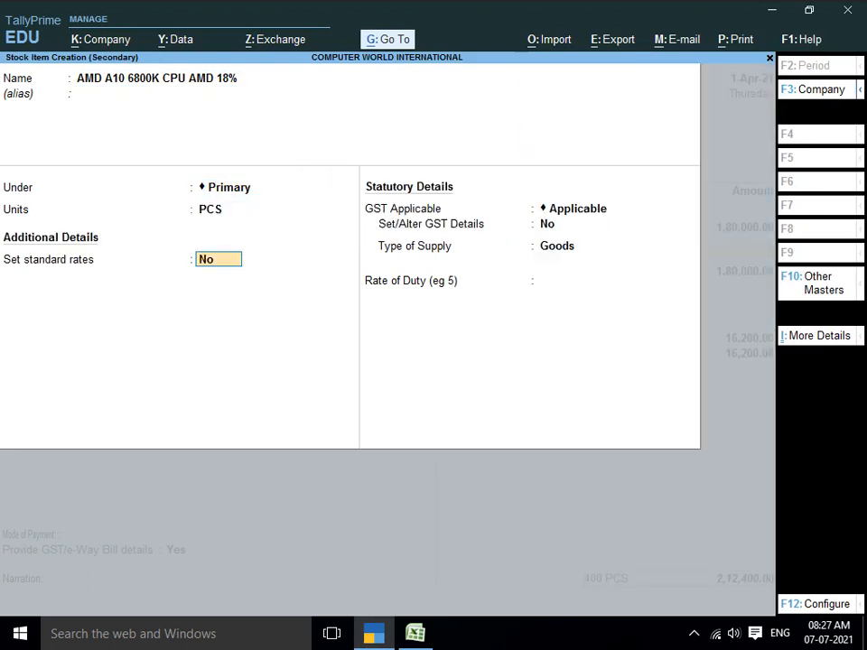
- Enable standard rates and set the standard cost to 450 per PCS from 1-Apr-21, per the Excel list
type("y")
key("Return")
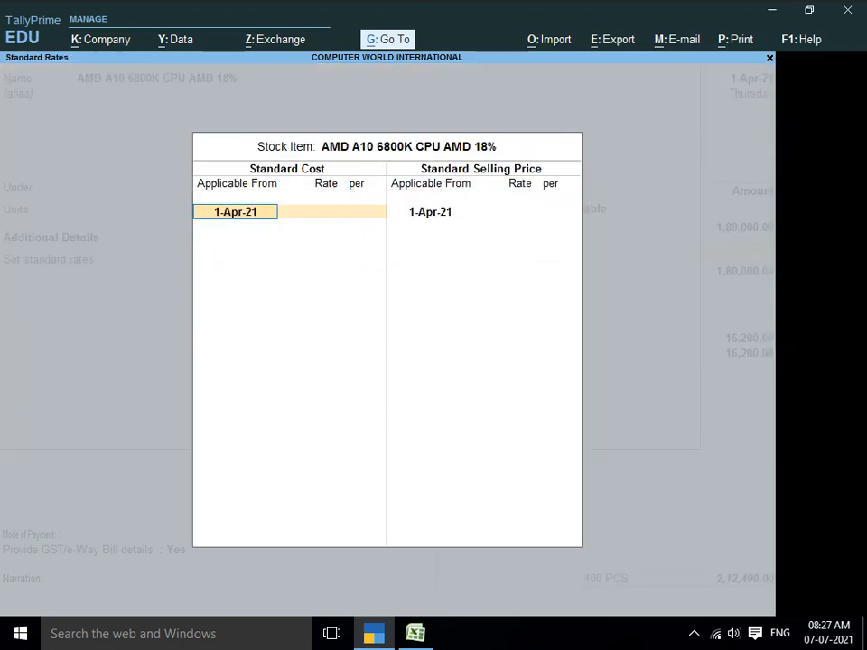
key("Return")
key("alt+Tab")
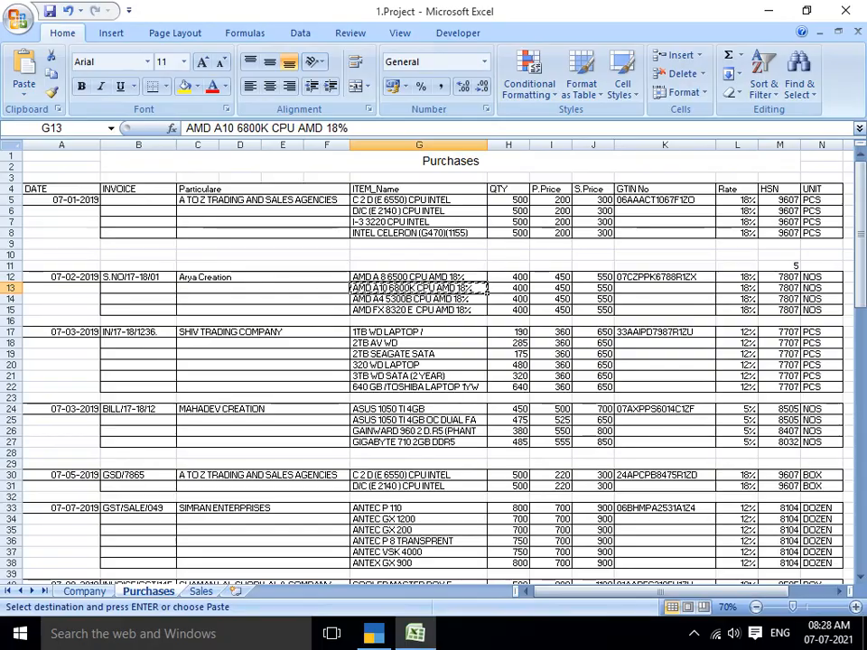
key("alt+Tab")
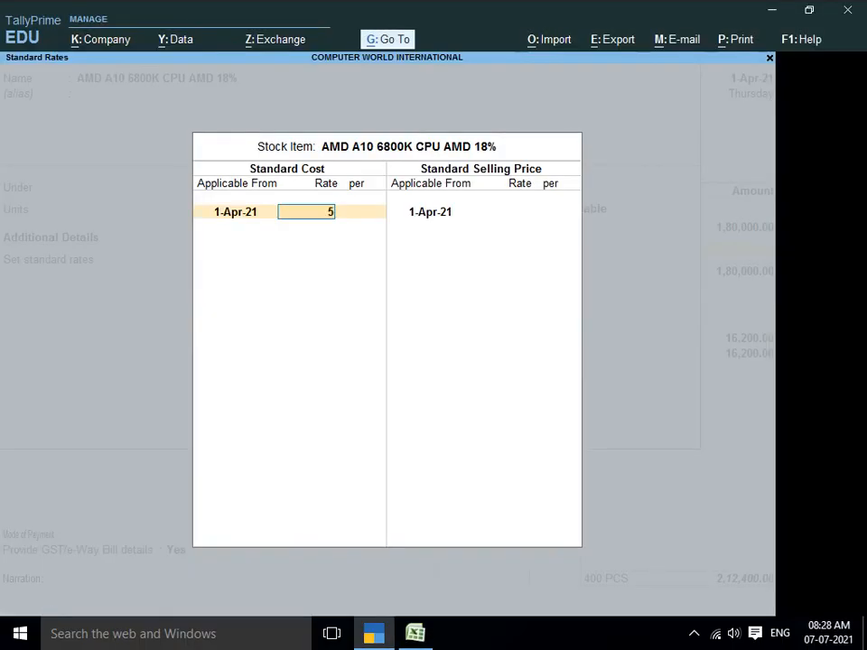
type("550")
key("BackSpace")
key("BackSpace")
key("BackSpace")
type("450")
key("Return")
key("Return")
- Set the standard selling price to 550 per PCS from 1-Apr-21 and accept the standard rates
key("Return")
type("550")
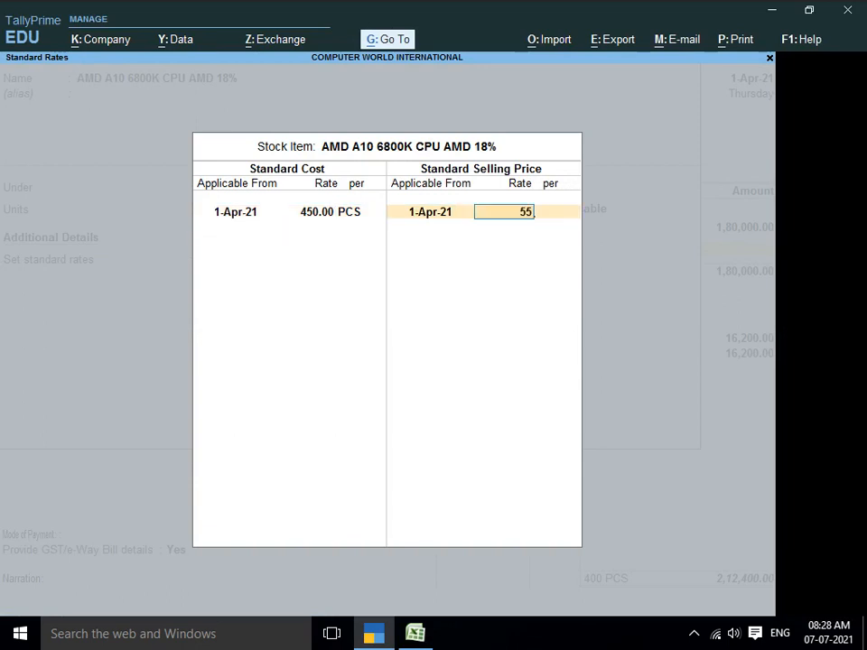
key("Return")
key("Return")
key("Return")
- Keep GST as Applicable and set Set/Alter GST Details to Yes for the stock item
key("Return")
key("Return")
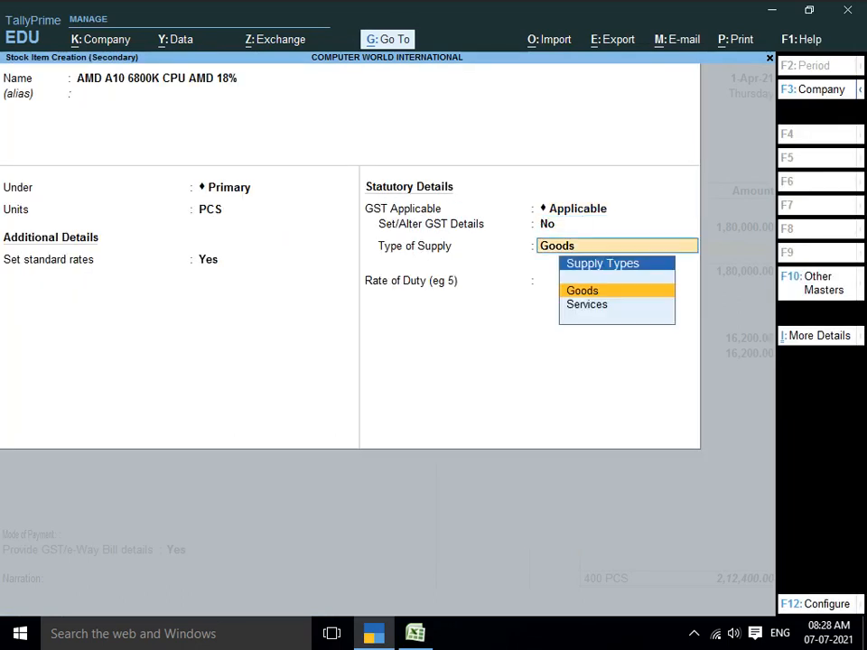
key("Return")
key("BackSpace")
key("BackSpace")
type("y")
key("Return")
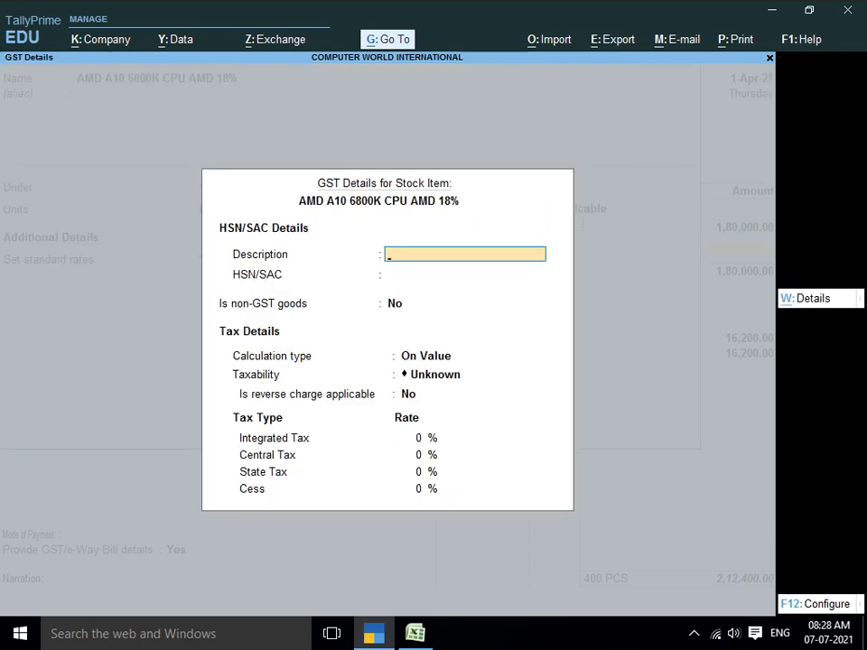
- Paste the item name as the GST description, enter HSN/SAC 7807, and leave non-GST goods at No
key("ctrl+v")
key("Return")
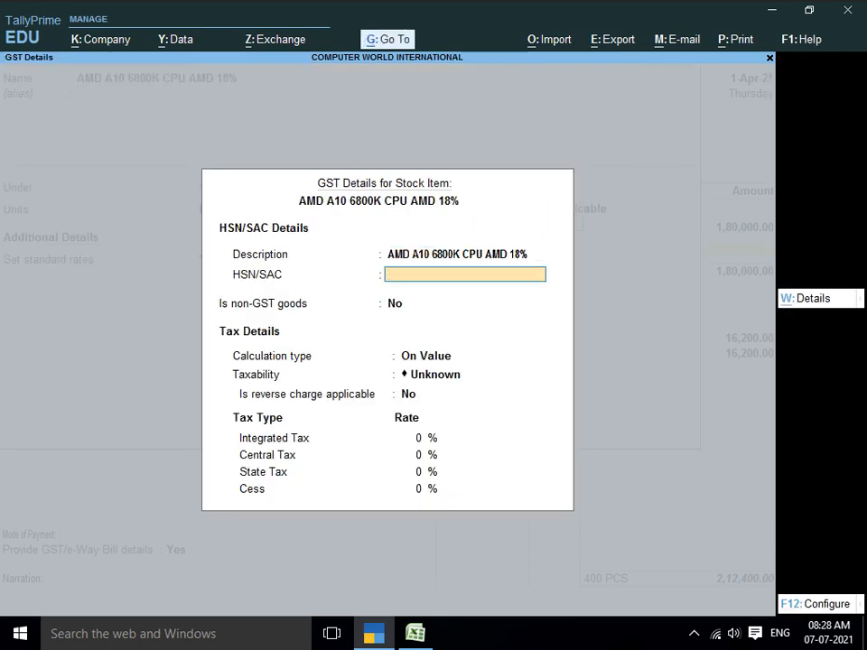
key("Return")
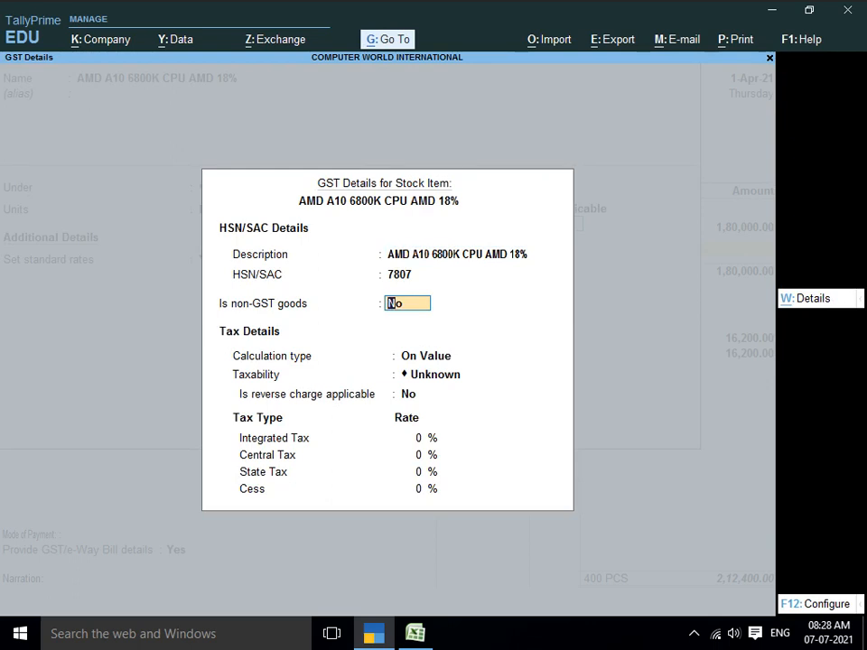
key("Return")
- Keep the calculation type On Value, choose Taxable as the taxability, and leave reverse charge at No
key("Return")
key("BackSpace")
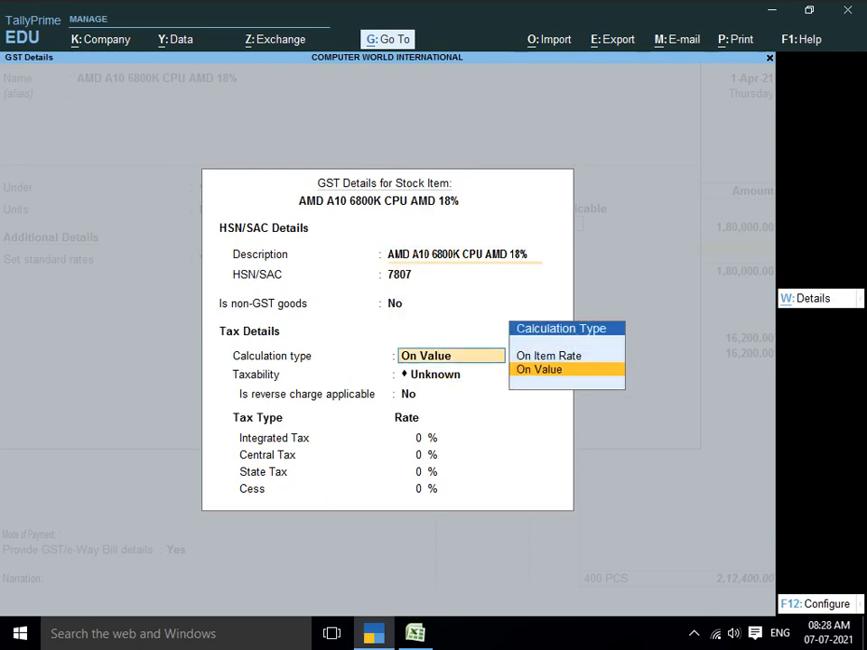
key("Return")
key("Down")
key("Down")
key("Down")
key("Return")
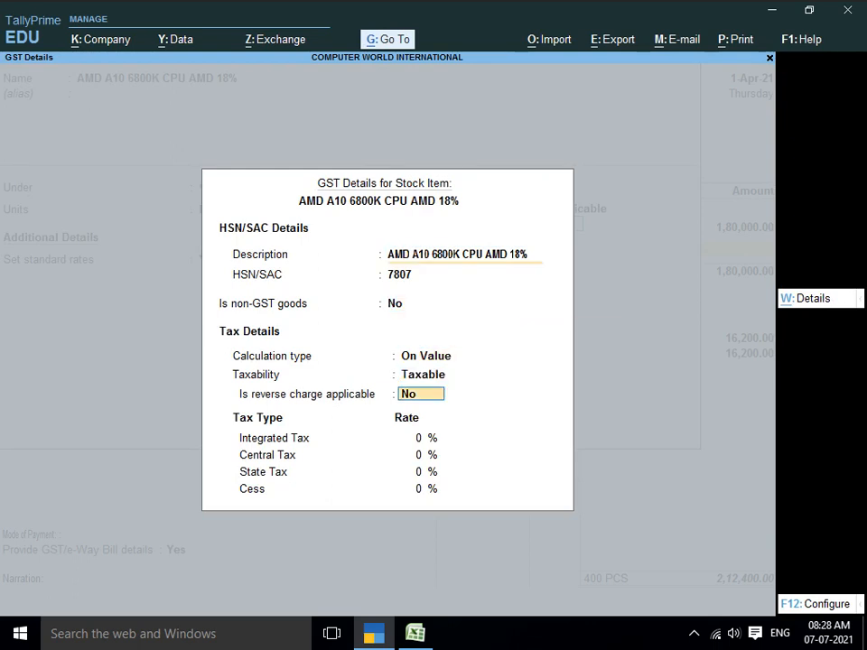
key("Return")
- Set the integrated tax rate to 18%, keep cess at 0%, and accept the GST details
type("18")
key("Return")
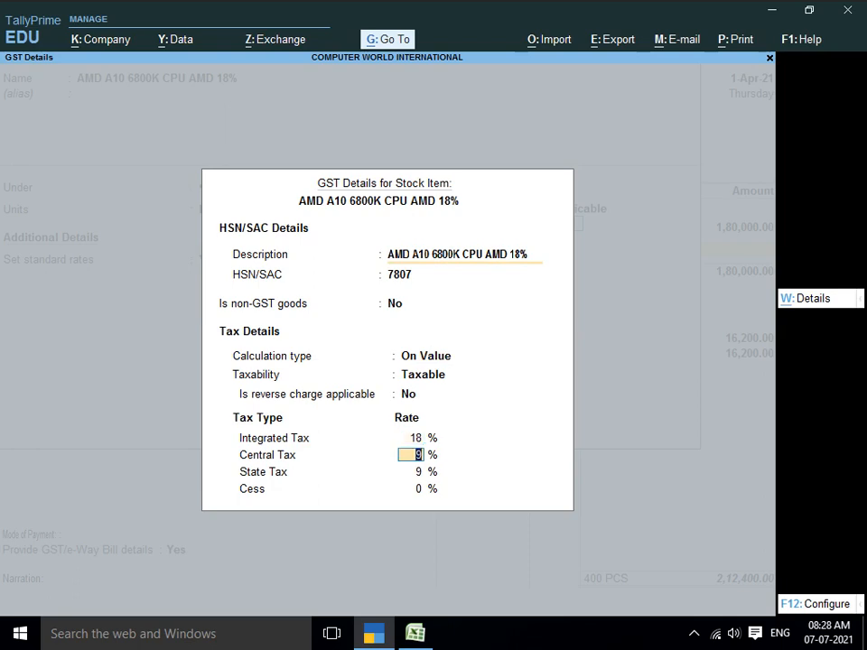
key("Return")
key("Return")
key("Return")
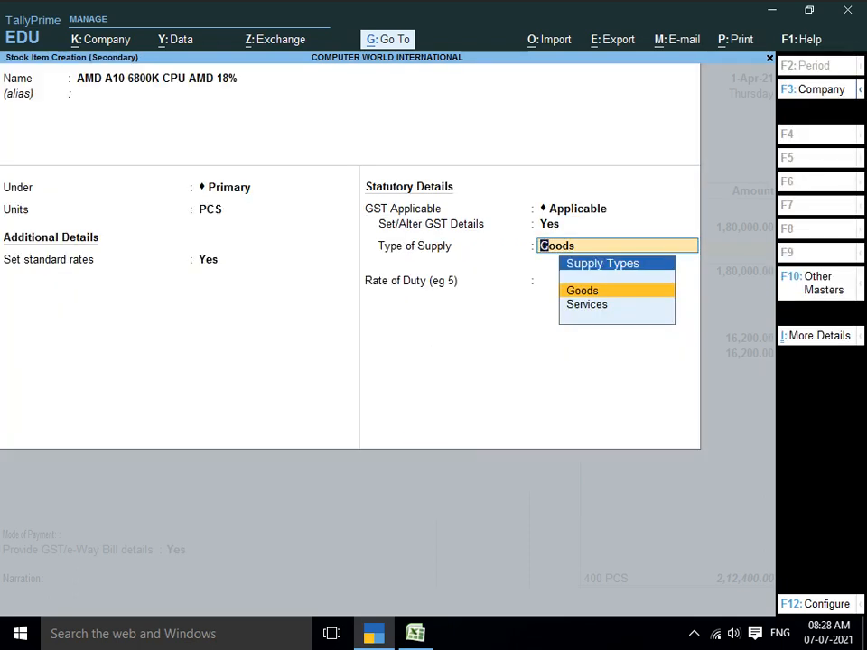
- Keep the supply type as Goods, leave the rate of duty blank, and save the stock item into the voucher
key("Return")
key("Return")
key("Return")
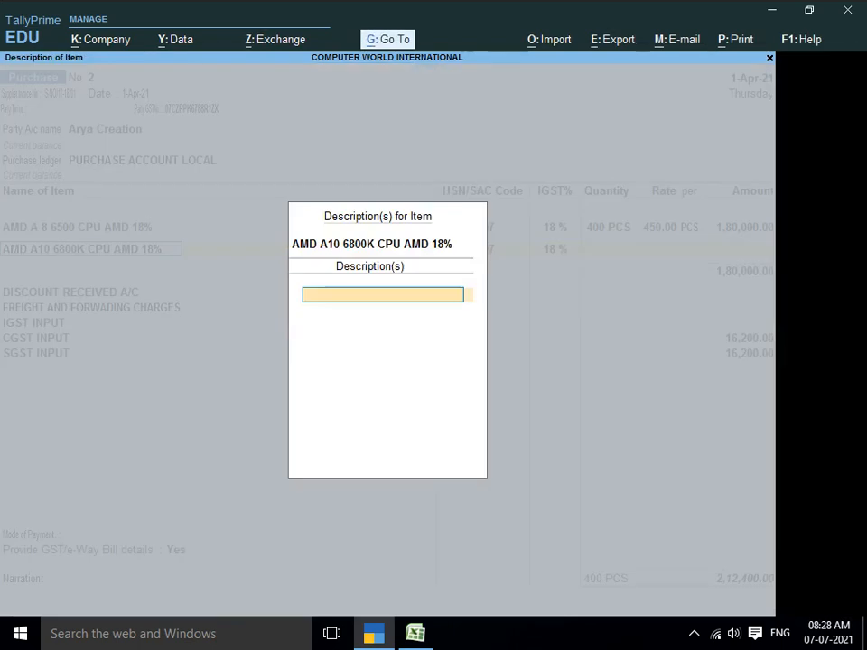
- Leave the second item's description blank and enter 400 PCS per the Excel list, keeping the rate of 450 per PCS
key("Return")
key("alt+Tab")
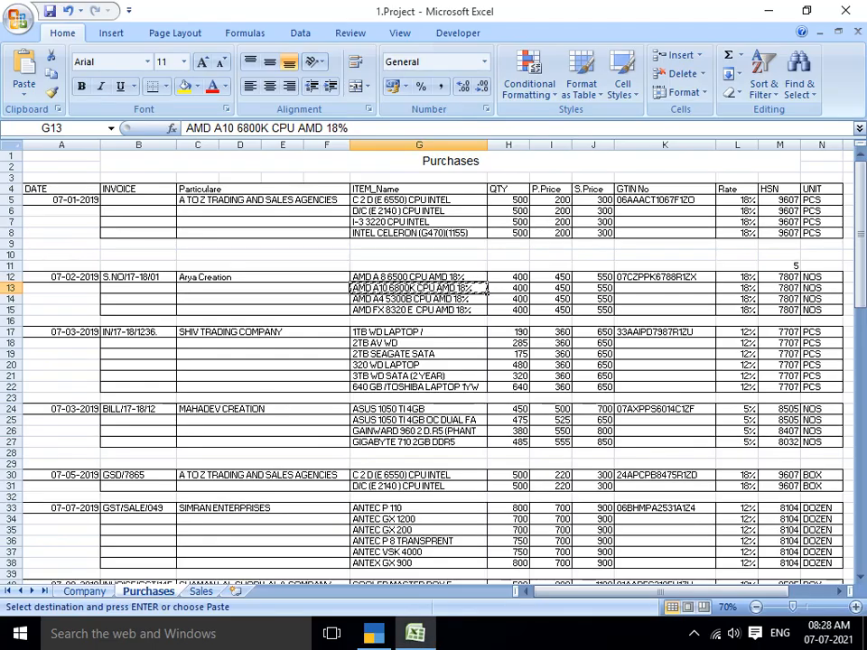
key("alt+Tab")
type("400")
key("Return")
key("Return")
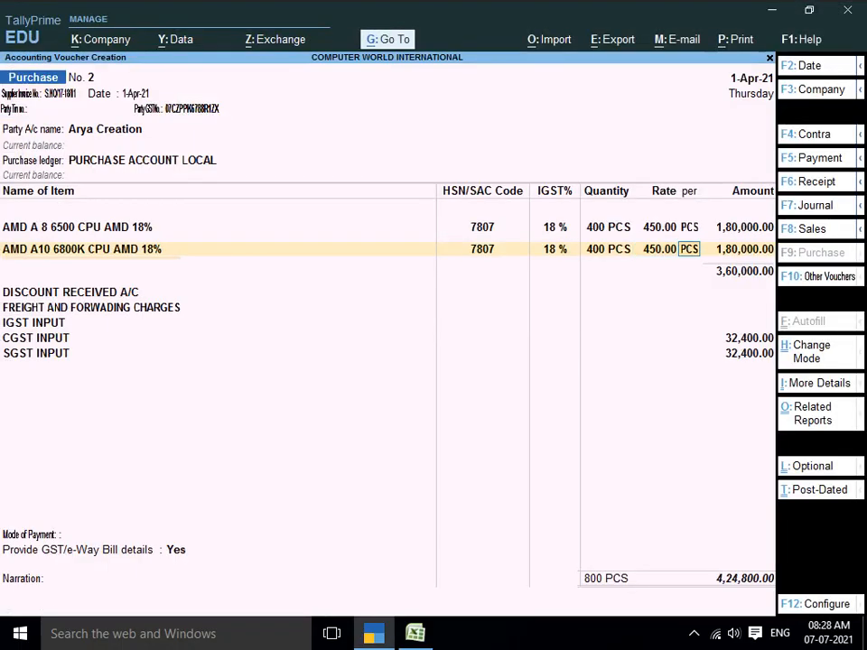
key("Return")
key("Return")
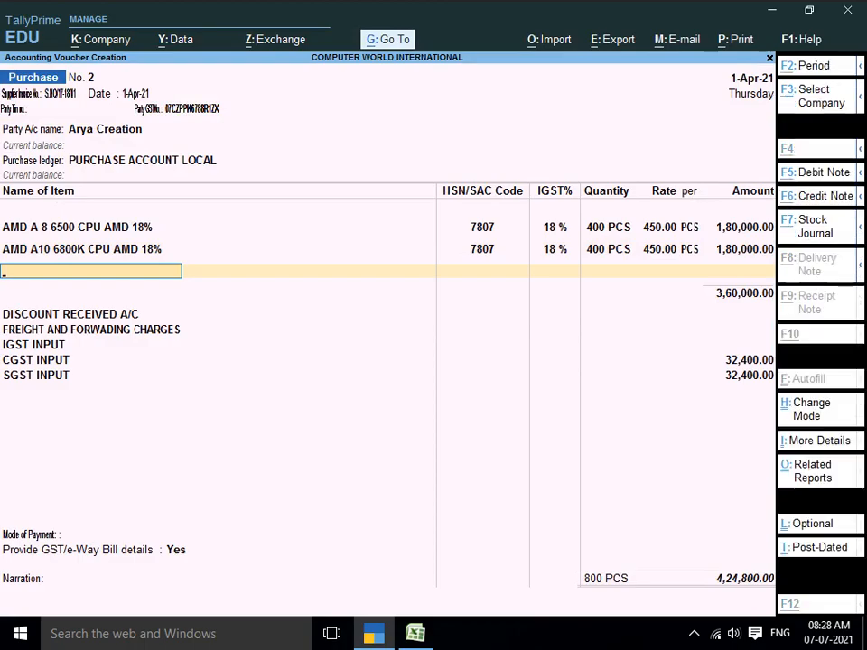
- Create a stock item on the third line, copying its name AMD A4 5300B CPU AMD 18% from the Excel list
key("alt+c")
key("alt+Tab")
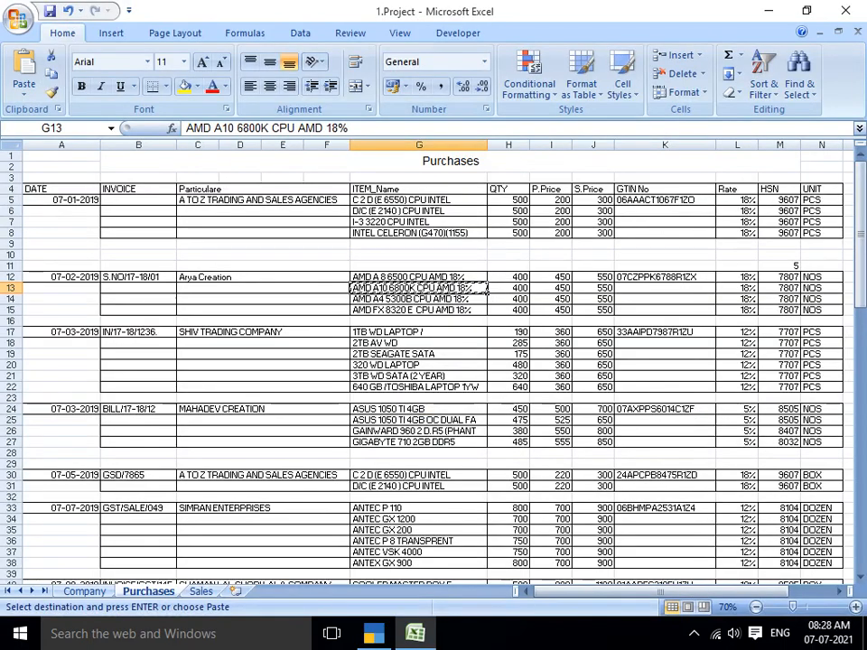
key("Down")
key("ctrl+c")
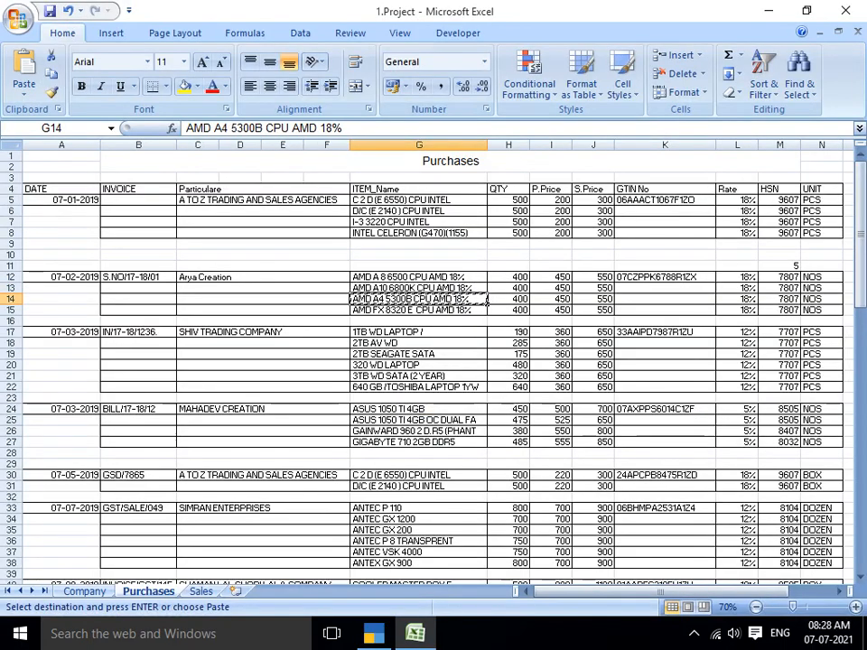
key("alt+Tab")
key("ctrl+alt+v")
- Leave the alias blank, keep the item under Primary, and check its unit in the Excel list
key("Return")
key("Return")
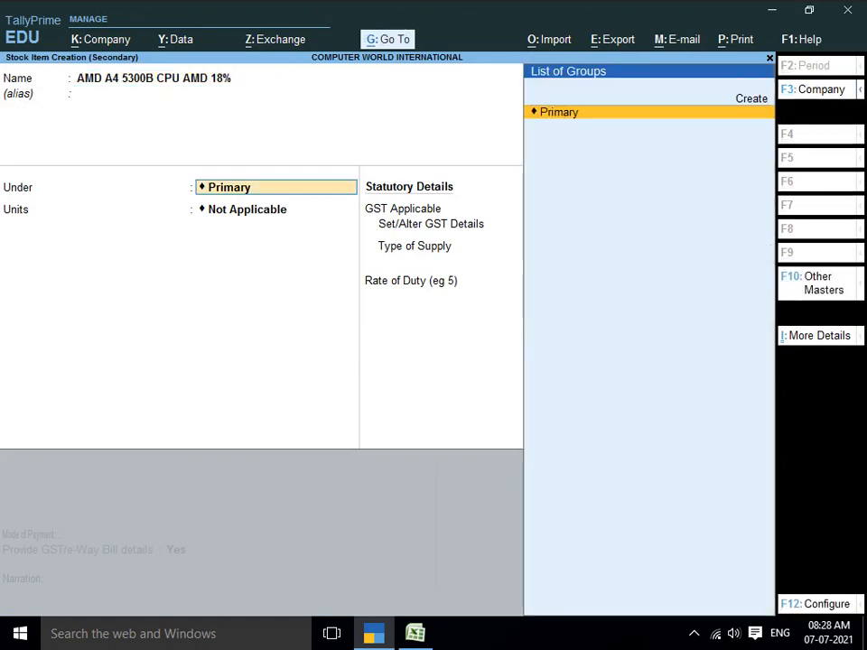
key("Return")
key("alt+Tab")
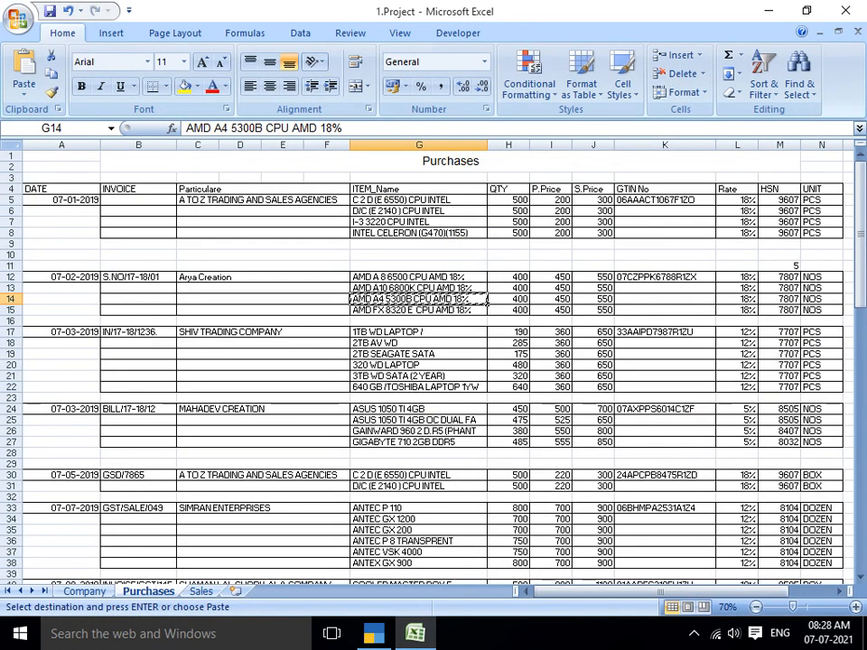
key("alt+Tab")
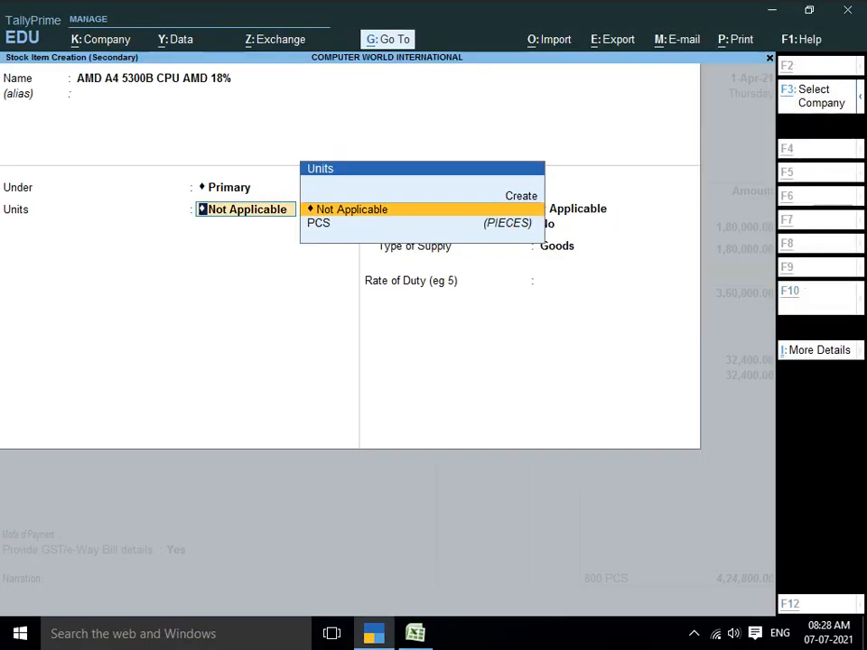
- Create a simple unit with the symbol NOS and the unit quantity code NOS-NUMBERS
key("alt+c")
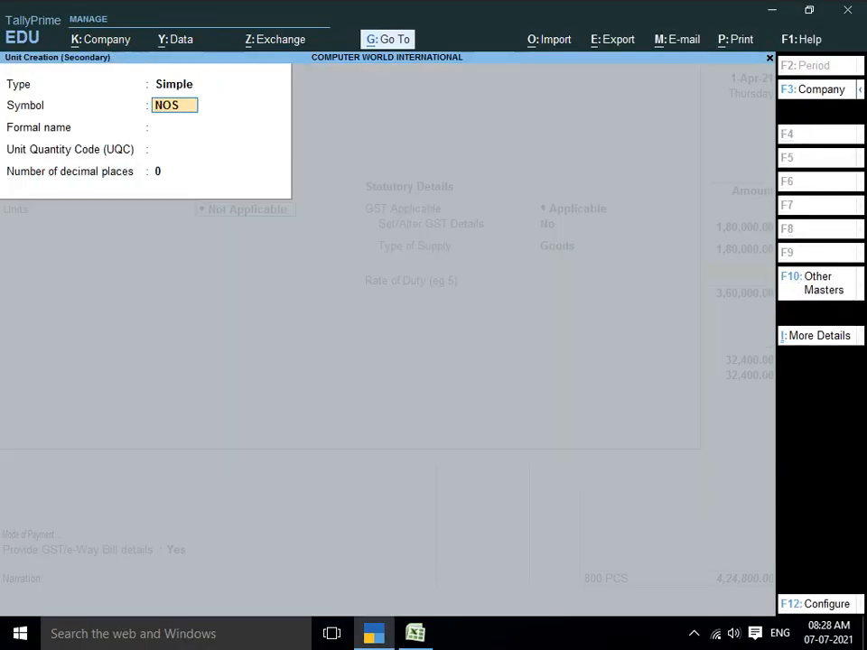
key("Return")
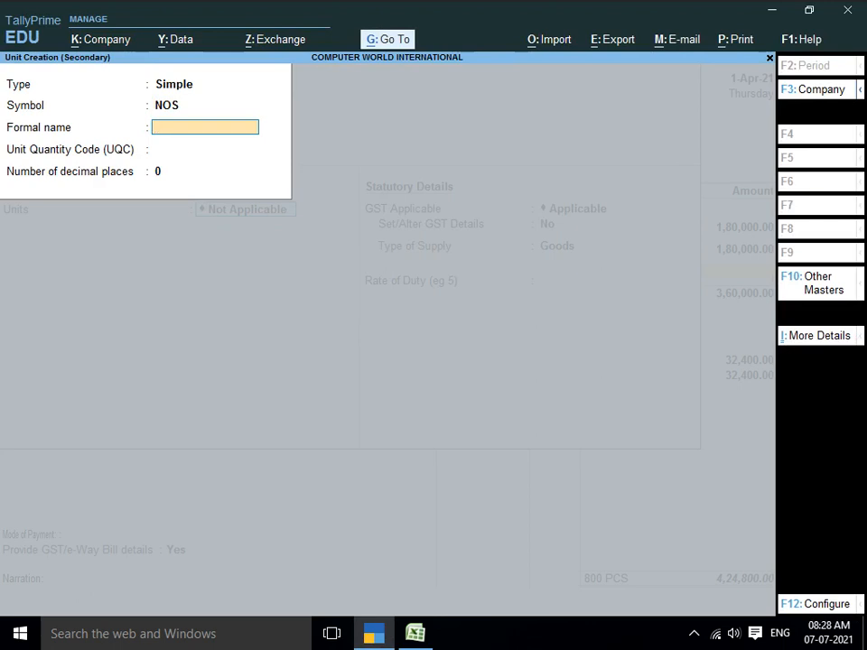
key("Return")
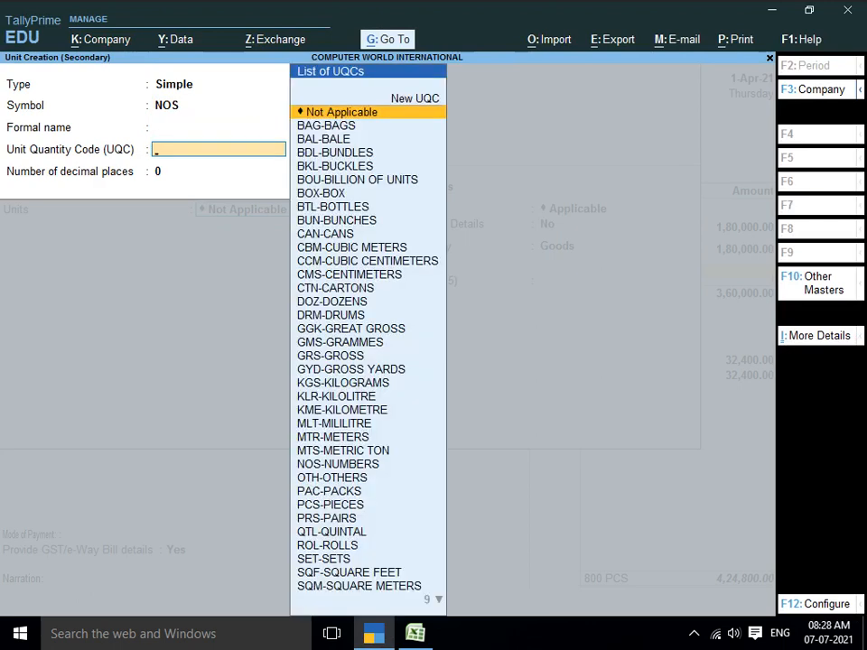
type("NOS")
key("Return")
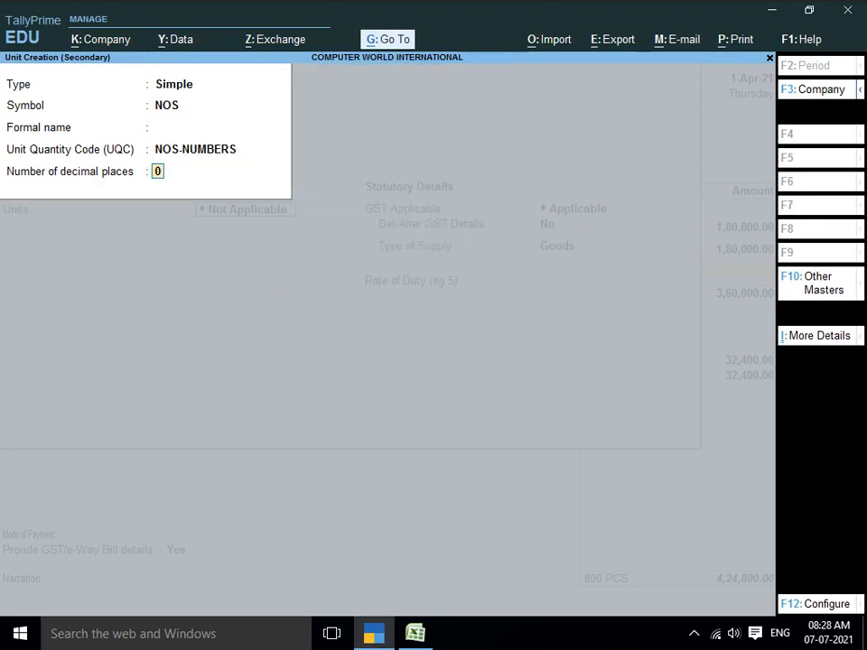
- Enter NUMBERS as the unit's formal name, keep 0 decimal places, and save the unit for the stock item
key("BackSpace")
key("BackSpace")
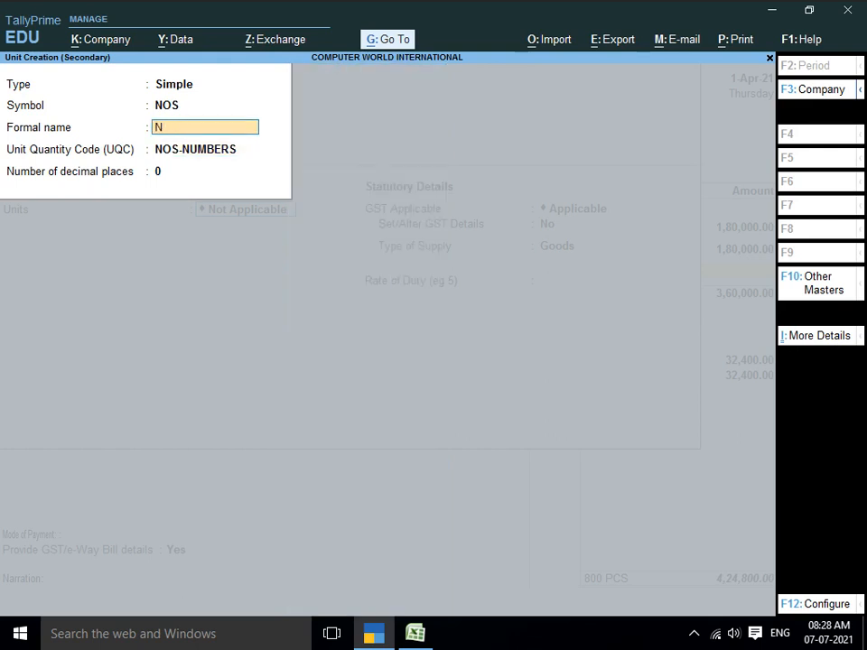
type("NUMBER")
key("Return")
key("Return")
key("Return")
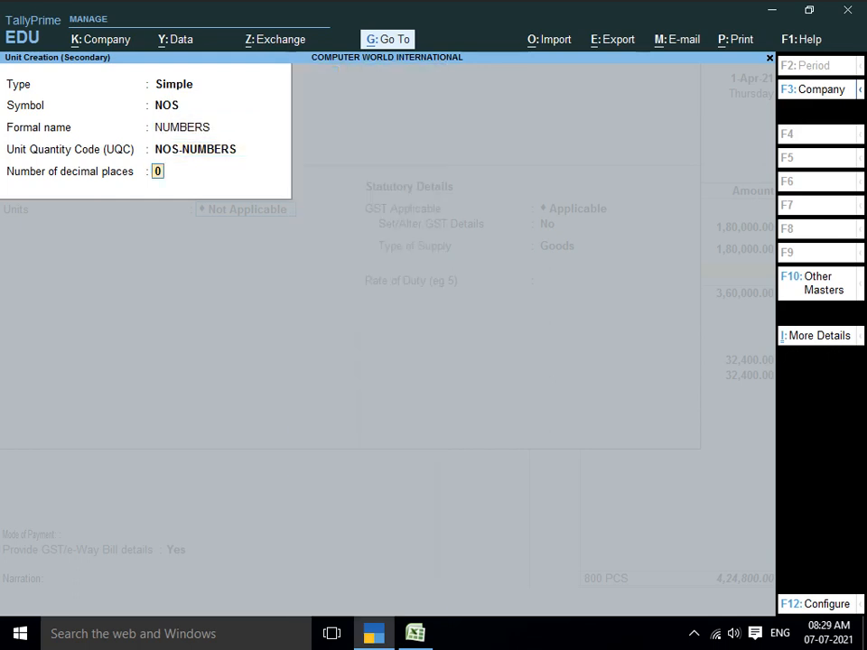
key("Return")
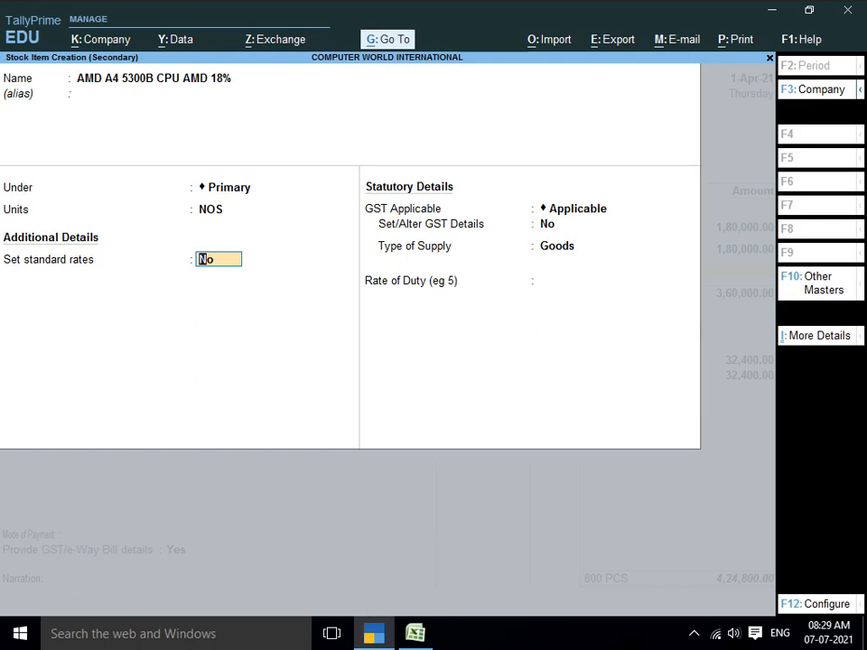
- Set the stock item's standard rates from 1-Apr-21: cost 450 and selling price 550 per NOS
key("y")
key("Return")
type("4")
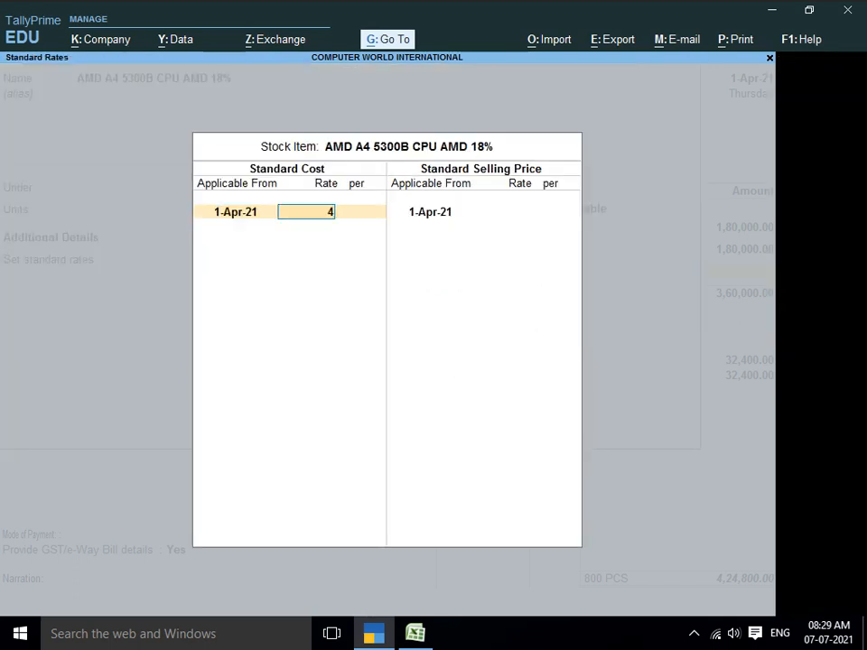
type("50")
key("Return")
key("Return")
key("Return")
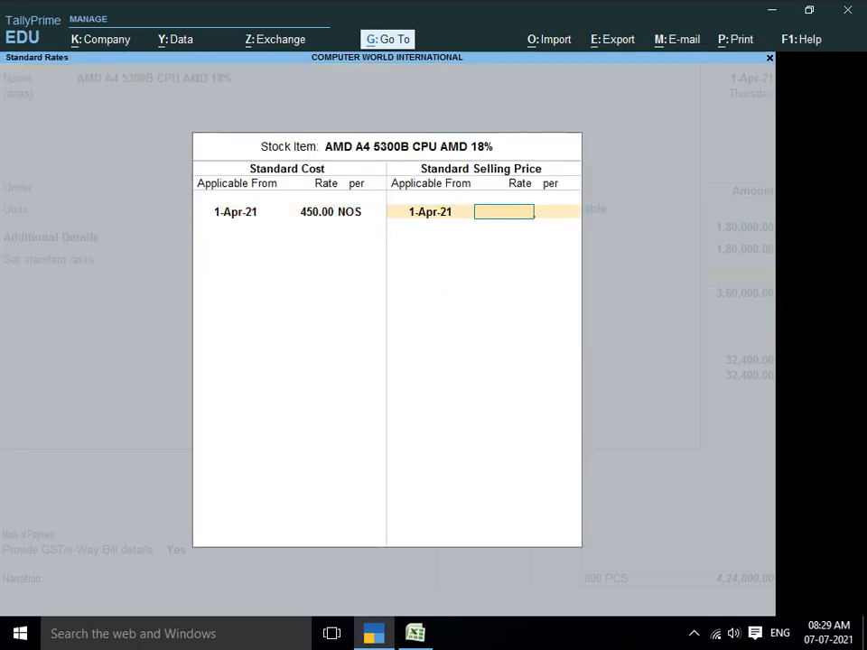
type("550")
key("Return")
key("Return")
key("Return")
key("Return")
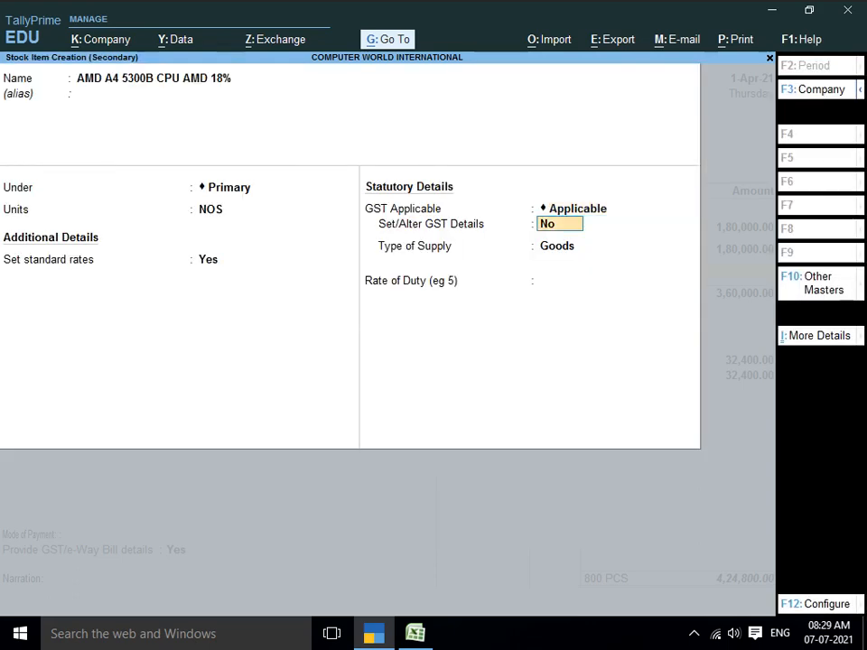
- Save the stock item with GST details left at No, supply type Goods, and no duty rate entered
key("Return")
key("Return")
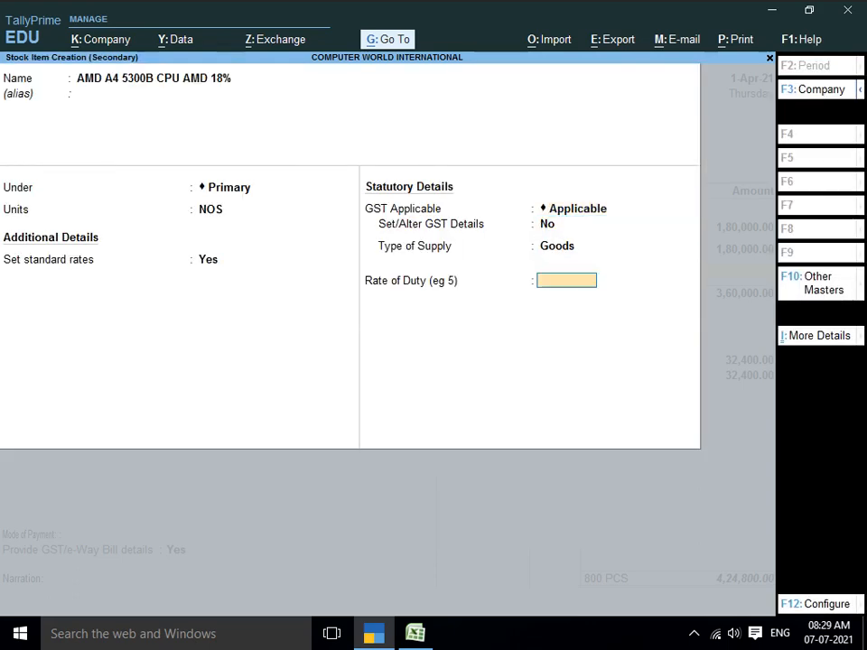
key("Return")
key("Return")
key("Return")
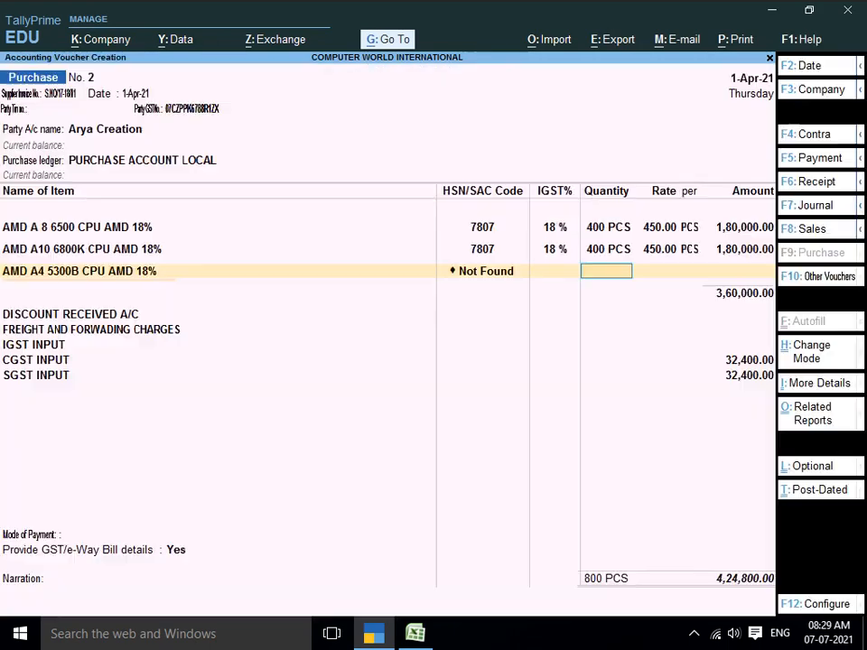
- Reopen AMD A4 5300B CPU AMD 18% from the voucher line for alteration and choose to set its GST details
key("shift+Tab")
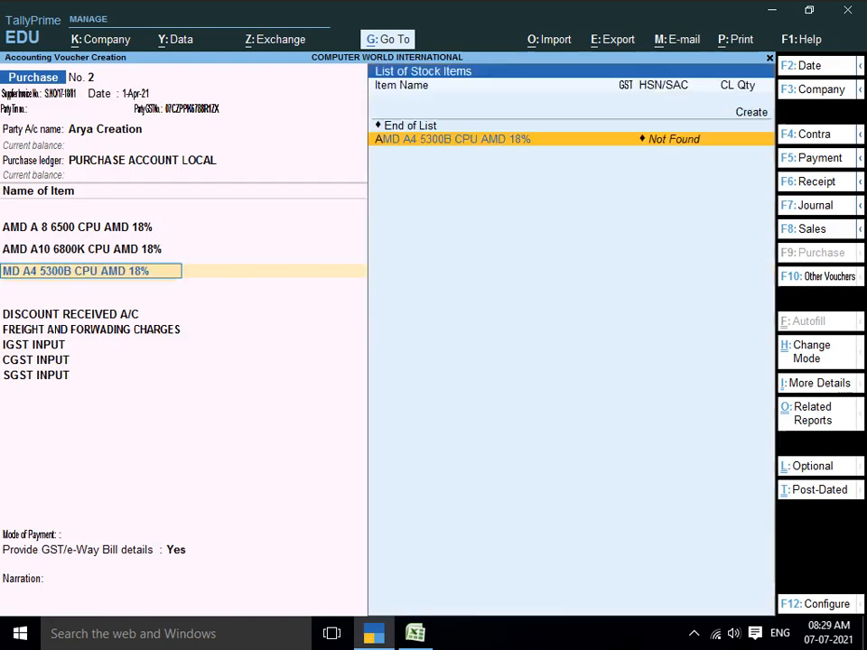
key("ctrl+Return")
key("Return")
key("Return")
key("Return")
key("Return")
key("Return")
key("Return")
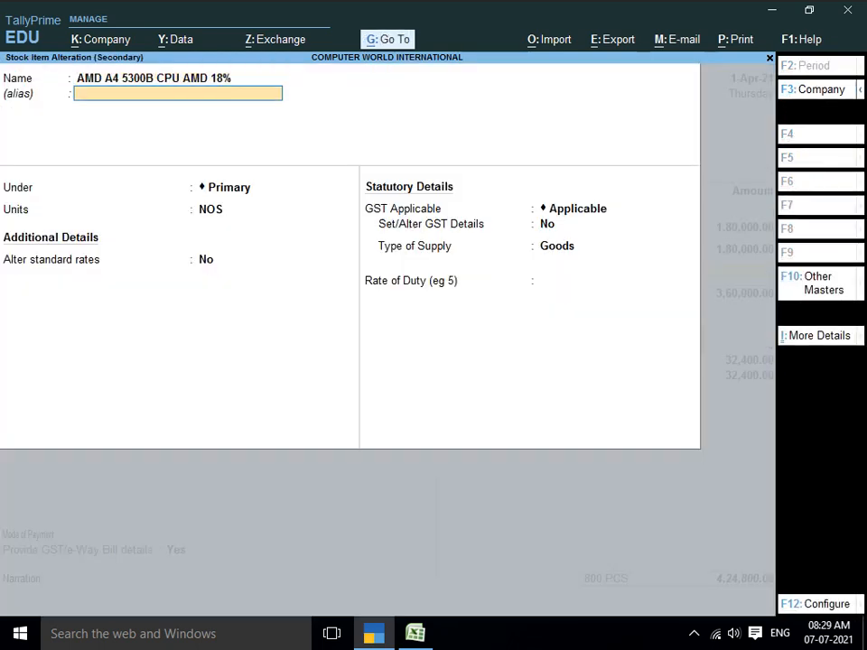
type("Y")
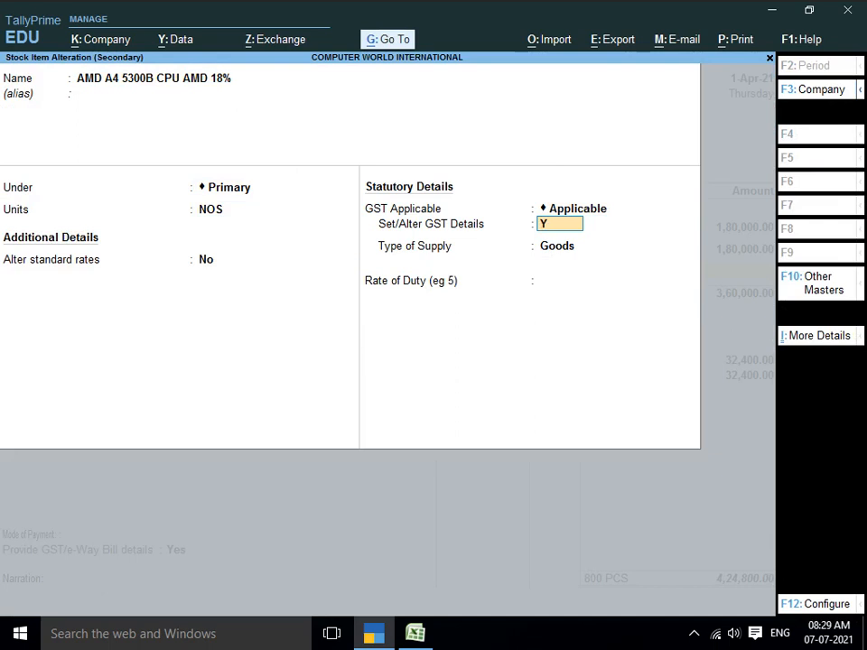
key("Return")
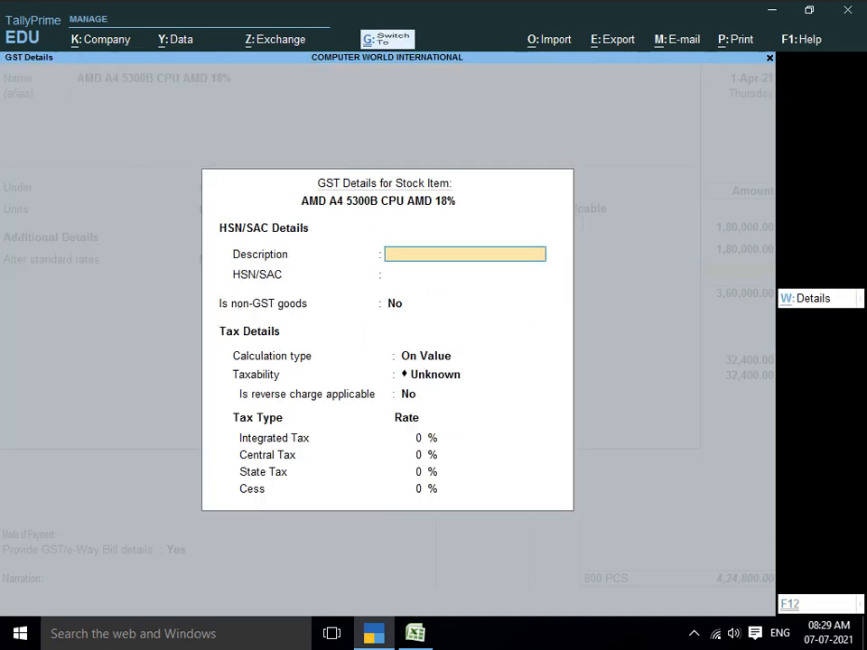
- Paste AMD A4 5300B CPU AMD 18% as the HSN description, set HSN/SAC to 7807, and keep non-GST goods at No
key("ctrl+alt+v")
key("Return")
type("78")
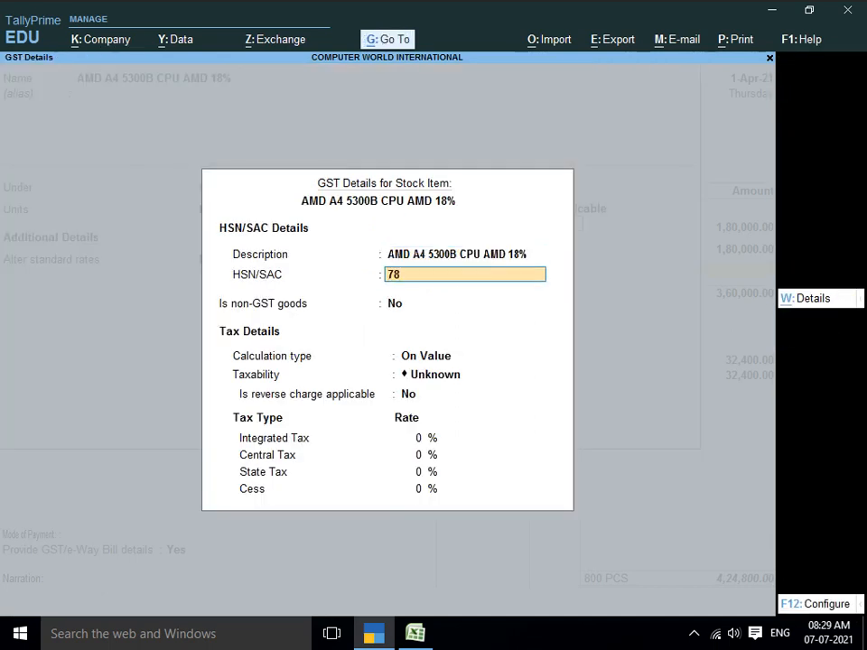
key("Return")
key("Return")
key("Return")
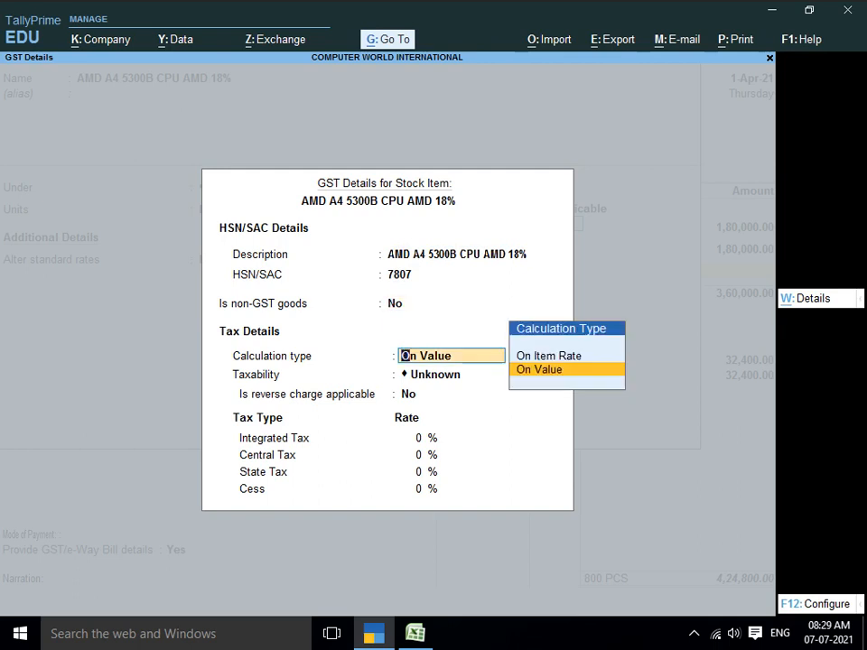
- Make the item Taxable on value with 18% integrated tax and no reverse charge, and save the altered stock item
key("Down")
key("Down")
key("Down")
key("Return")
key("Return")
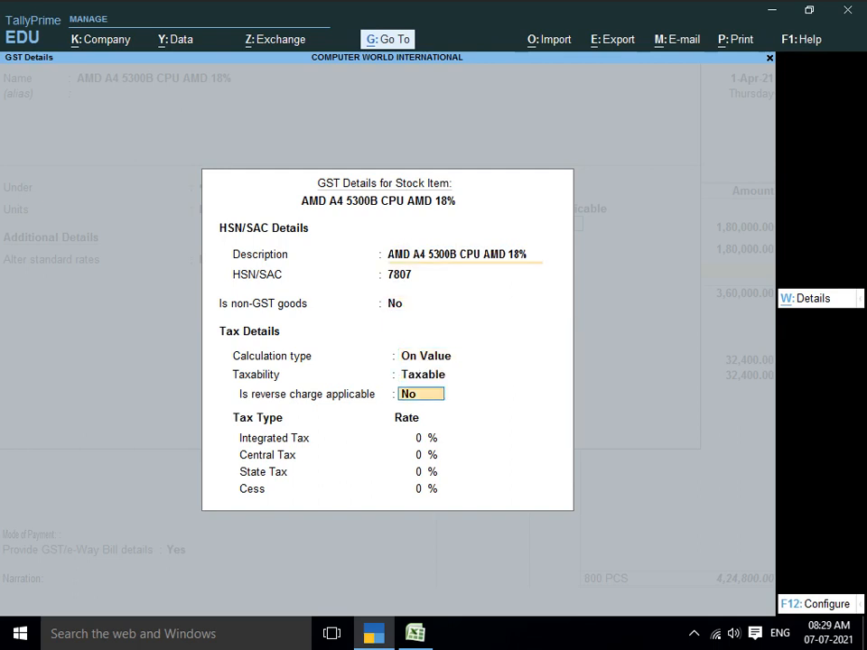
type("18")
key("Return")
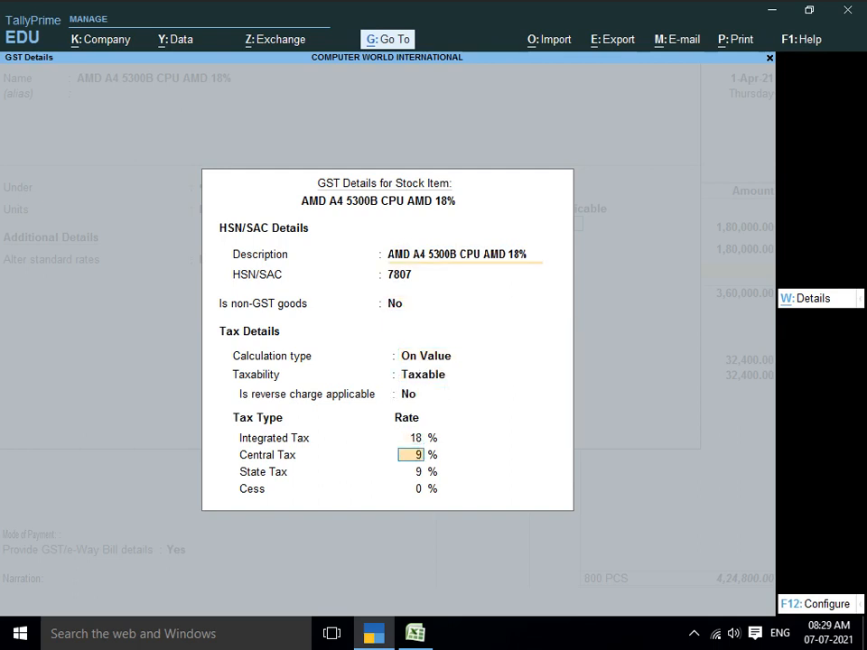
key("Return")
key("Return")
key("Return")
key("Return")
key("Return")
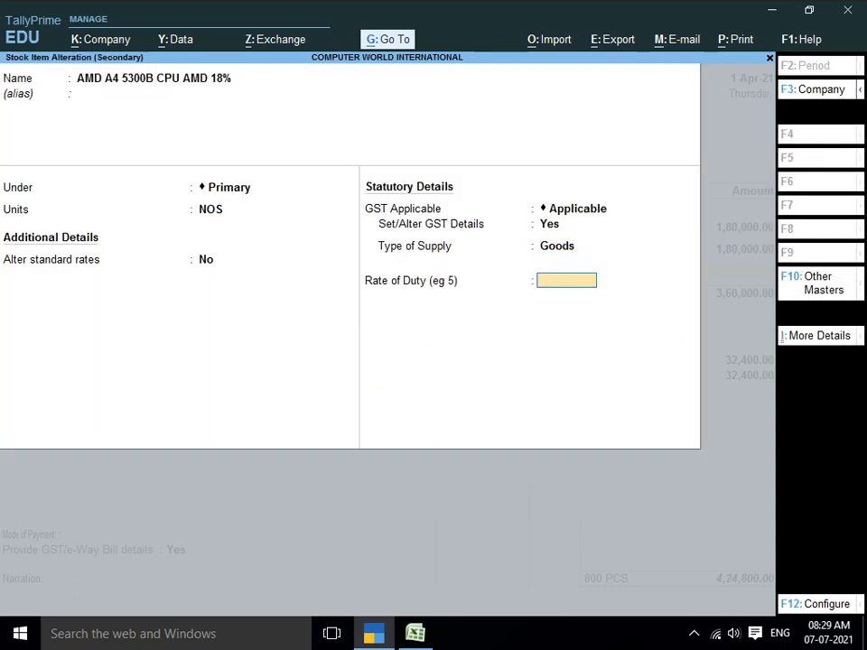
key("Return")
key("Return")
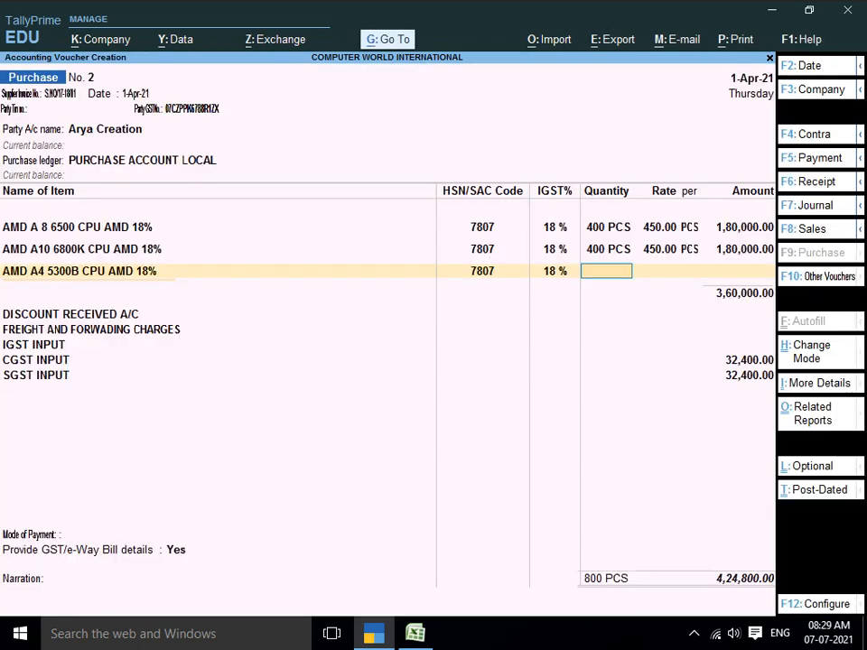
- Enter a quantity of 400 NOS for AMD A4 5300B CPU AMD 18% and accept the 450 rate
type("400")
key("Return")
key("Return")
key("Return")
key("Return")
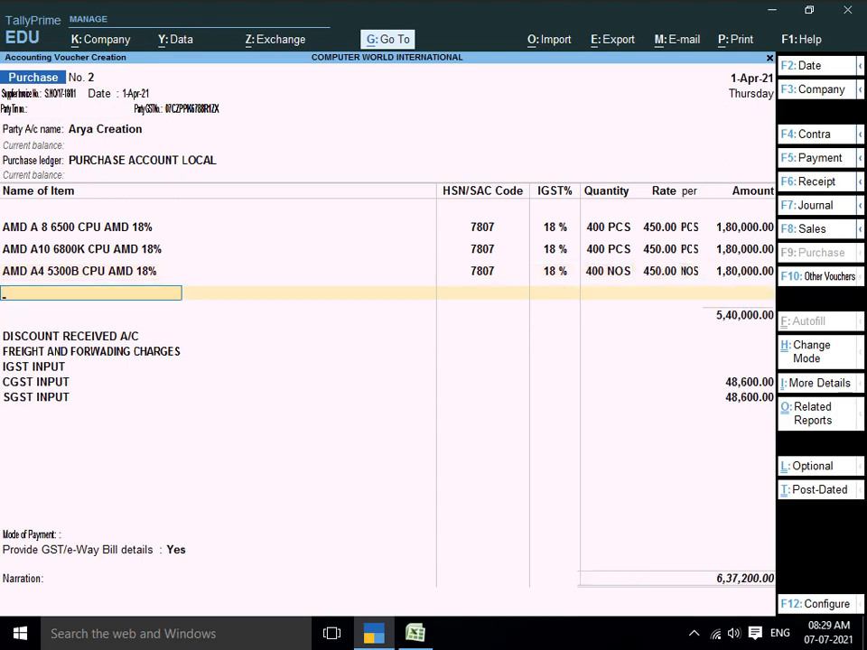
- Create a stock item for the fourth line, copying its name AMD FX 8320 E CPU AMD 18% from the Excel list
key("alt+c")
key("alt+Tab")
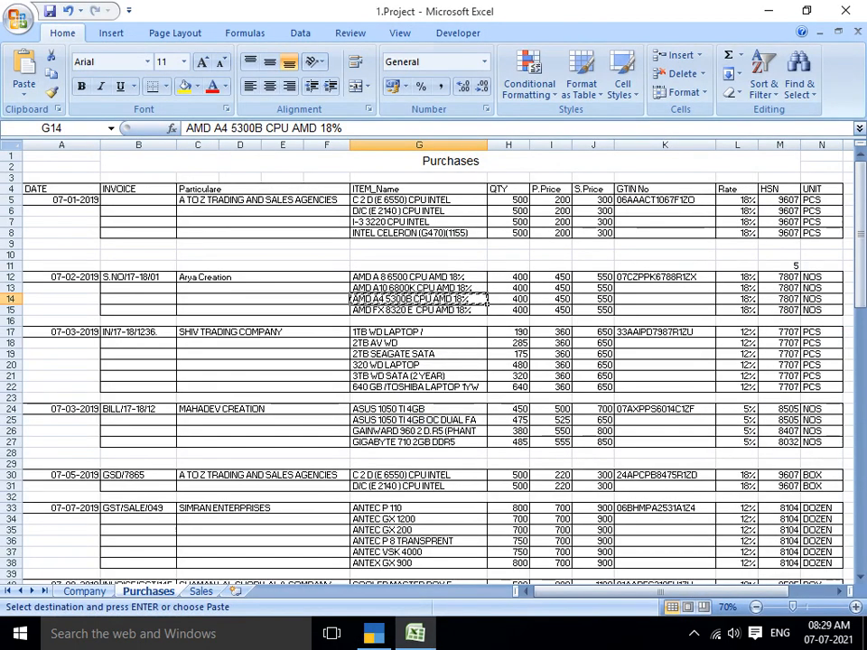
key("Down")
key("ctrl+c")
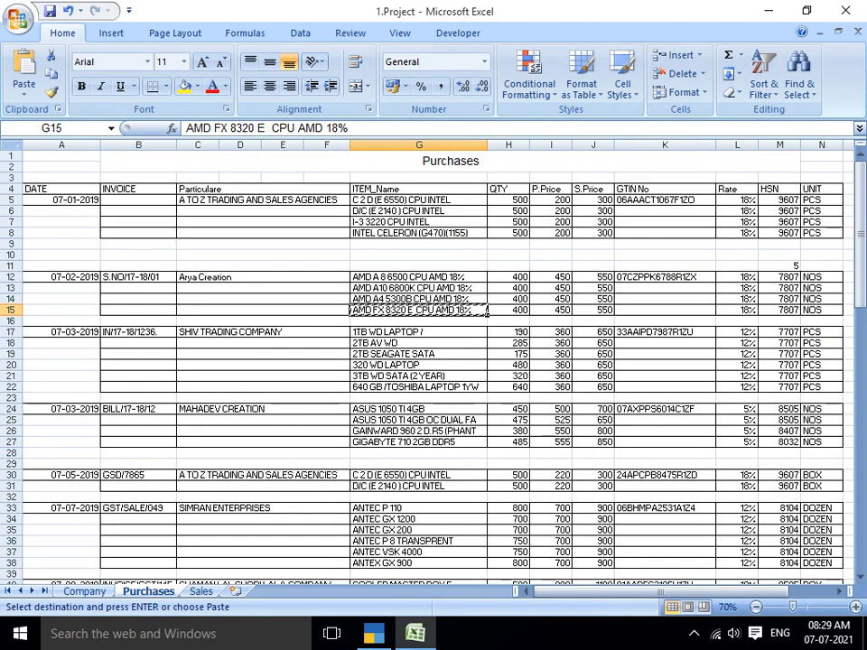
key("alt+Tab")
key("ctrl+alt+v")
key("Return")
key("Return")
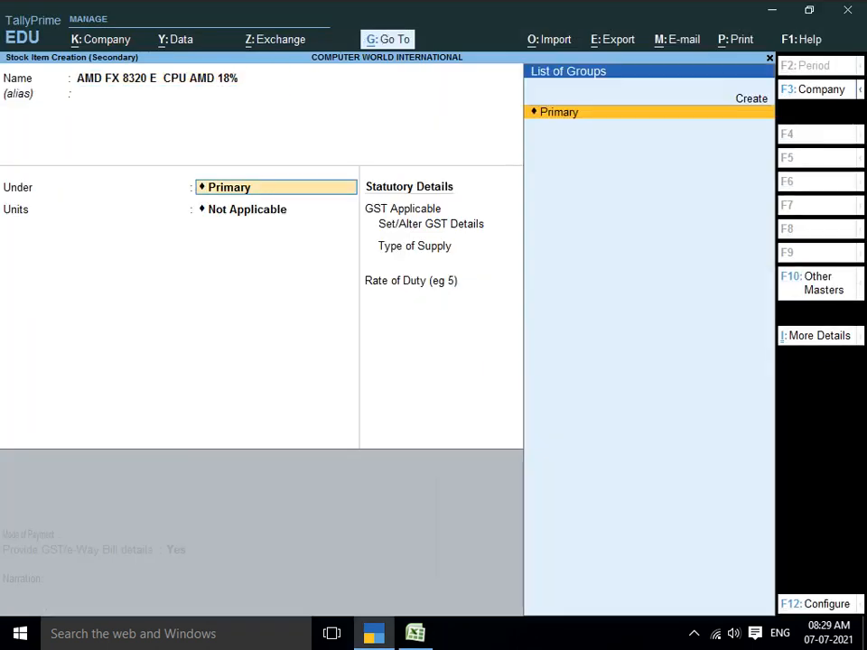
- Keep the new stock item under Primary and choose NOS as its unit
key("Return")
key("Down")
key("Down")
key("Up")
key("Return")
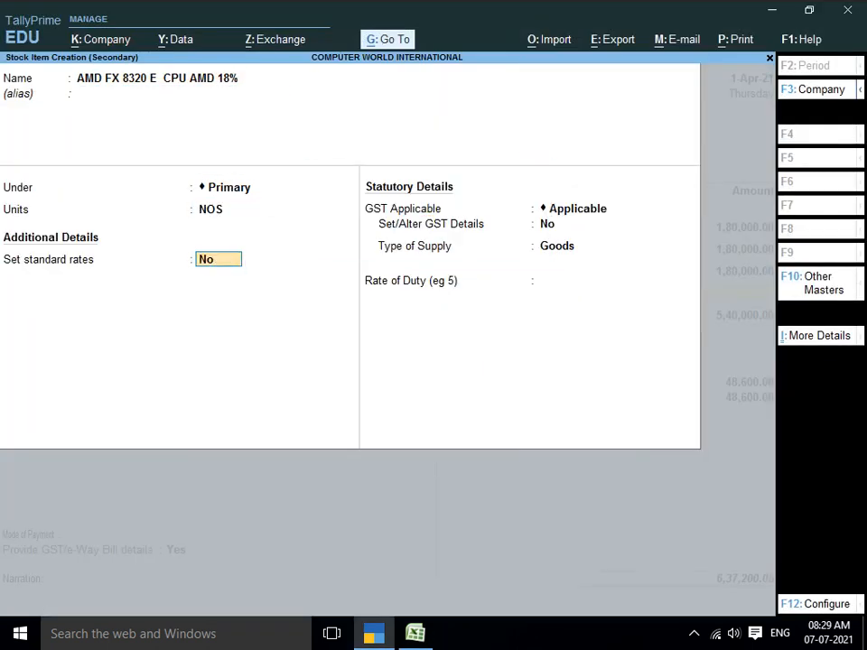
- Set standard rates for AMD FX 8320 E CPU AMD 18% from 1-Apr-21: cost 450 and selling price 550 per NOS
key("y")
key("Return")
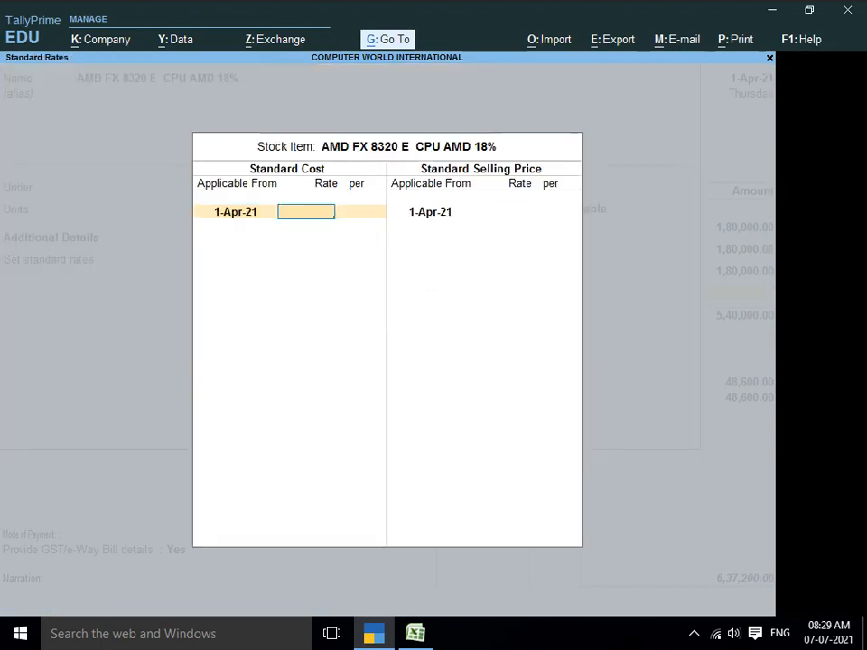
type("450")
key("Return")
key("Return")
key("Return")
key("Return")
type("550")
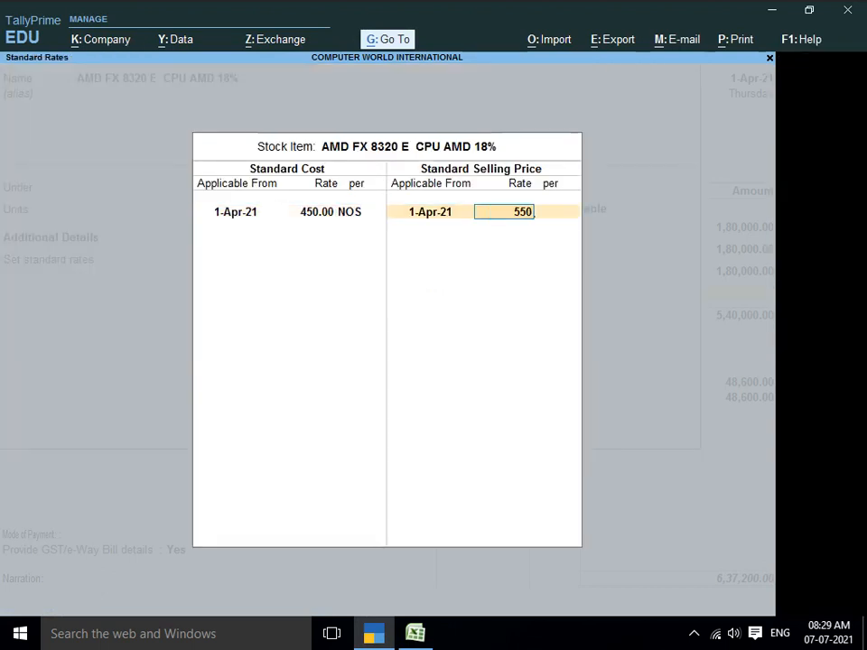
key("Return")
key("Return")
key("Return")
key("Return")
- Start the item's GST details with its name AMD FX 8320 E CPU AMD 18% as description and HSN/SAC 7807
type("y")
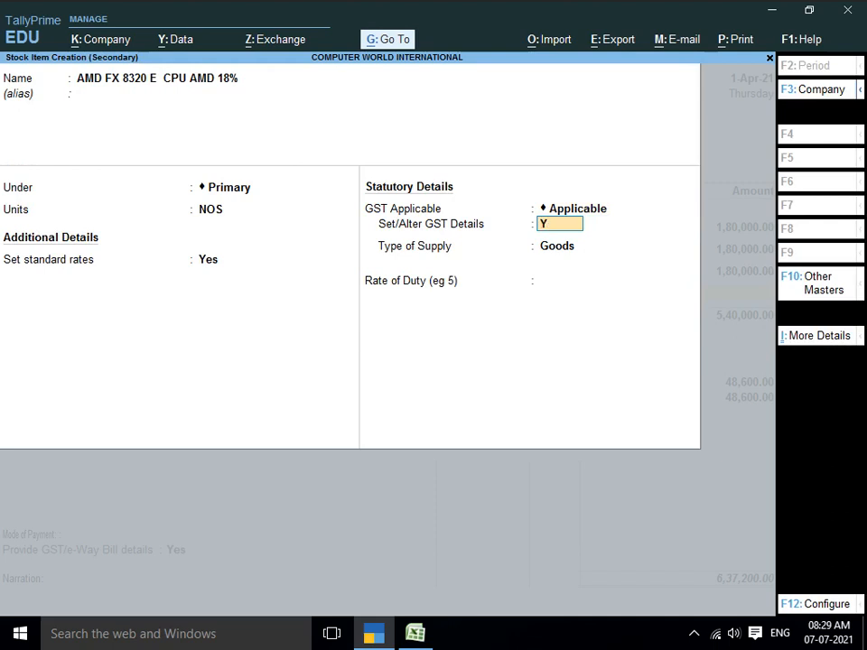
key("Return")
key("Return")
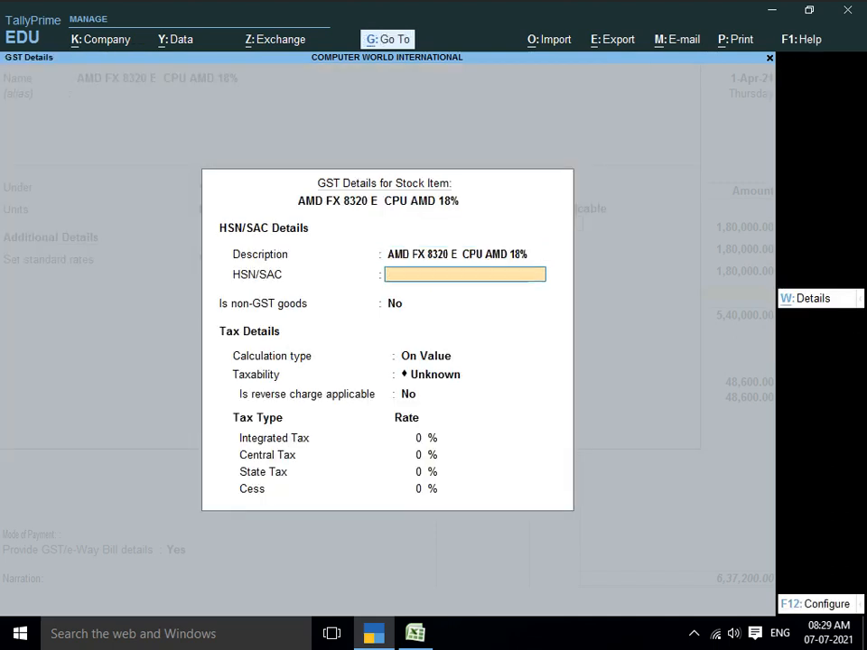
type("780")
key("Return")
key("Return")
- Set taxability to Taxable with 18% integrated tax, and save the AMD FX 8320 E stock item
key("Down")
key("Down")
key("Down")
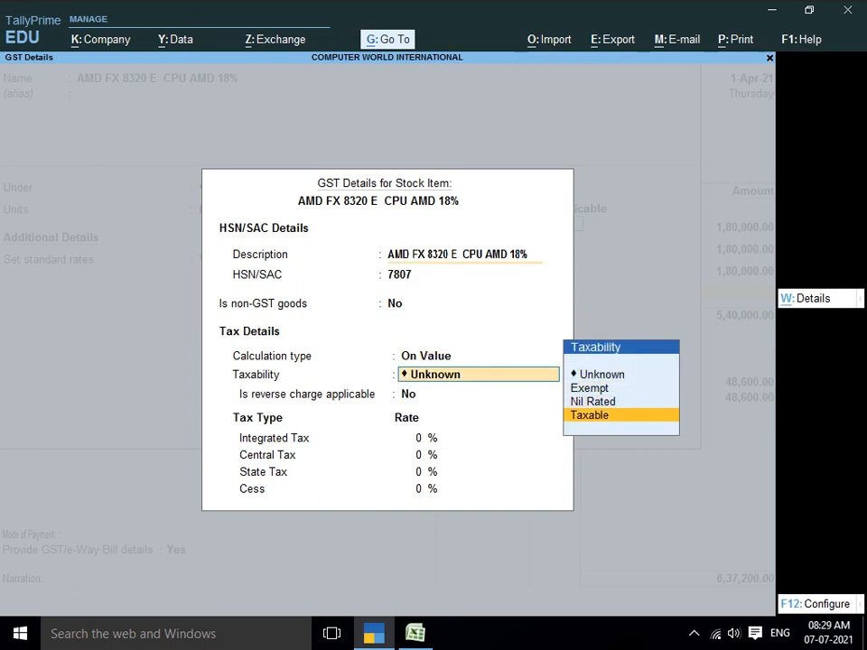
key("Return")
key("Return")
type("18")
key("Return")
key("Return")
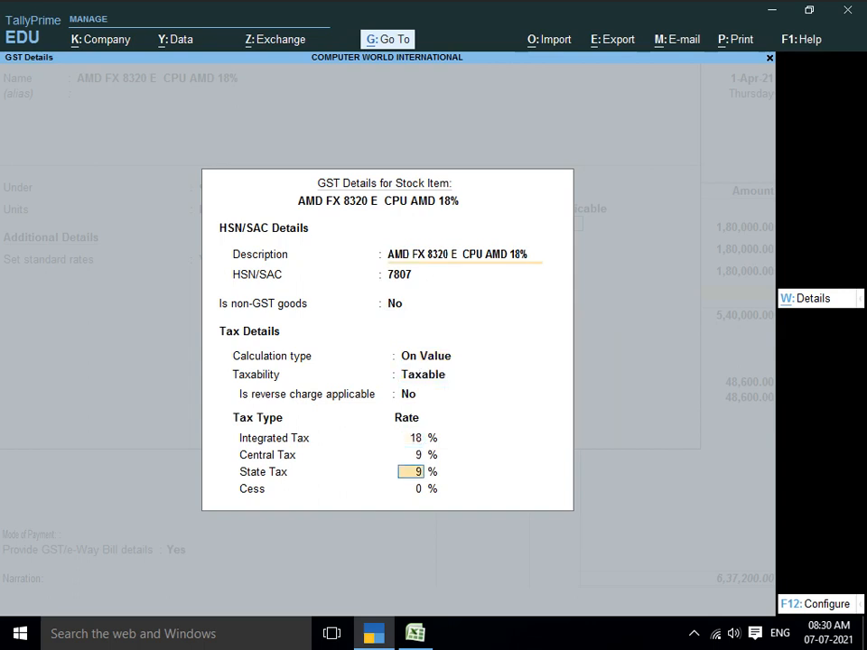
key("Return")
key("Return")
key("Return")
key("Return")
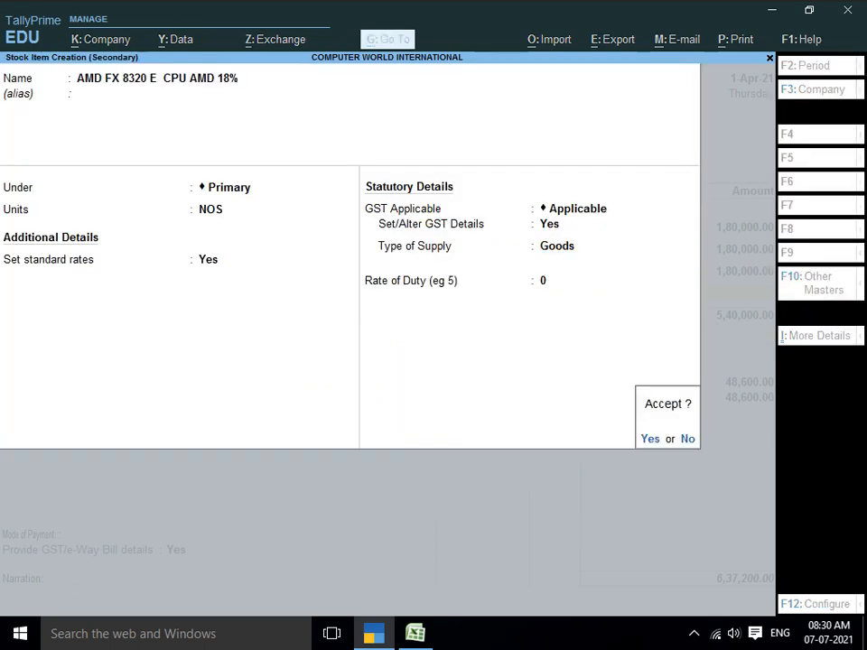
key("Return")
key("Return")
- Enter a quantity of 400 NOS at 450 for AMD FX 8320 E CPU AMD 18% and end the item list
type("400")
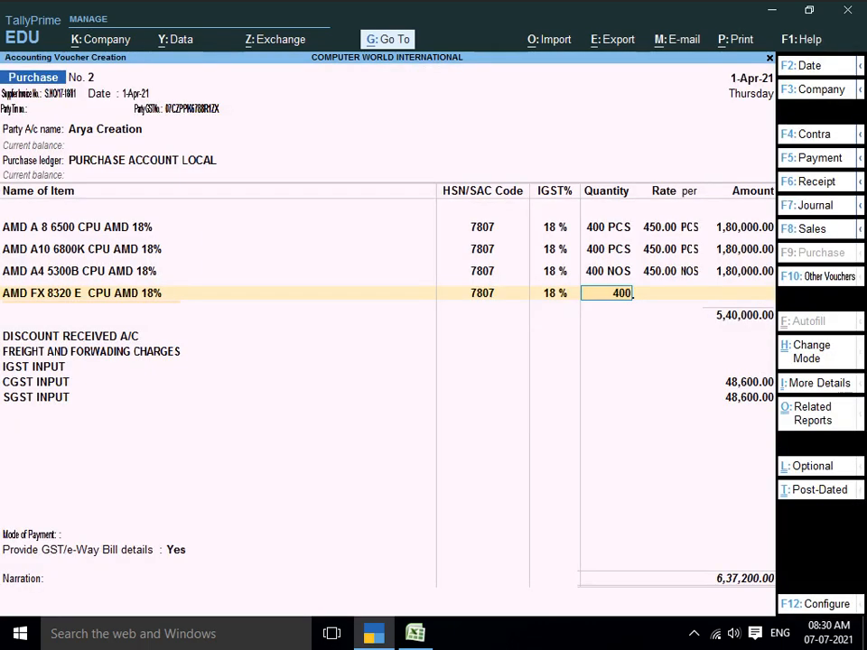
key("Return")
key("Return")
key("Return")
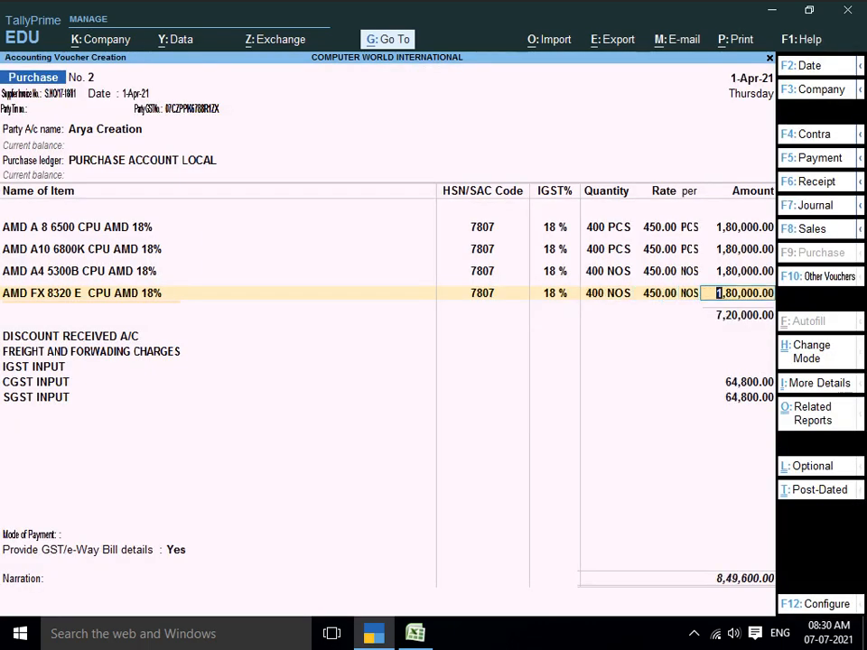
key("Return")
key("Return")
key("Return")
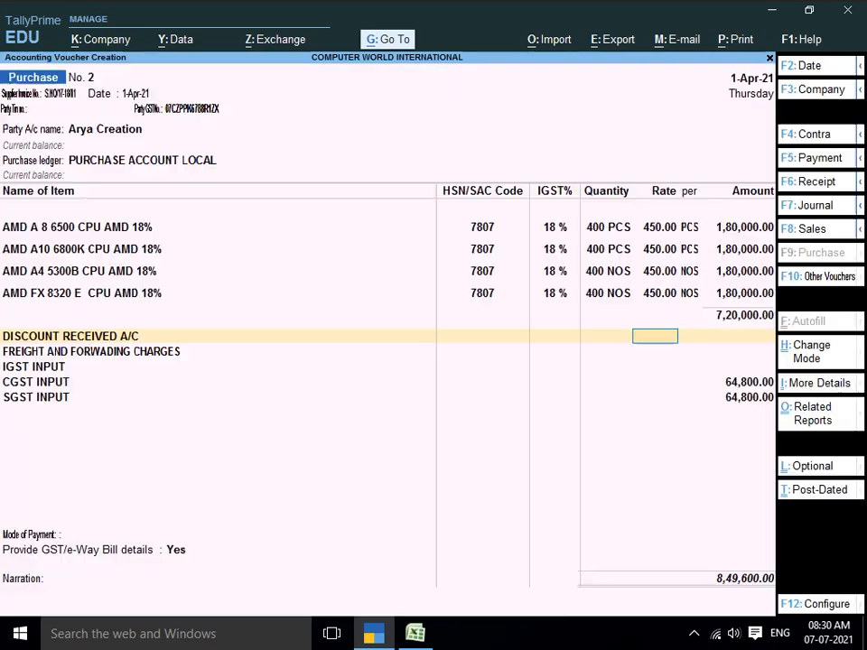
- Leave the discount, freight and IGST ledgers empty and accept the calculated CGST INPUT and SGST INPUT amounts
key("Return")
key("Return")
key("Return")
key("Return")
key("Return")
key("Return")
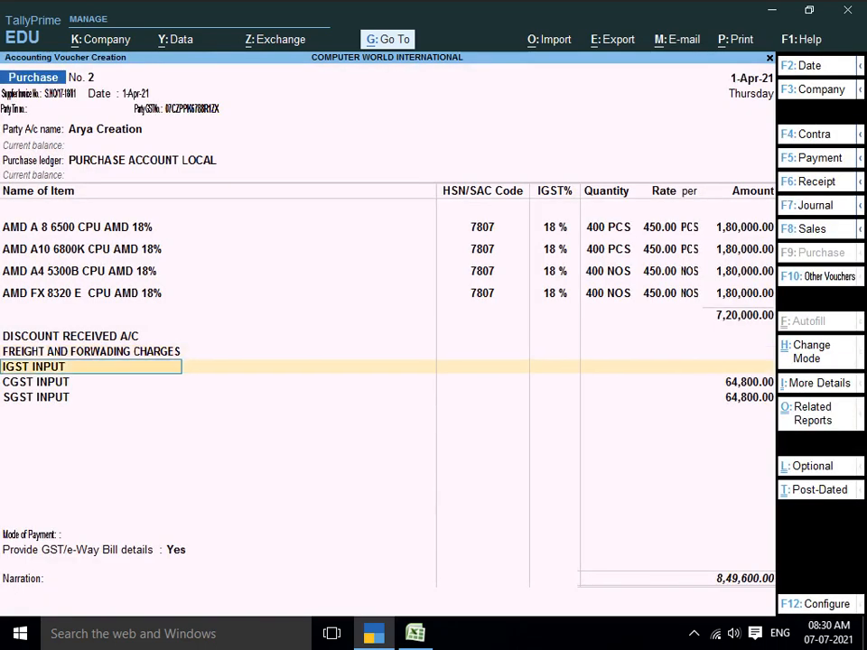
key("Return")
key("Return")
key("Return")
key("Return")
key("Return")
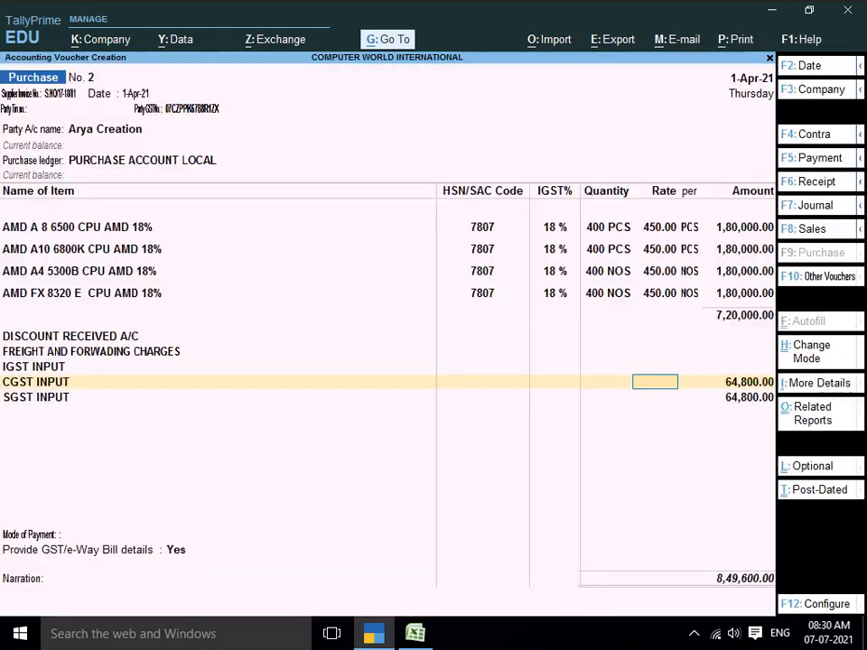
key("Return")
key("Return")
key("Return")
key("Return")
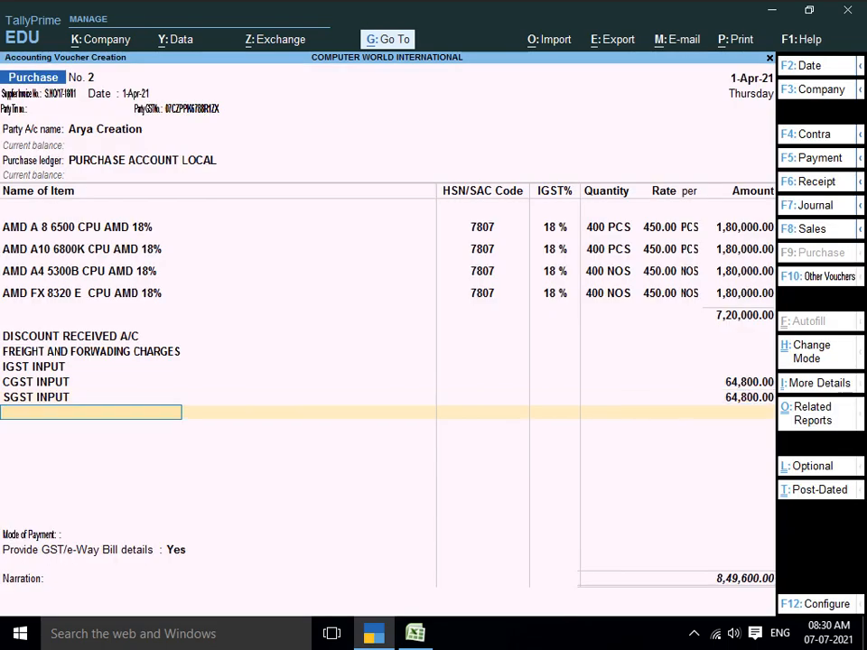
- End the purchase voucher's ledger list and set Provide GST/e-Way Bill details to No
key("Return")
key("Return")
key("Up")
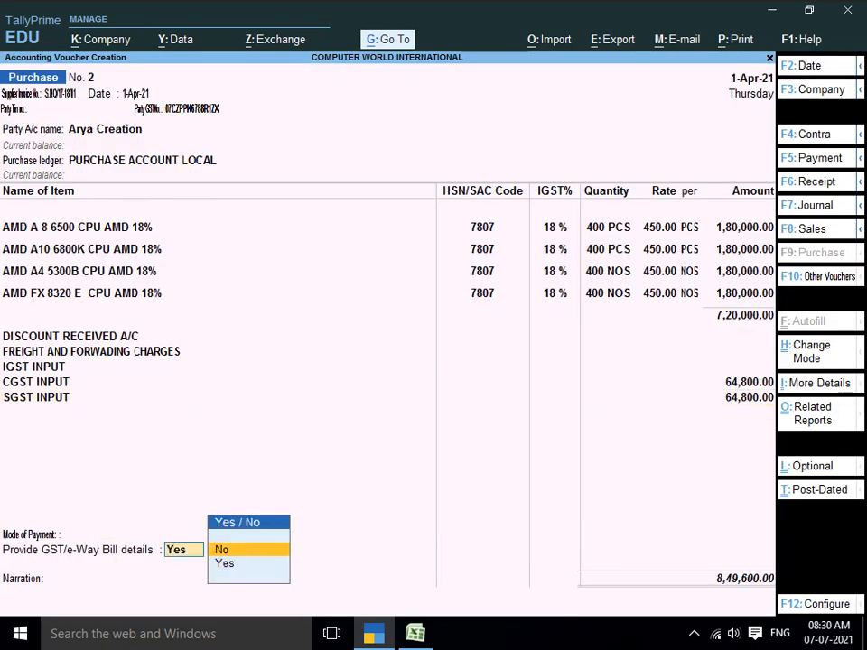
key("Return")
- Accept the bill-wise New Ref entry for Arya Creation's full amount and save the purchase voucher
key("Return")
key("Return")
key("Return")
key("Return")
key("Return")
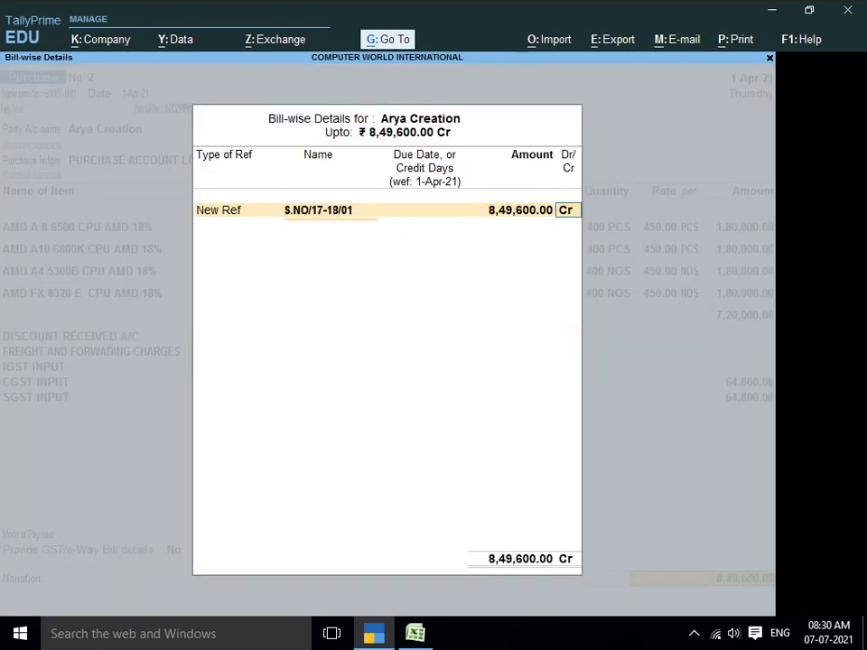
key("Return")
key("Return")
key("Return")
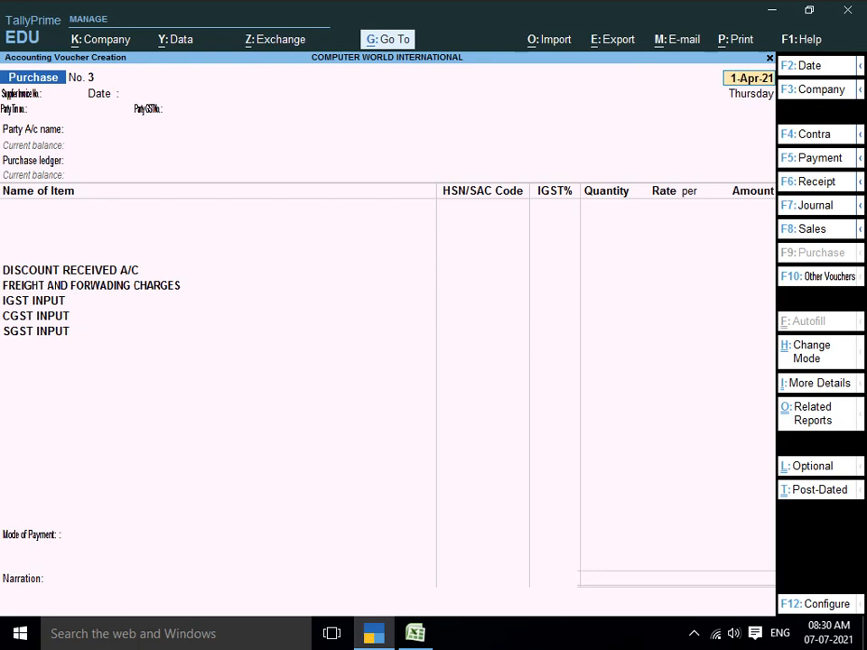
- Start a sales voucher and copy the party name ARIHANT TRADING COMPANY from the Sales sheet of the Excel workbook
key("F8")
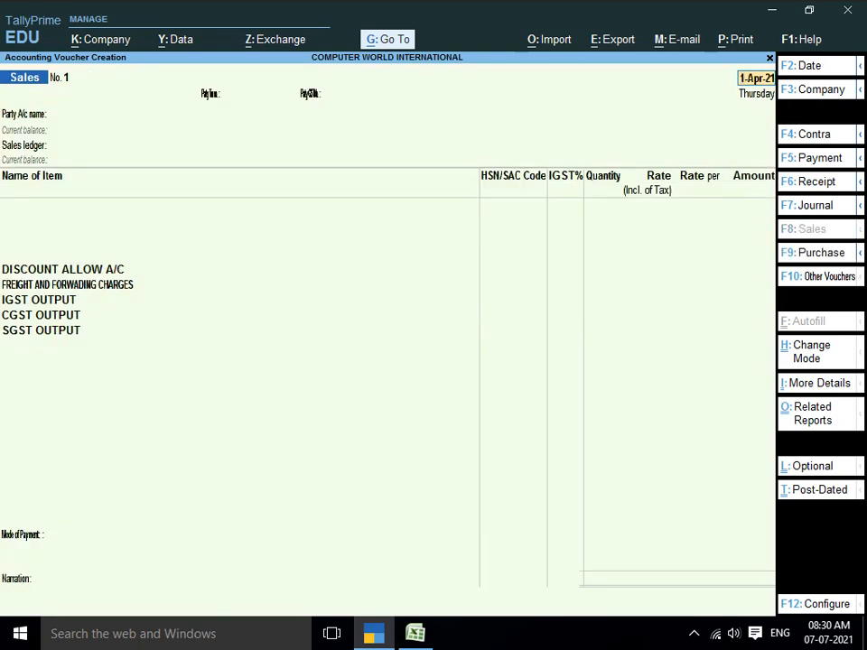
key("alt+Tab")
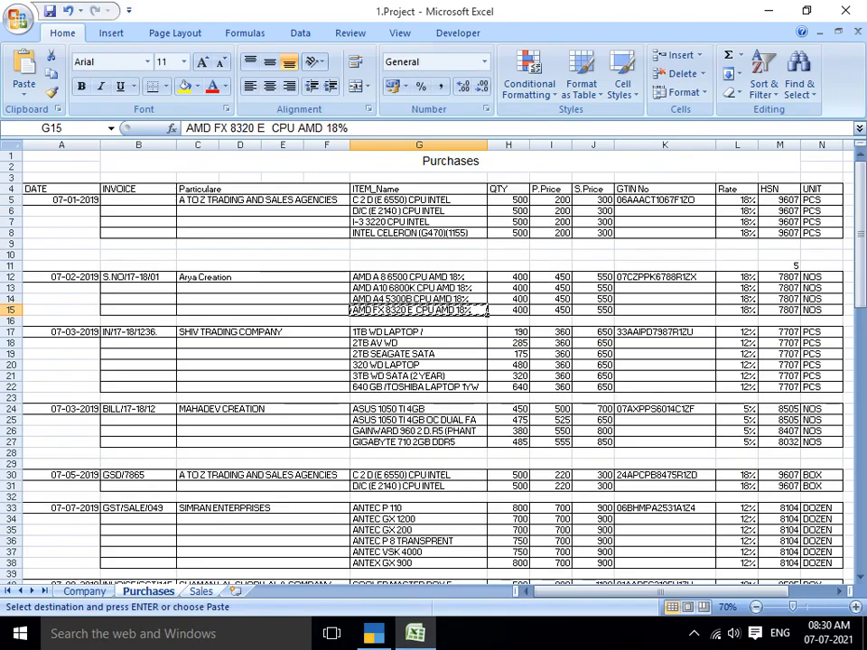
key("ctrl+Page_Down")
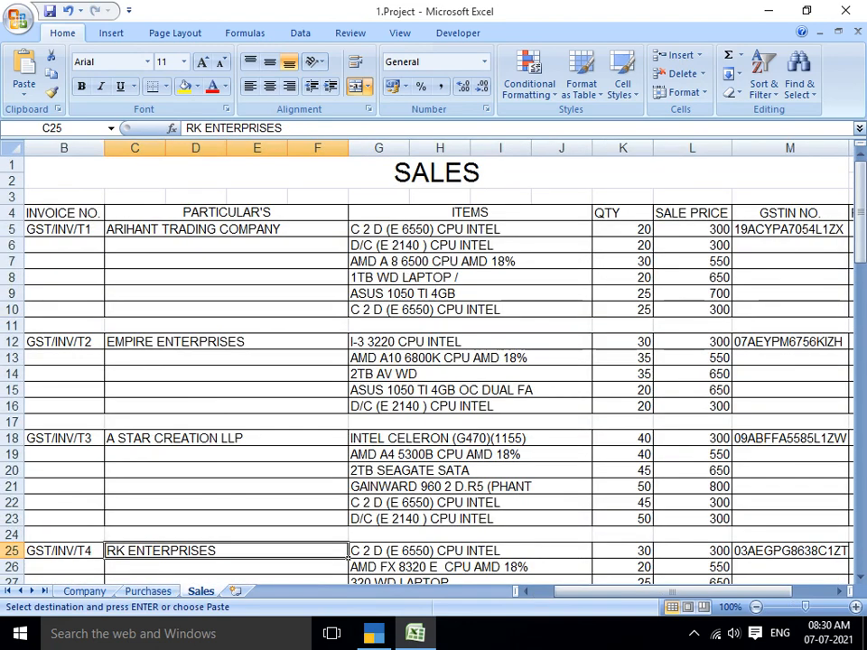
left_click(226, 229)
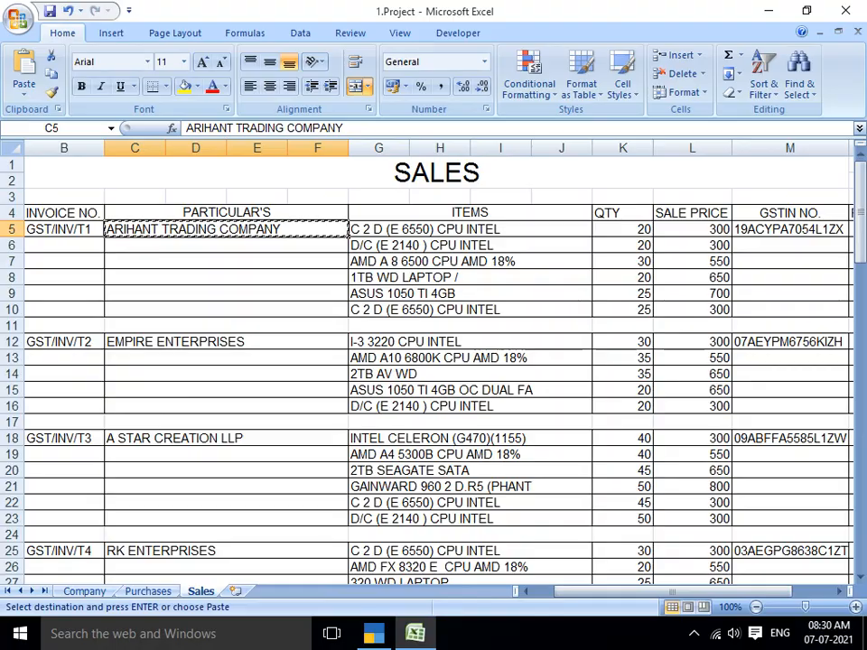
key("ctrl+c")
key("alt+Tab")
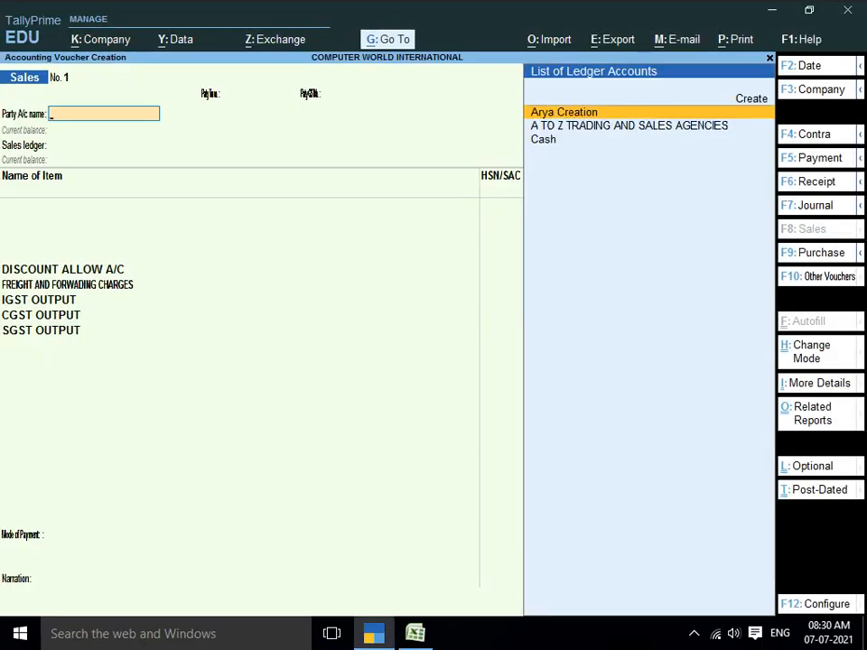
- Create a party ledger named ARIHANT TRADING COMPANY under Sundry Debtors
key("alt+c")
key("ctrl+alt+v")
key("Return")
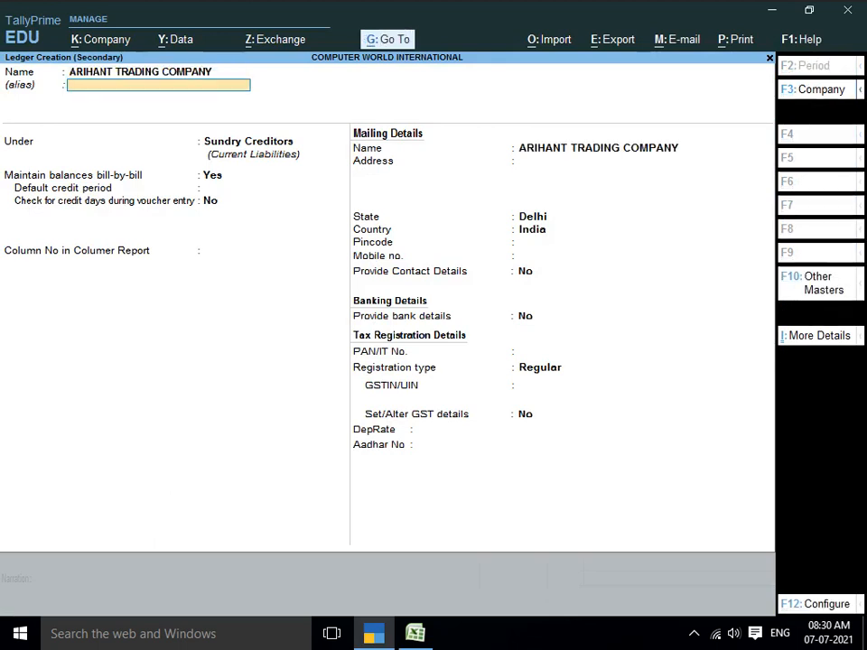
key("Return")
type("SUN")
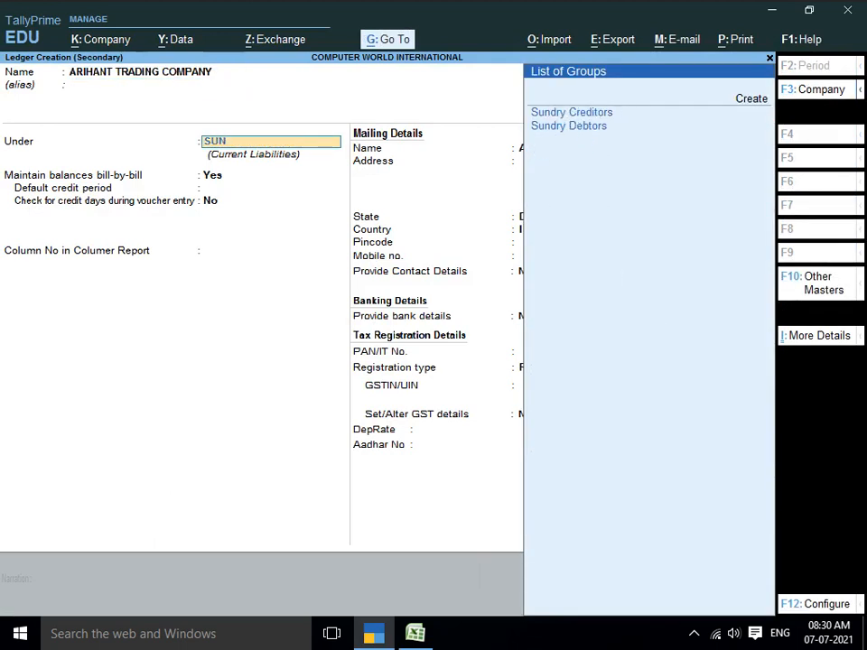
key("Down")
key("Return")
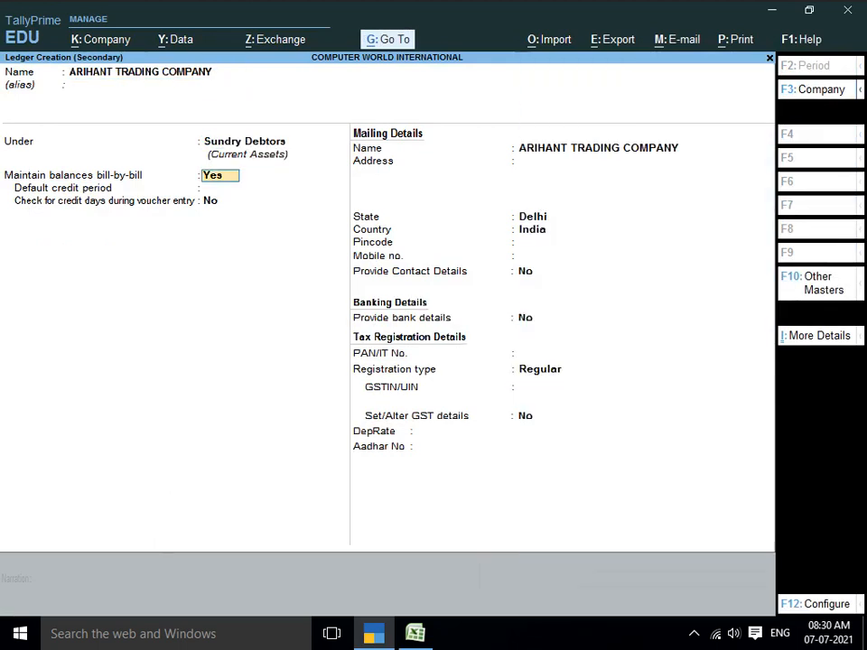
- Keep the ledger's bill-by-bill defaults, leave the address empty and set the state to West Bengal
key("Return")
key("Return")
key("Return")
key("Return")
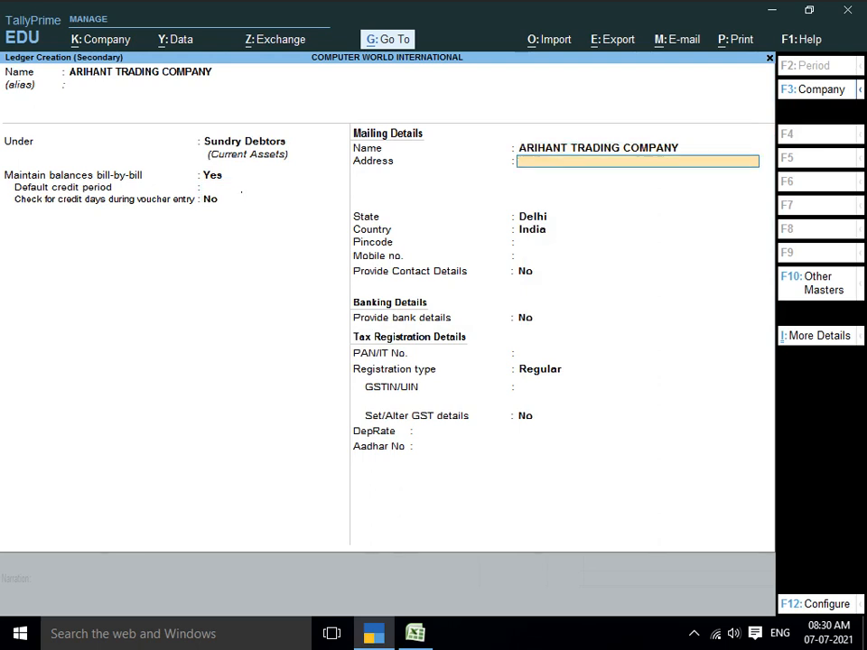
key("Return")
type("We")
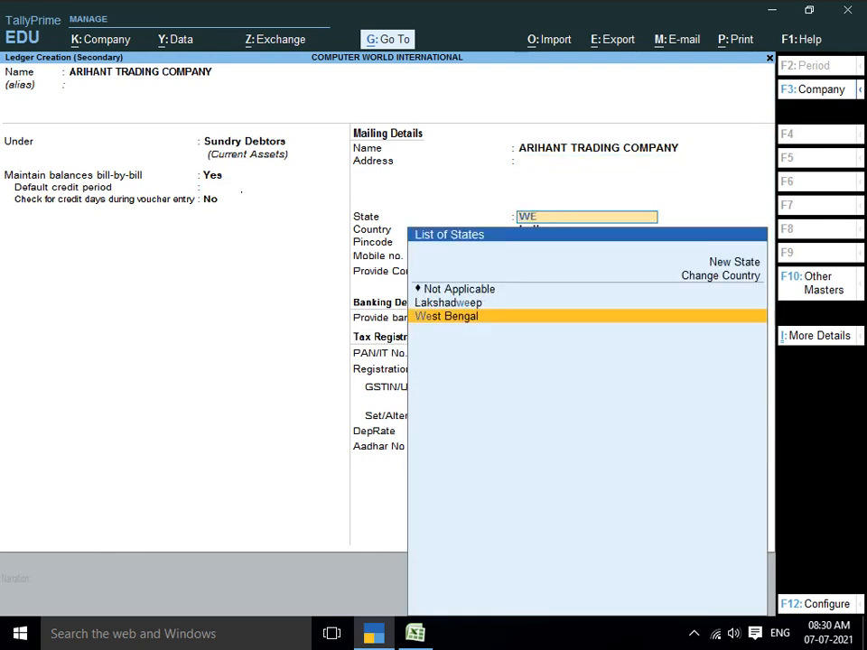
key("Return")
key("Return")
key("Return")
key("Return")
key("Return")
key("Return")
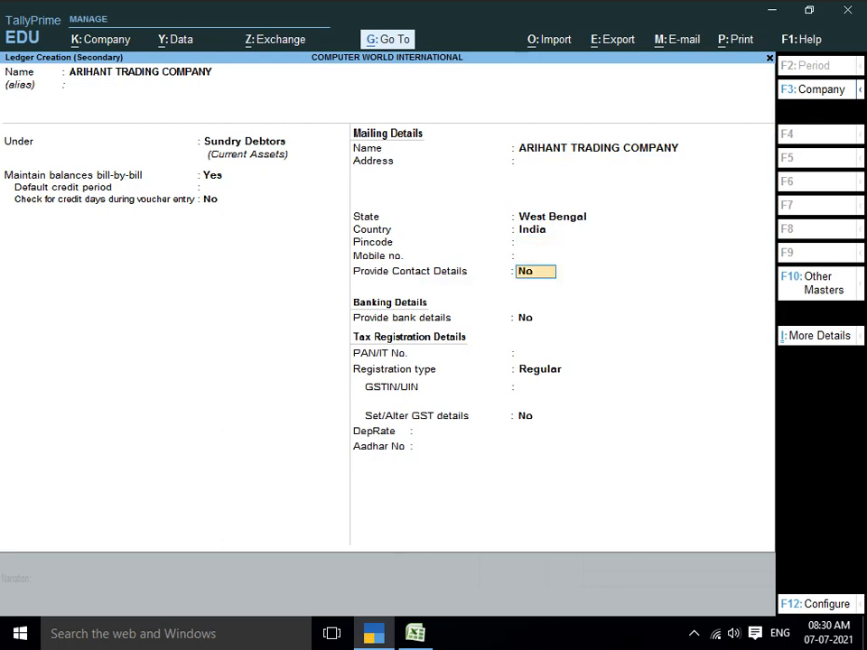
- Copy the party's GSTIN from the Excel Sales sheet into the ledger's GSTIN/UIN field and save the ledger
key("Return")
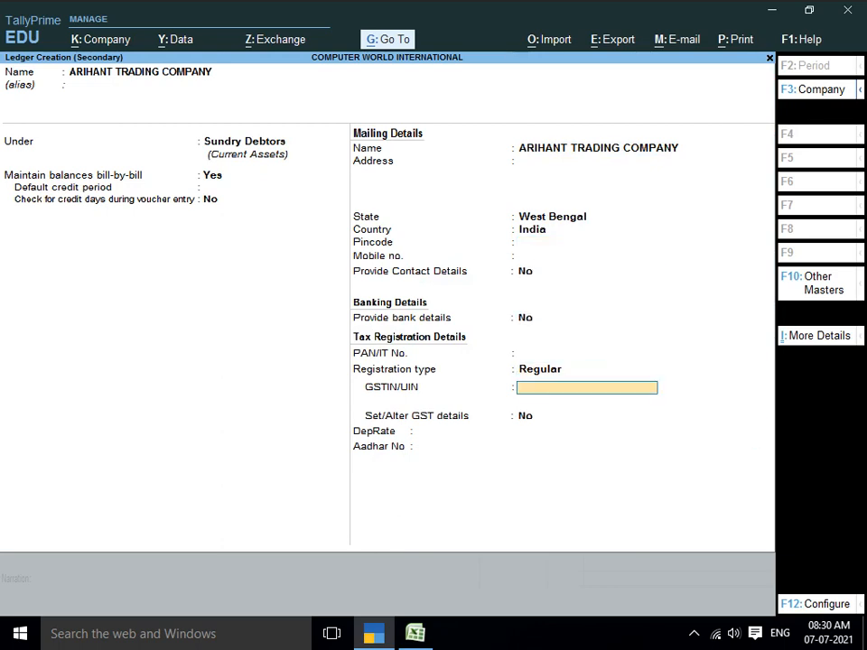
key("alt+Tab")
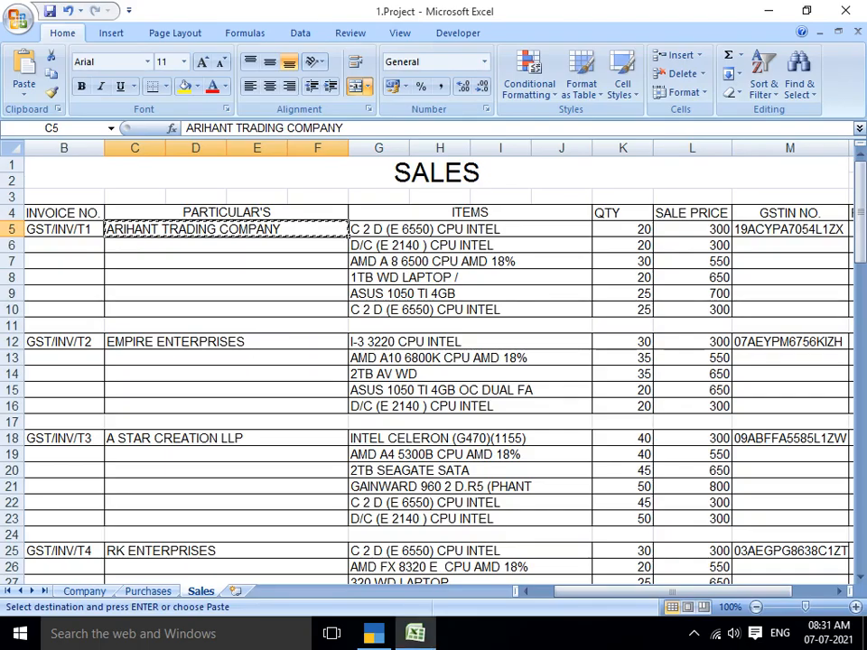
left_click(791, 229)
key("ctrl+c")
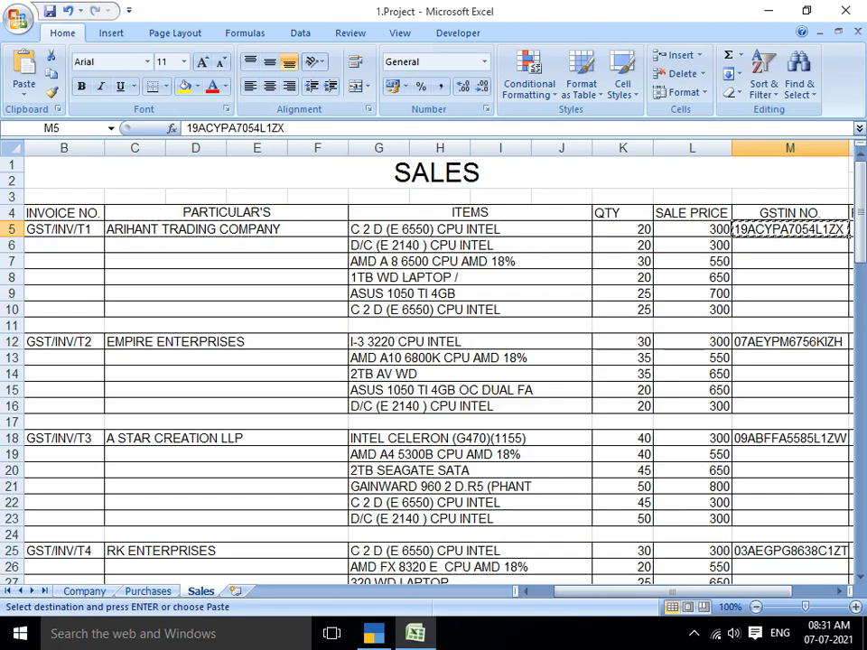
key("alt+Tab")
key("Return")
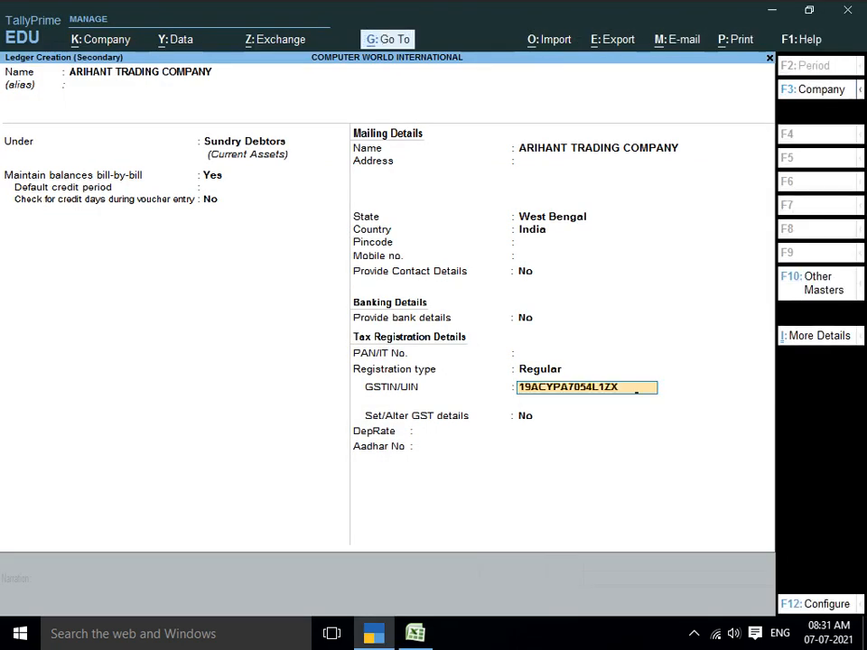
key("Return")
key("Return")
key("Return")
key("Return")
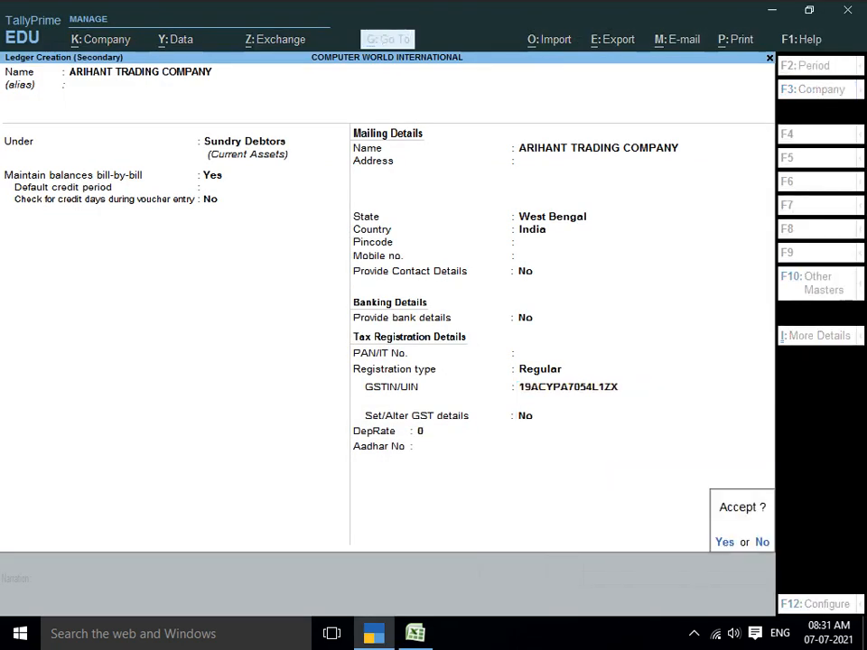
key("Return")
- Accept Arihant Trading Company's party details and choose SALE ACCOUNT IGST as the sales ledger
key("Return")
key("Escape")
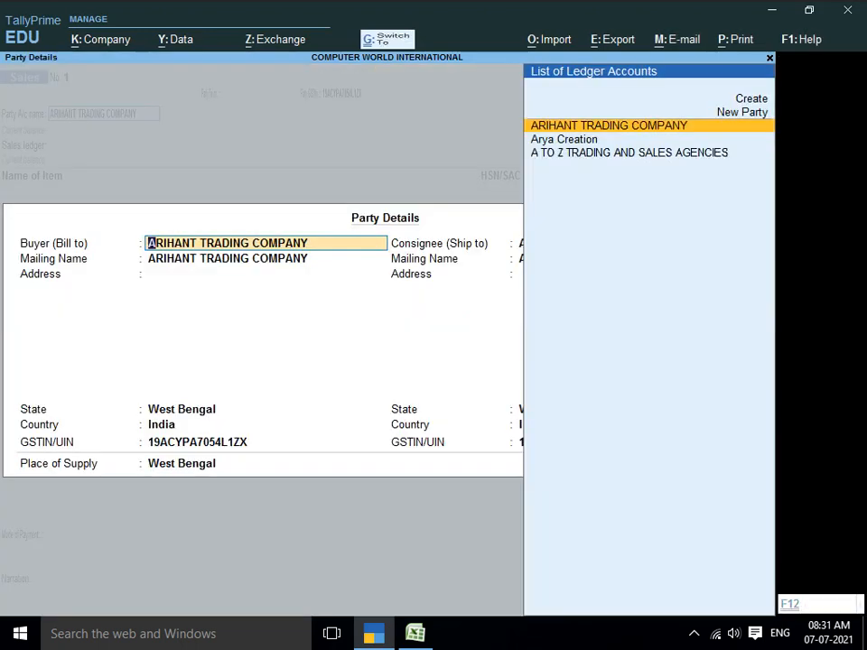
key("ctrl+a")
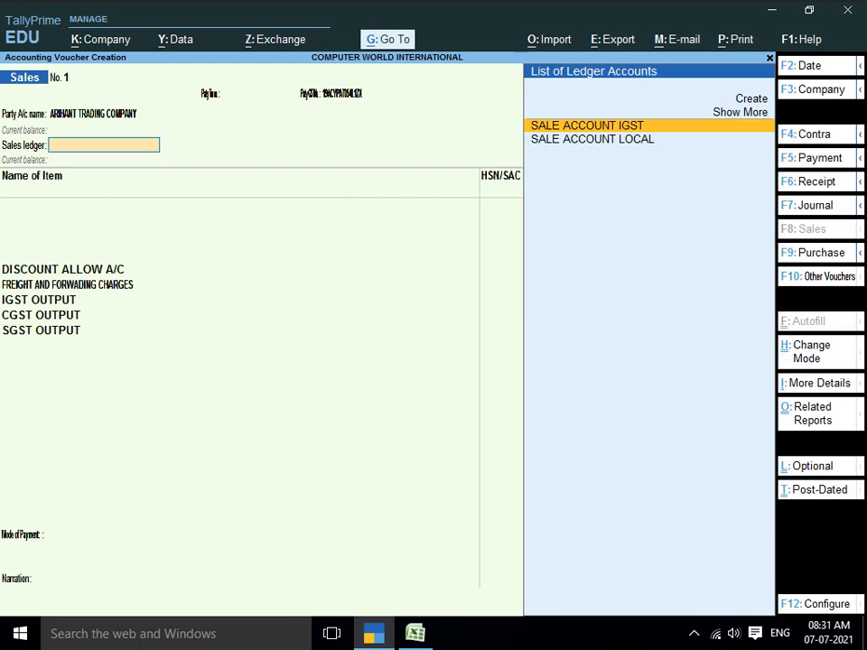
key("Down")
key("Up")
key("Return")
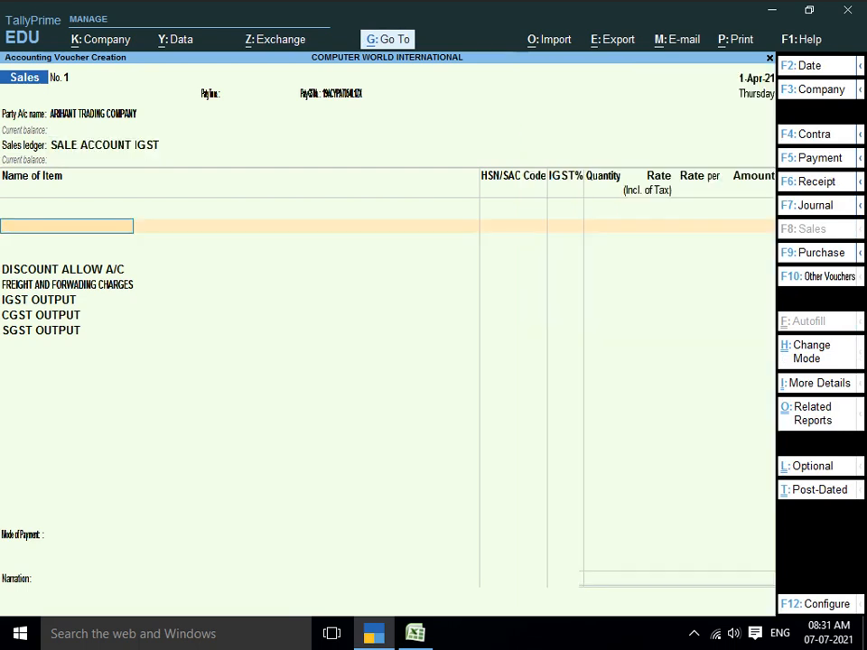
- Add the item AMD A10 6800K CPU AMD 18% with a quantity of 10 PCS at 550
type("A")
key("Return")
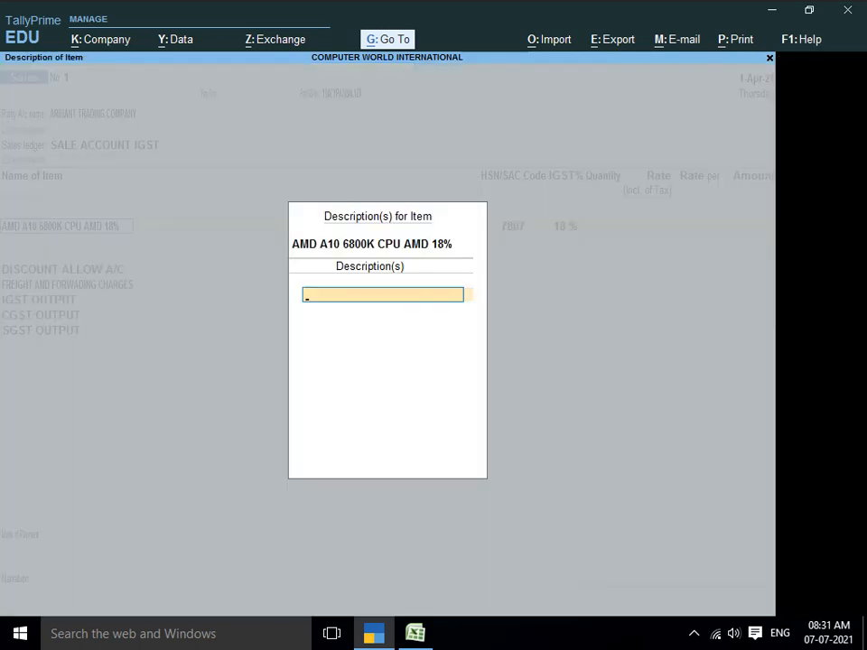
key("Return")
type("10")
key("Return")
key("Return")
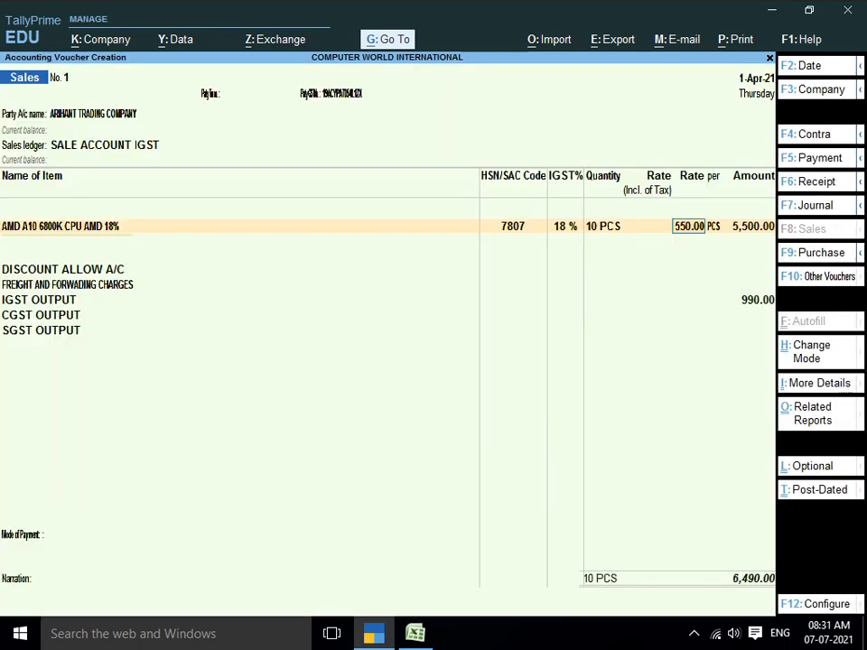
key("Return")
key("Return")
key("Return")
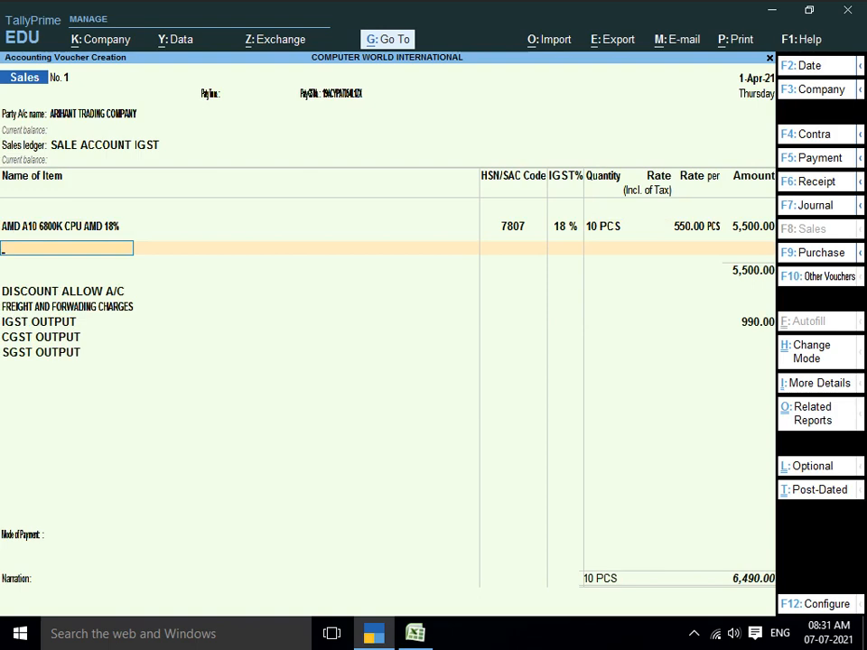
- Add the item D/C (E 2140 ) CPU INTEL with a quantity of 10 PCS at 300
type("C")
key("Down")
key("Return")
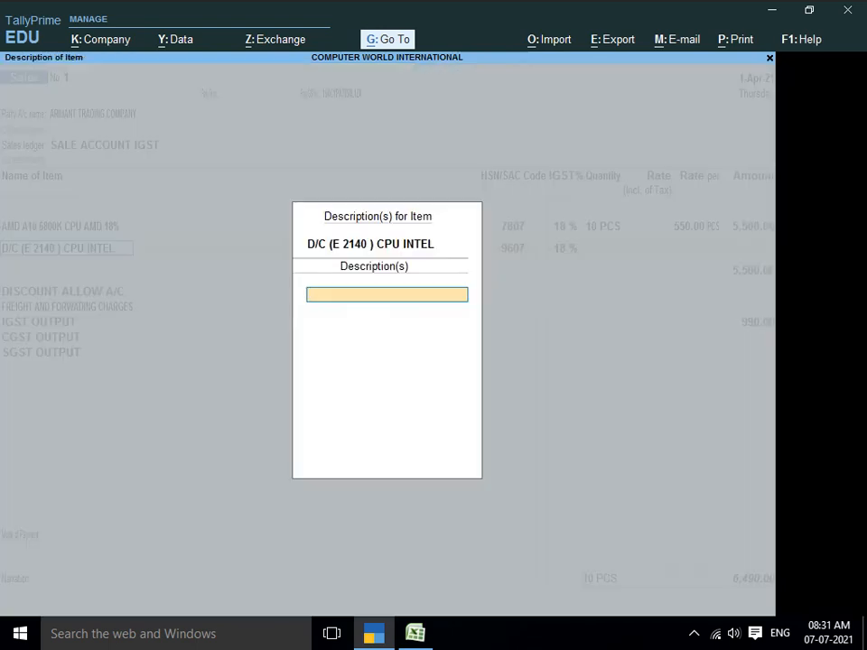
key("Return")
type("10")
key("Return")
key("Return")
key("Return")
key("Return")
key("Return")
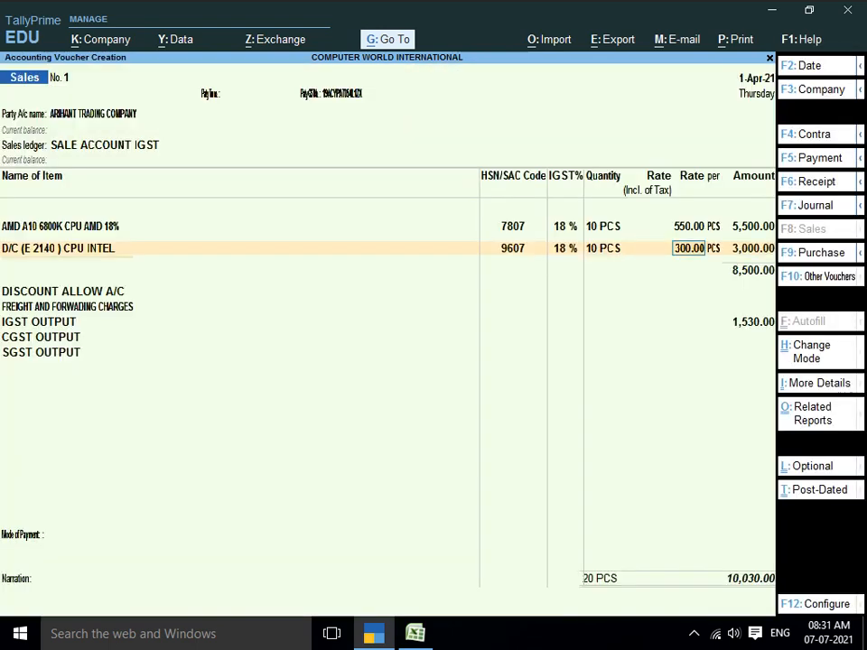
- Add the item AMD FX 8320 E CPU AMD 18% with a quantity of 10 NOS at 550
type("A")
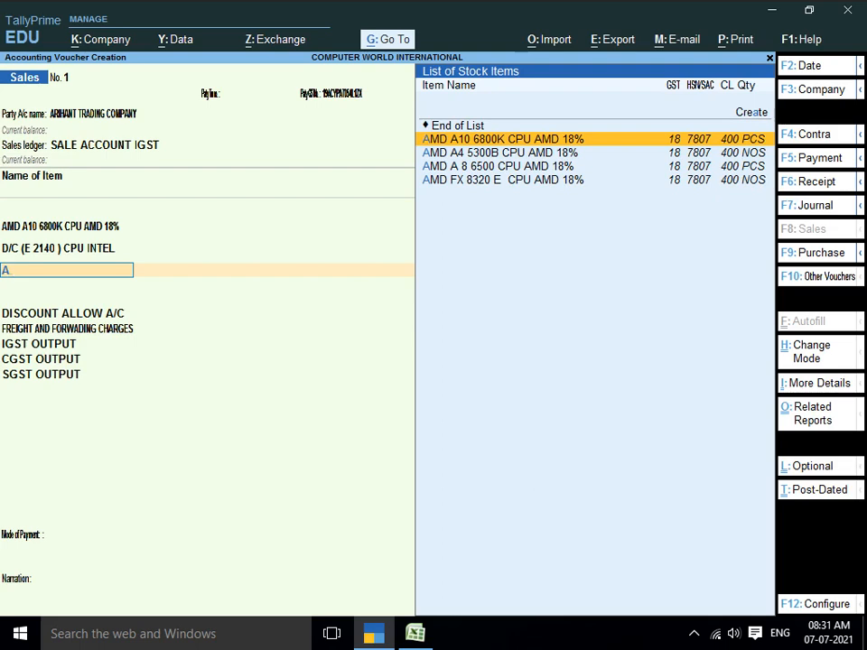
key("Down")
key("Down")
key("Down")
key("Return")
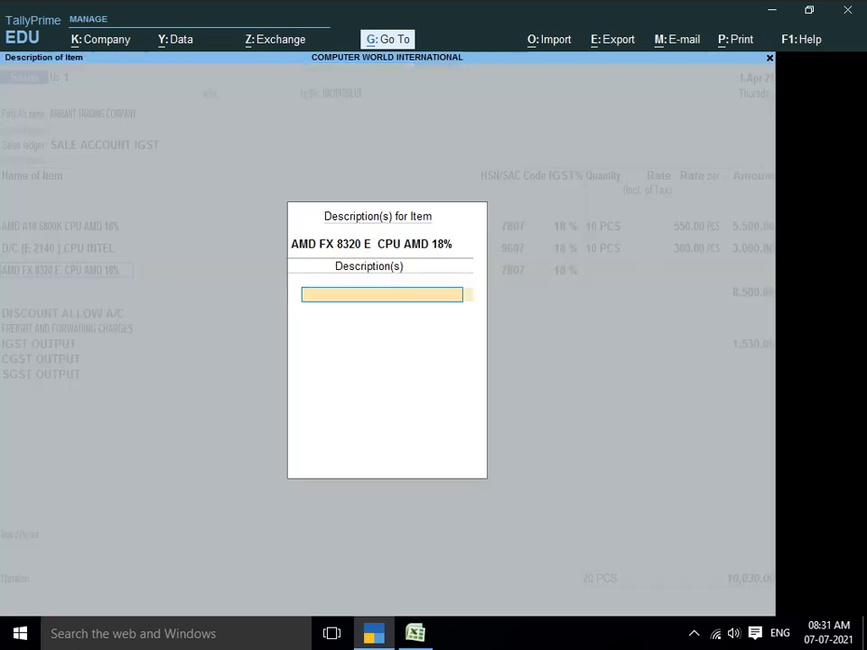
key("Return")
type("10")
key("Return")
key("Return")
key("Return")
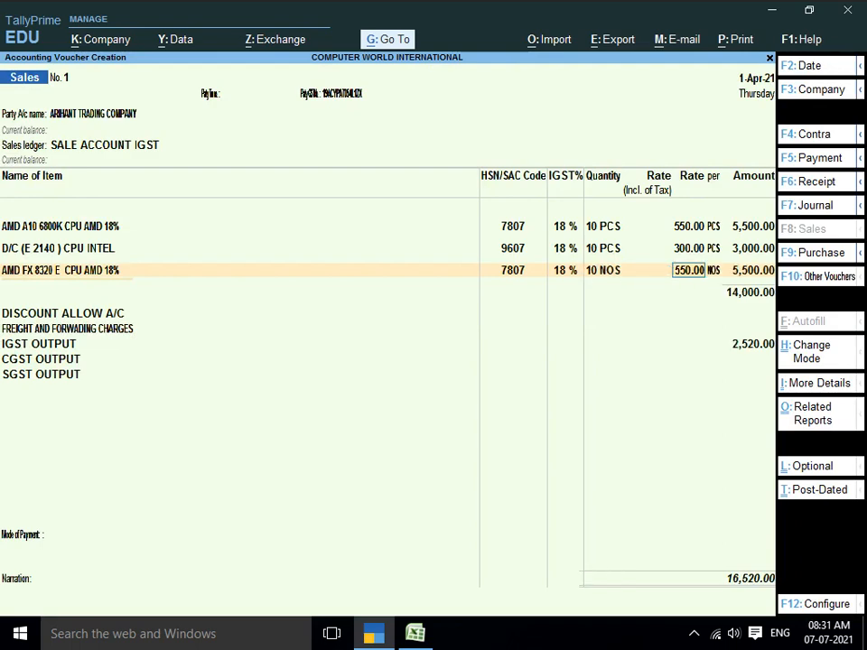
key("Return")
key("Return")
key("Return")
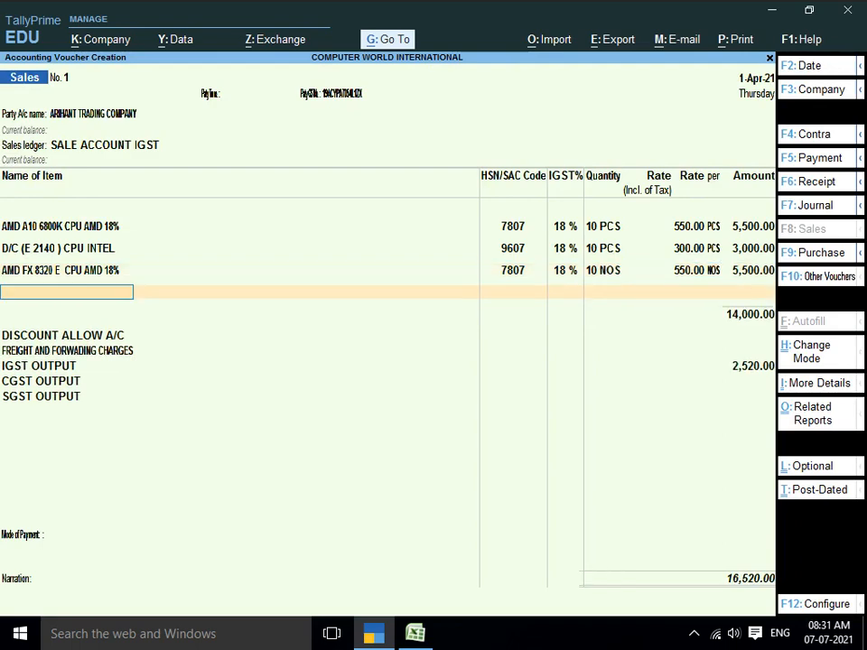
- End the item list, leave the discount ledger empty and save the sales voucher with its calculated IGST OUTPUT
key("Return")
key("Return")
key("Return")
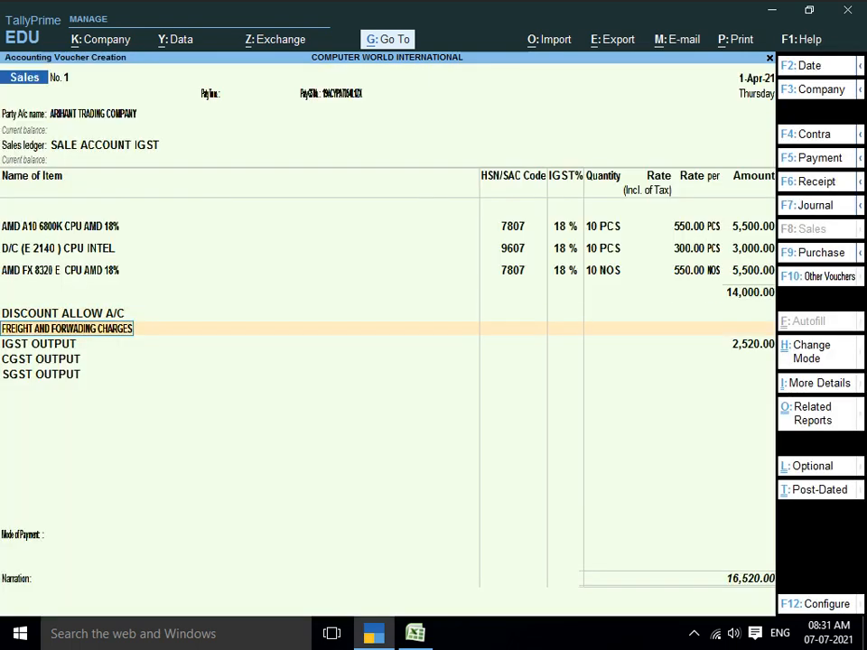
key("ctrl")
key("ctrl+a")
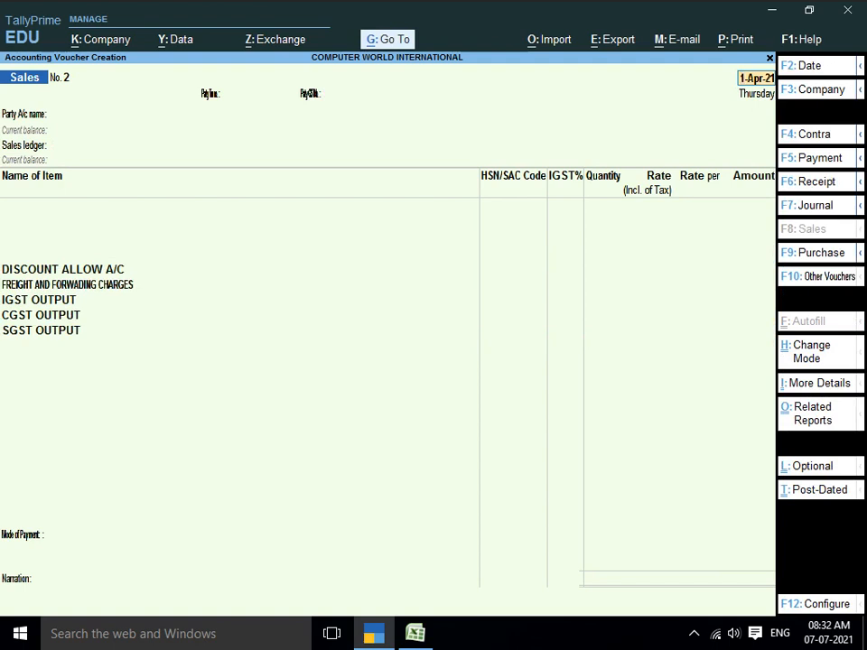
- Reopen the saved Arihant Trading Company sales voucher and display the print preview of its tax invoice
key("Page_Up")
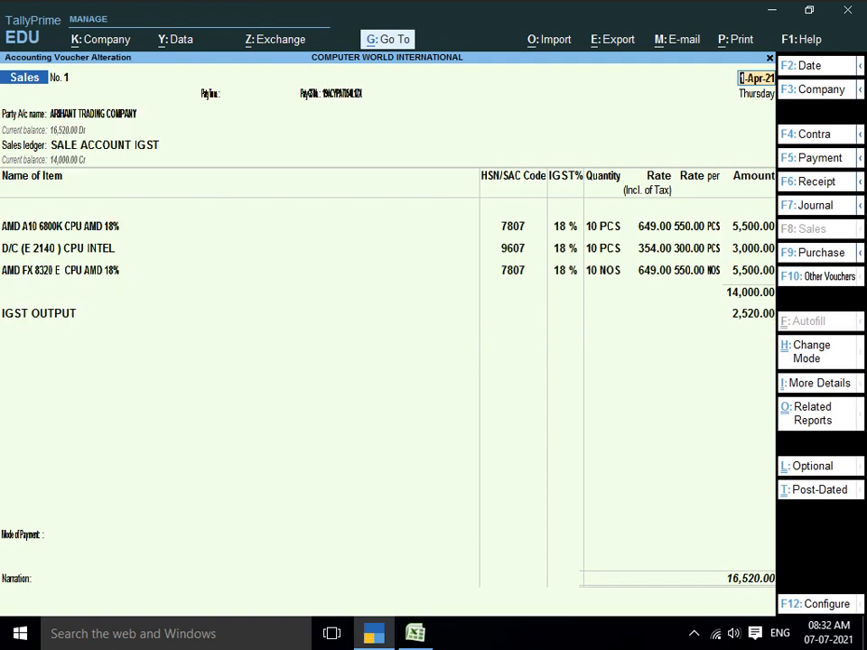
key("alt+p")
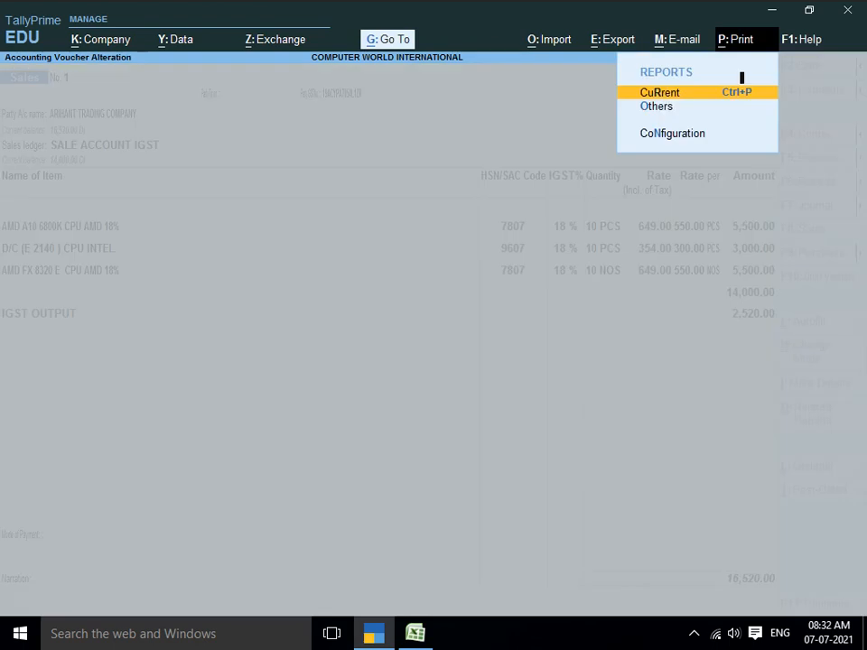
key("Return")
key("i")
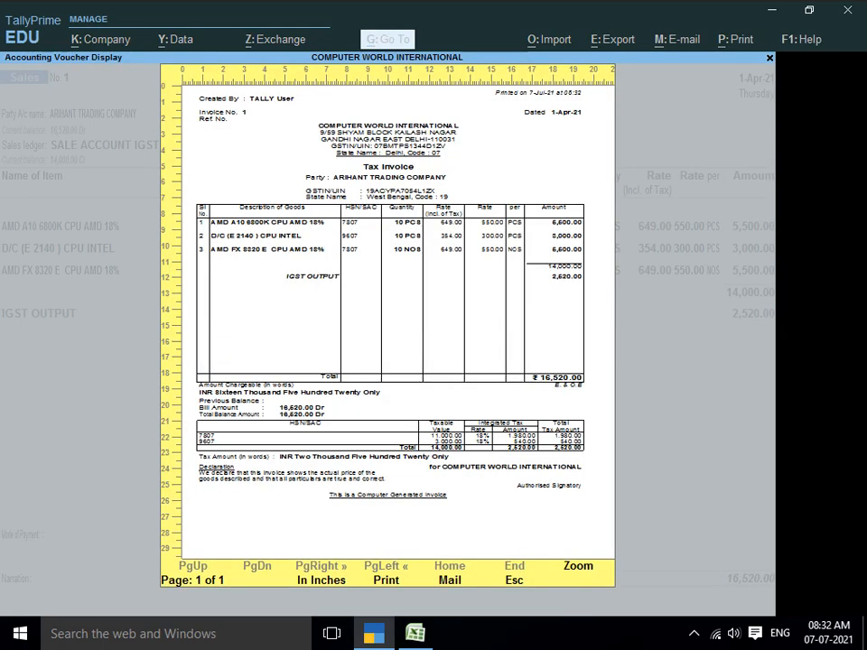
- Zoom into the tax invoice preview, examine its party, item, IGST and HSN details, and return to the new sales voucher
left_click(576, 566)
left_click_drag(768, 331, 768, 460)
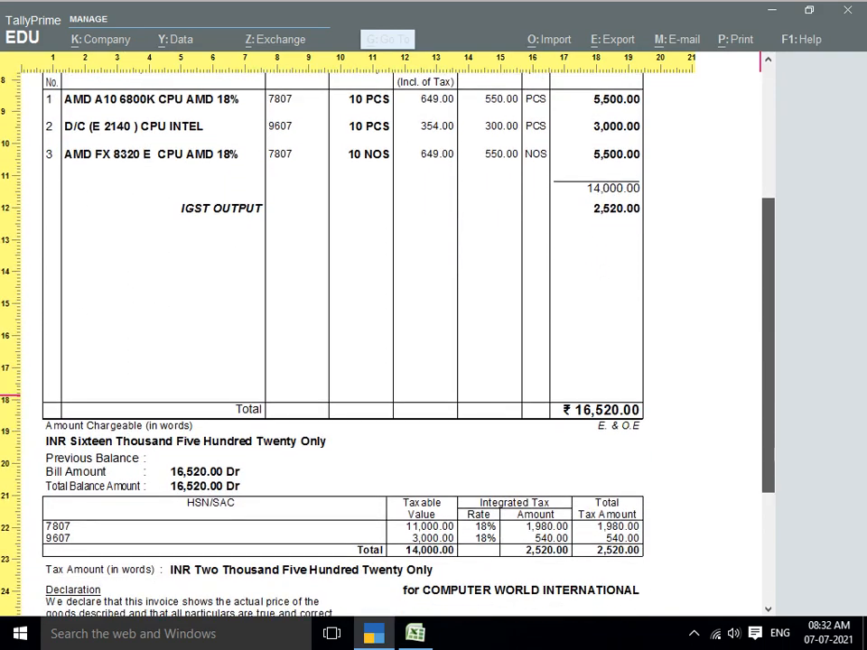
left_click_drag(769, 395, 768, 262)
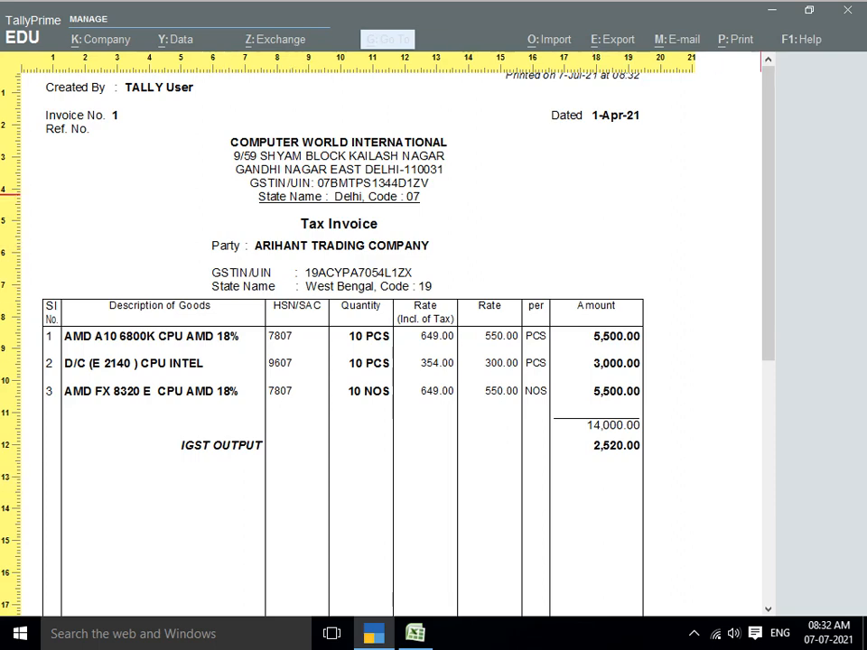
left_click_drag(768, 195, 768, 310)
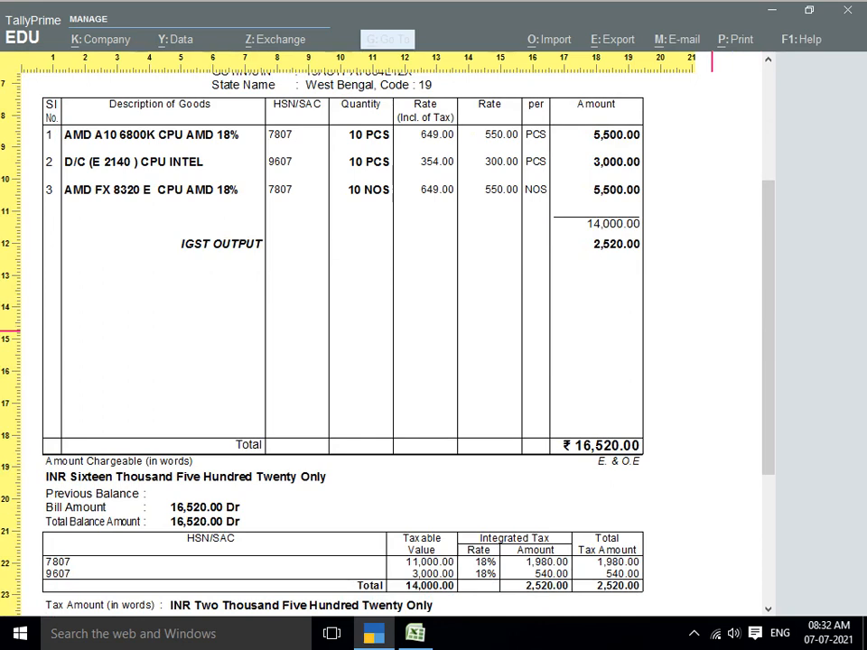
key("Escape")
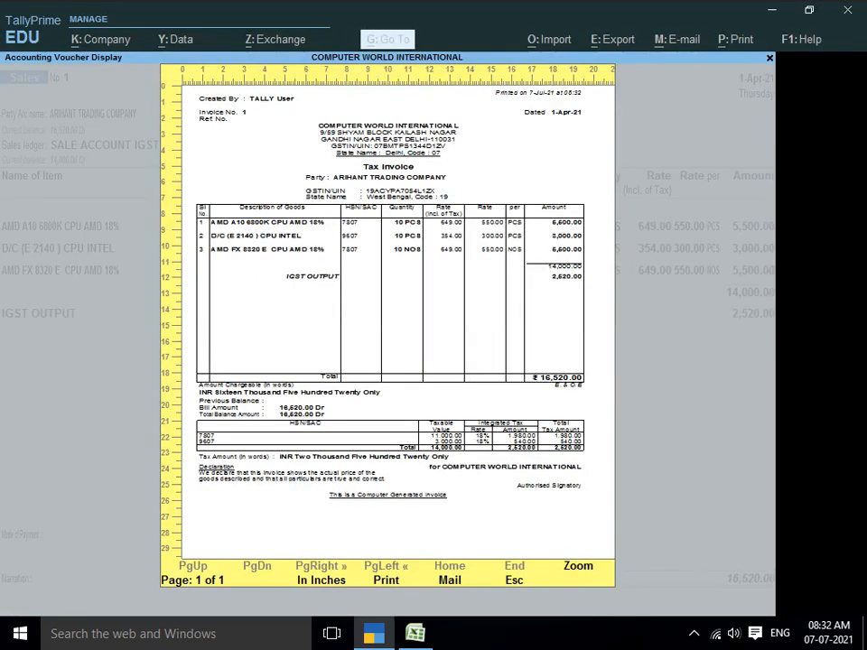
key("Escape")
key("Escape")
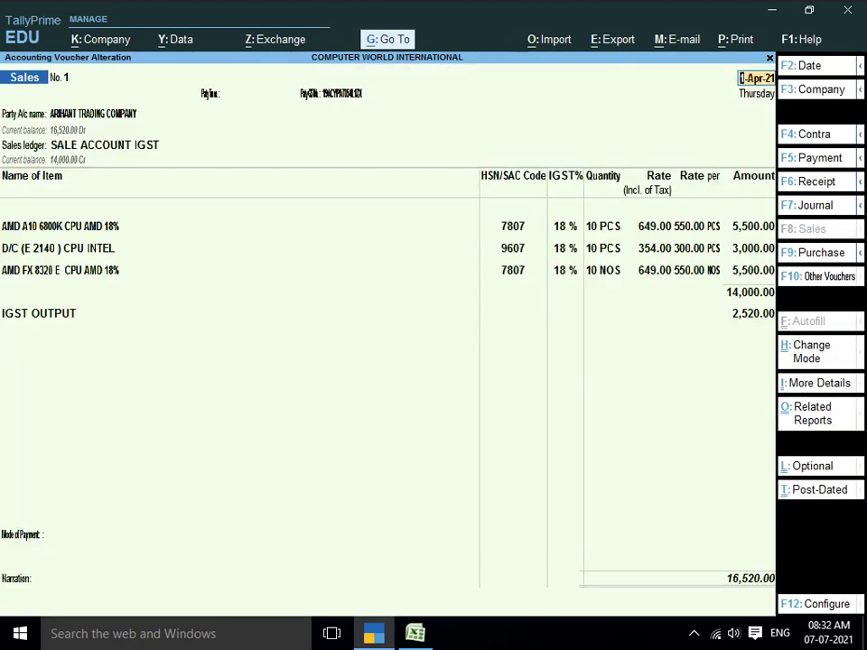
key("Escape")
key("y")
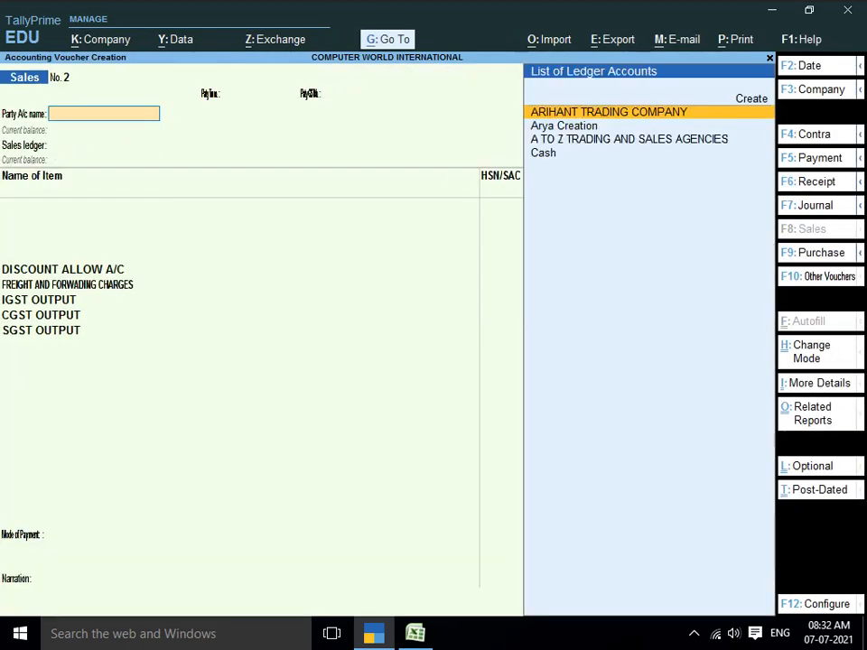
- Copy the party name EMPIRE ENTERPRISES from the Excel Sales sheet and create a new party ledger with that name in TallyPrime
key("alt+Tab")
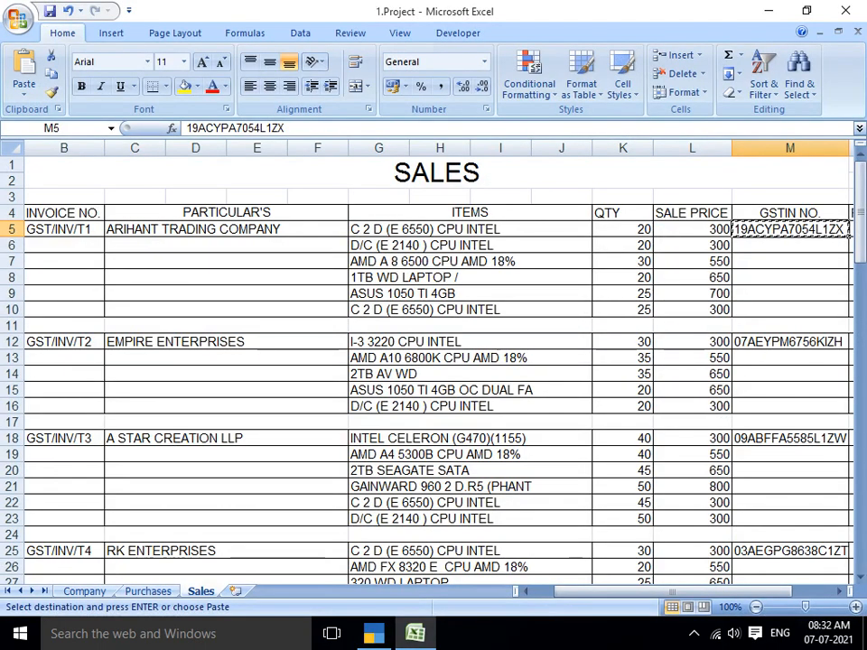
key("ctrl+Down")
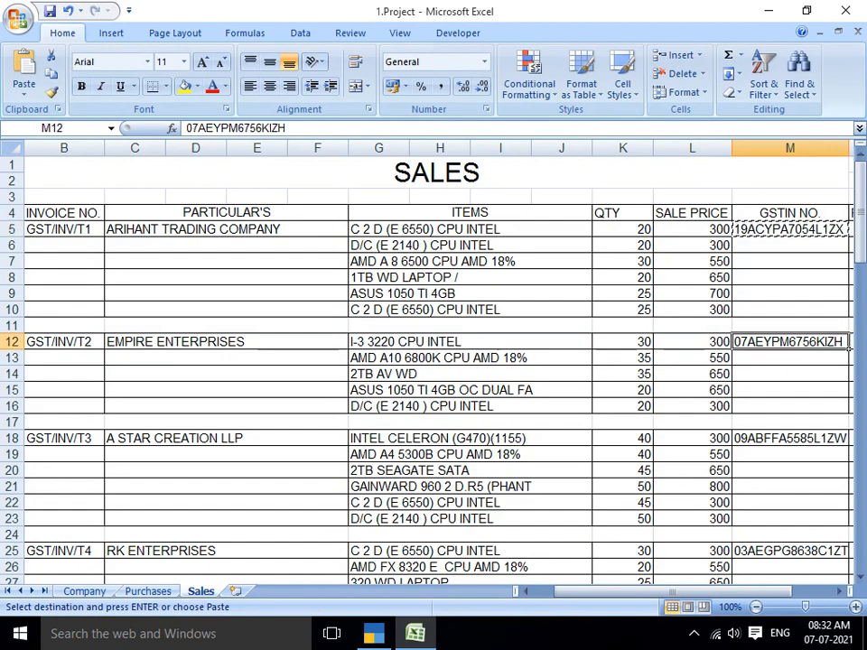
key("ctrl+Left")
key("ctrl+Left")
key("ctrl+Left")
key("ctrl+c")
key("alt+Tab")
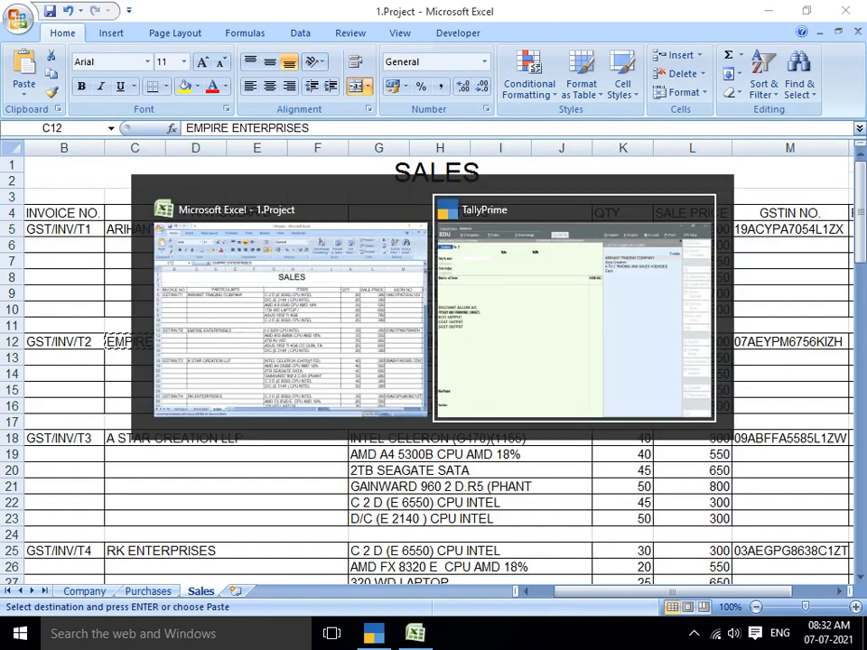
key("alt+c")
key("ctrl+v")
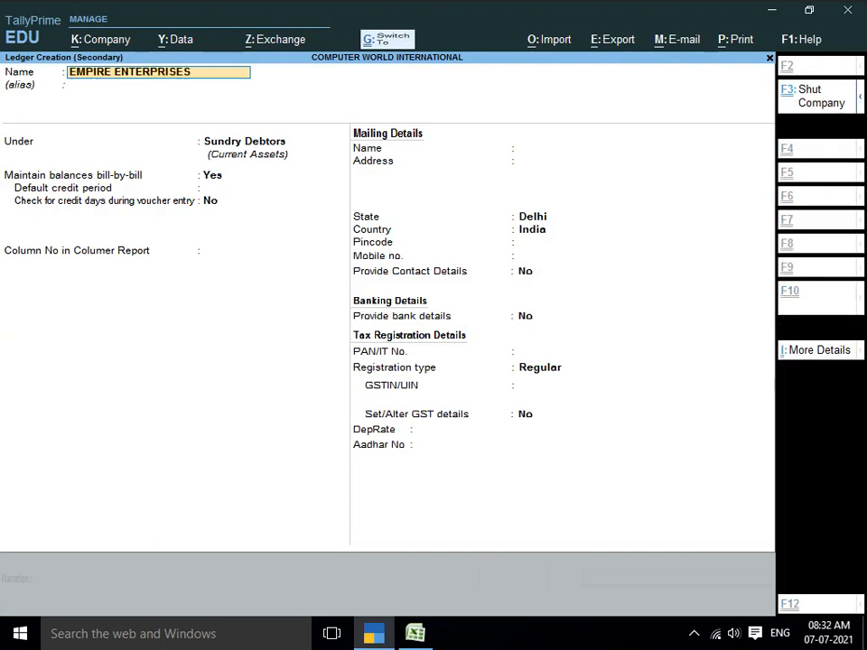
- Keep the ledger under Sundry Debtors with bill-by-bill balances, mailing name EMPIRE ENTERPRISES, state Delhi and no contact details
key("Return")
key("Return")
key("Return")
key("Return")
key("Return")
key("Return")
key("Return")
key("Return")
key("Return")
key("Return")
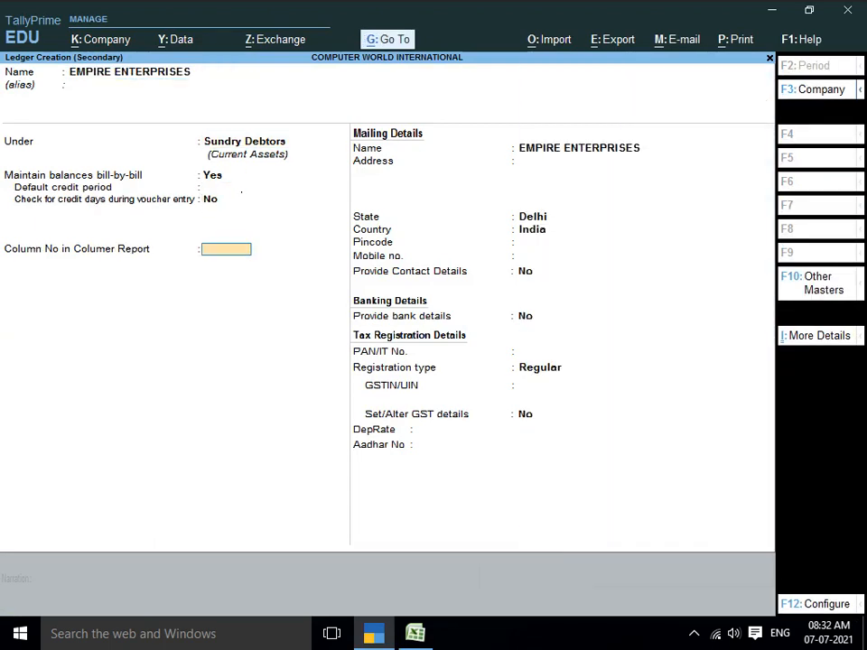
key("Return")
key("Return")
key("Return")
key("Return")
key("Return")
key("Return")
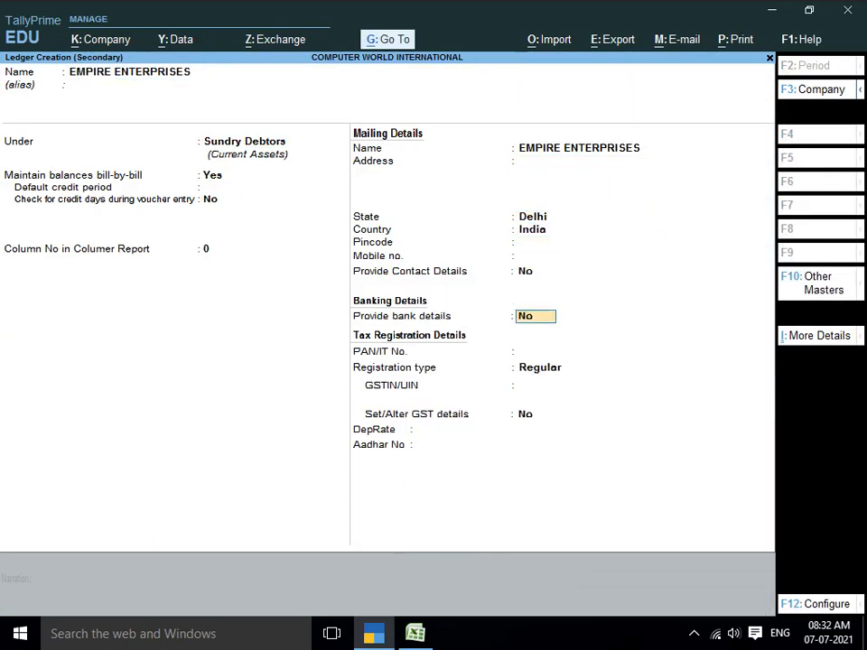
- Copy the GSTIN of EMPIRE ENTERPRISES from the Excel sheet into the ledger's GSTIN/UIN field and save the ledger
key("alt+Tab")
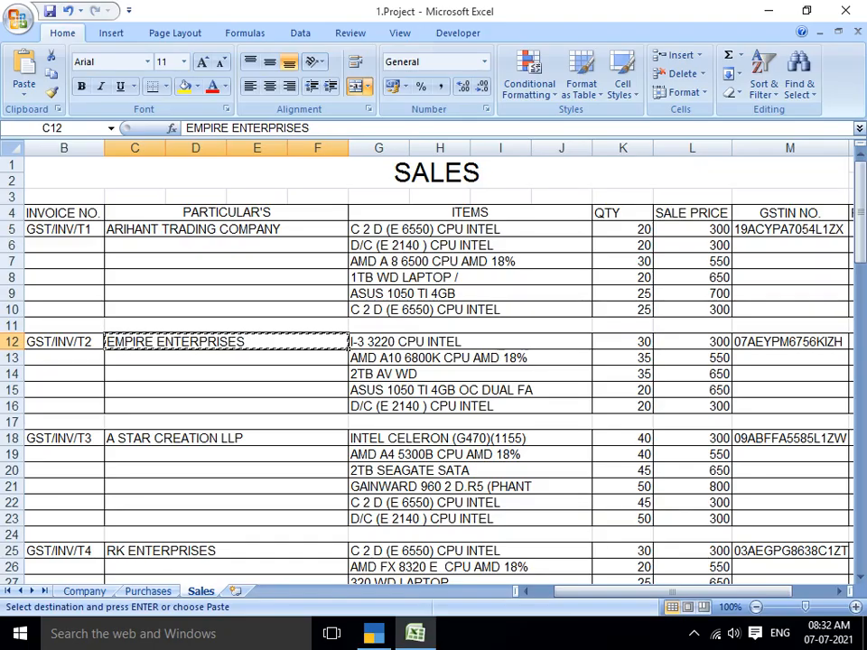
scroll(434, 361, "down", 1)
left_click(790, 293)
key("ctrl+c")
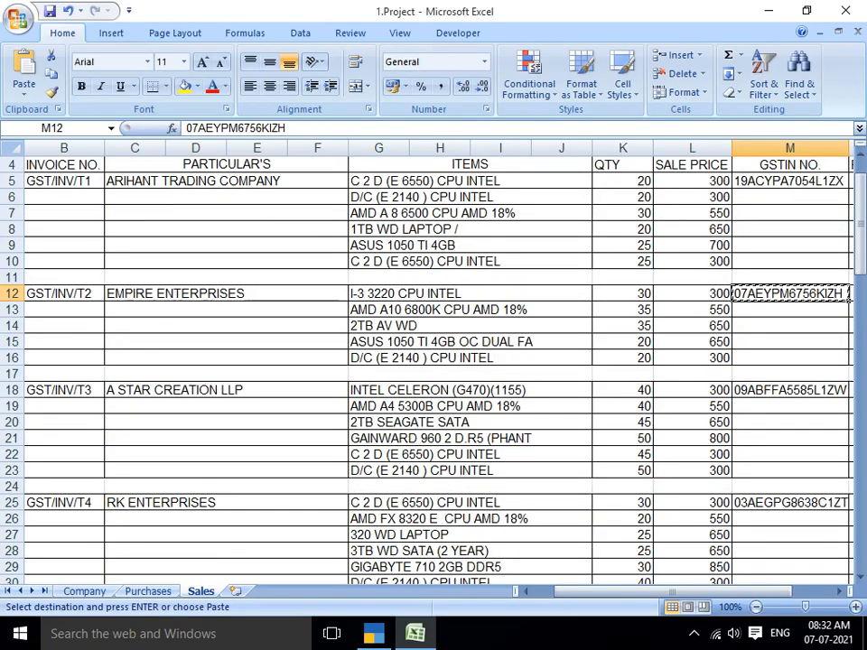
key("alt+Tab")
key("ctrl+v")
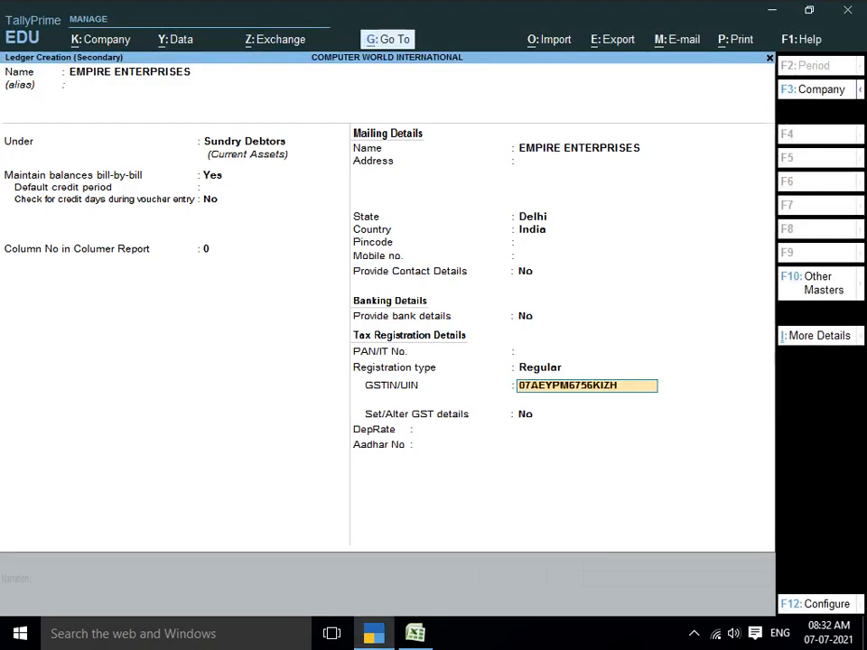
key("Return")
key("Return")
key("Return")
key("Return")
key("Return")
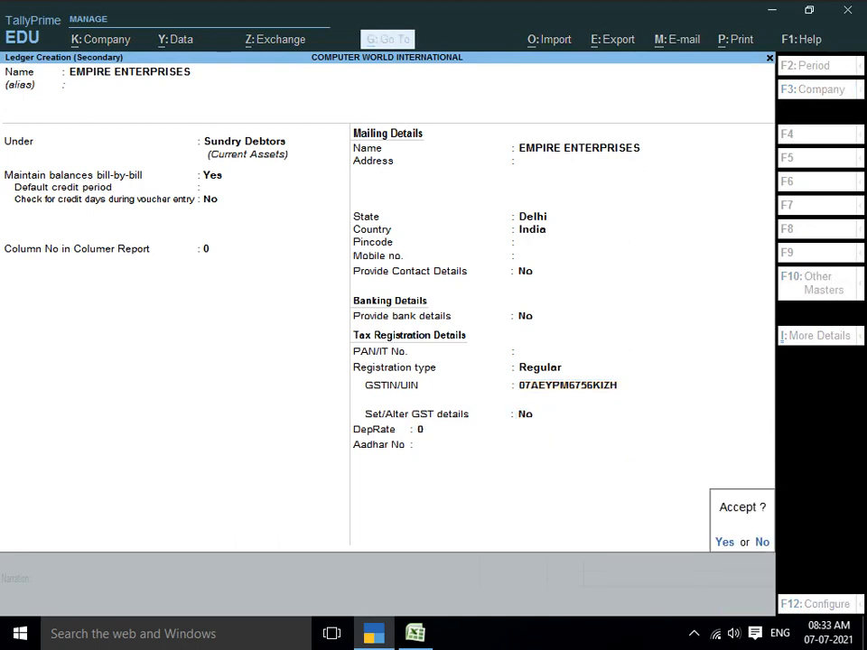
key("Return")
- Accept the dispatch and party details without additions and choose SALE ACCOUNT LOCAL as the sales ledger
key("Return")
key("Return")
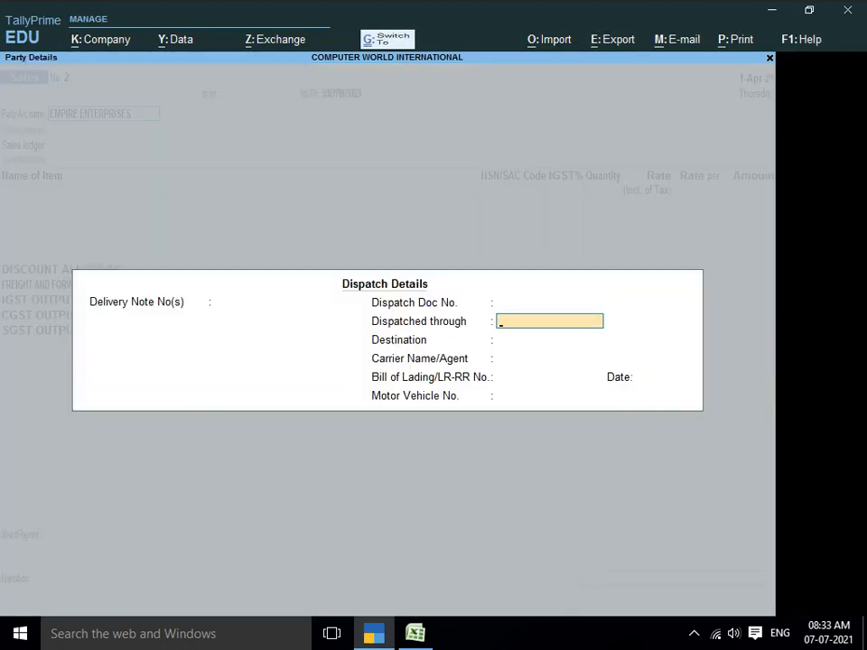
key("ctrl+a")
key("ctrl+a")
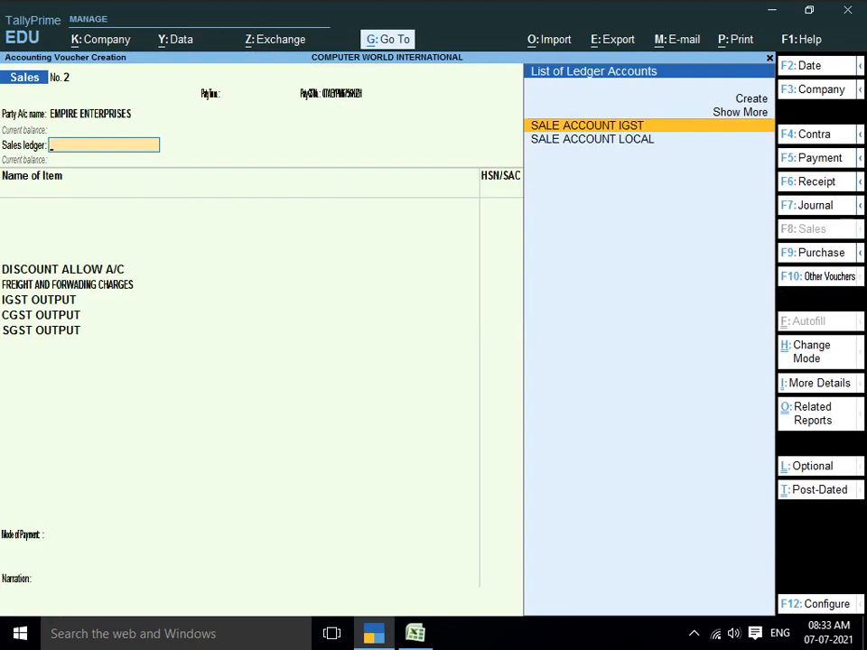
key("Down")
key("Return")
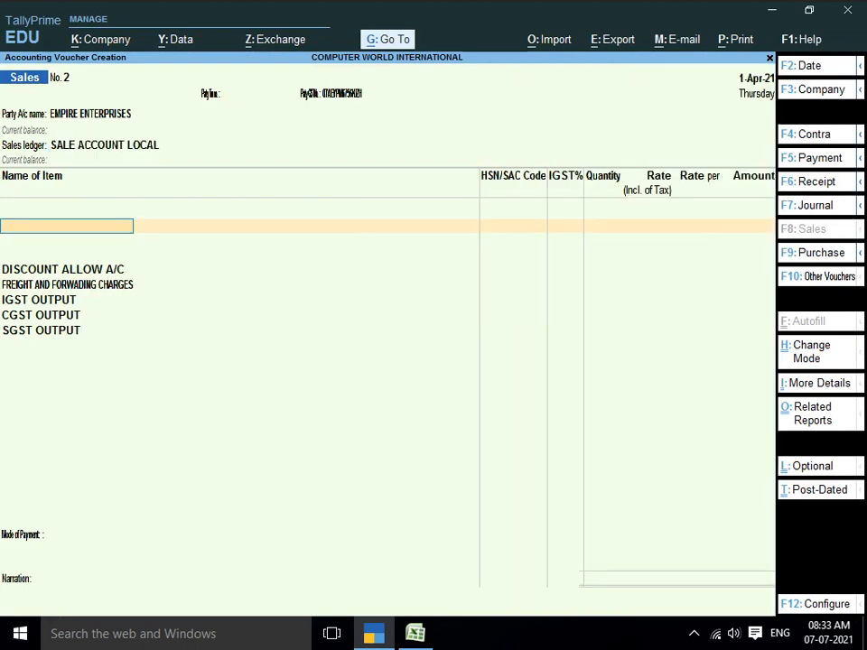
- Add the item AMD A10 6800K CPU AMD 18% with a quantity of 100 PCS at 550
type("A")
key("Return")
key("Return")
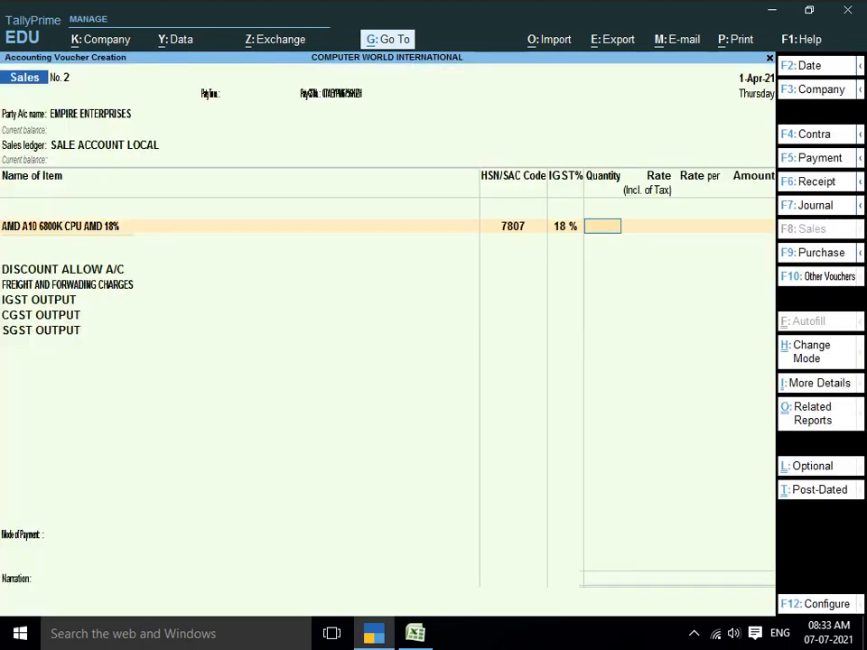
type("100")
key("Return")
key("Return")
key("Return")
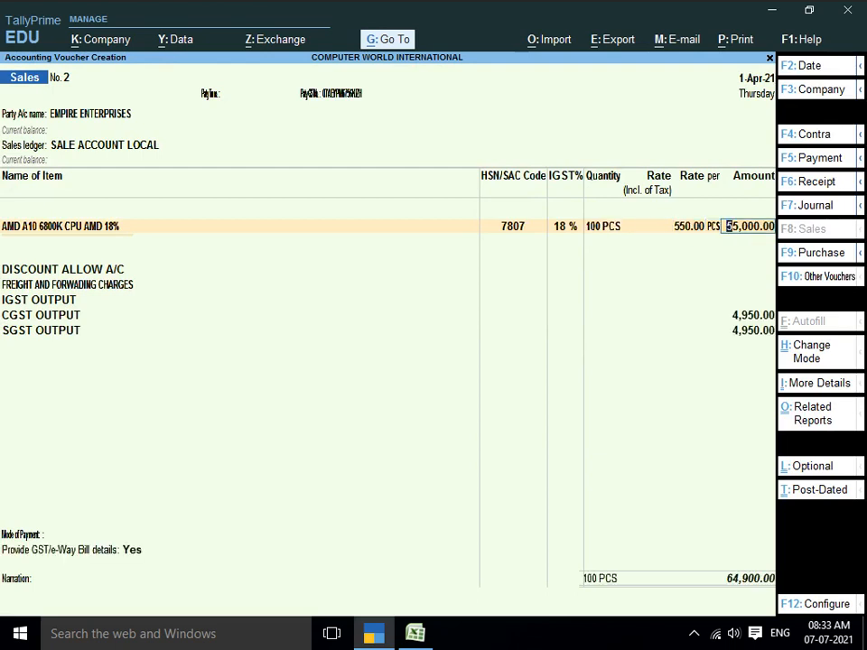
key("Return")
- Add the item I-3 3220 CPU INTEL with a quantity of 100 PCS at 300
key("Down")
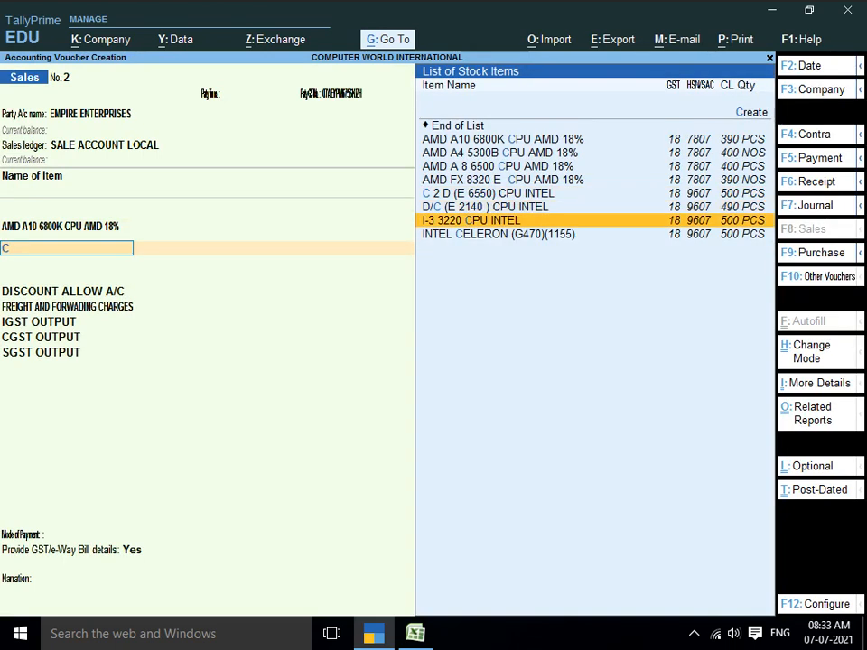
key("Return")
key("Return")
type("10")
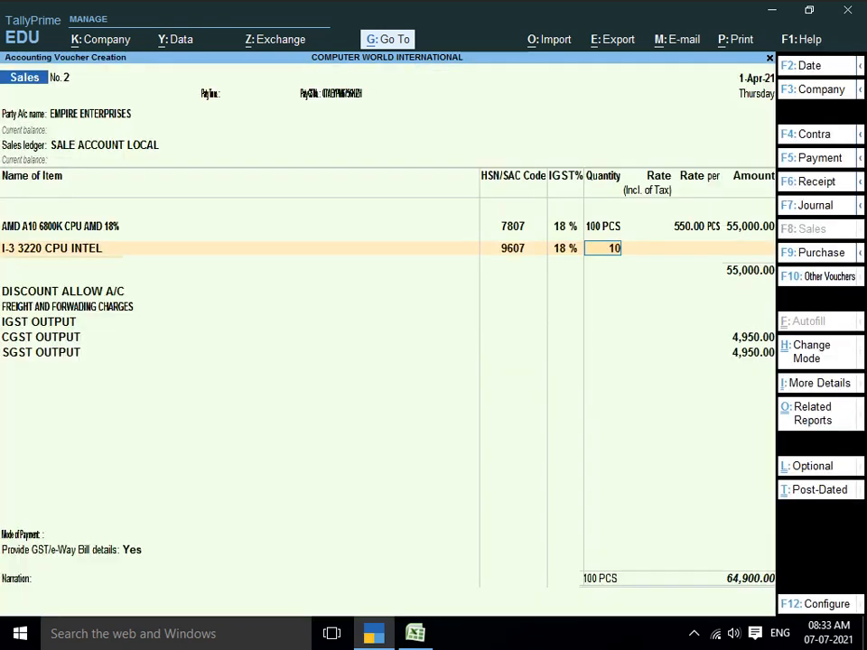
type("0")
key("Return")
key("Return")
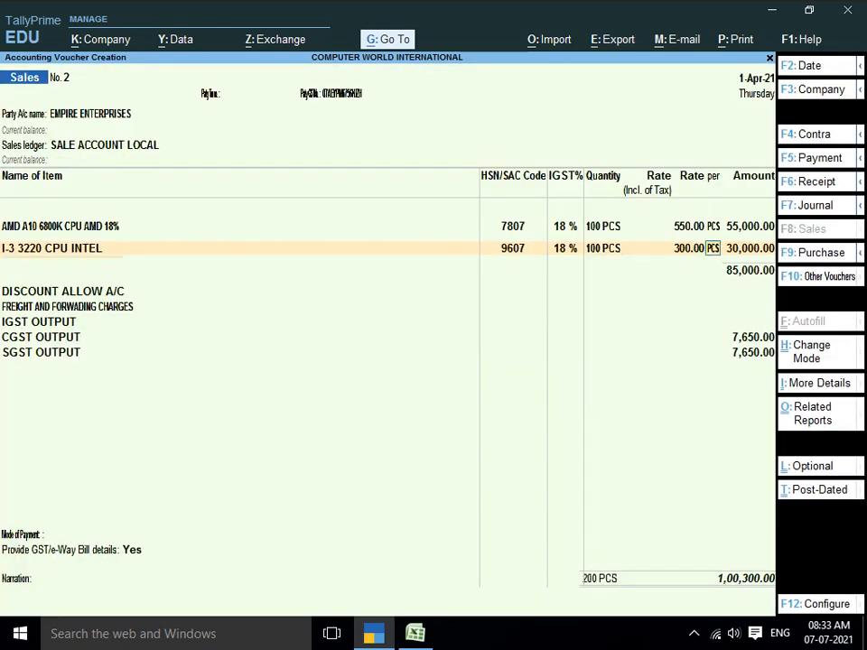
key("Return")
key("Return")
key("Return")
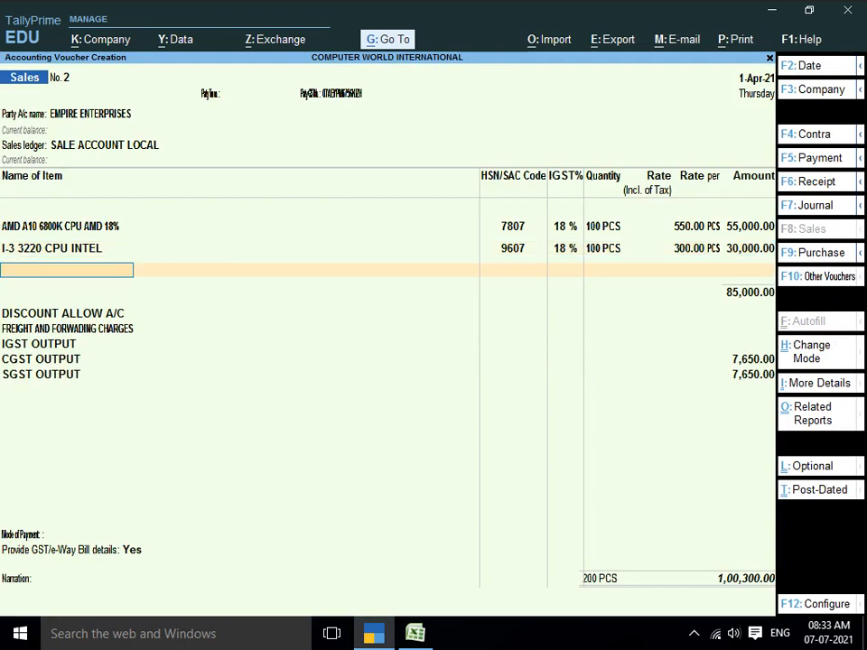
- End the item list and apply a rate of -10% to DISCOUNT ALLOW A/C
key("Return")
key("Return")
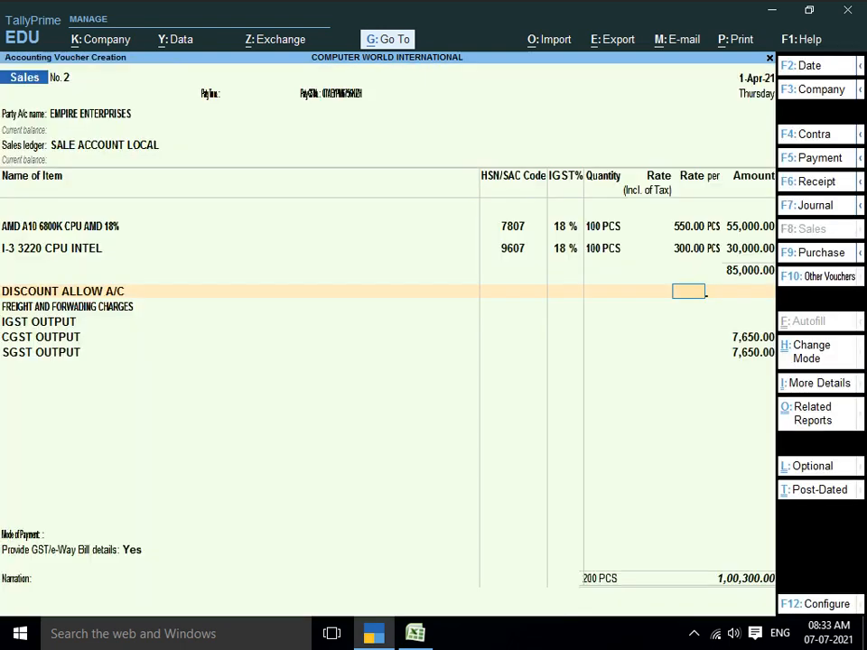
type("-10")
key("Return")
key("Return")
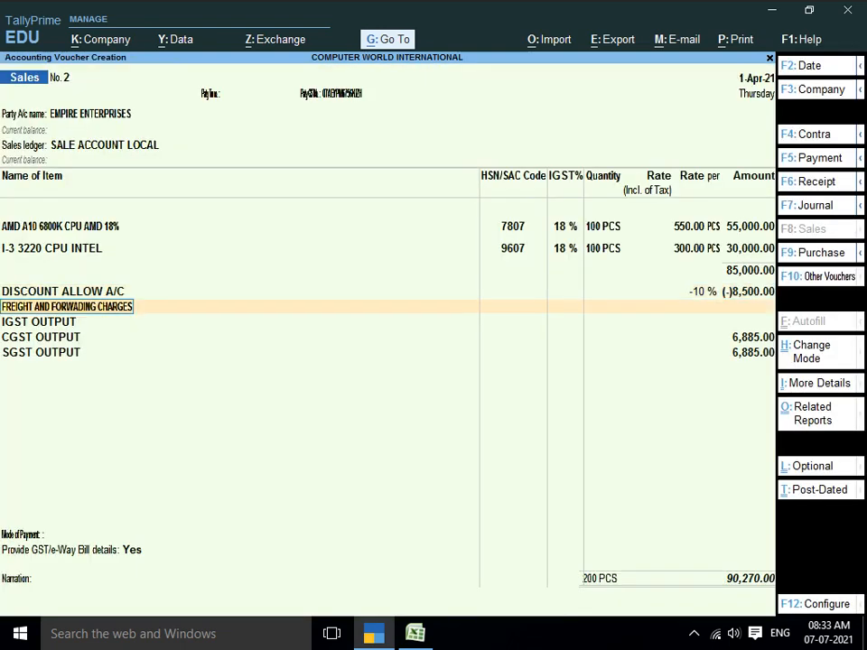
- Enter an amount of 10000 for FREIGHT AND FORWADING CHARGES, leaving its rate empty
key("Return")
key("Return")
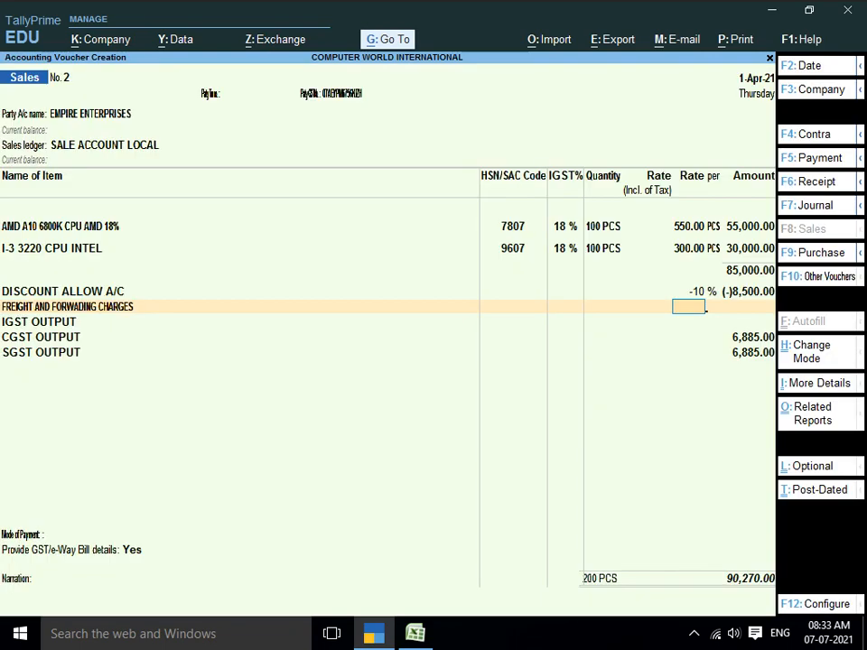
key("Return")
type("10000")
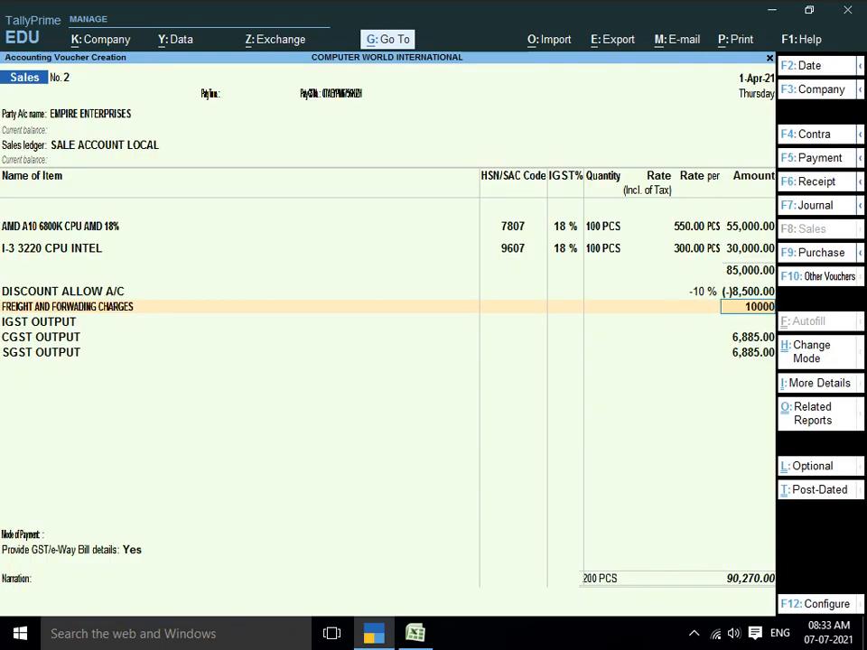
key("Return")
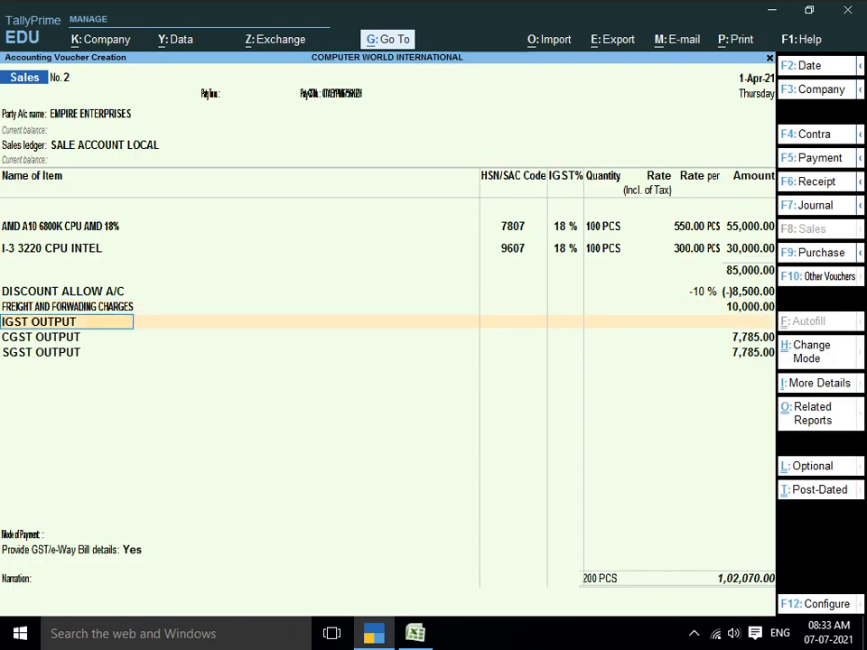
- Accept the IGST OUTPUT, CGST OUTPUT and SGST OUTPUT lines with their calculated amounts, leaving the ledger descriptions empty
key("Return")
key("Return")
key("Return")
key("Return")
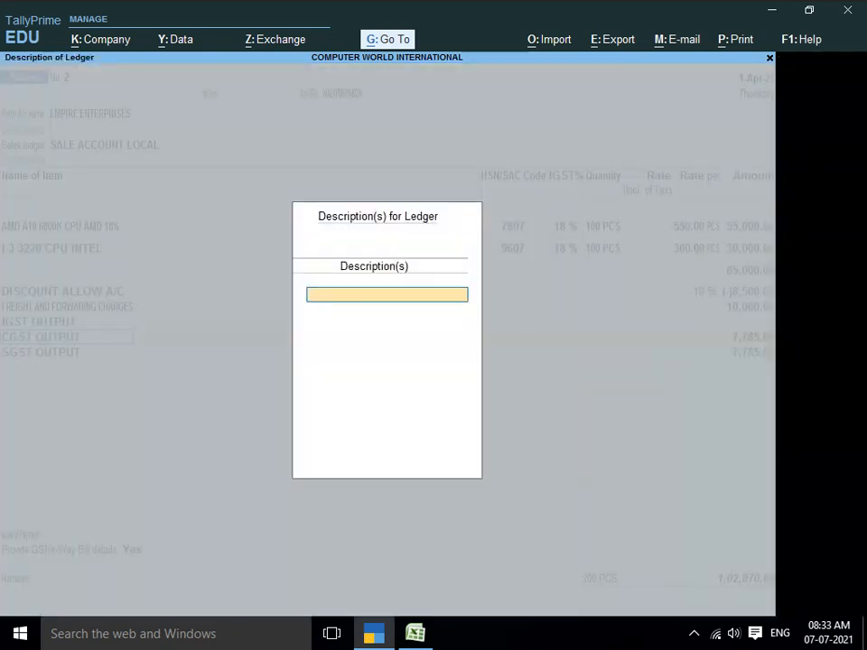
key("Return")
key("Return")
key("Return")
key("Return")
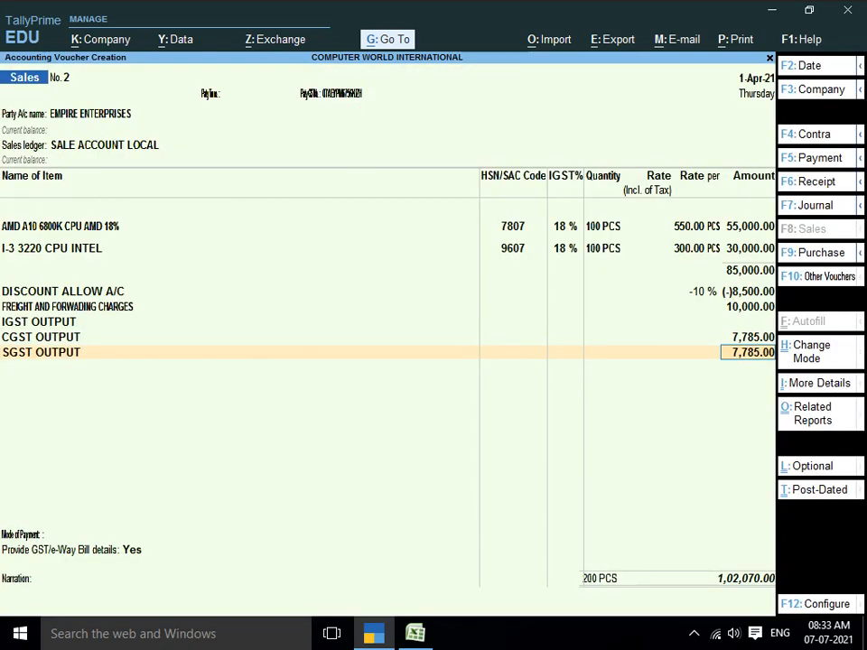
key("Return")
key("Return")
key("Return")
- Set Provide GST/e-Way Bill details to No and allocate the full bill amount to New Ref 2 for EMPIRE ENTERPRISES
key("Up")
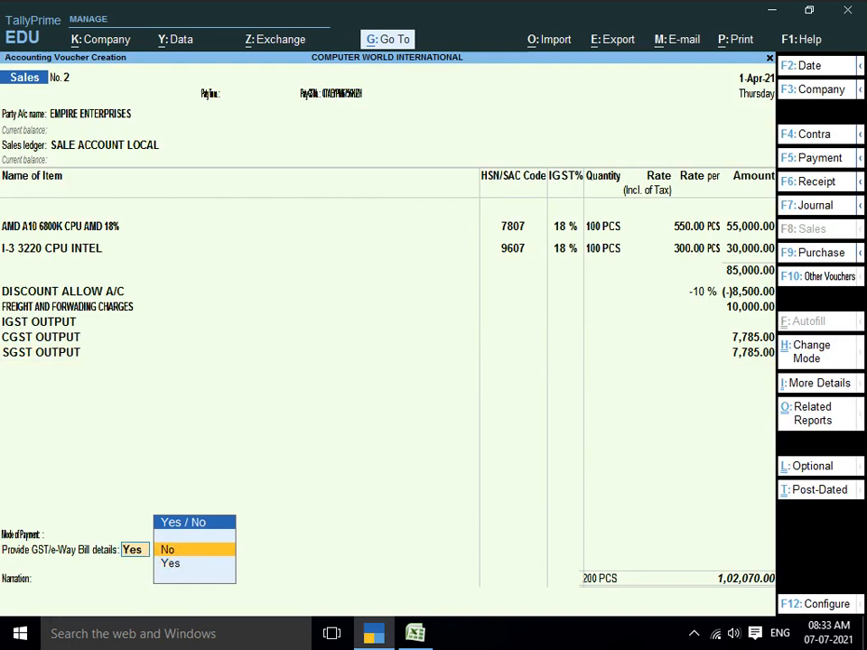
key("Return")
key("Return")
key("Return")
key("Return")
key("Return")
key("Return")
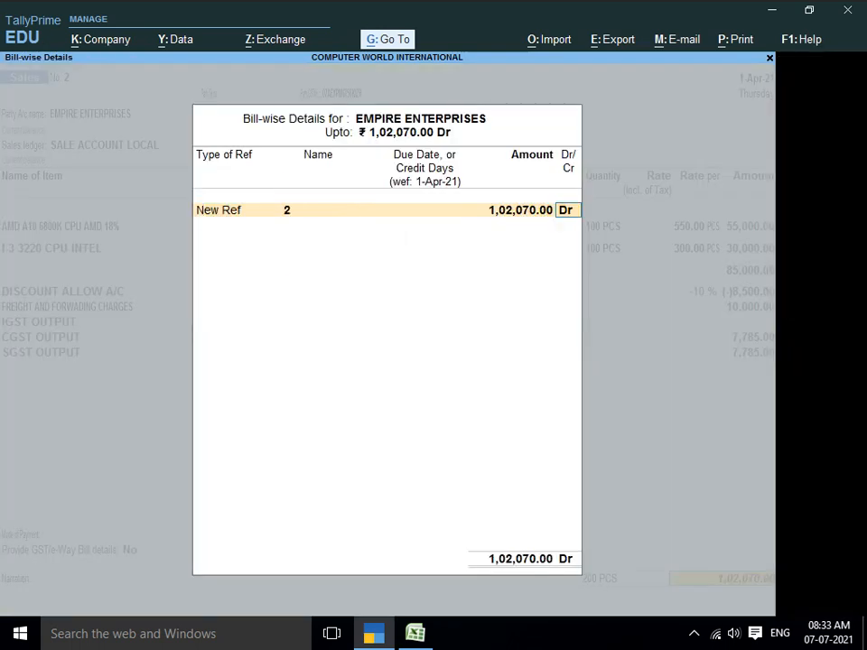
key("Return")
key("Return")
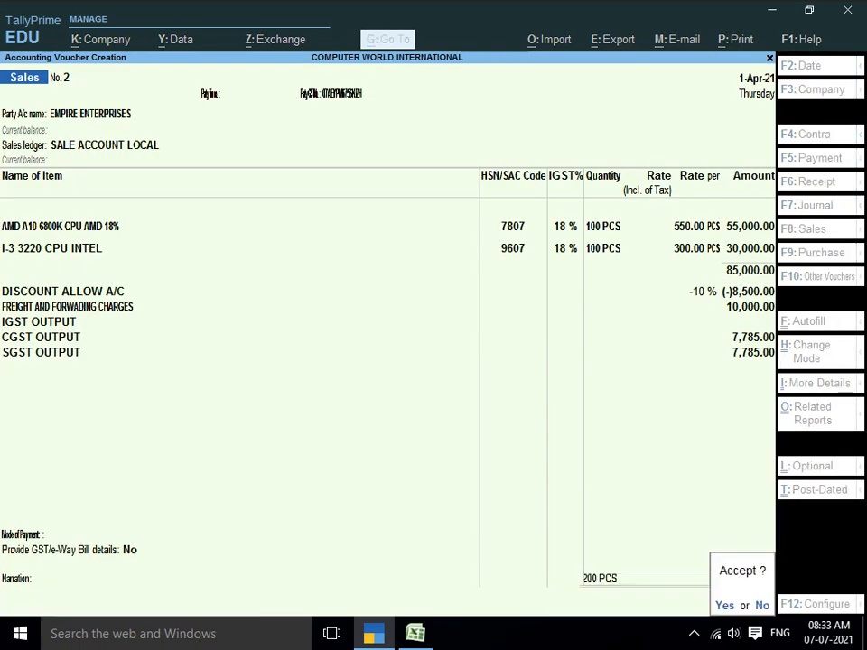
- Leave the narration empty and save the sales voucher
key("Escape")
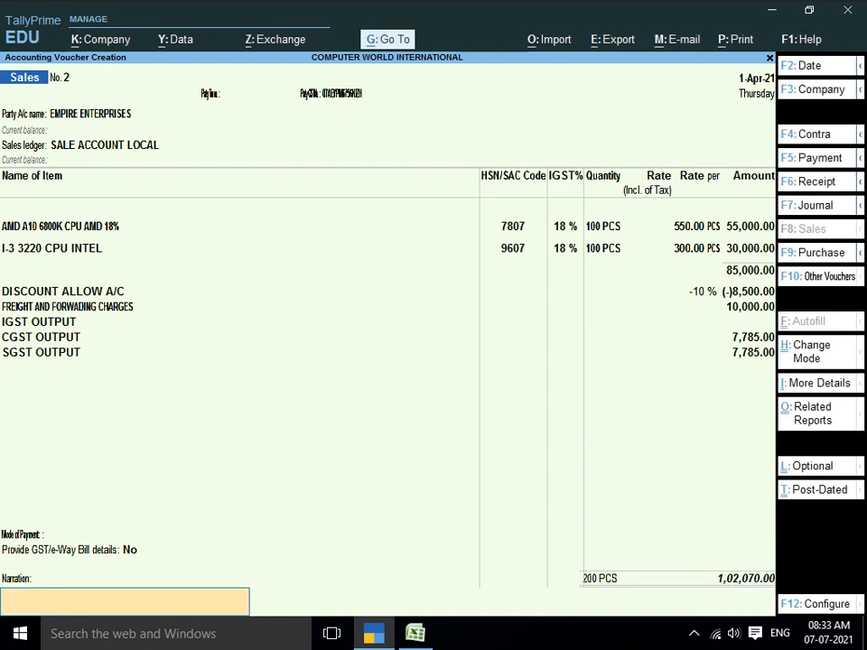
key("Return")
key("Return")
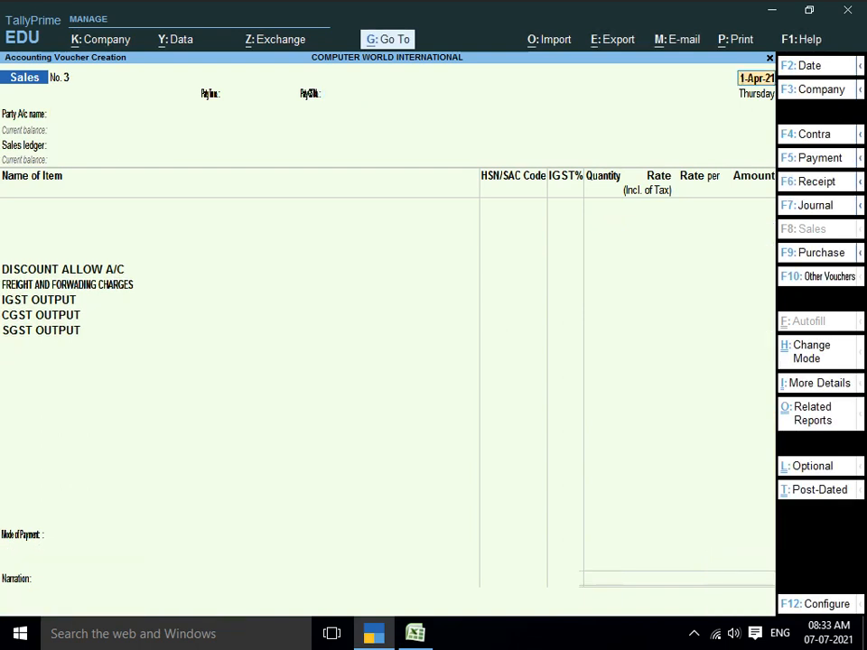
- Reopen the saved EMPIRE ENTERPRISES sales voucher and show its tax invoice in a zoomed print preview
key("Page_Up")
key("alt+p")
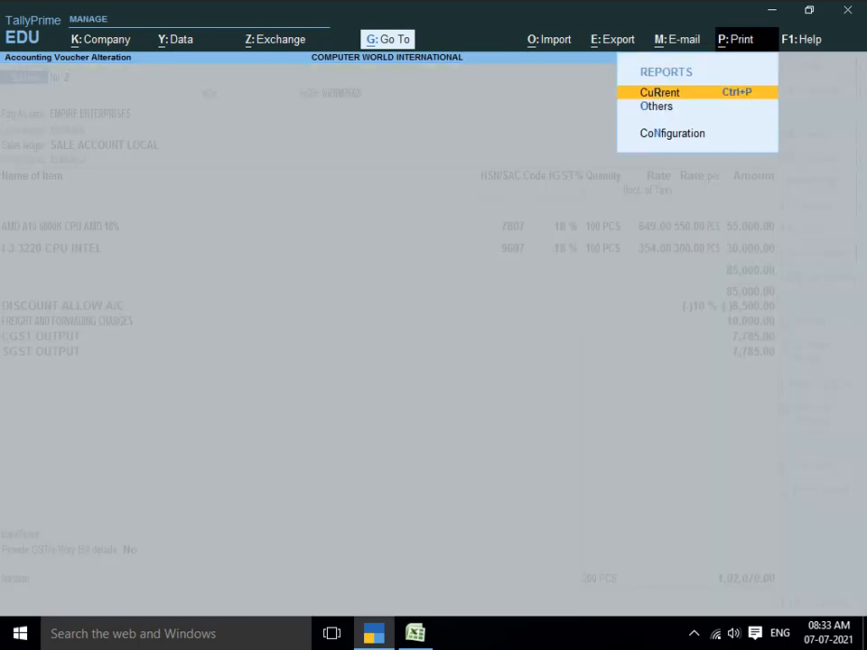
key("Return")
key("i")
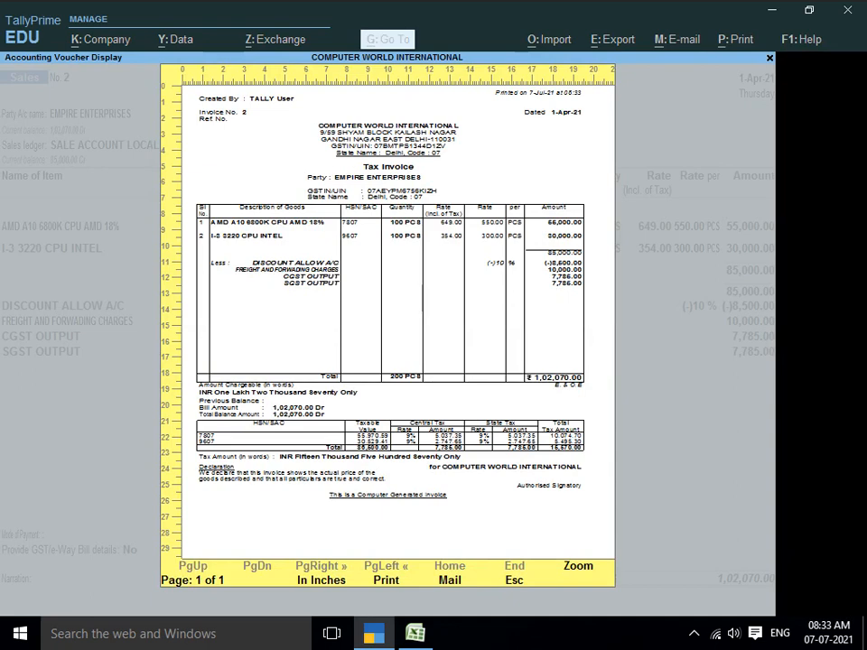
key("Return")
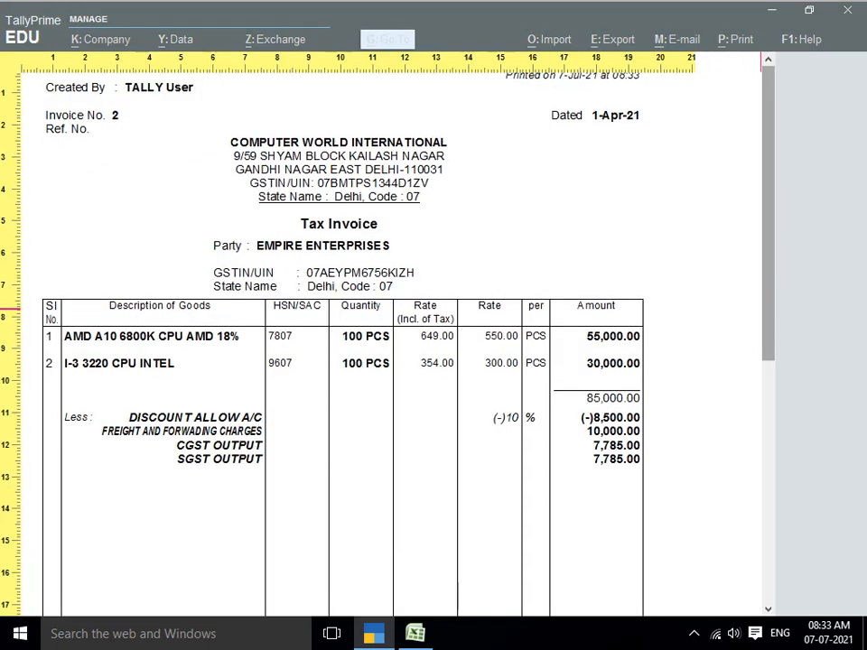
- Examine the invoice's item, discount, freight and GST lines and the HSN/SAC tax summary, and leave the zoomed view
left_click_drag(767, 309, 768, 349)
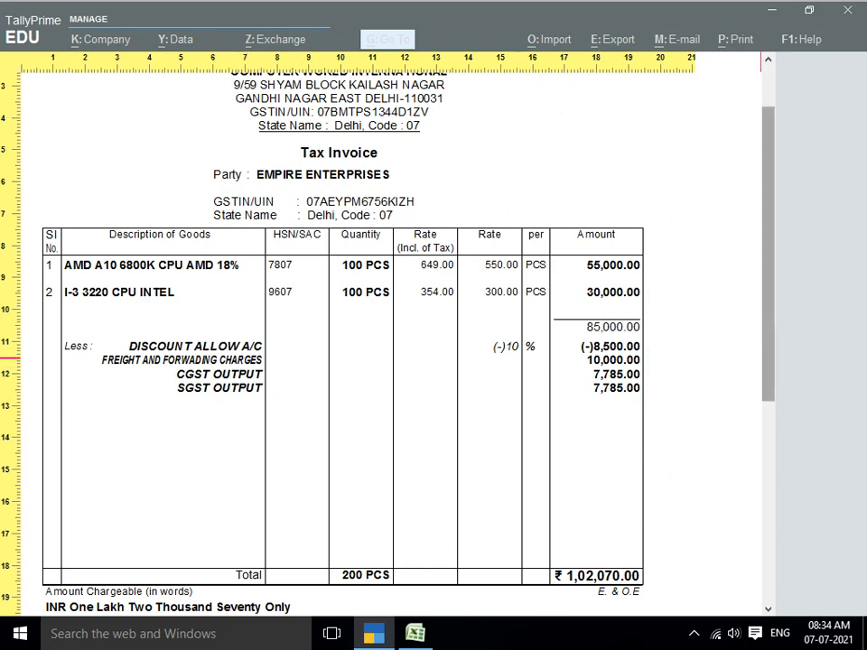
scroll(245, 386, "down", 1)
scroll(343, 343, "down", 5)
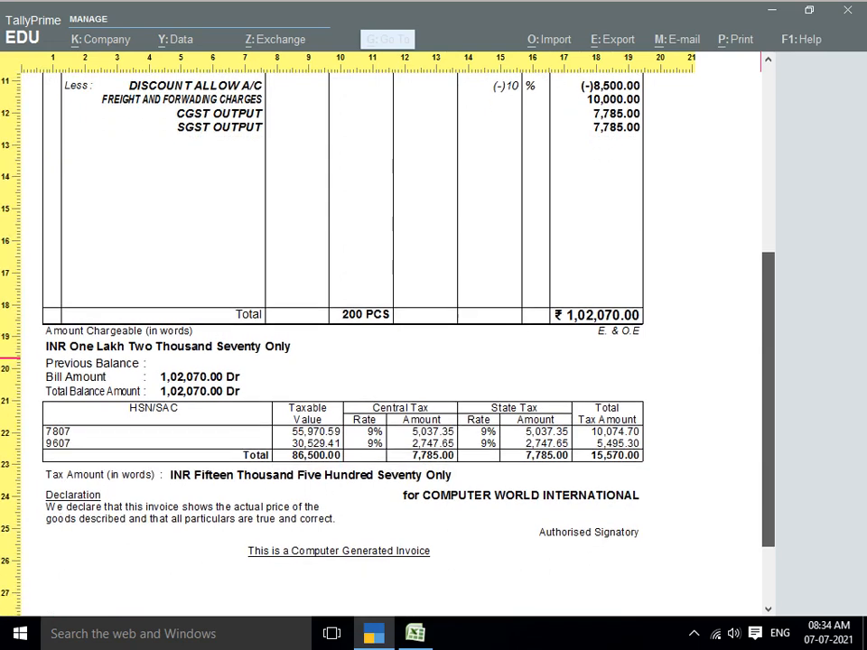
scroll(343, 357, "down", 1)
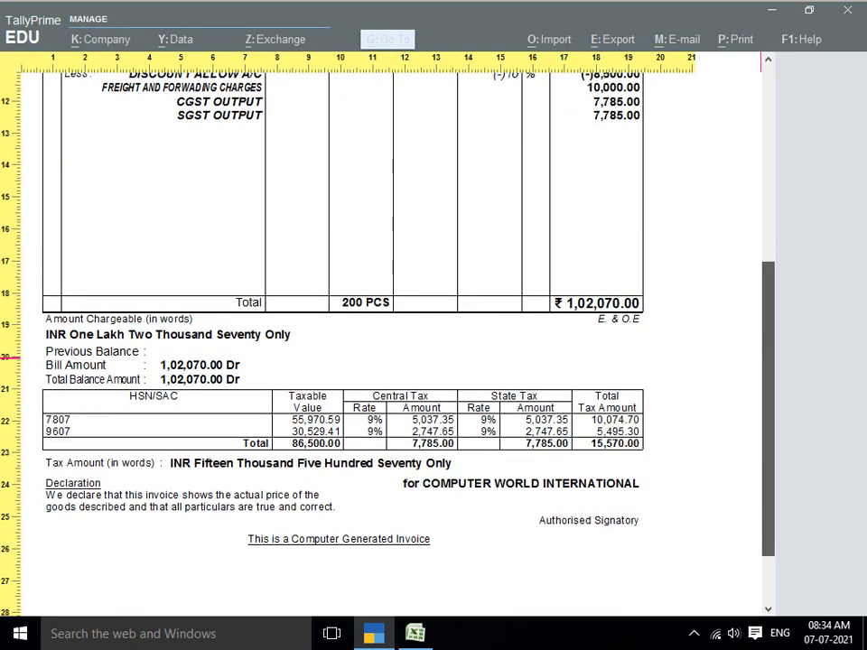
scroll(344, 352, "down", 1)
scroll(343, 352, "down", 1)
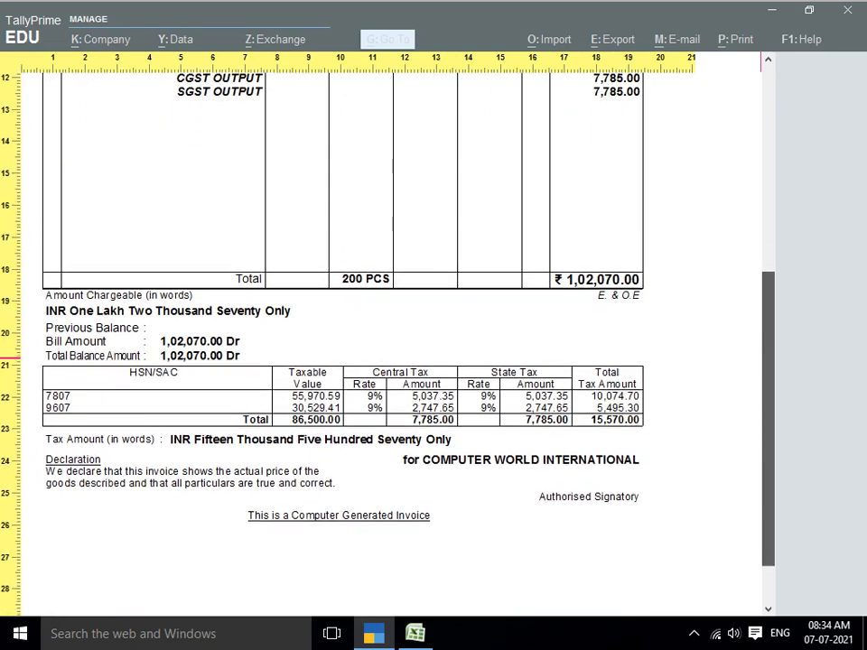
left_click_drag(767, 469, 767, 474)
scroll(343, 352, "down", 4)
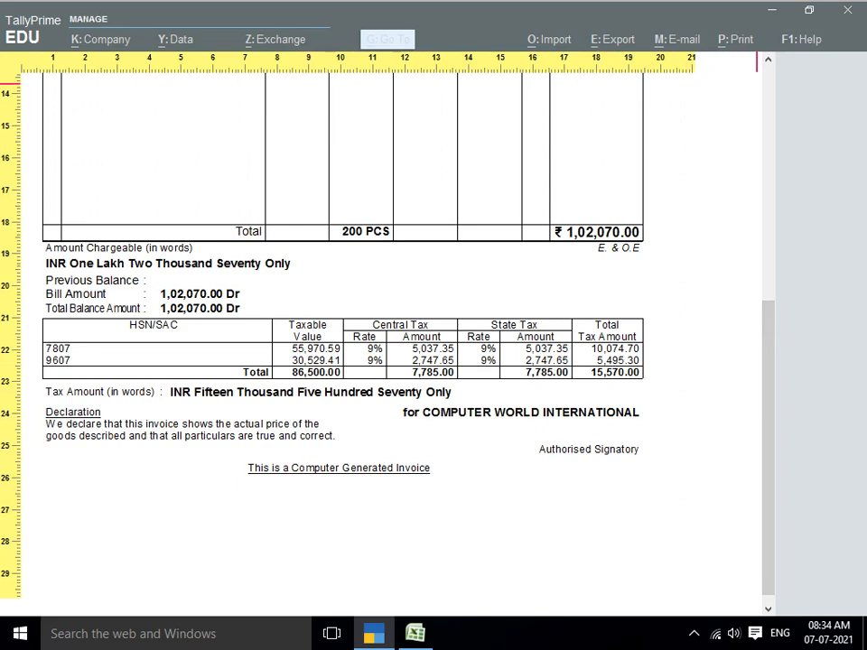
key("Escape")
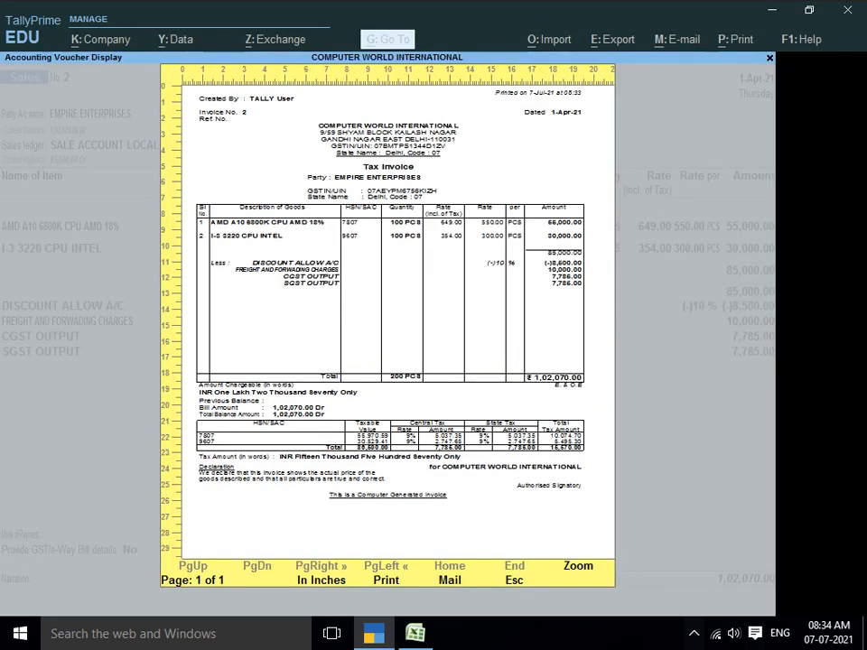
left_click(693, 634)
left_click(694, 599)
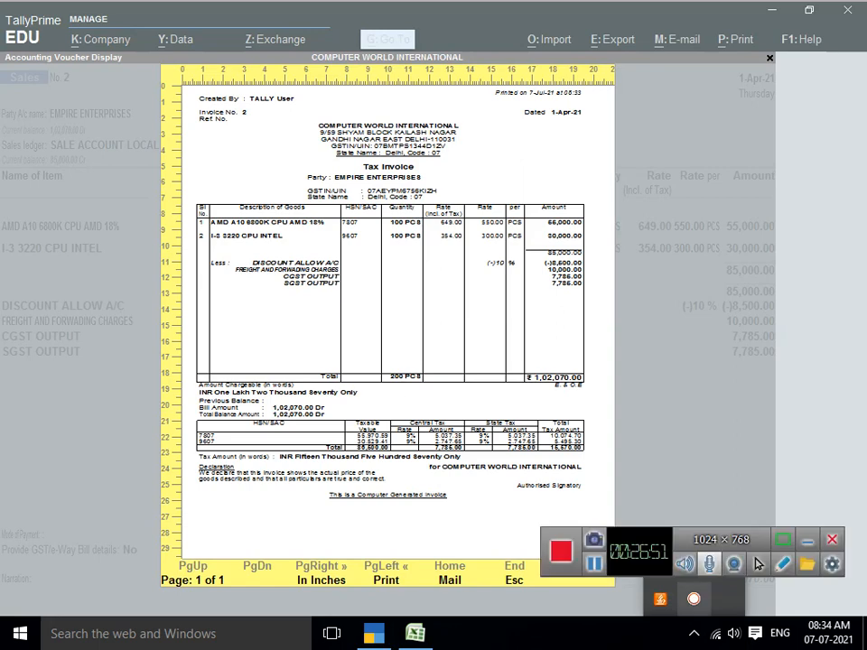